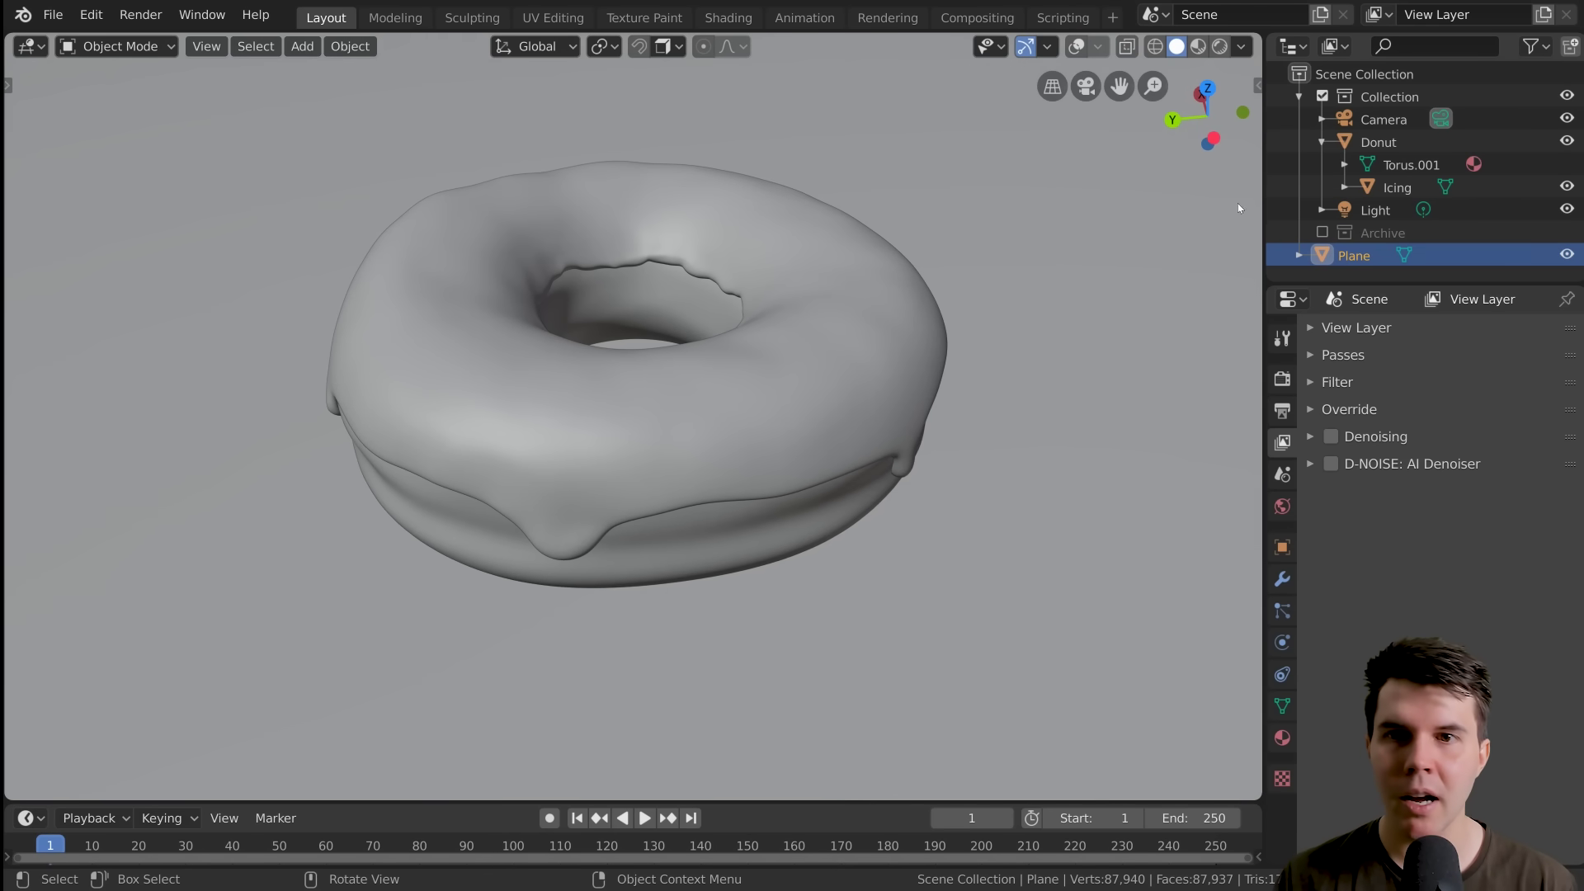
Turn on the viewport overlays and collapse the Donut object's hierarchy in the scene outline
click(1078, 47)
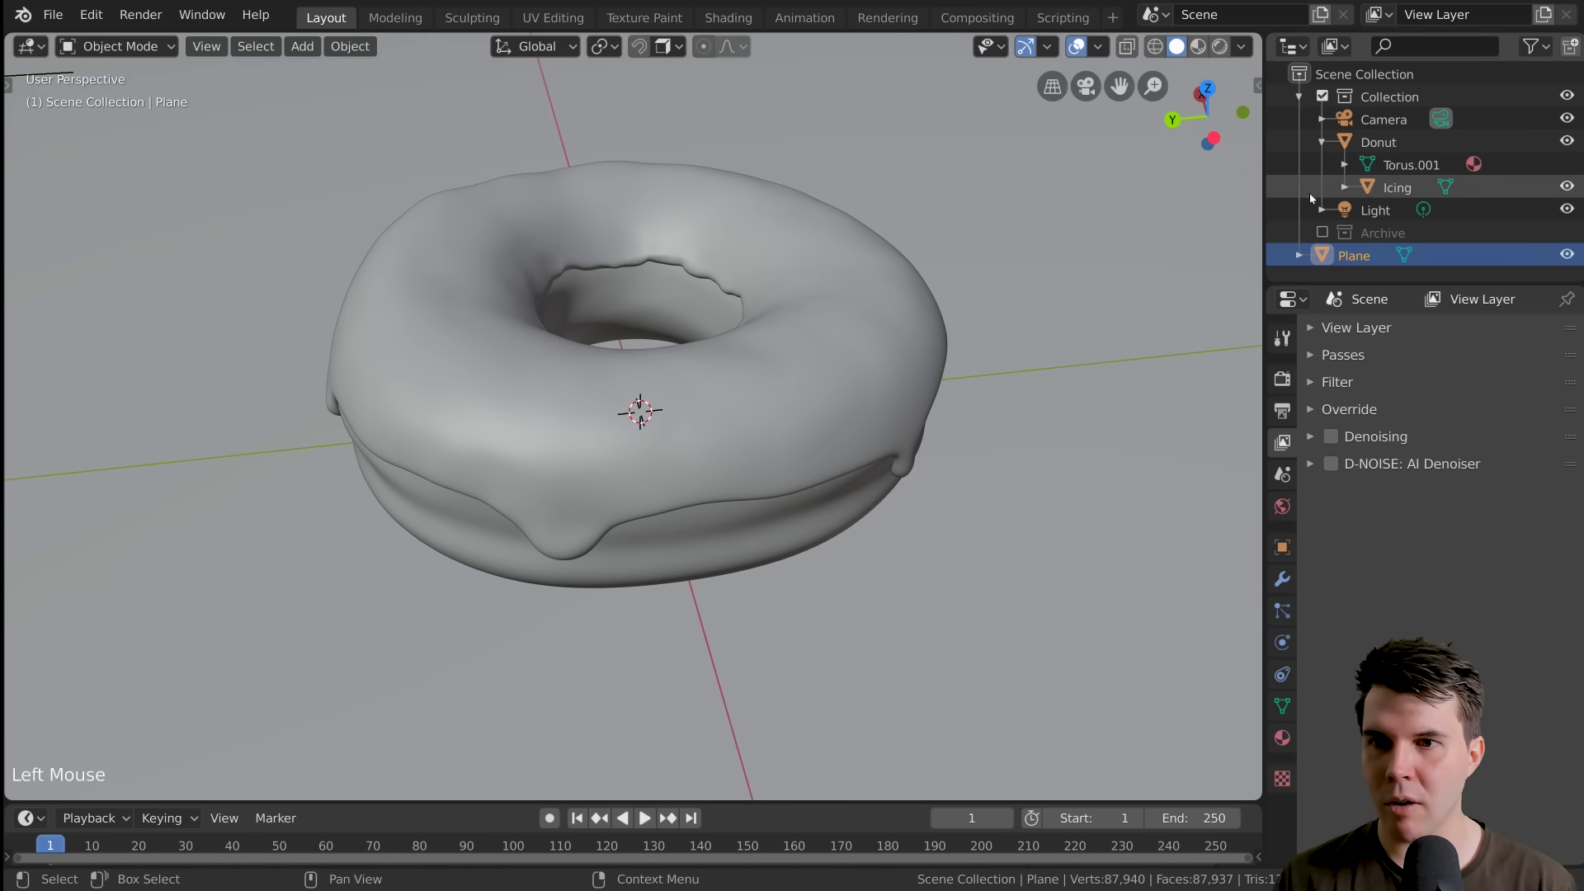
click(1389, 100)
click(1393, 120)
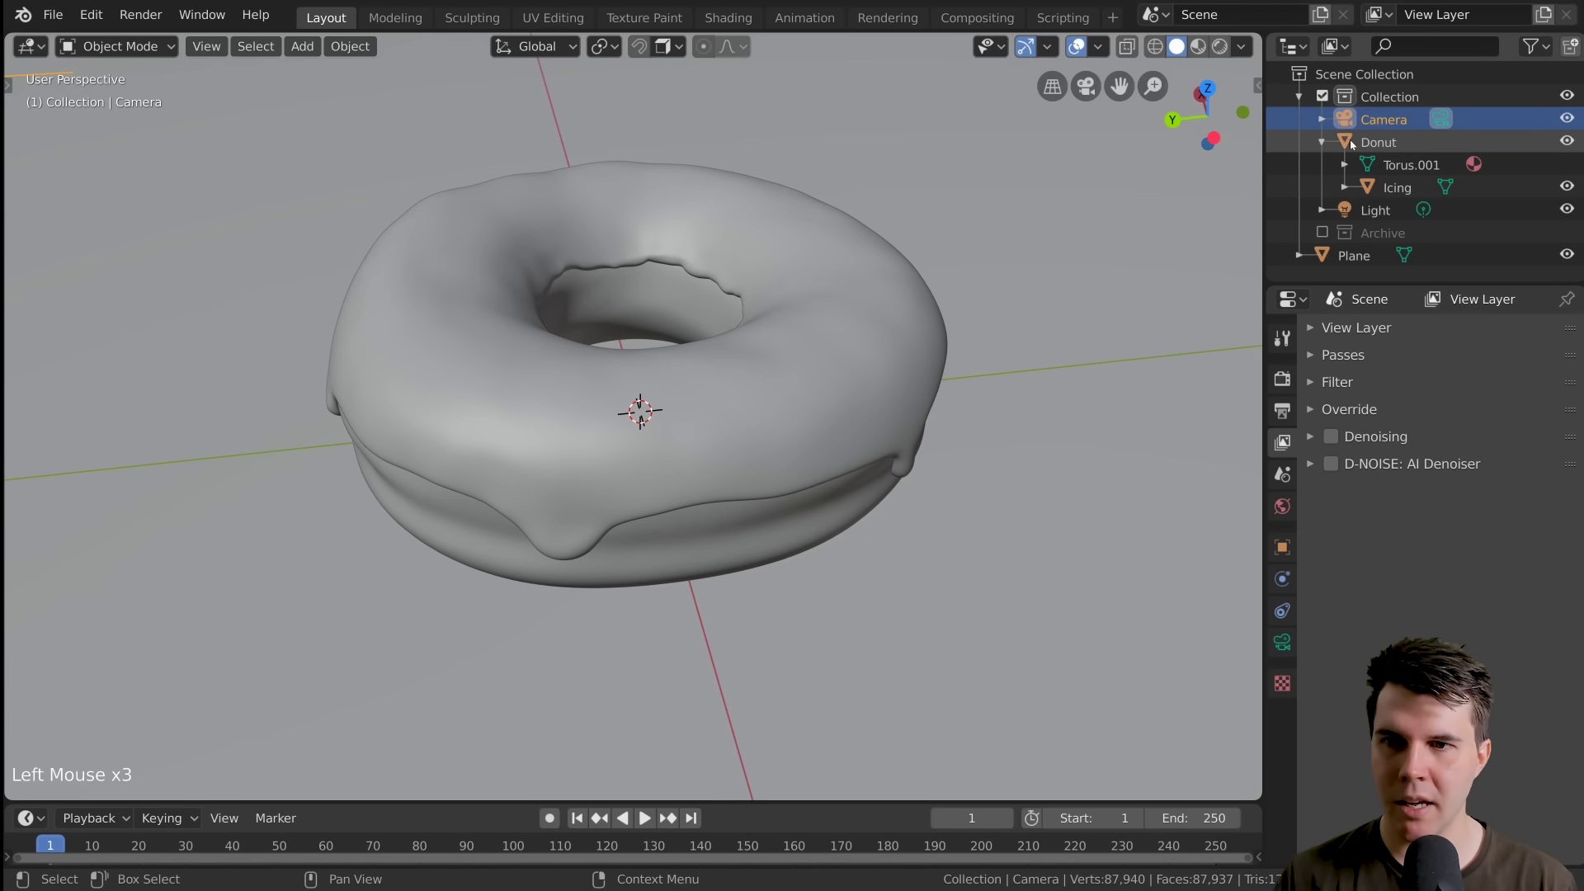
click(1322, 142)
click(1408, 251)
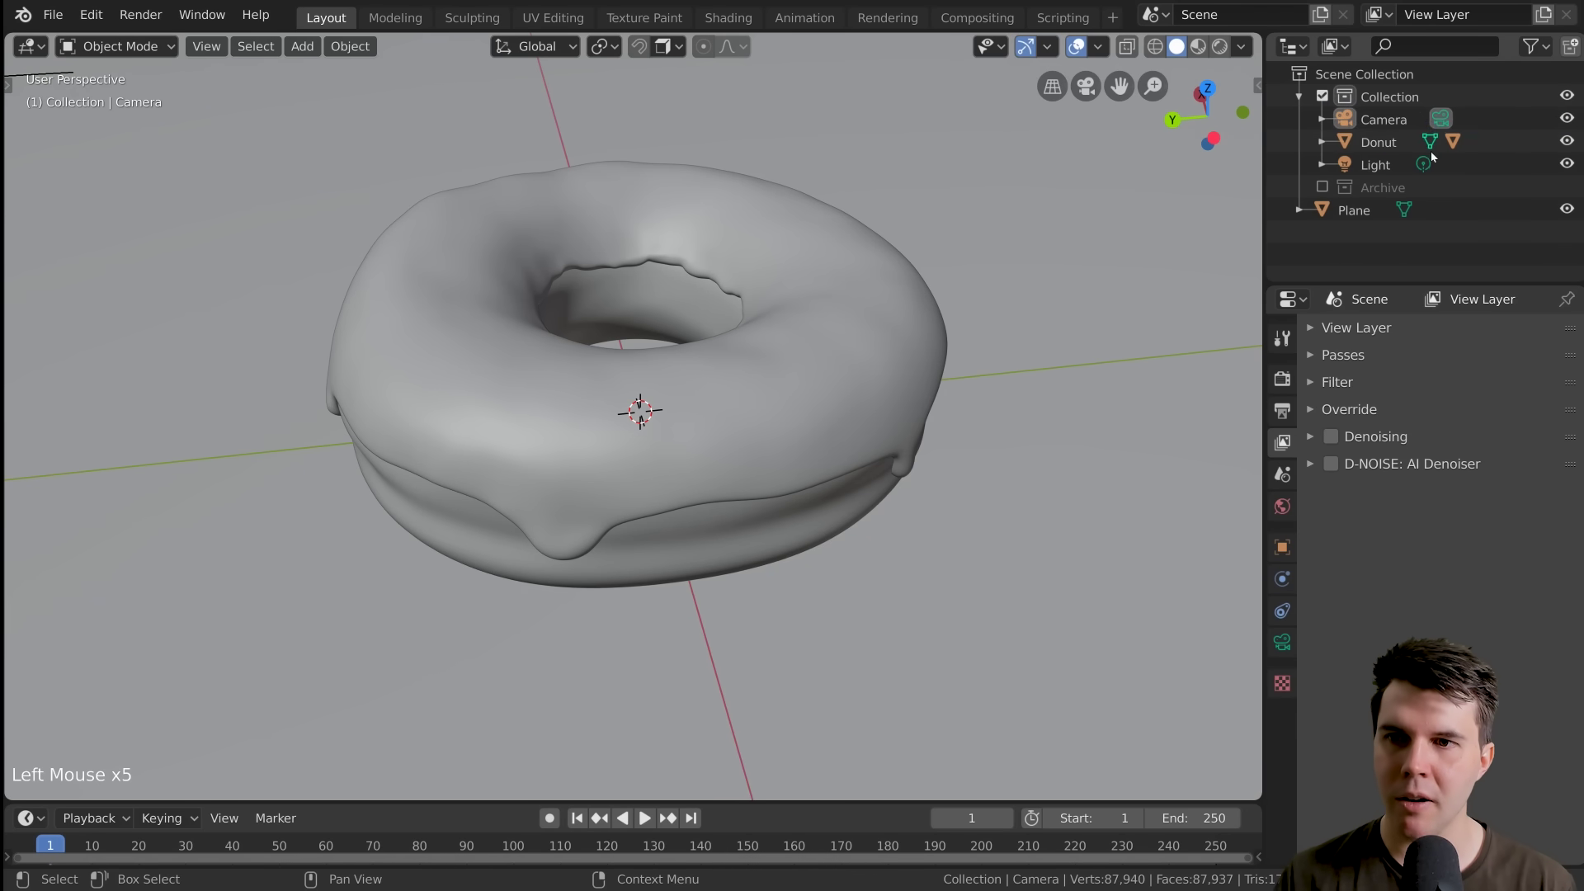
scroll(1057, 298, down, 7)
middle_drag(1058, 297, 1155, 289)
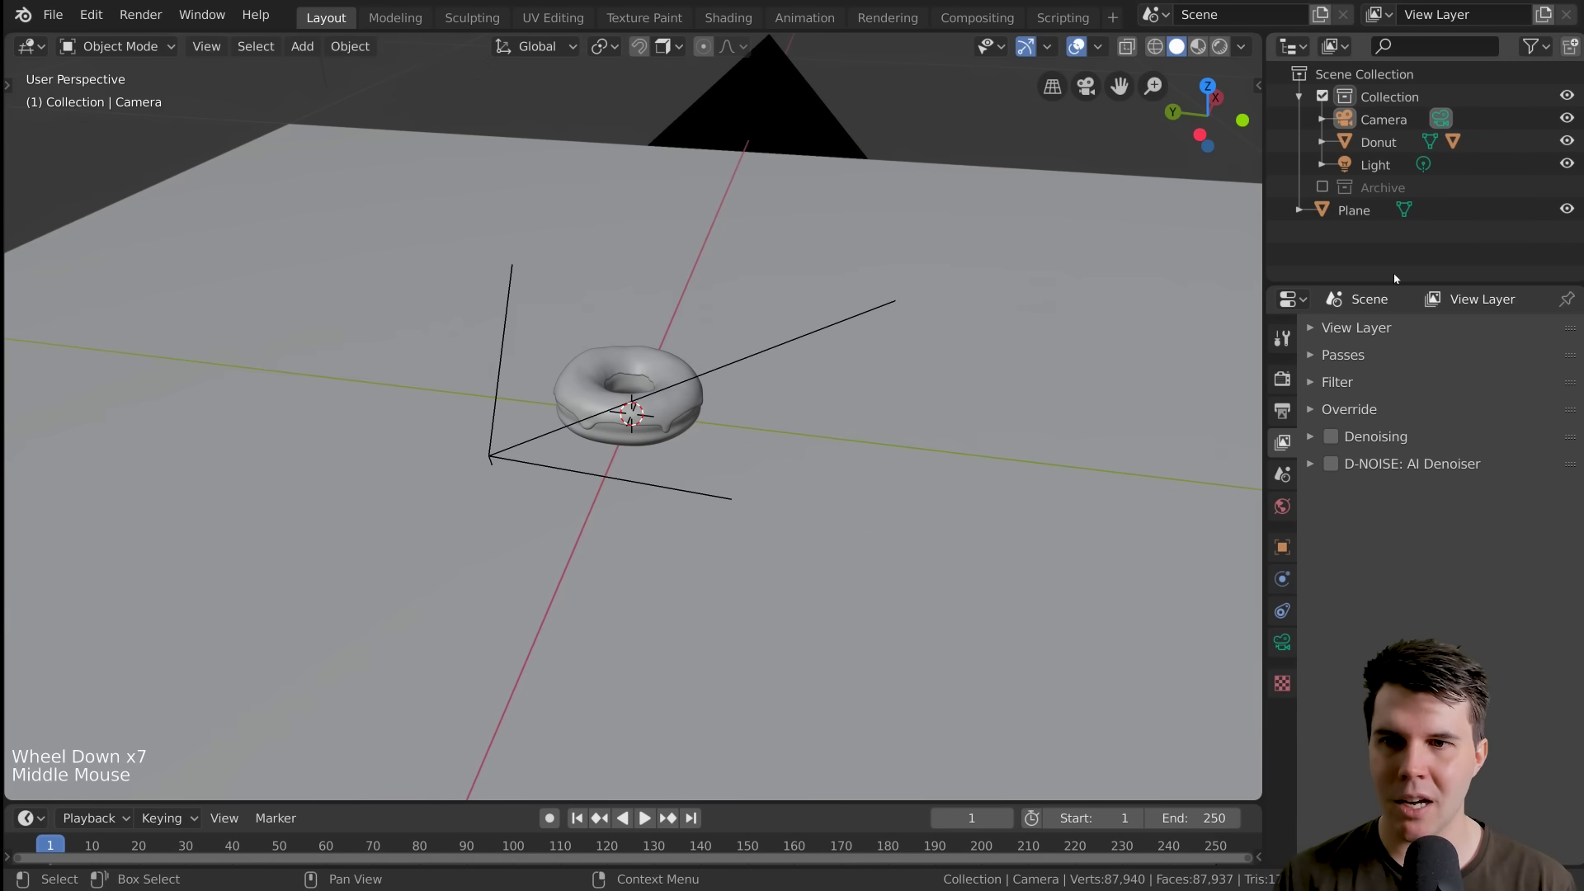
Toggle the Archive collection on and off in the view layer to check what it holds
click(1358, 188)
click(1335, 189)
click(1324, 188)
click(1324, 188)
click(1324, 188)
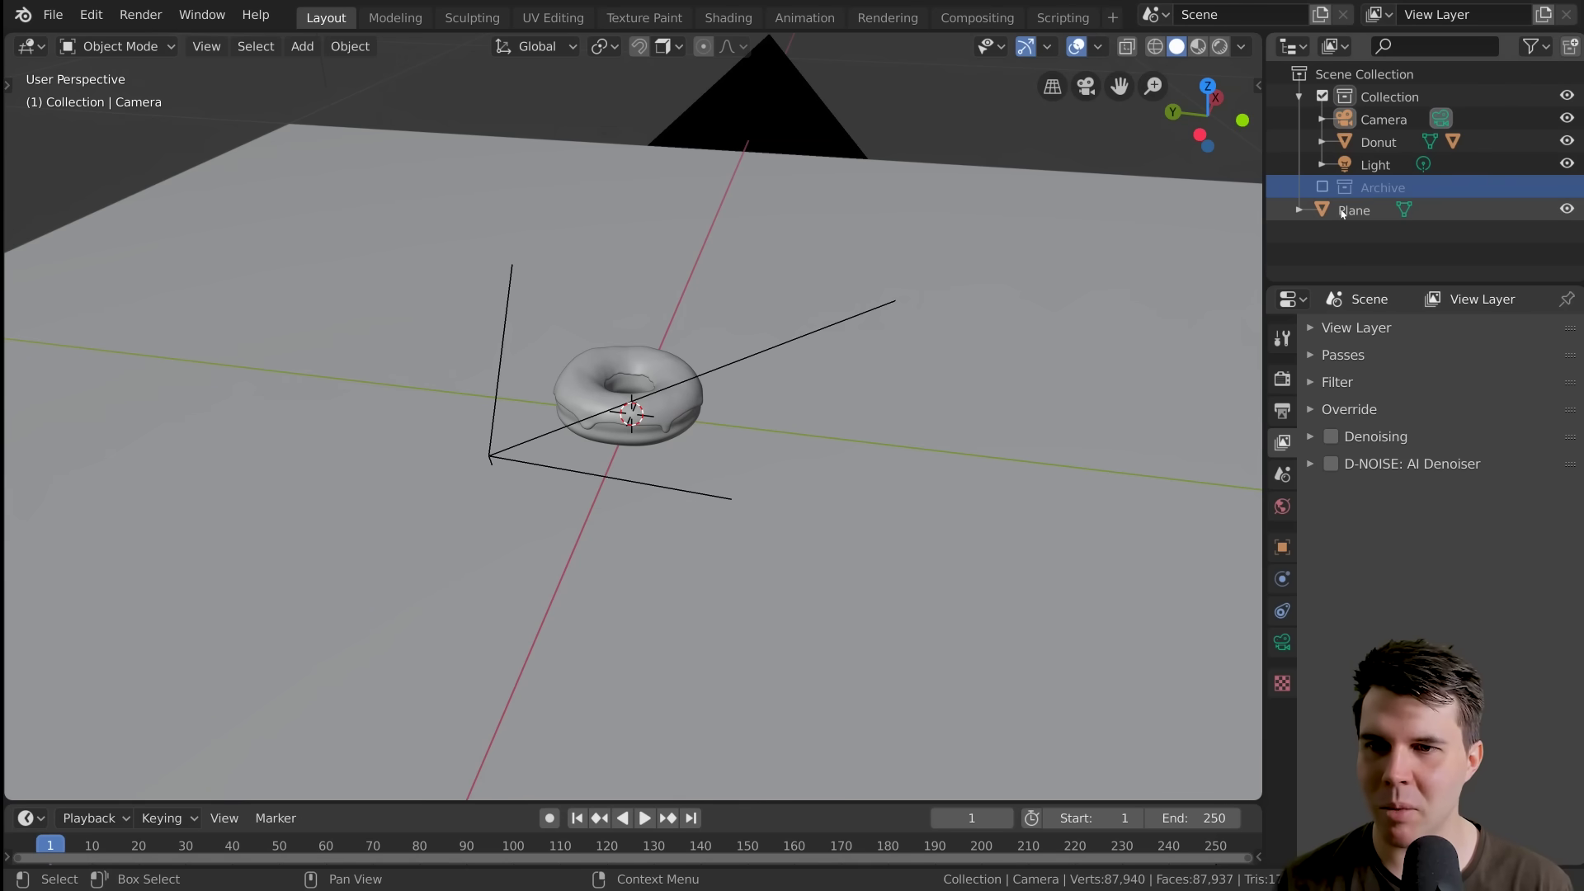
click(1369, 206)
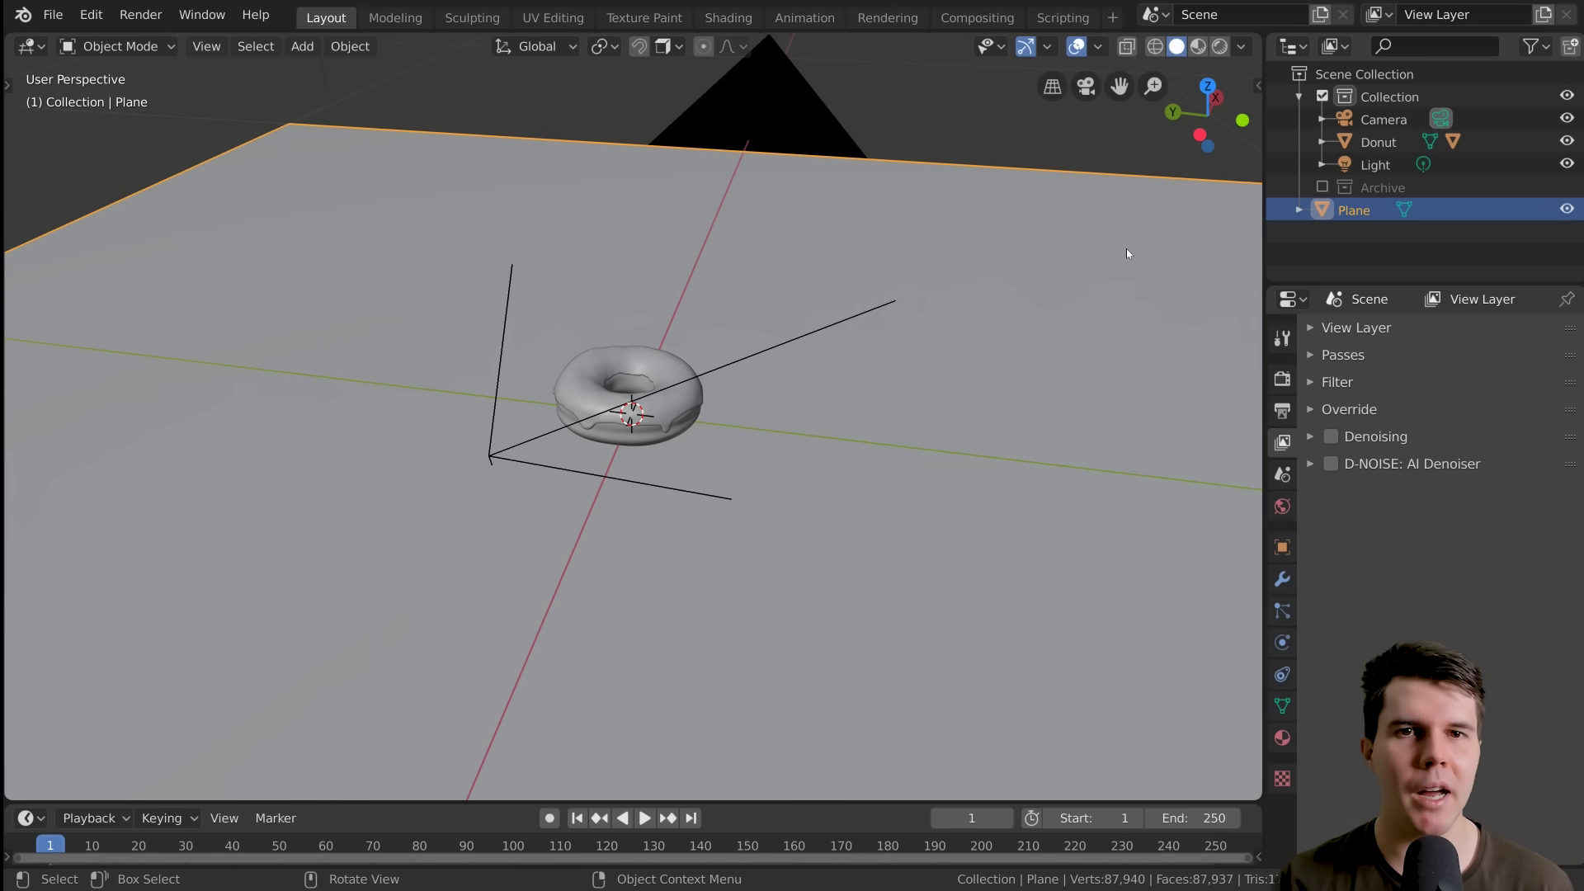
Move the donut and its icing together into a new collection named Donut
click(1378, 141)
scroll(668, 440, up, 4)
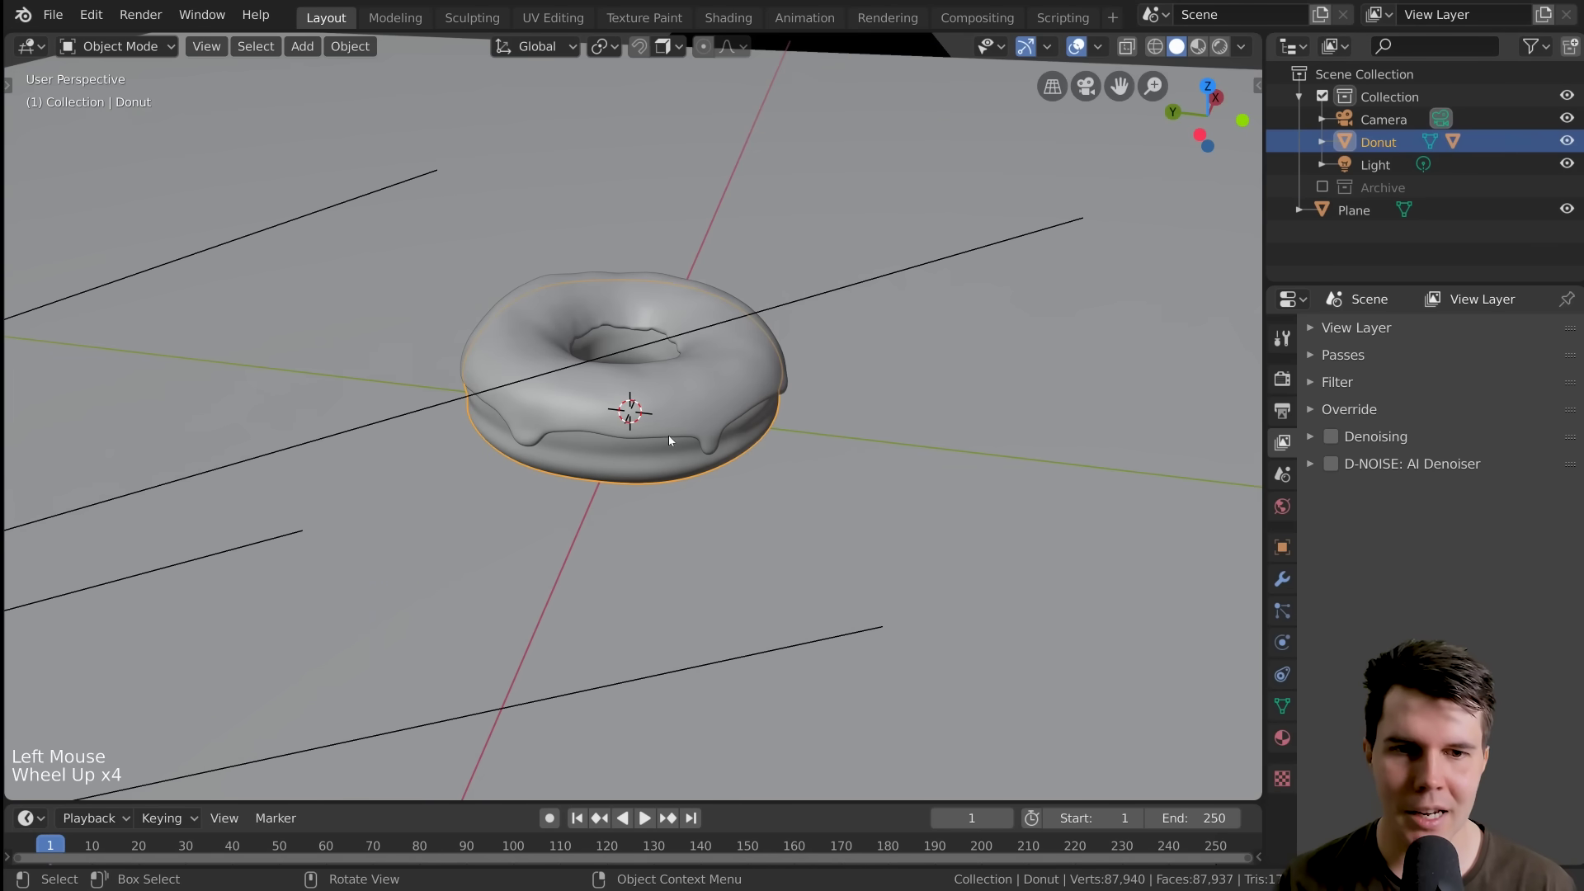
shift+click(726, 378)
mouse_move(720, 375)
middle_down()
mouse_move(705, 339)
mouse_move(711, 369)
middle_up()
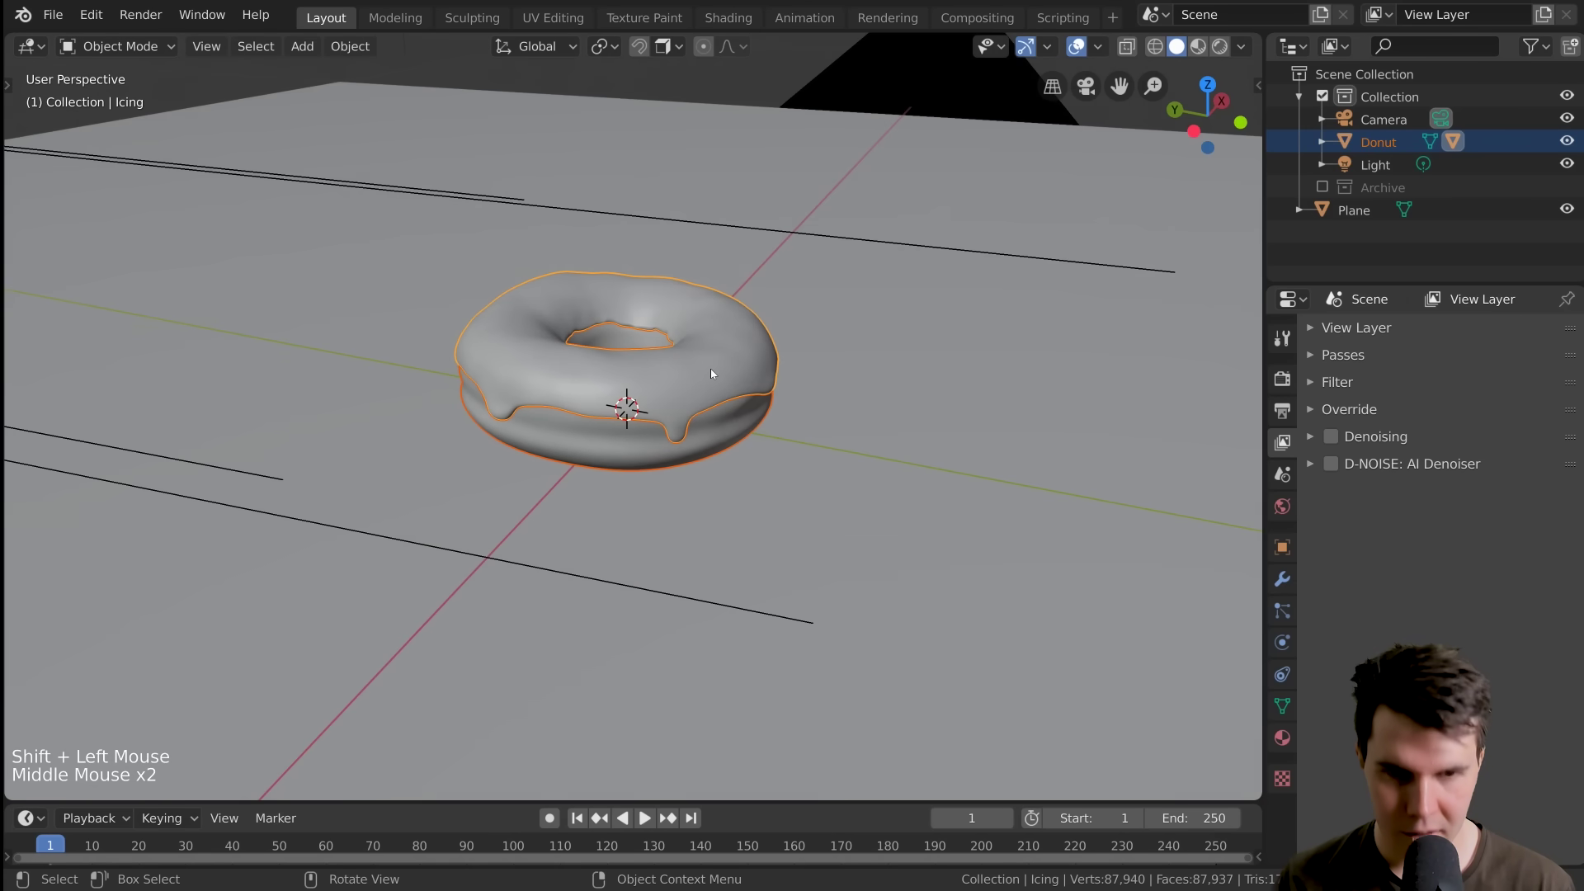
key(m)
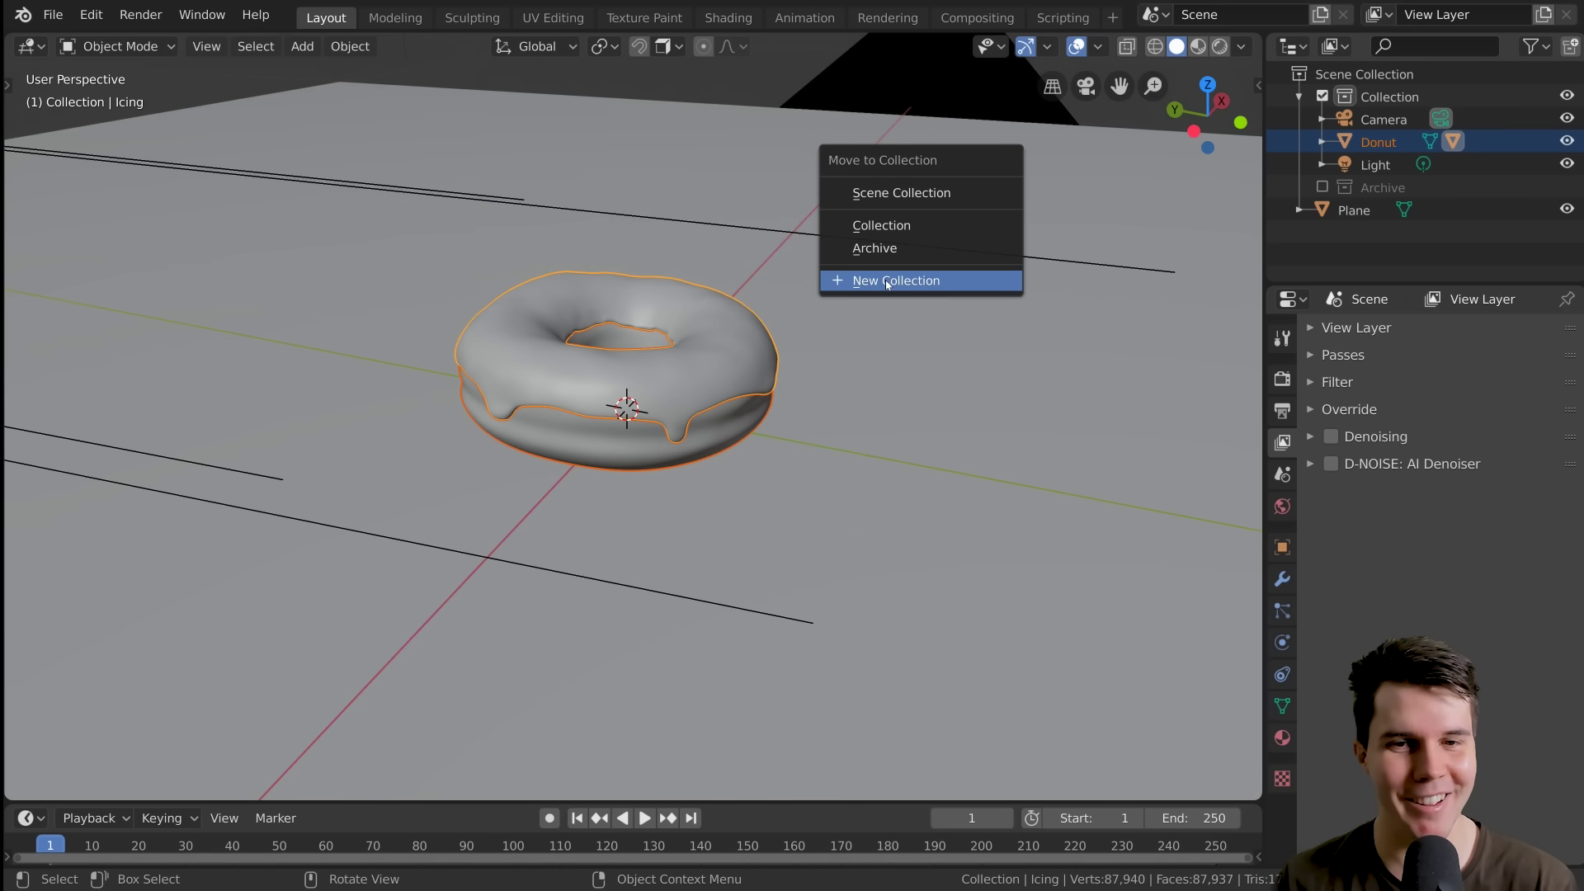
click(887, 285)
text(Donut)
key(Return)
click(886, 284)
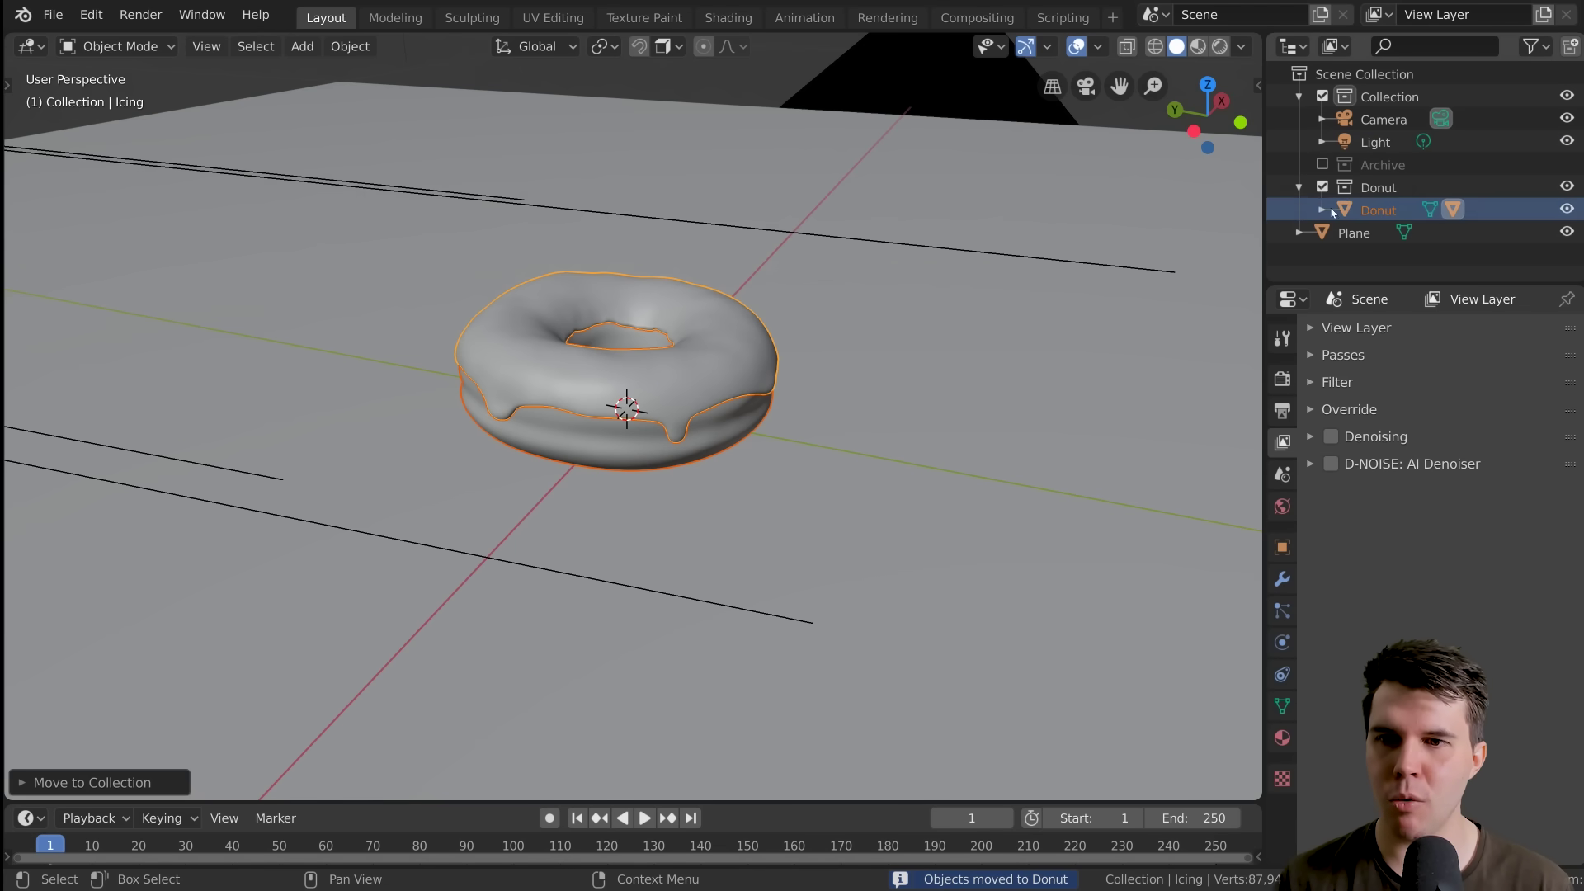
Toggle the Donut collection off and on to check that it controls both the donut and the icing
click(1325, 188)
click(1325, 188)
click(1325, 188)
click(1325, 188)
click(1324, 188)
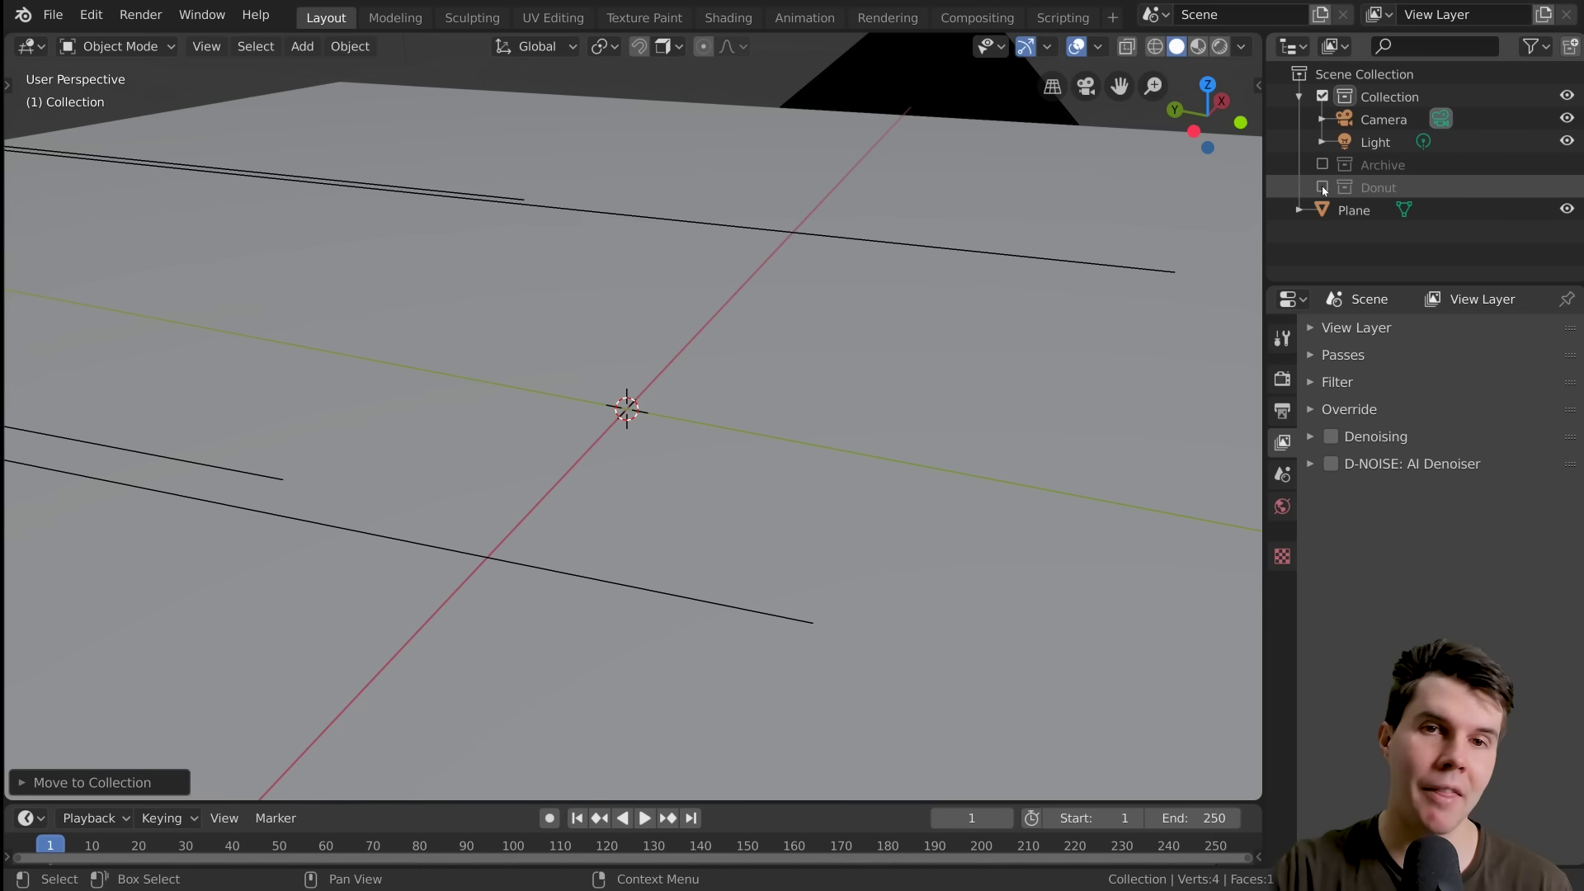
click(1324, 188)
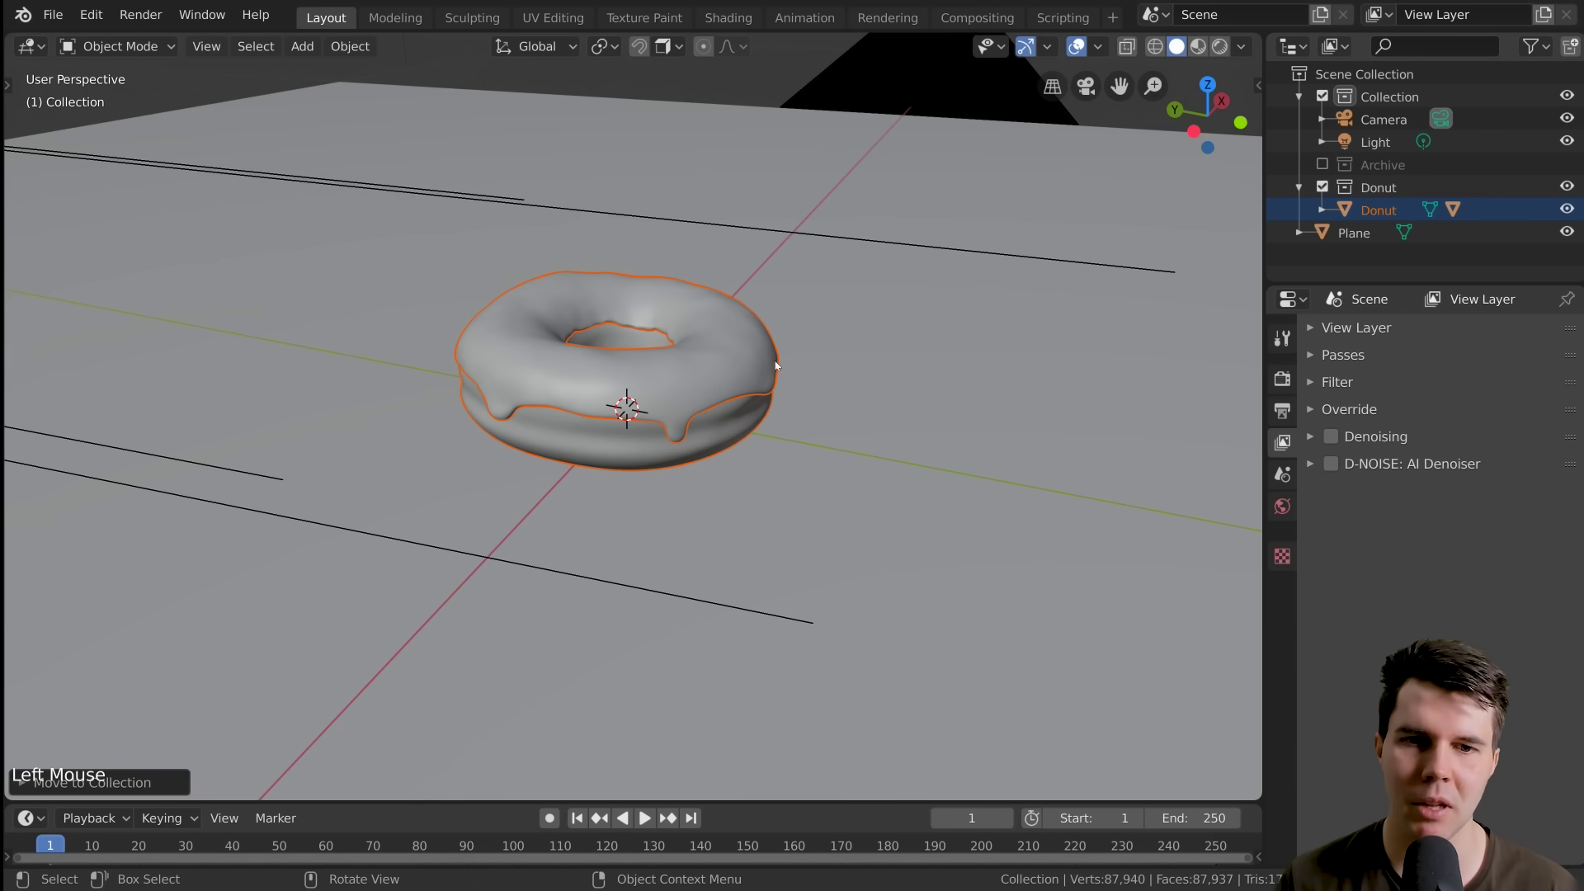
click(729, 378)
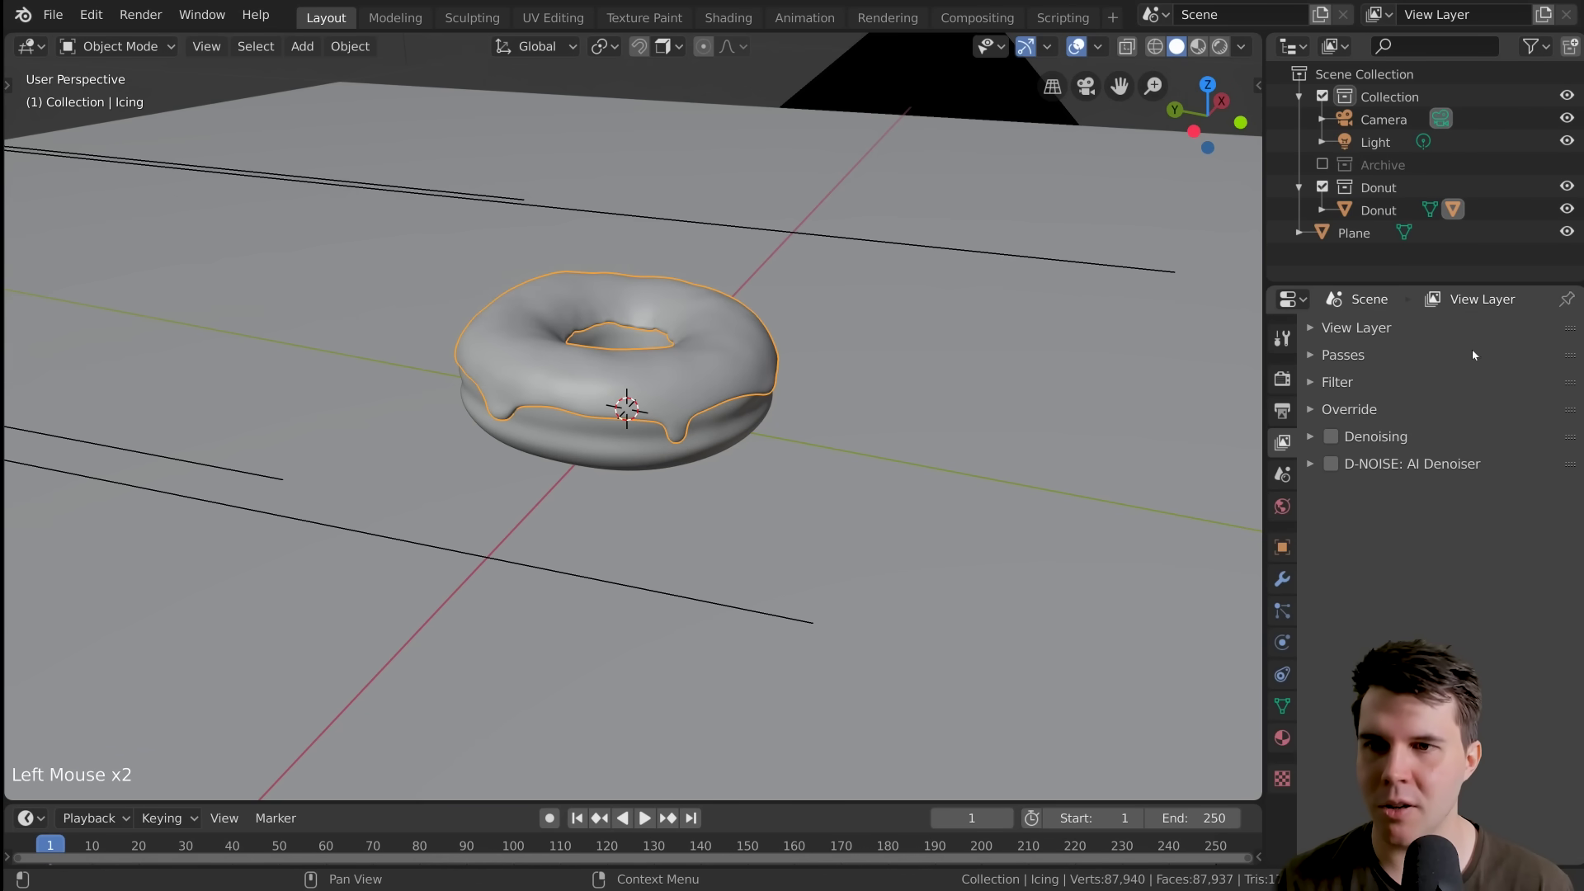
Move the ground plane into a new collection named Environment
click(1362, 232)
scroll(944, 357, down, 8)
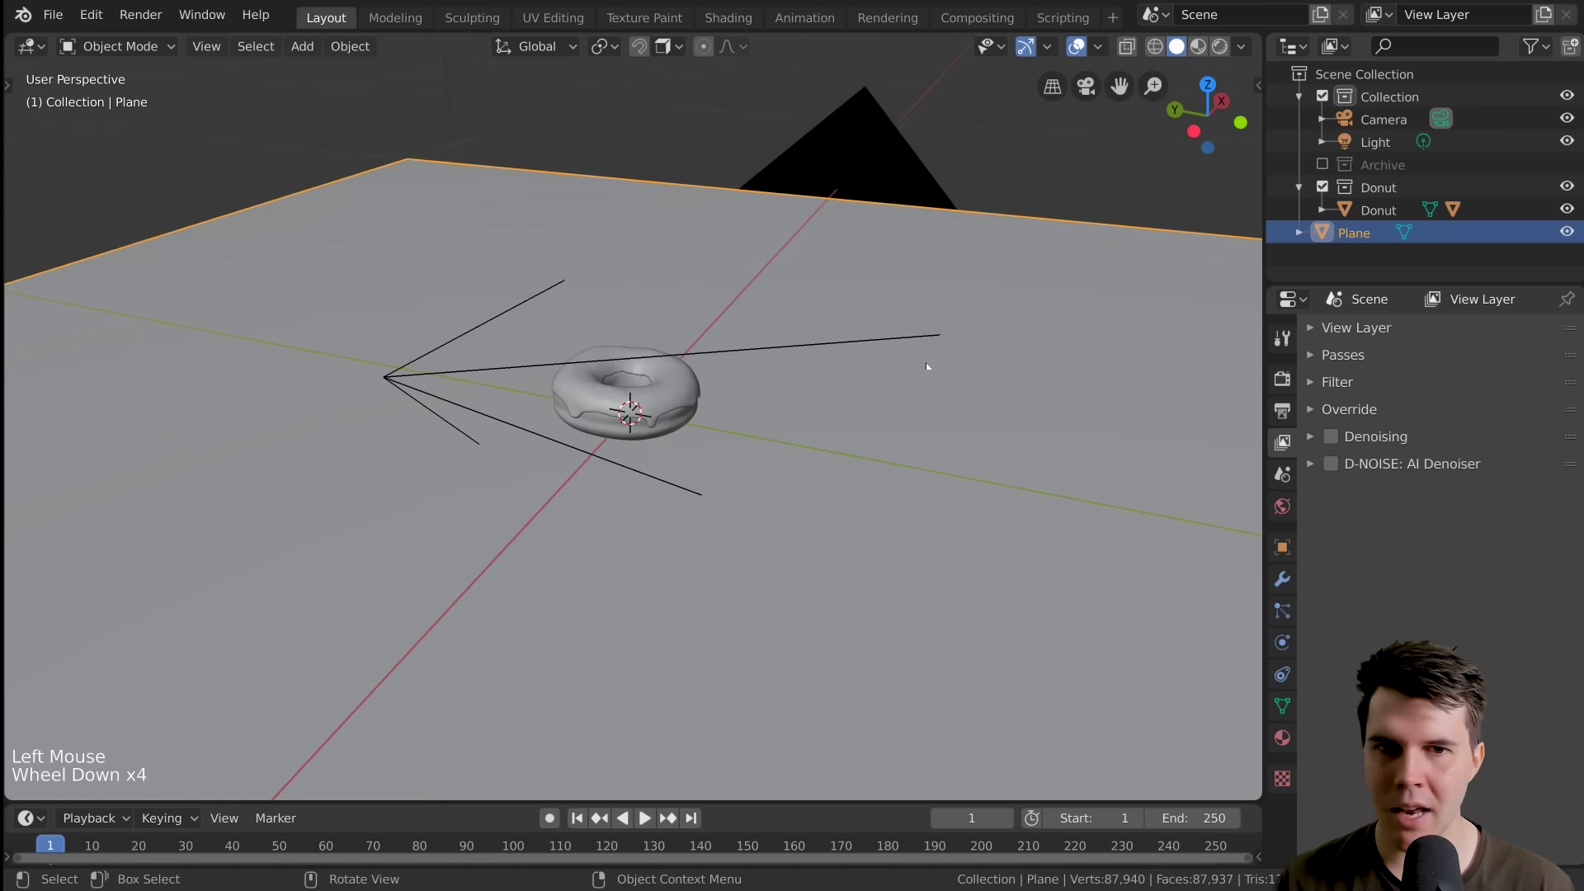
scroll(785, 418, up, 5)
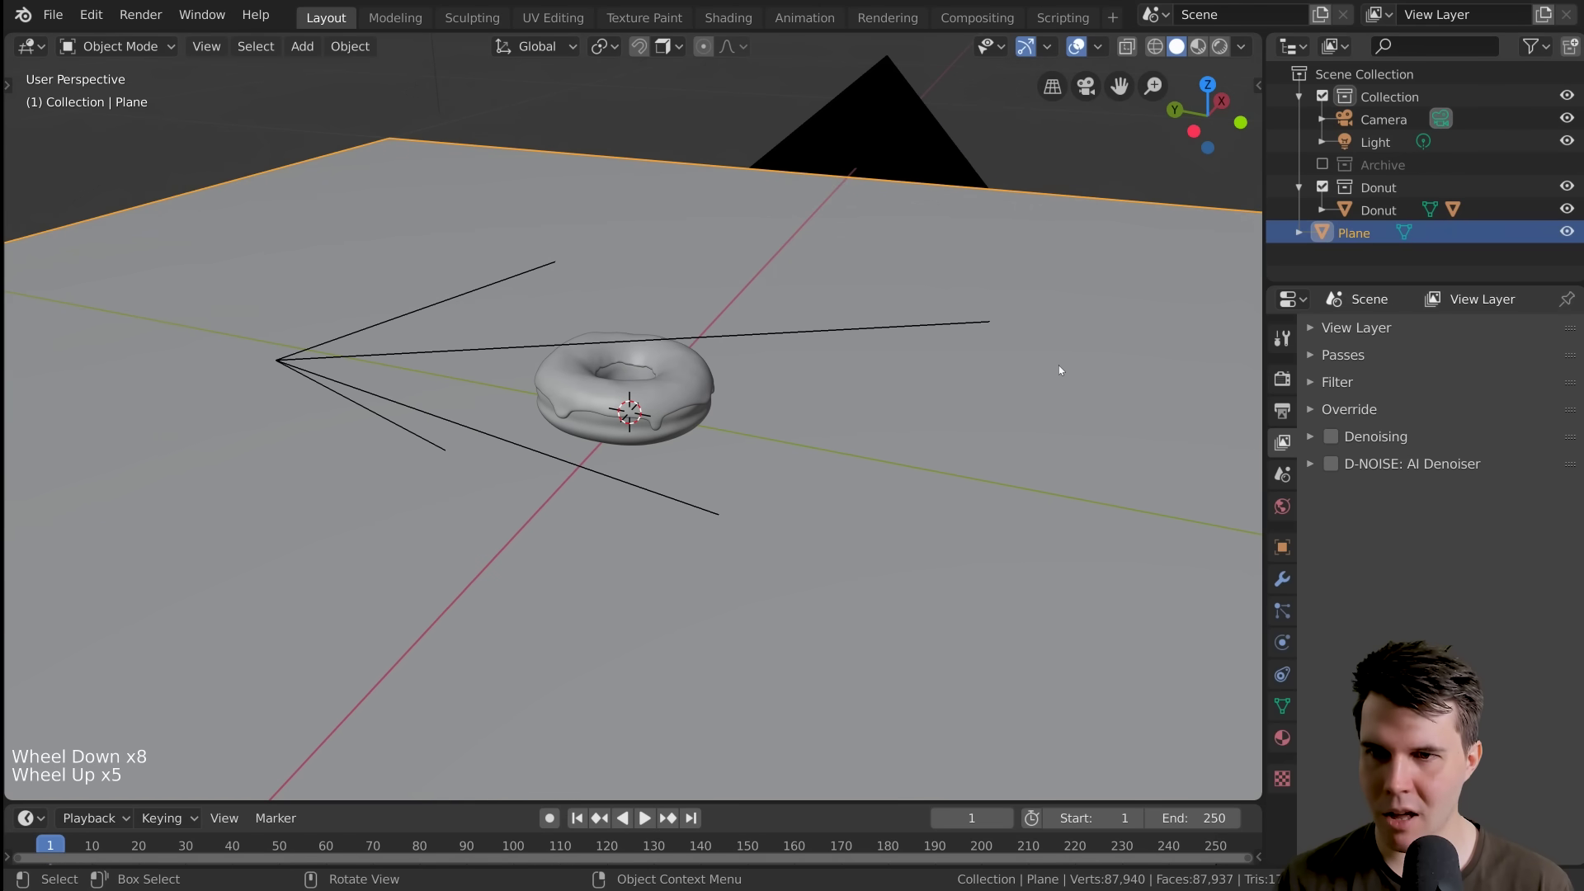
scroll(980, 372, down, 3)
scroll(874, 391, up, 2)
key(m)
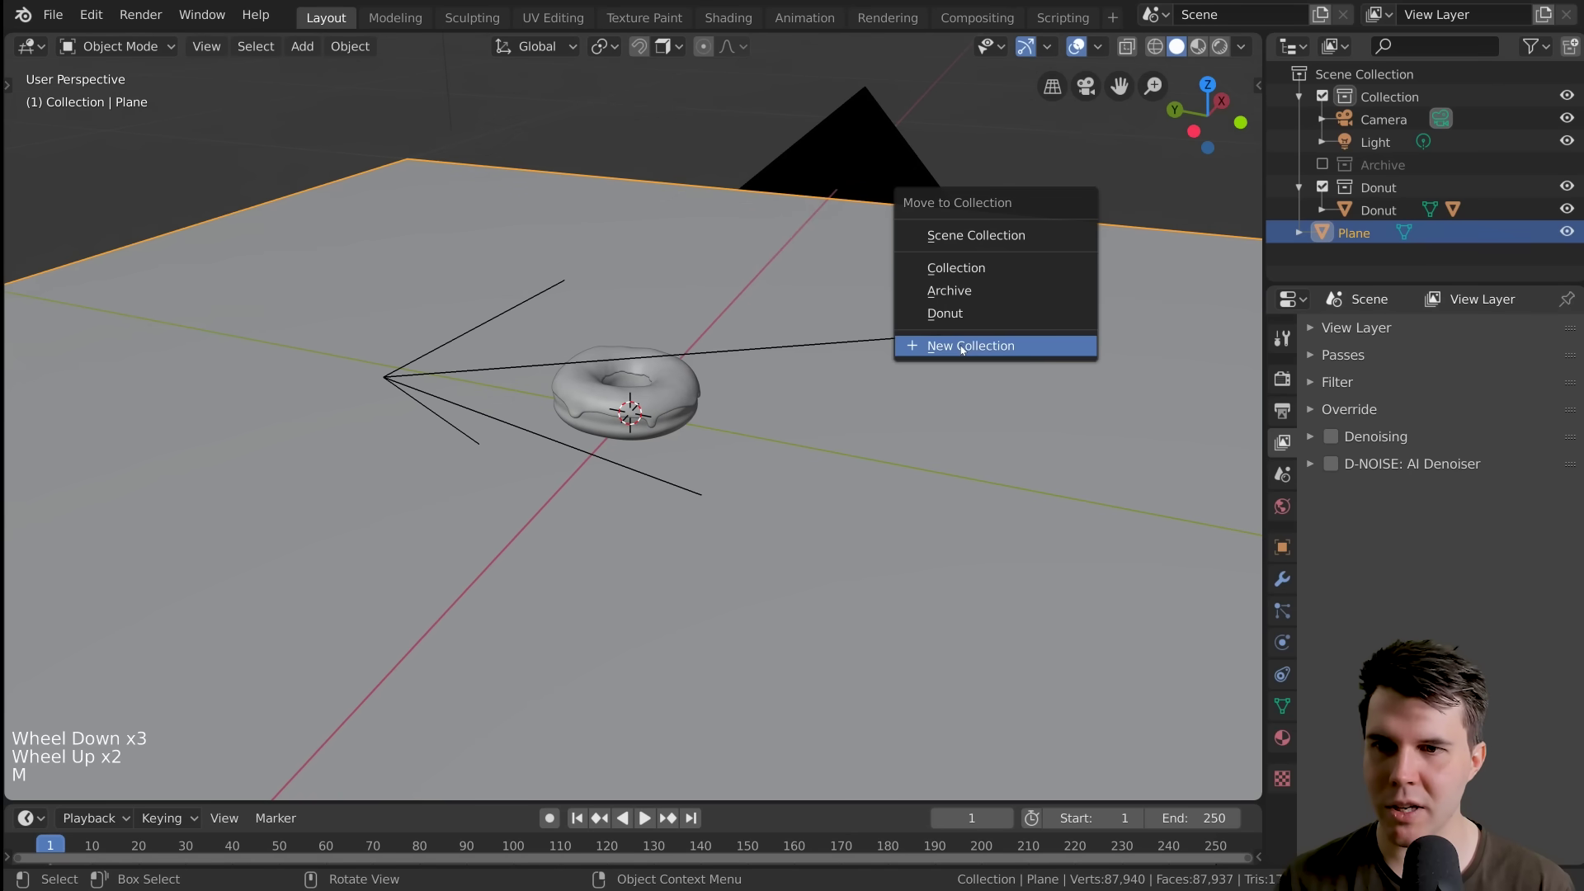
click(955, 344)
click(960, 332)
text(Environment)
key(Return)
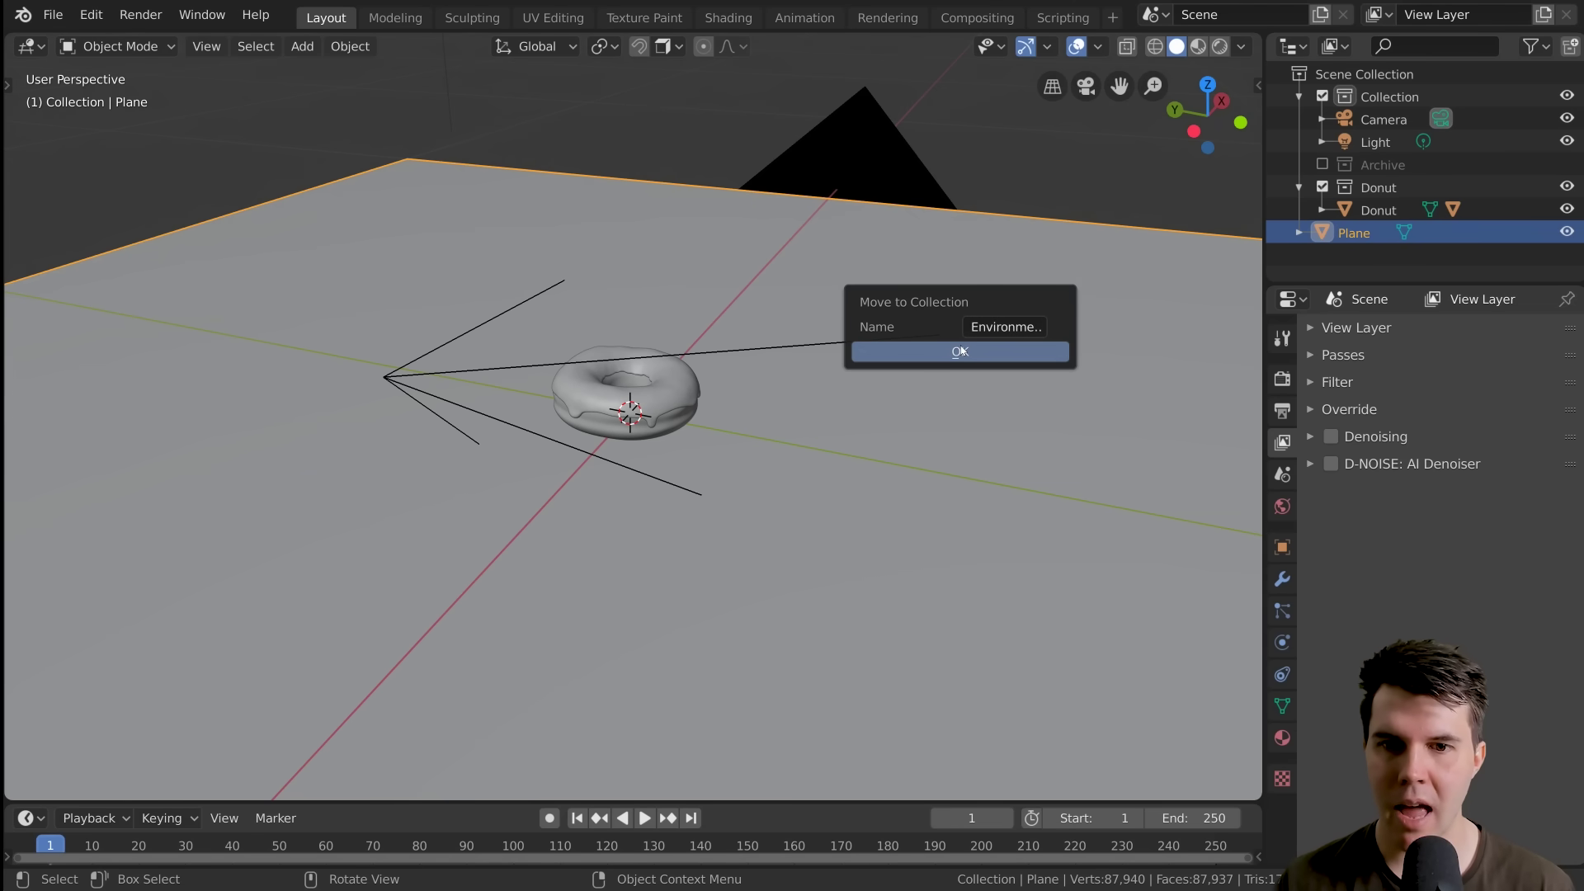
click(960, 350)
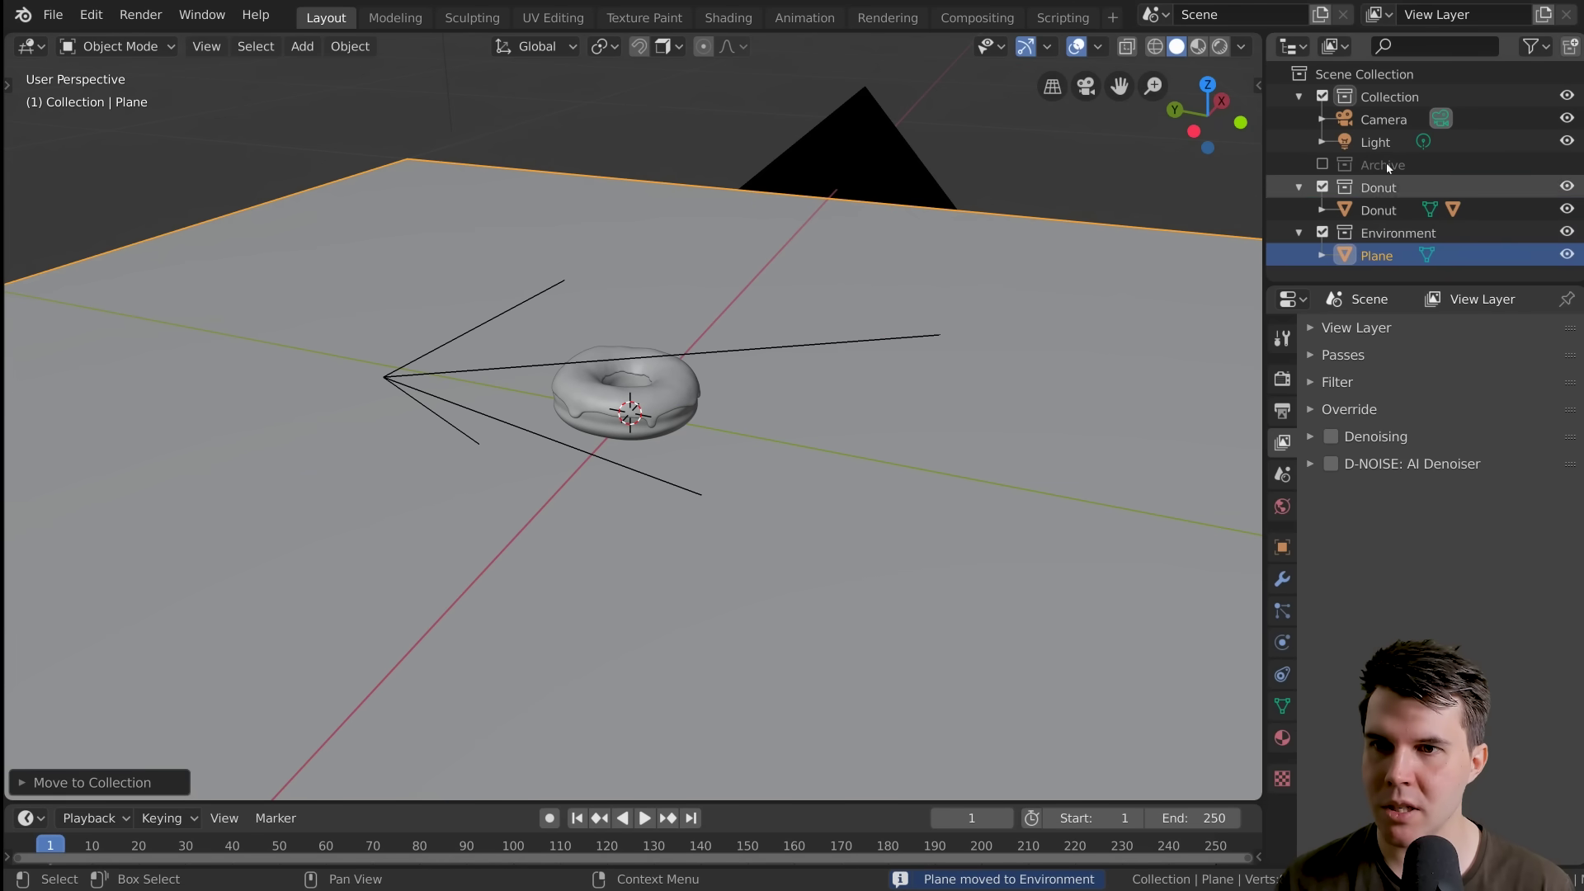
Rename the collection that holds the camera and light to Cam and Light
click(1378, 121)
double_click(1387, 96)
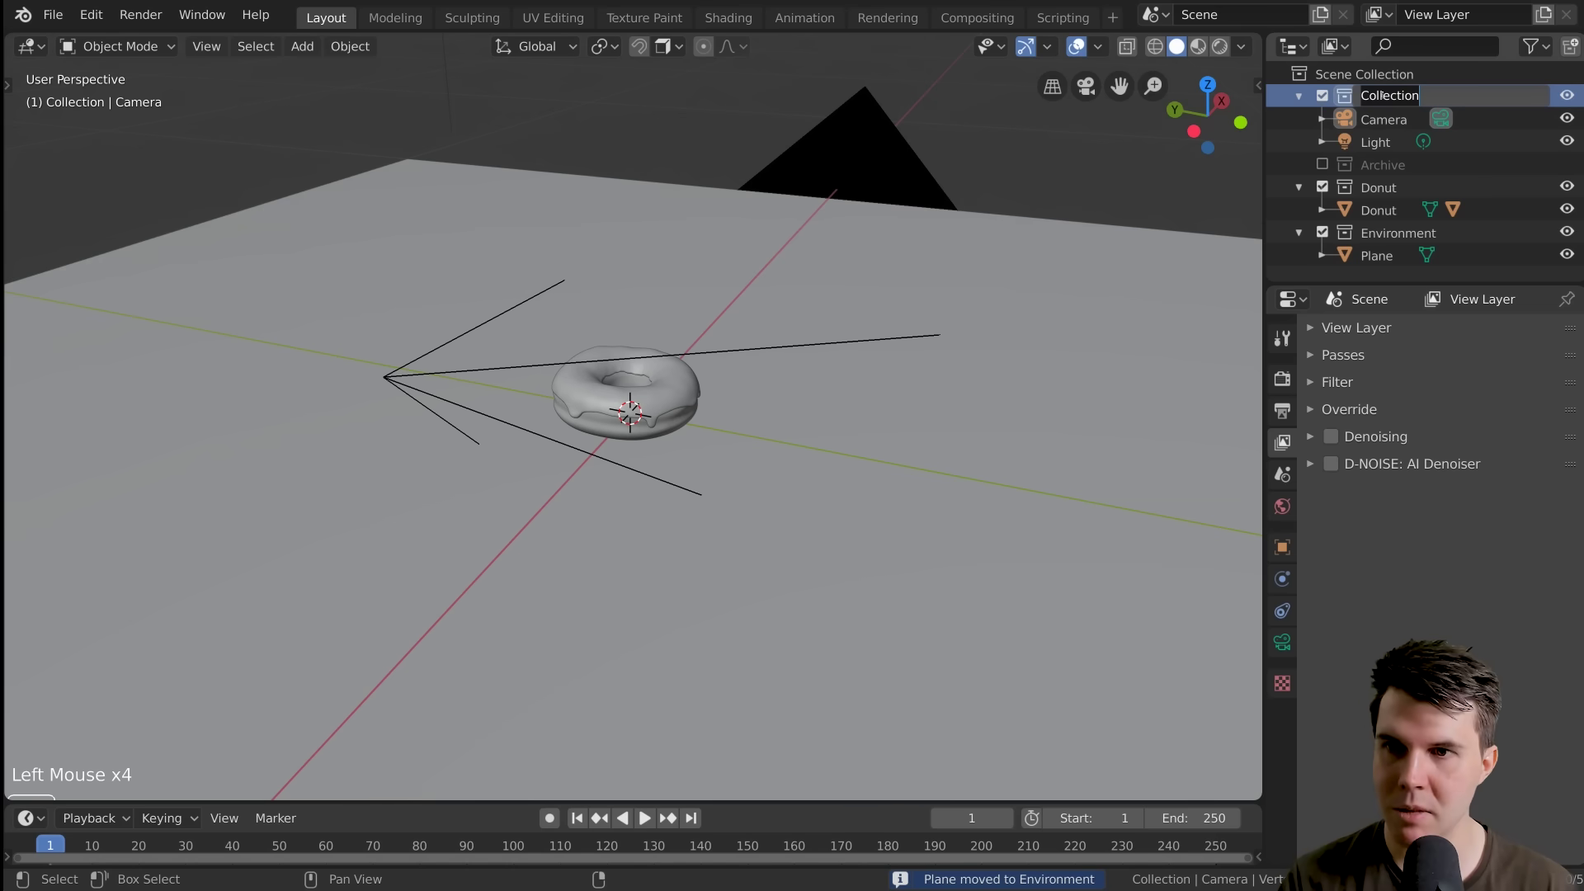
text(Camera)
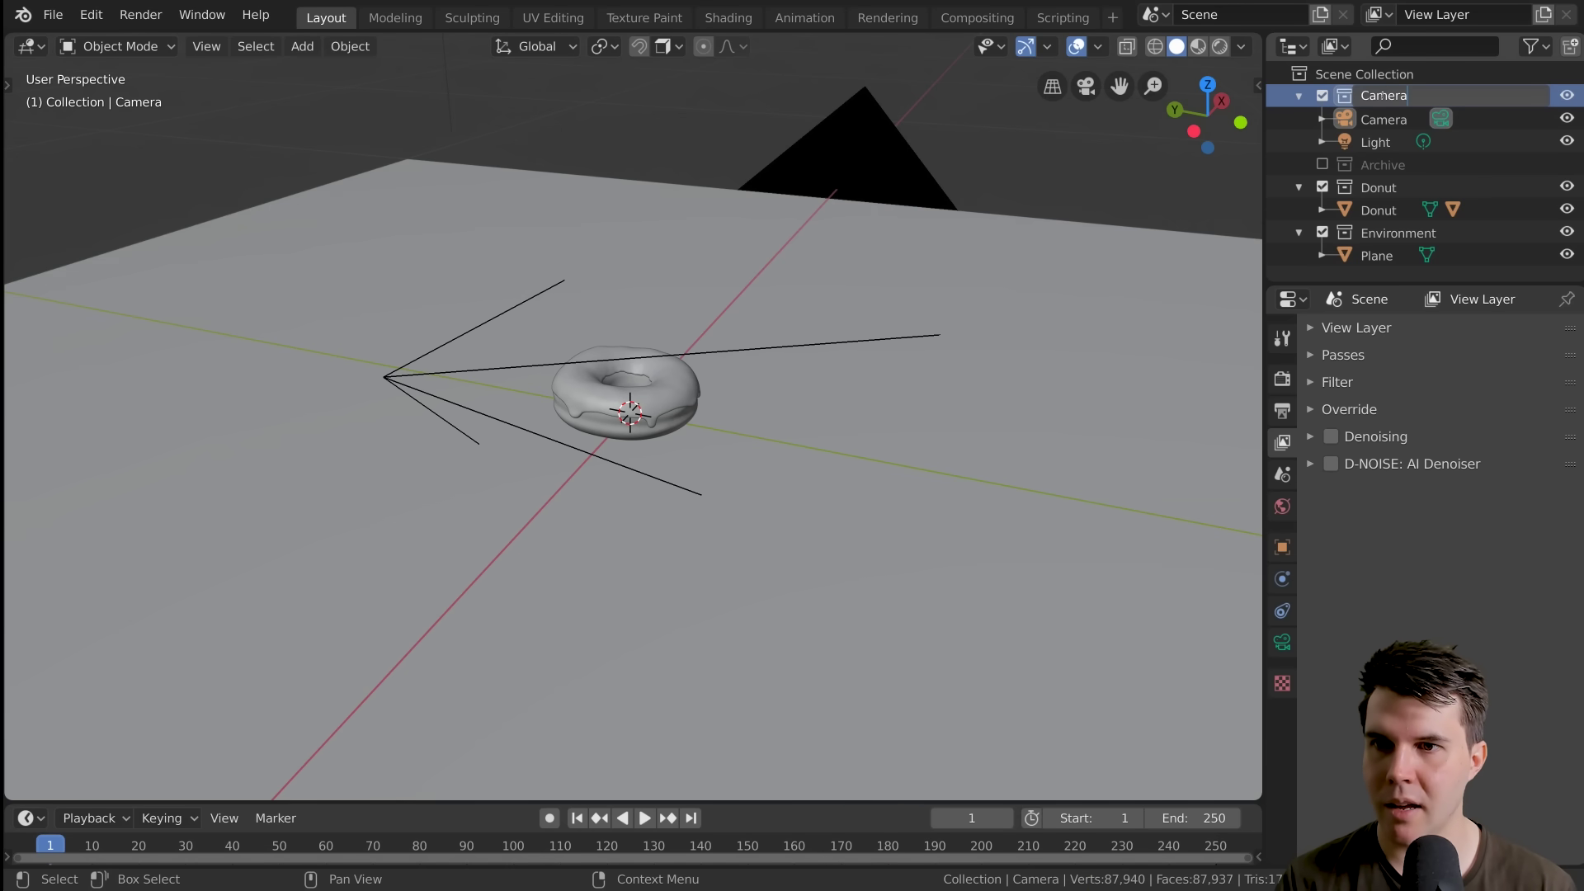
key(BackSpace)
key(BackSpace)
key(BackSpace)
text(and Light)
key(Return)
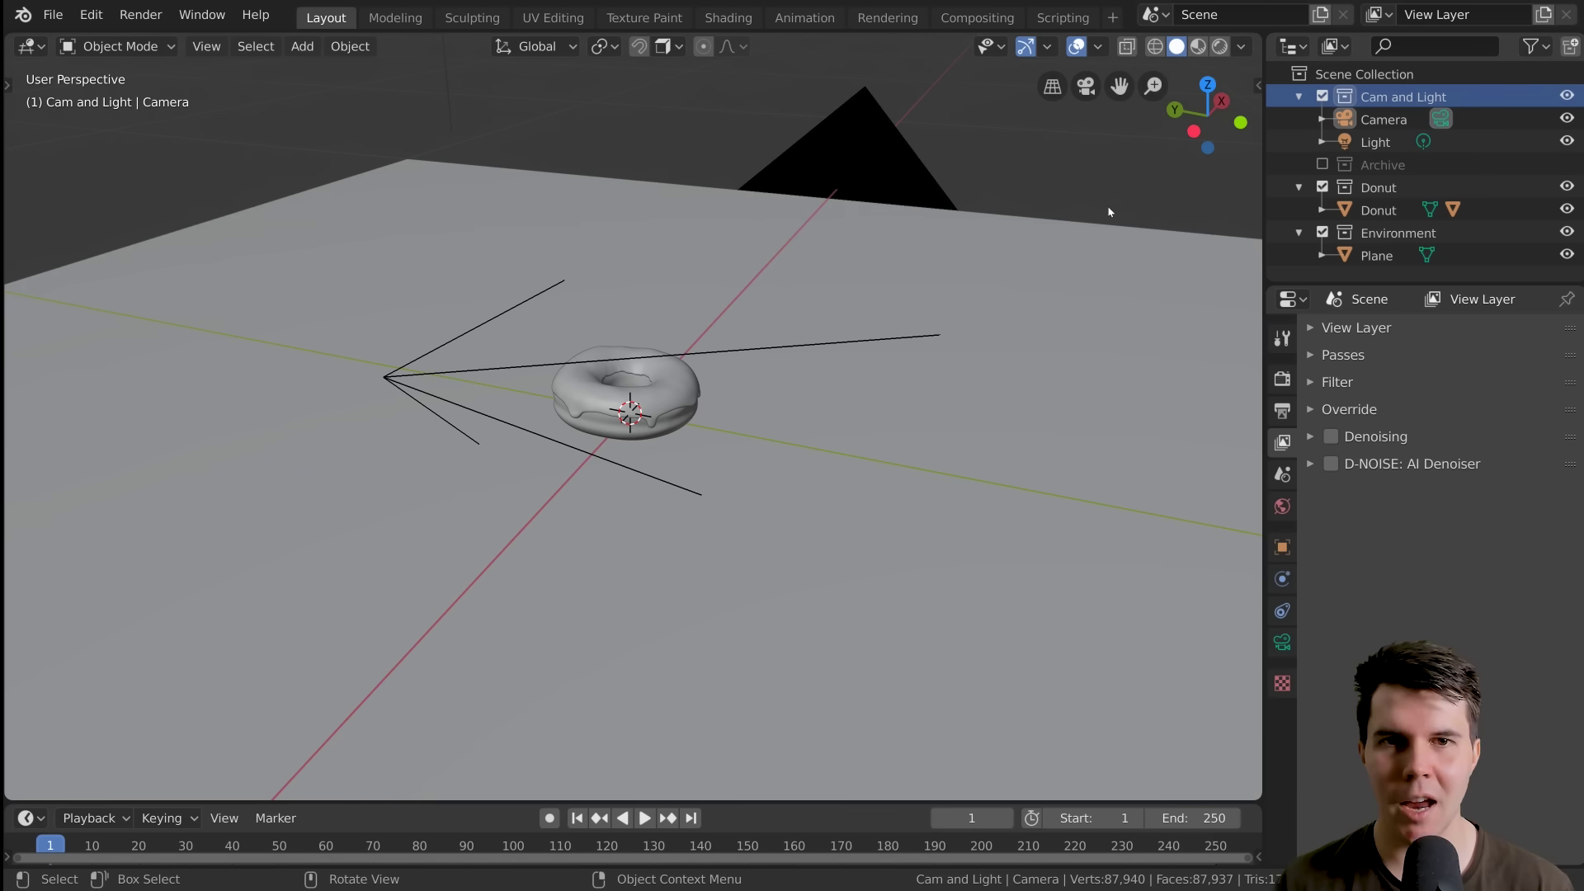
click(1299, 96)
click(1300, 95)
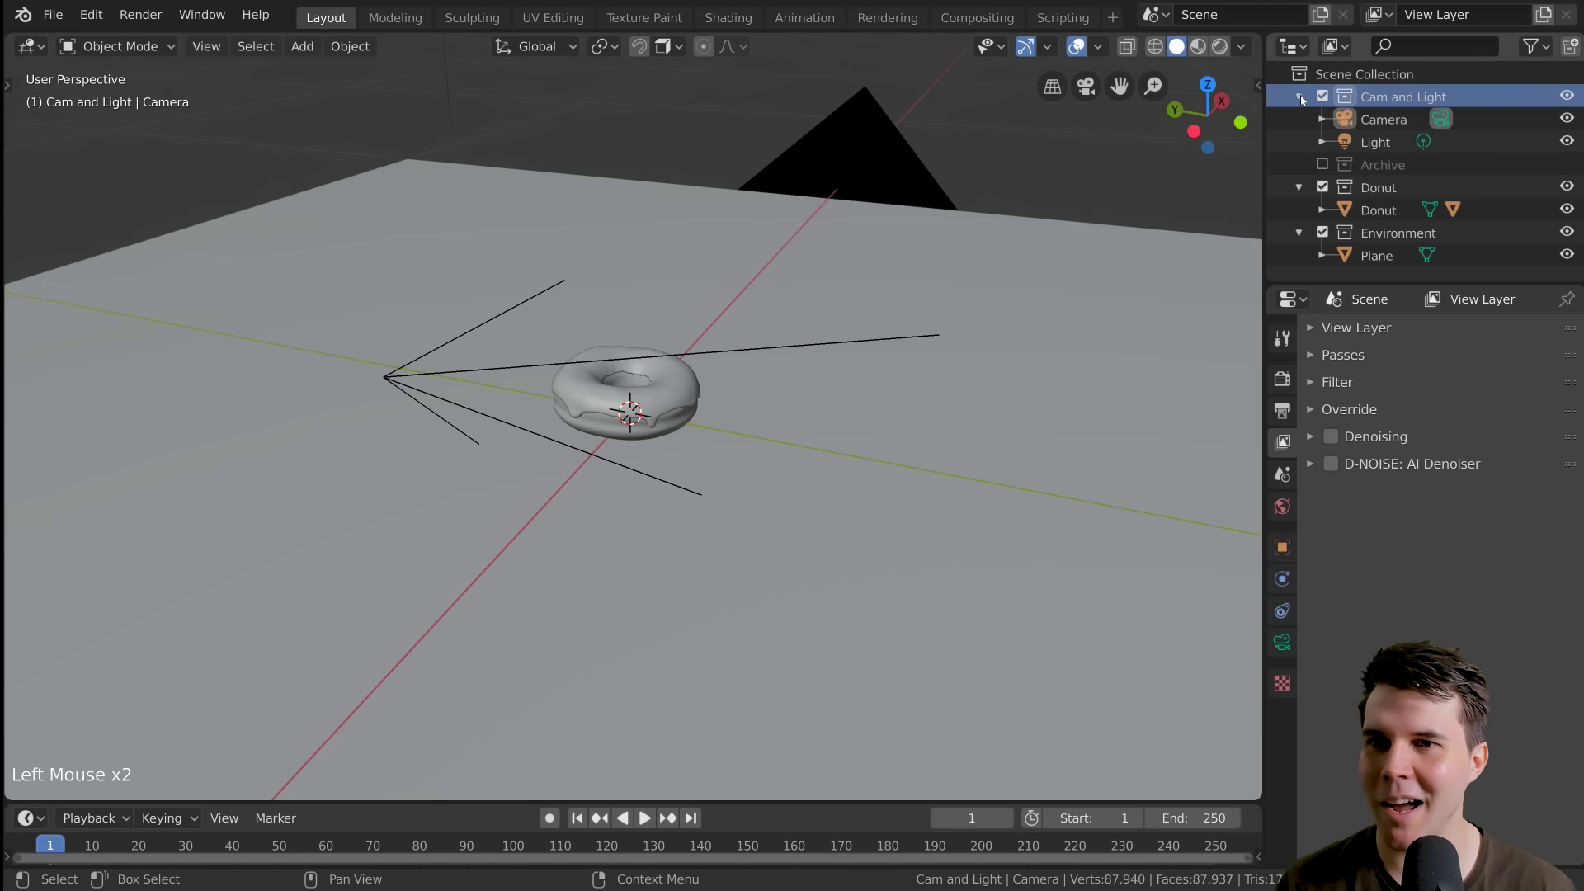
middle_drag(1098, 245, 771, 329)
click(660, 408)
middle_drag(660, 410, 782, 393)
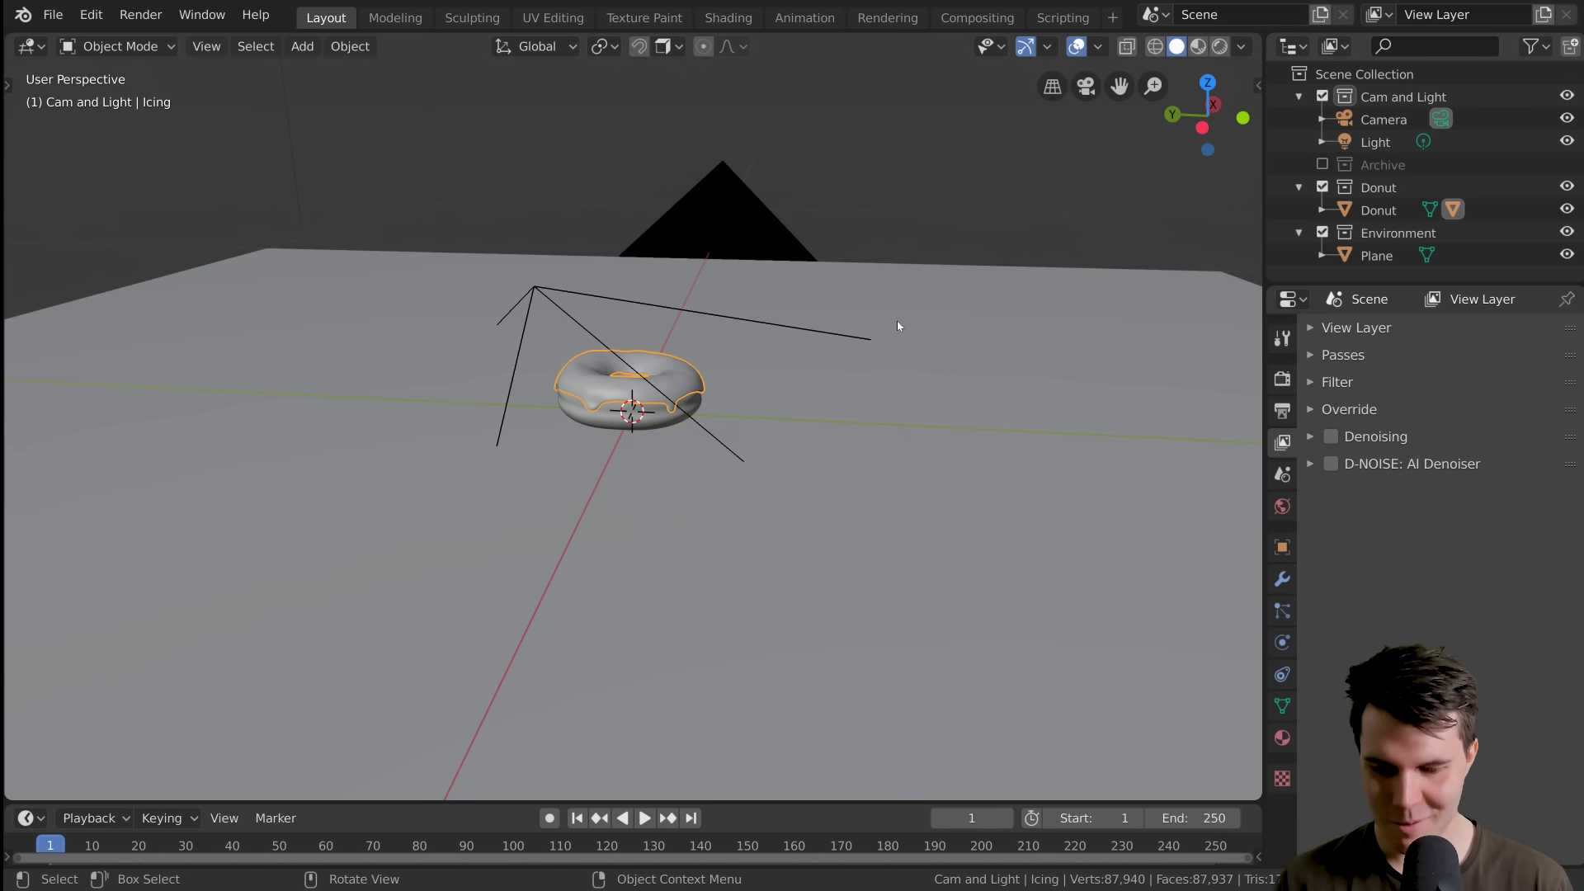
middle_drag(821, 346, 739, 330)
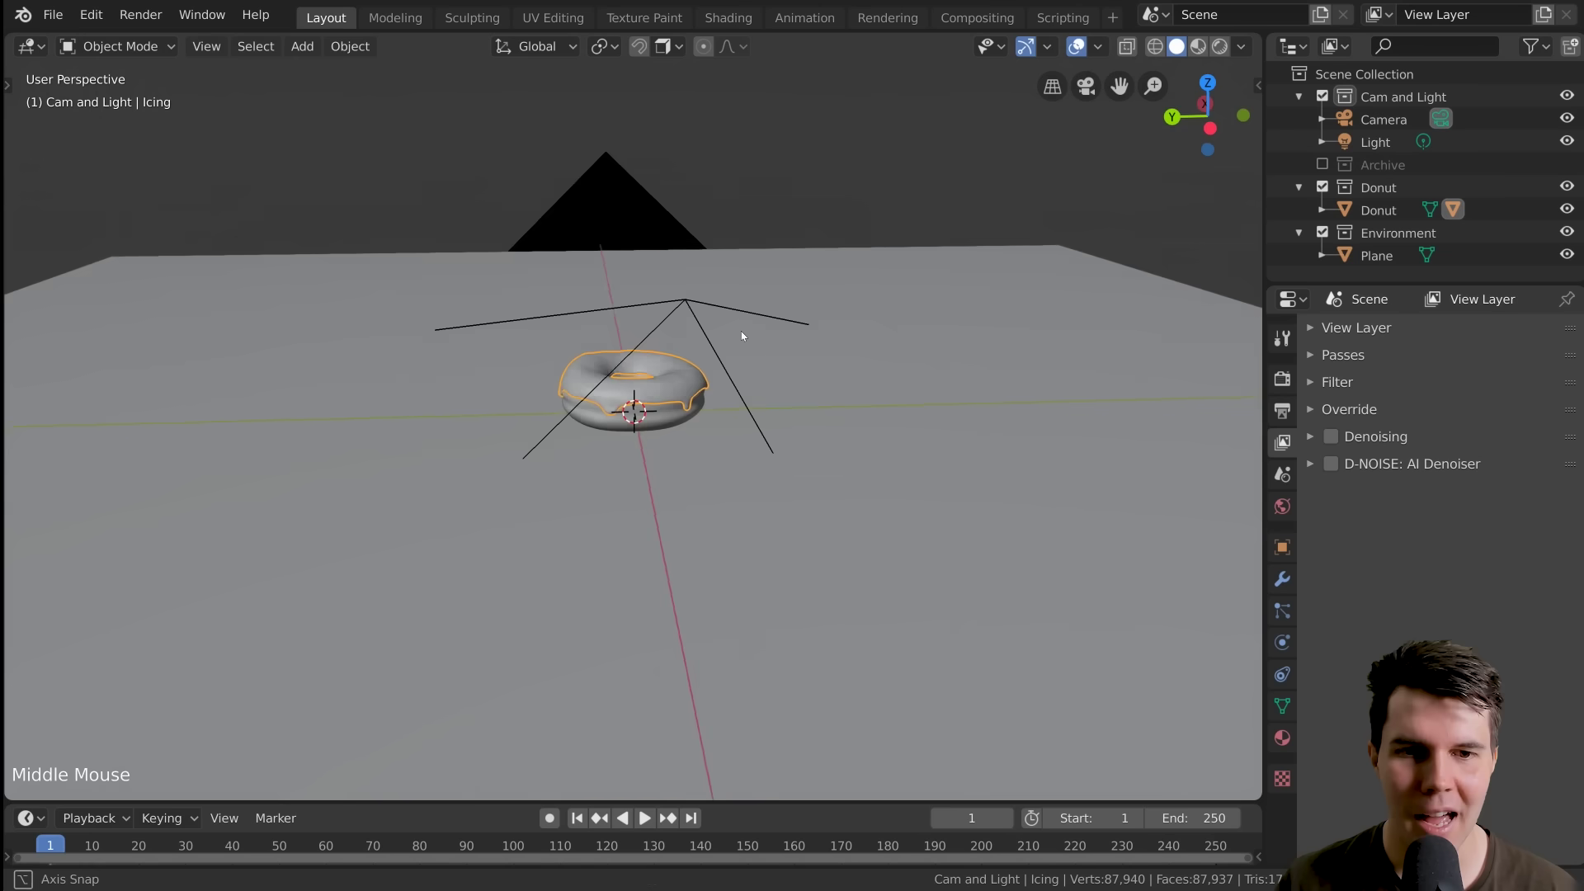
scroll(740, 329, up, 3)
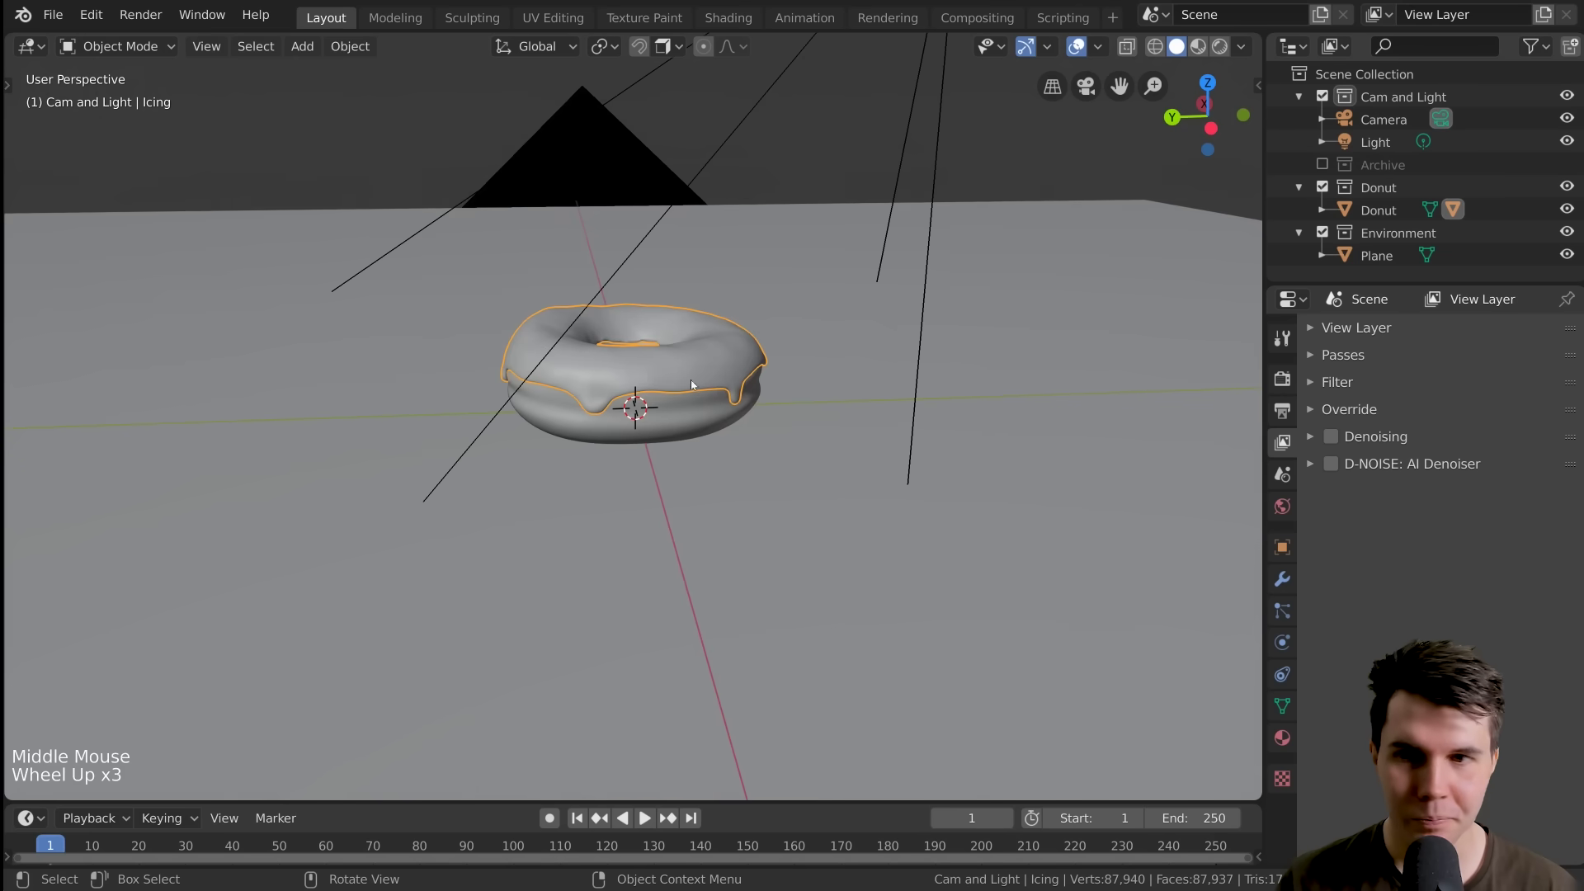
Exclude the Donut, Environment, and Cam and Light collections from the view layer to empty the scene view
click(1323, 187)
click(1323, 209)
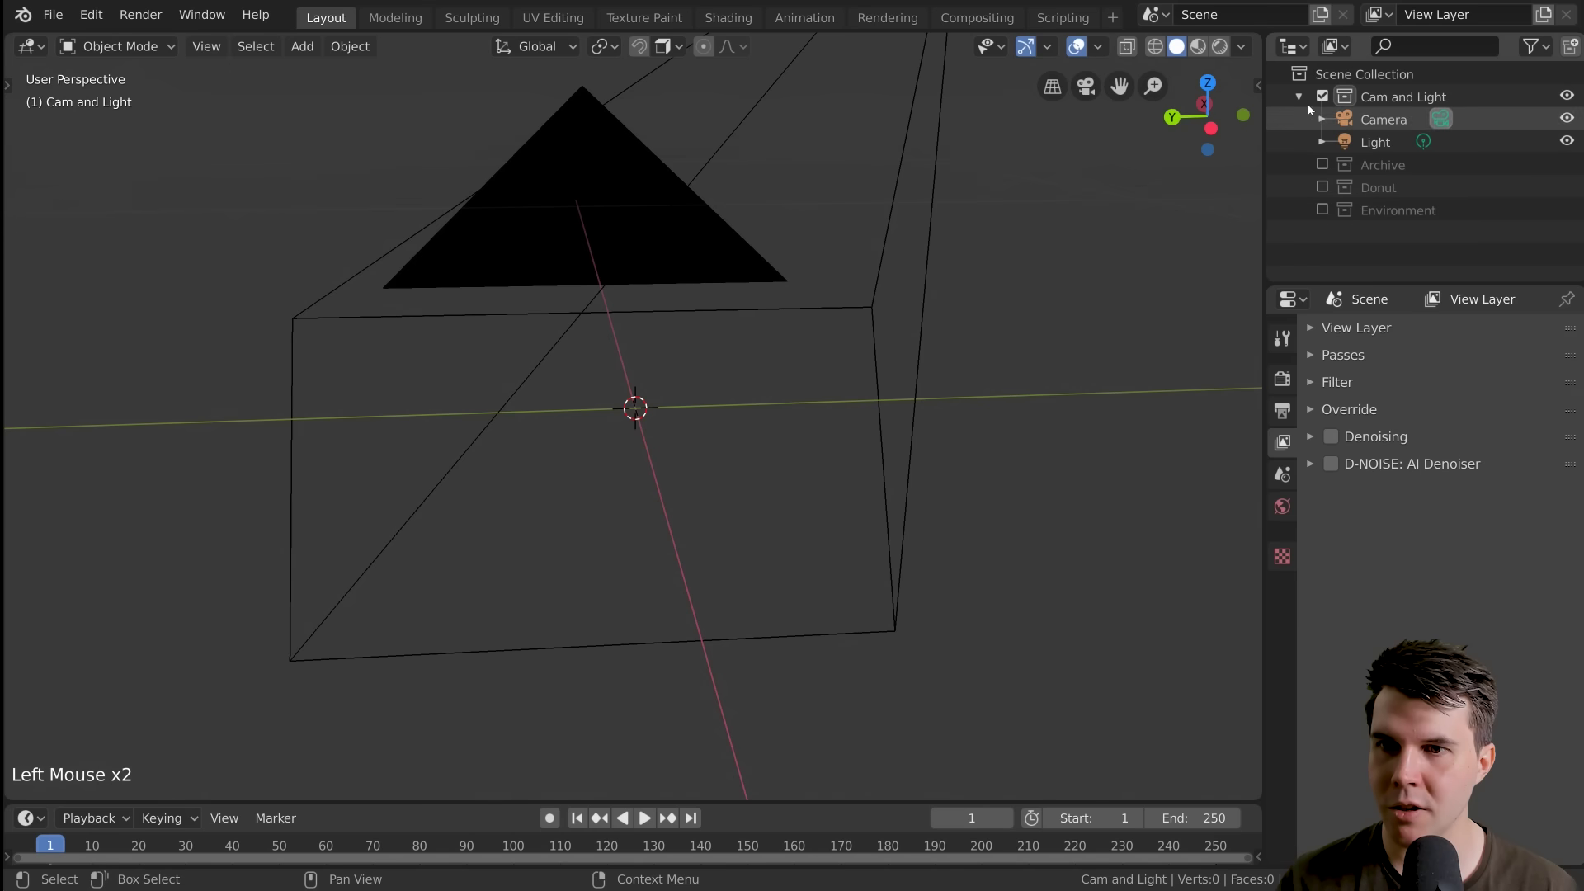
click(1323, 96)
scroll(745, 339, up, 1)
middle_drag(745, 339, 701, 343)
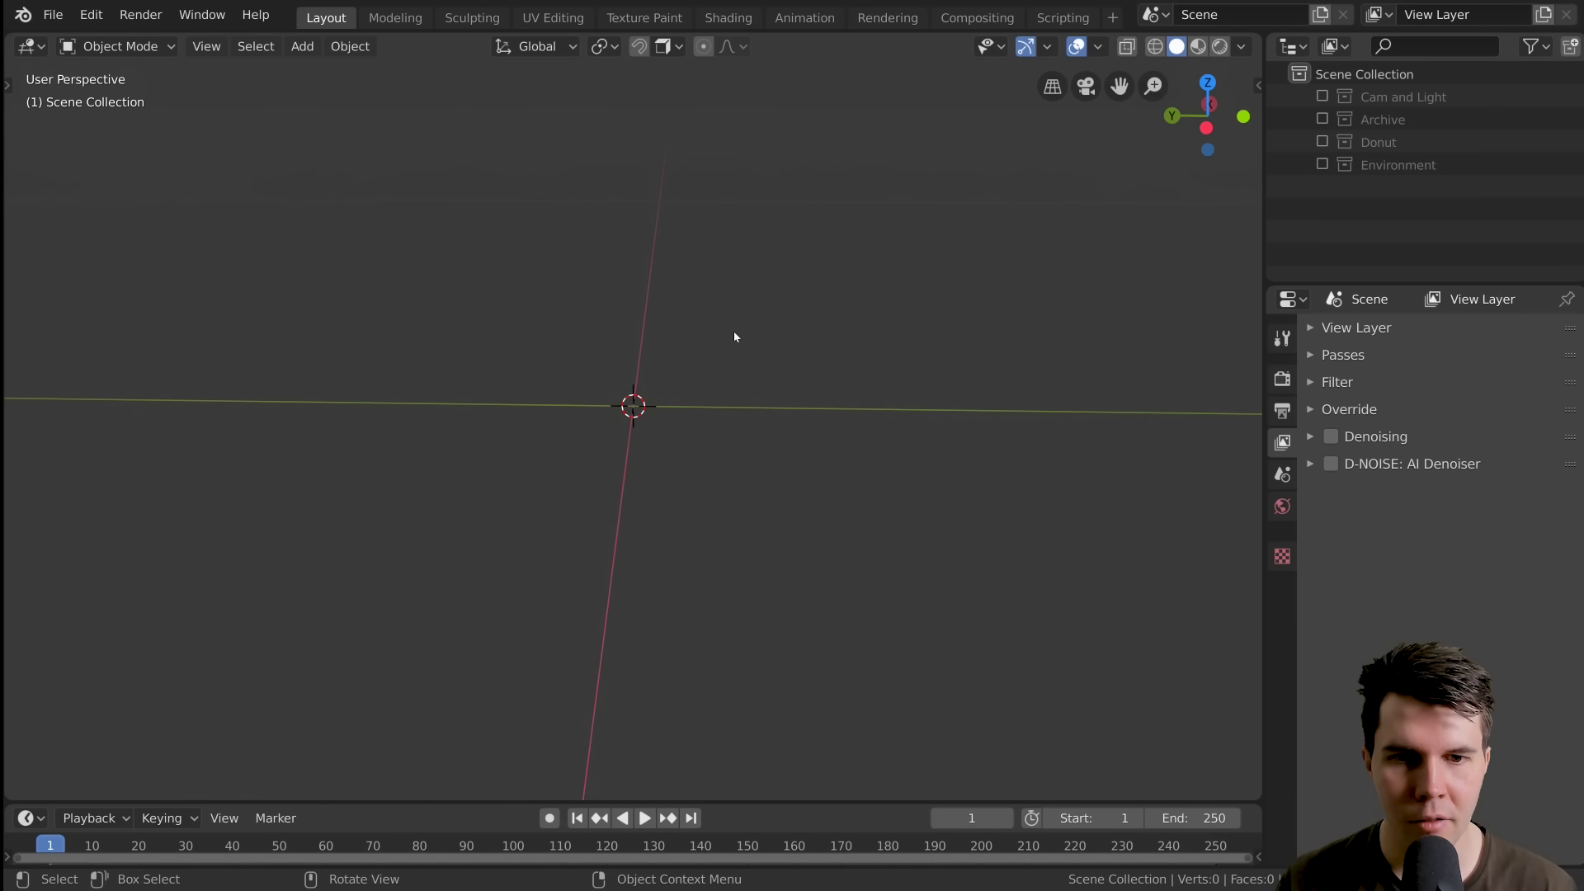
Switch to the web browser, move the sprinkles image search after the other open pages and display it
key(alt+Tab)
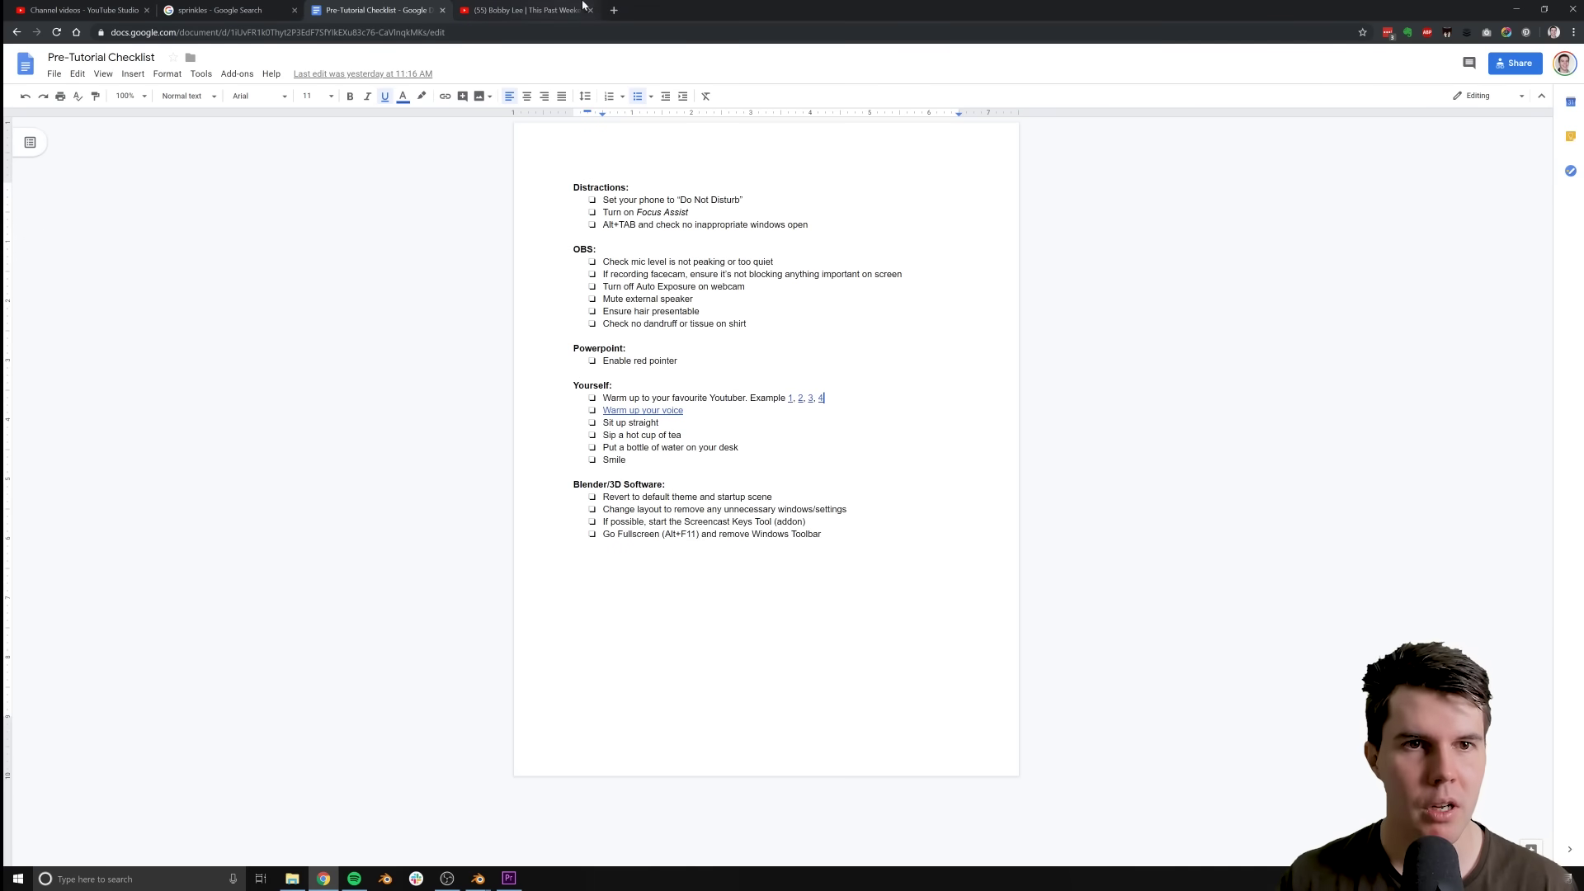
drag(255, 6, 568, 6)
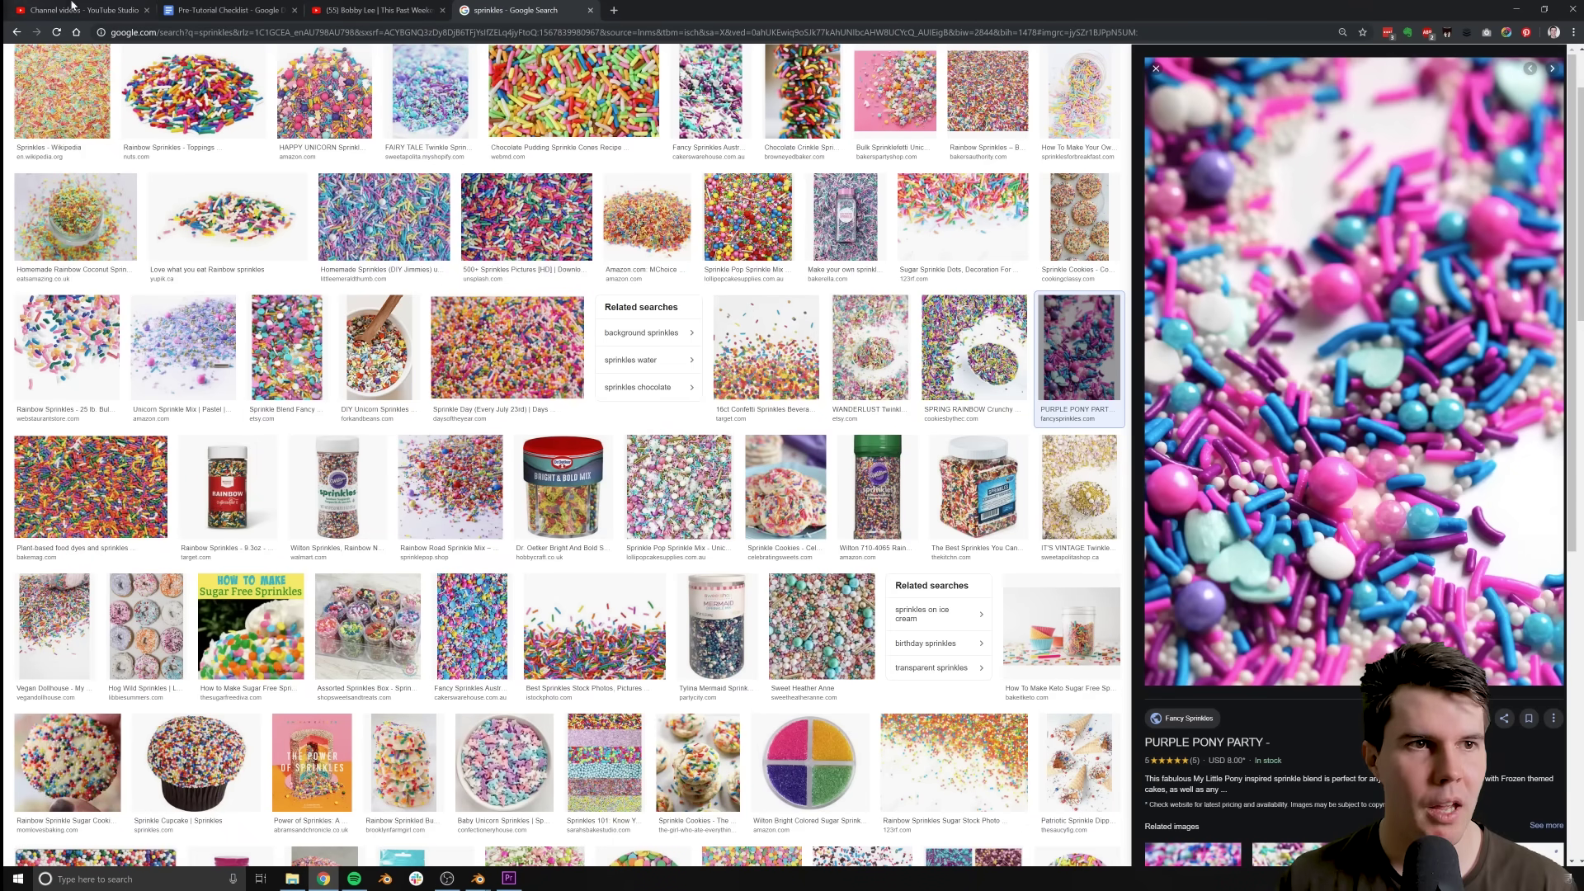
click(378, 7)
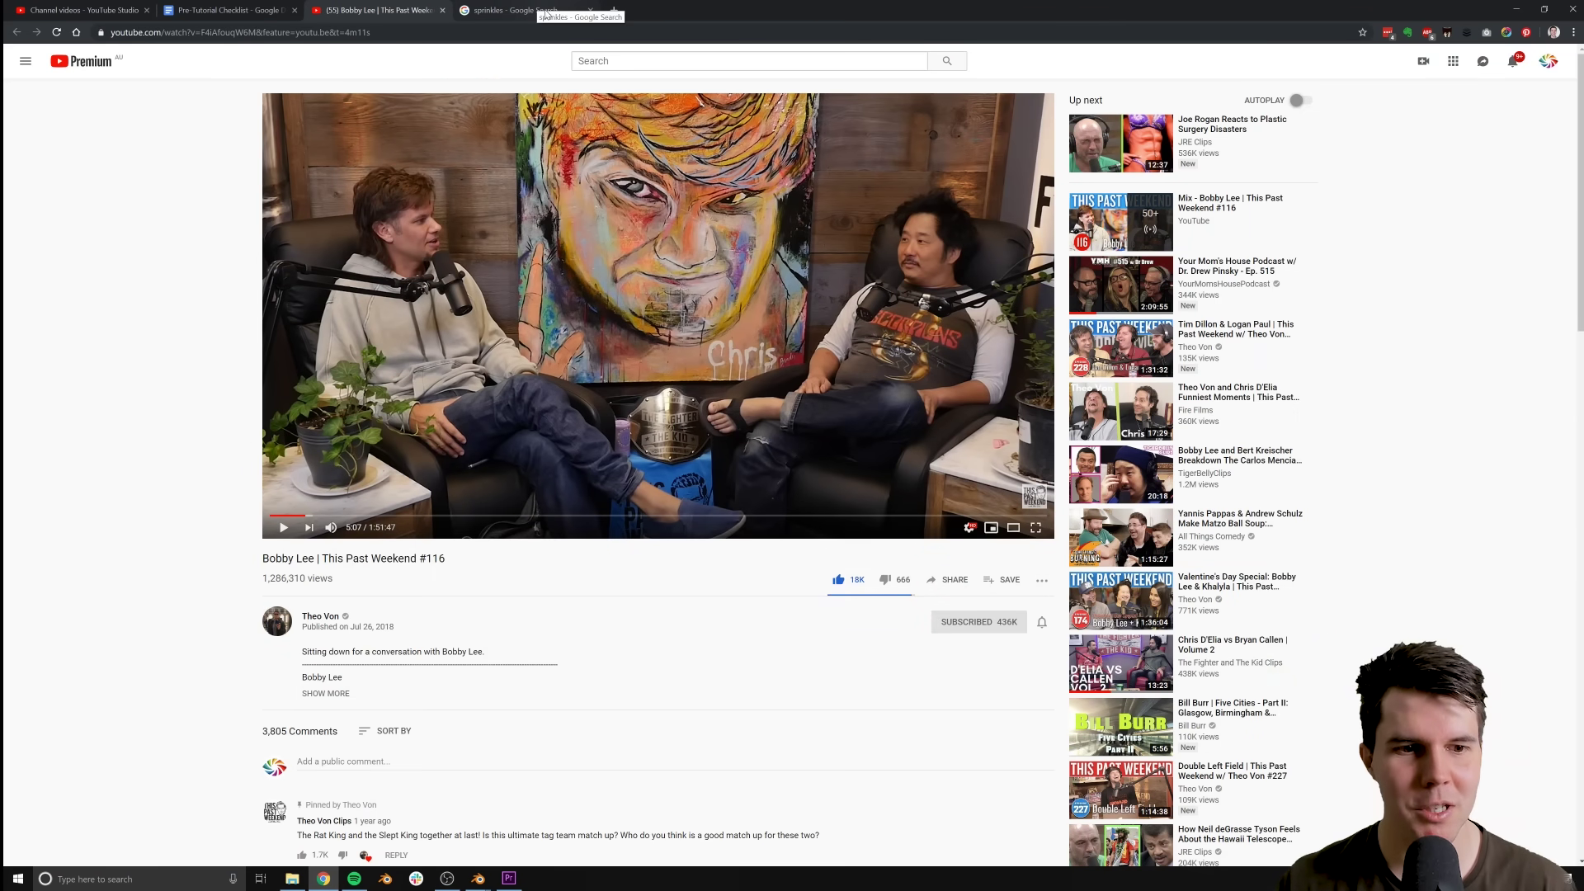
click(546, 10)
Examine sprinkle shapes and colours in the image results, enlarging the sugar sprinkle dots and Chocolate Pudding Sprinkle Cones pictures
scroll(623, 260, up, 2)
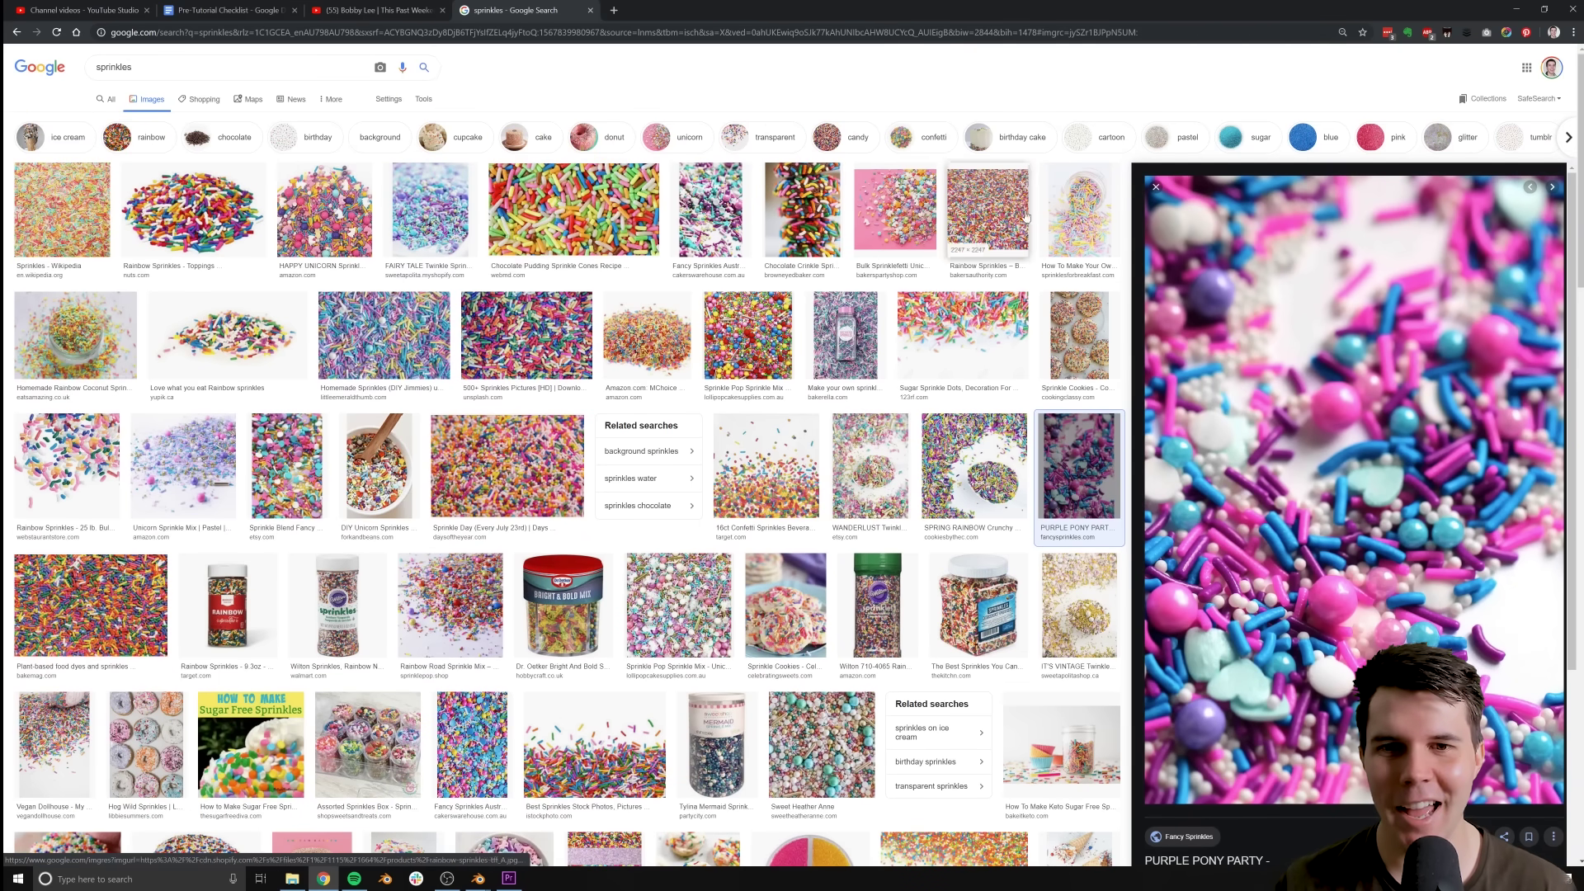
scroll(772, 440, down, 2)
scroll(1023, 388, up, 2)
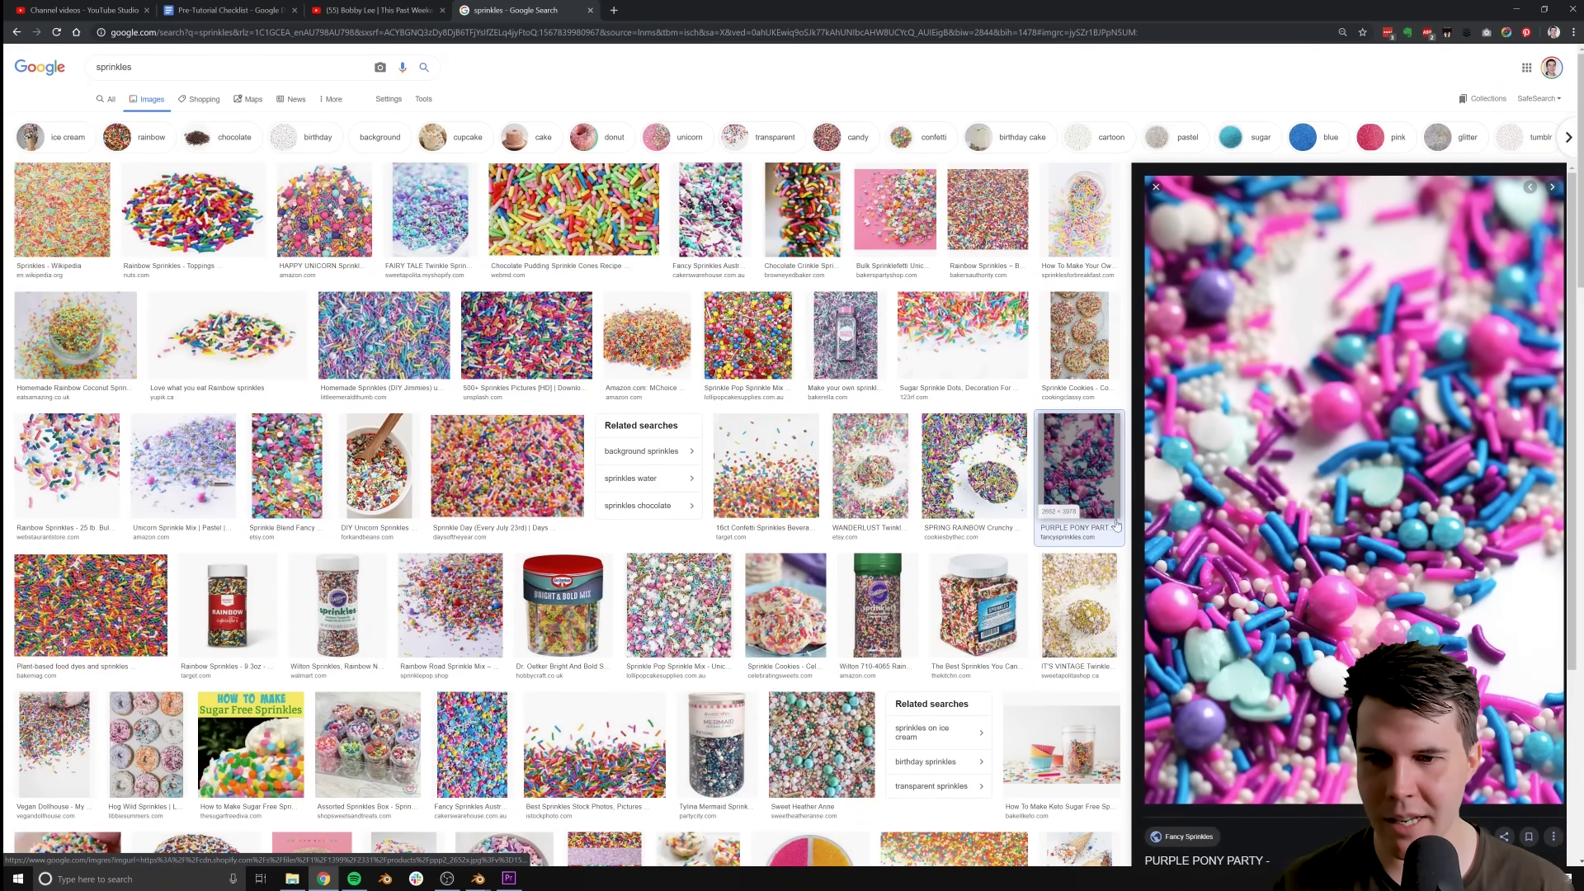
click(975, 340)
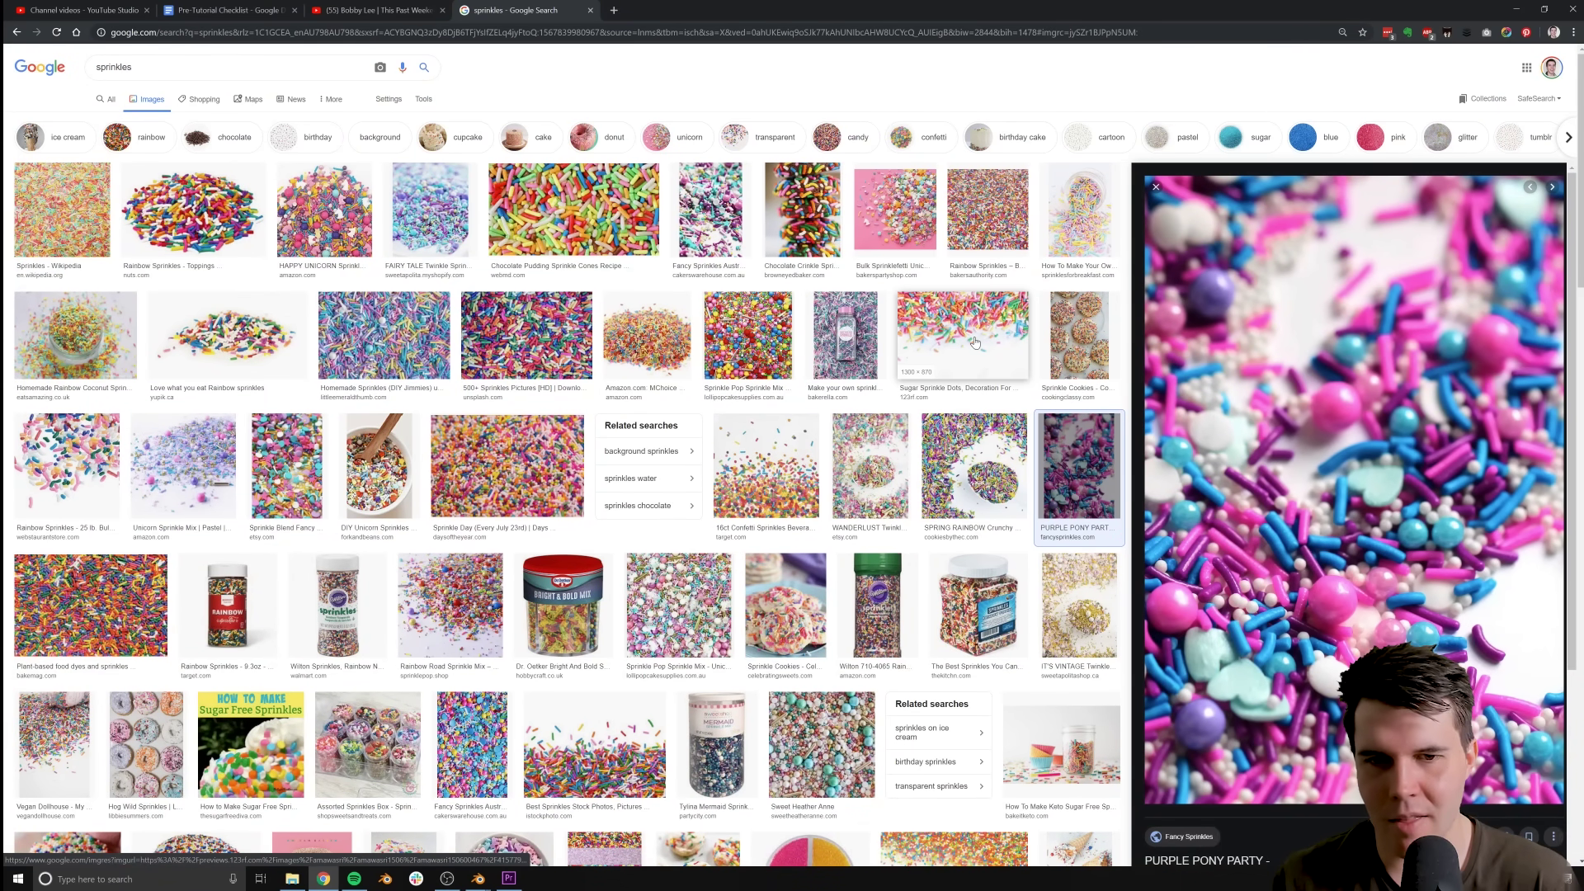
scroll(660, 264, up, 2)
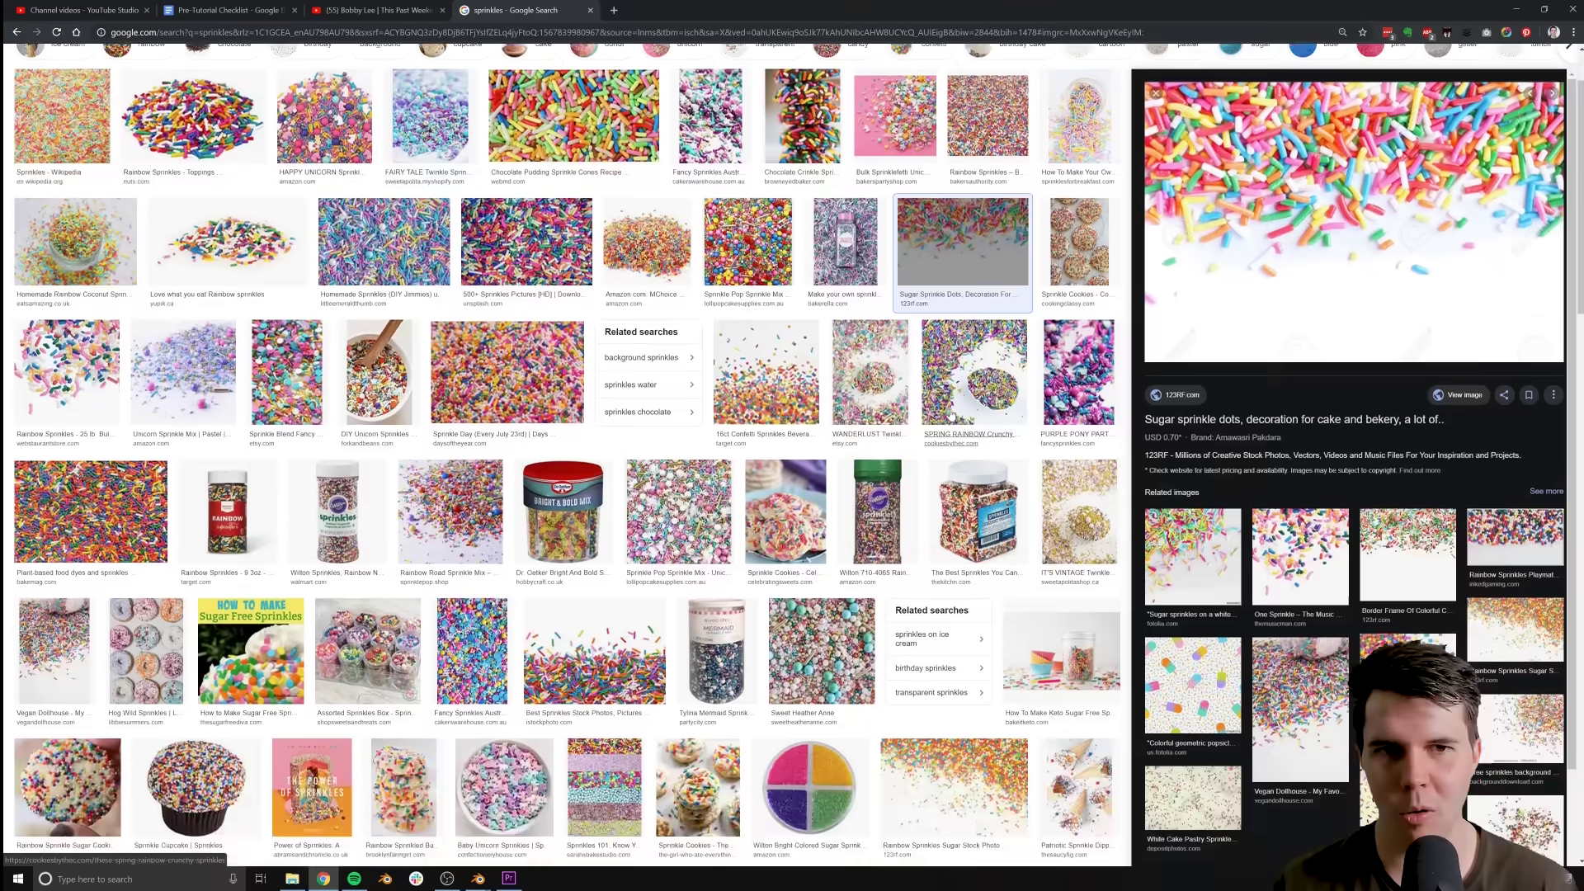
click(566, 212)
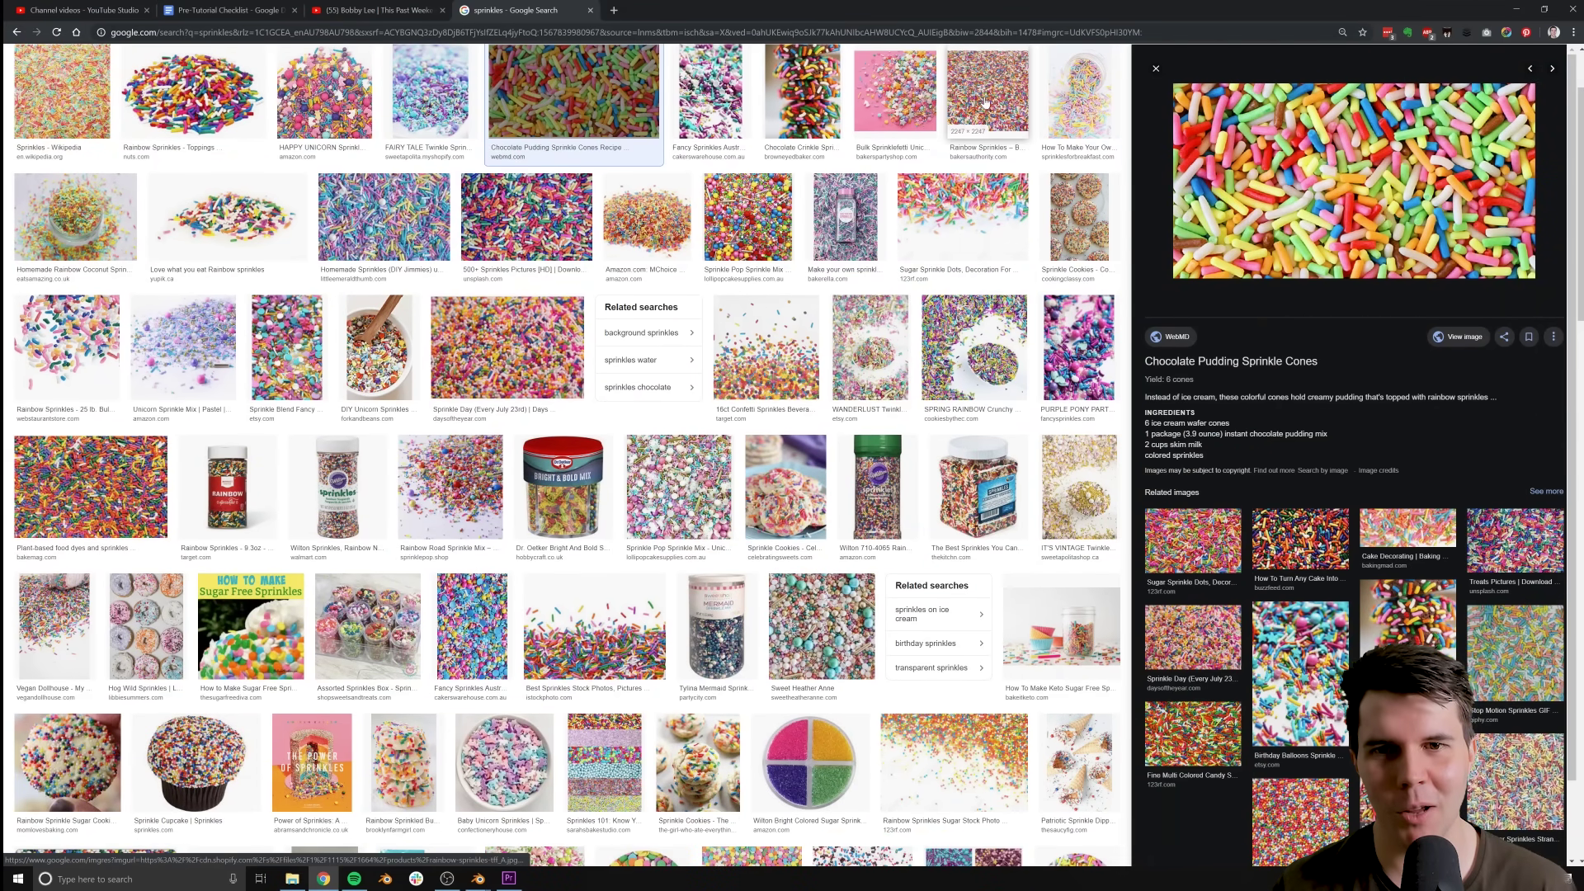
Compare colours and shapes in several sprinkle pictures, including 500+ Sprinkles Pictures, homemade jimmies, sugar sprinkle dots, Sprinkle Day, Sprinkle Cookies and Rainbow Sprinkles
click(524, 231)
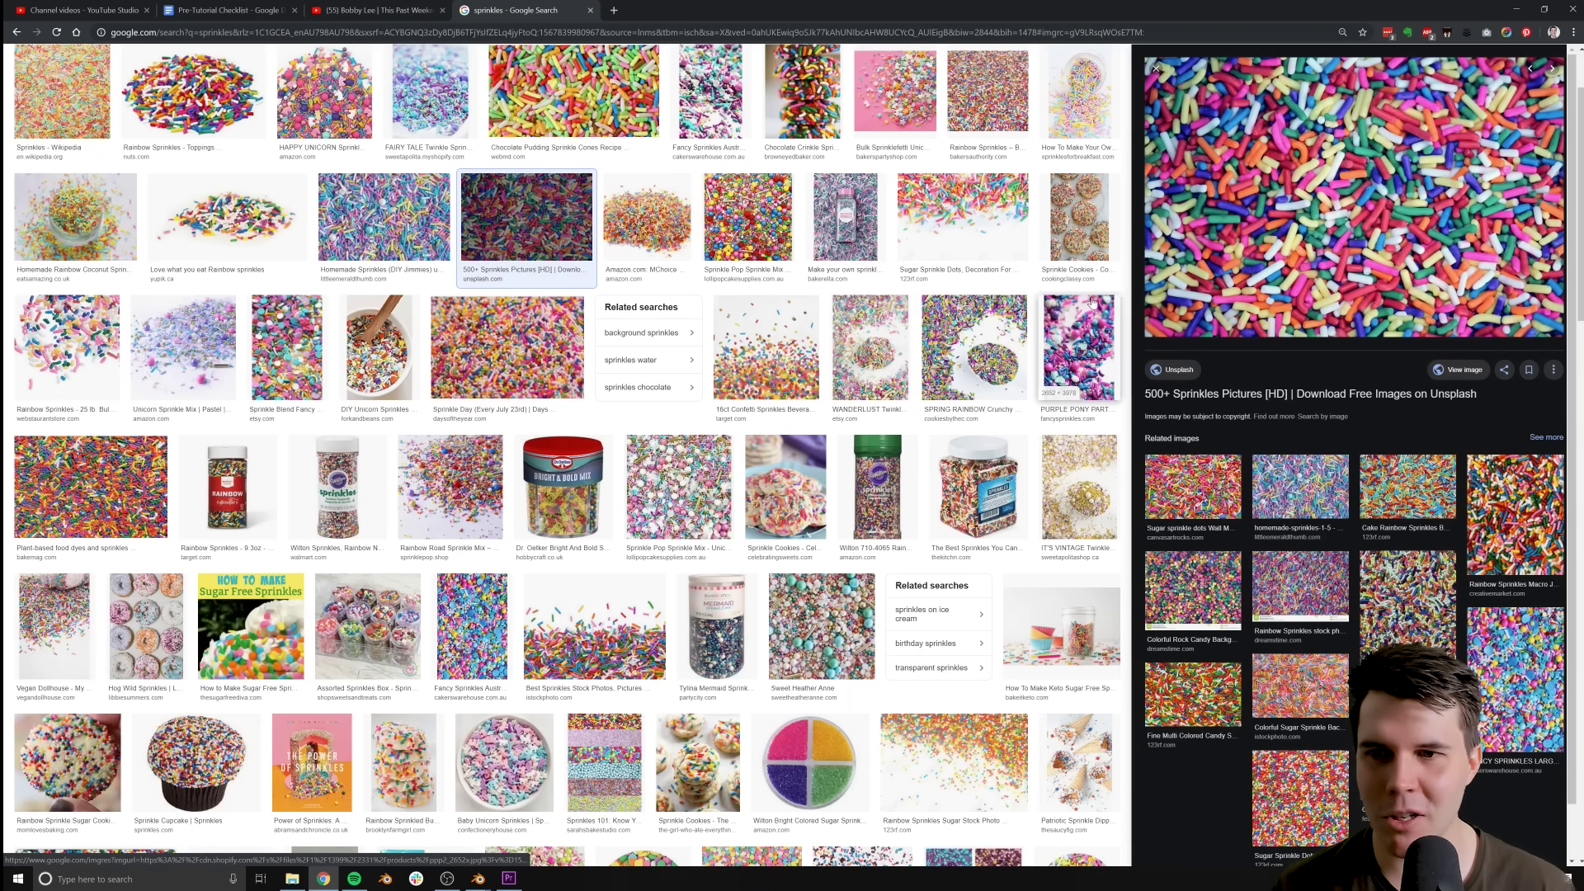
click(406, 212)
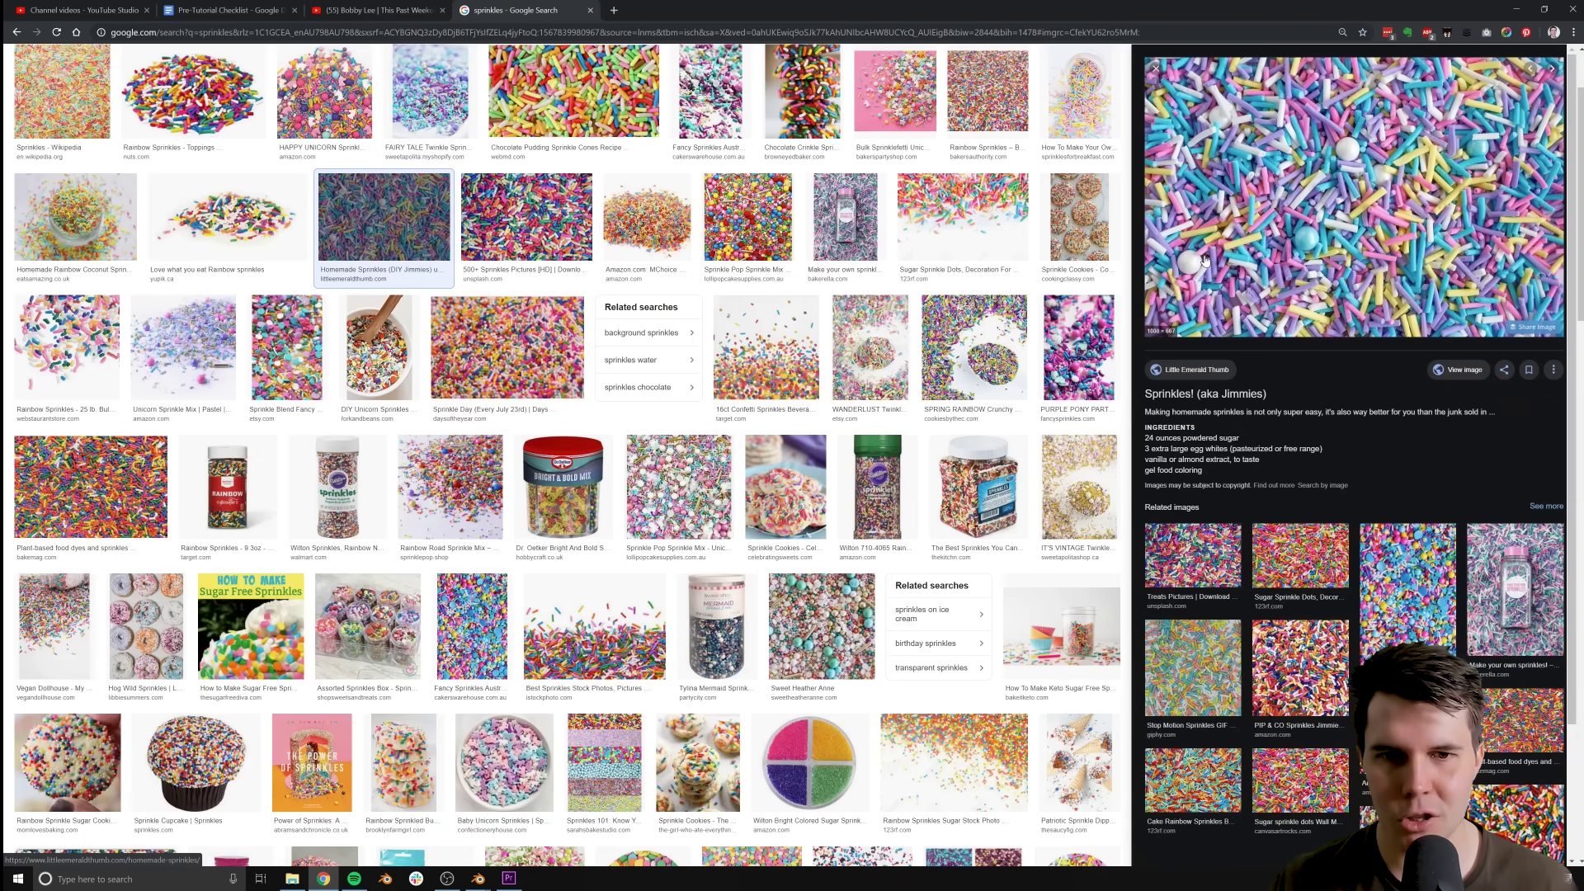
click(963, 216)
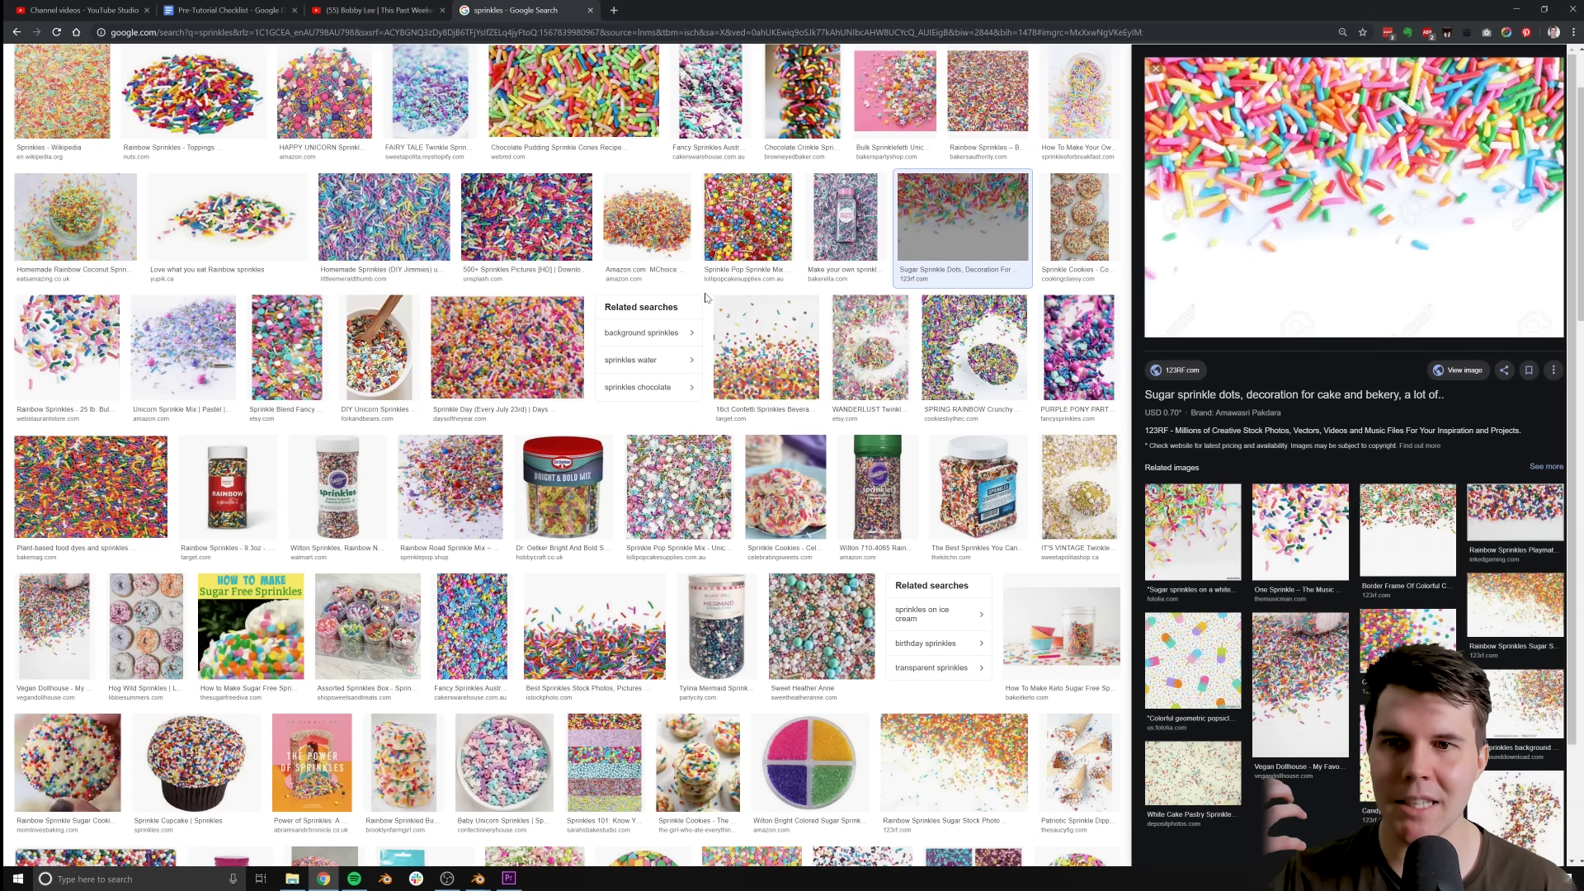
click(568, 352)
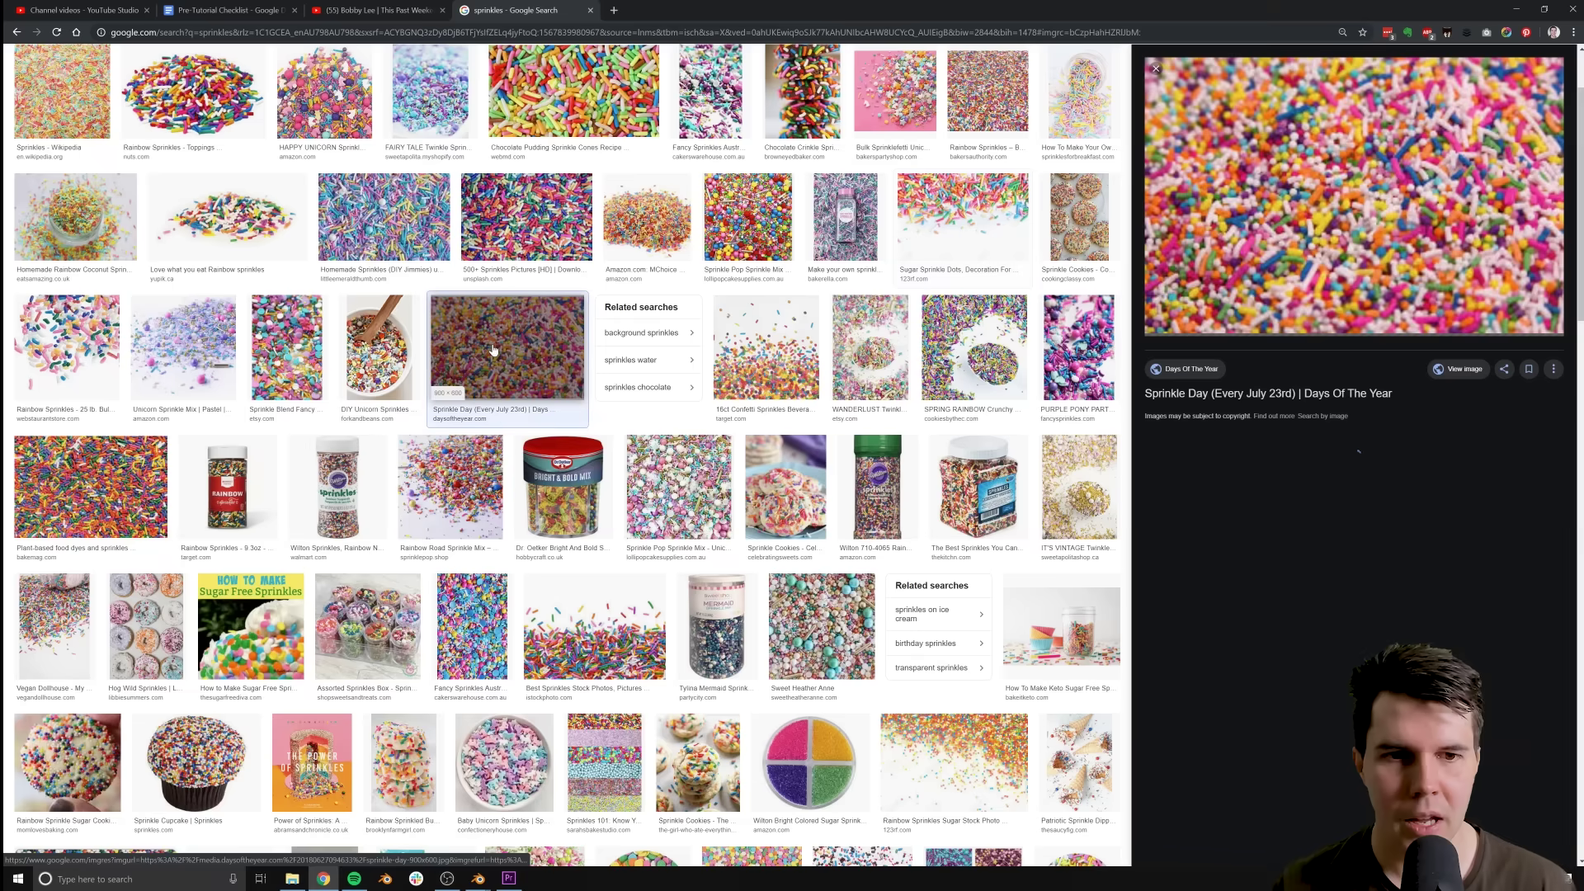
click(1078, 219)
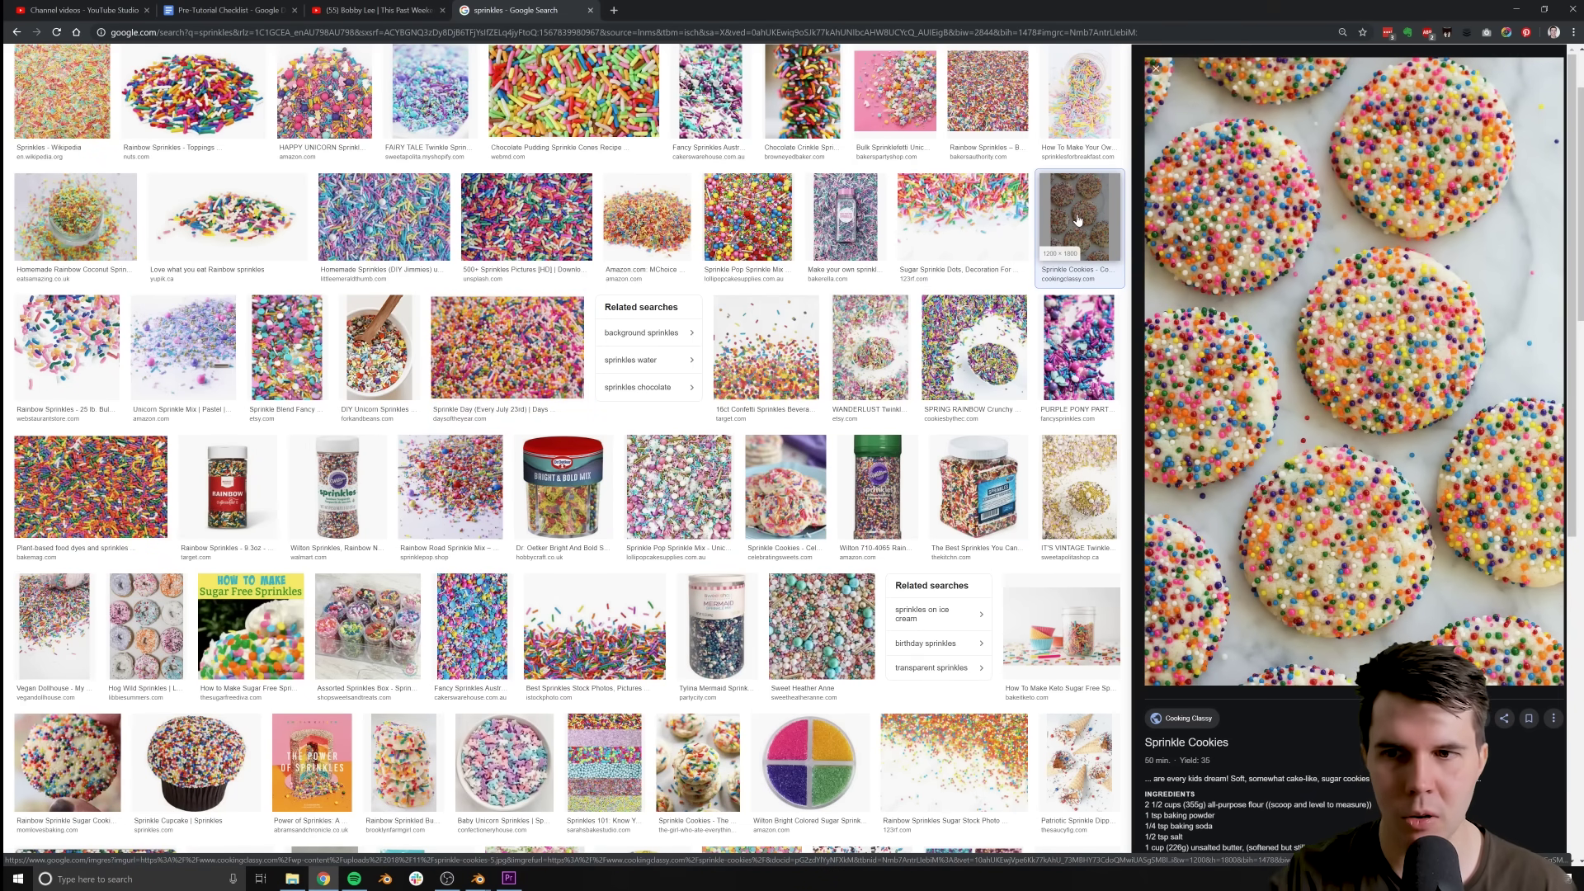
click(982, 104)
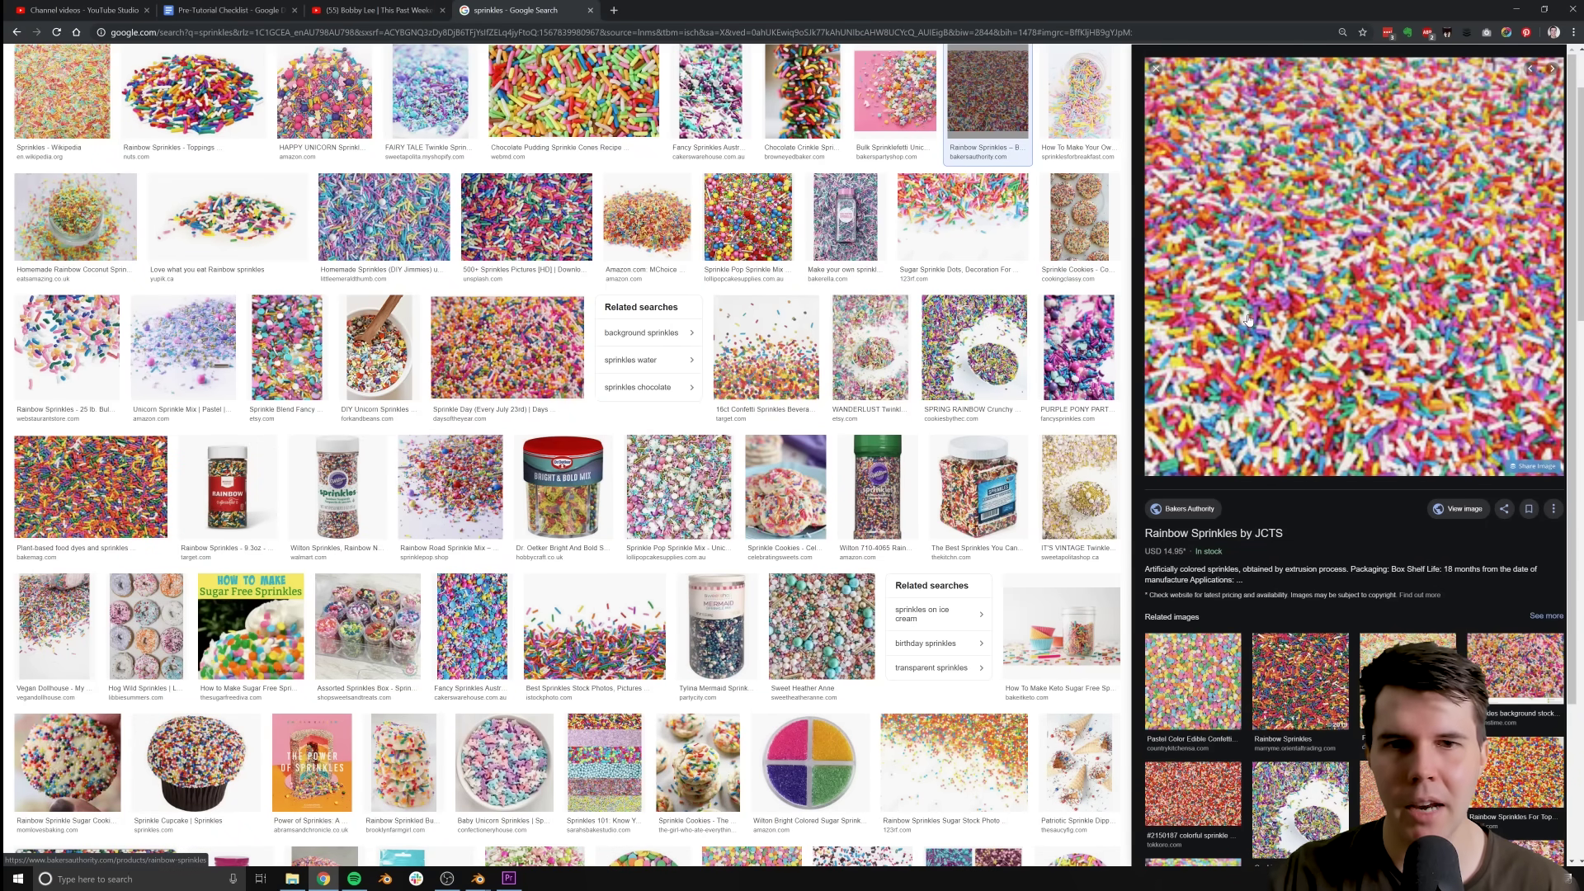
Switch to Blender and add a UV sphere mesh at the centre of the emptied scene
key(alt+Tab)
scroll(775, 421, up, 1)
middle_drag(775, 421, 750, 417)
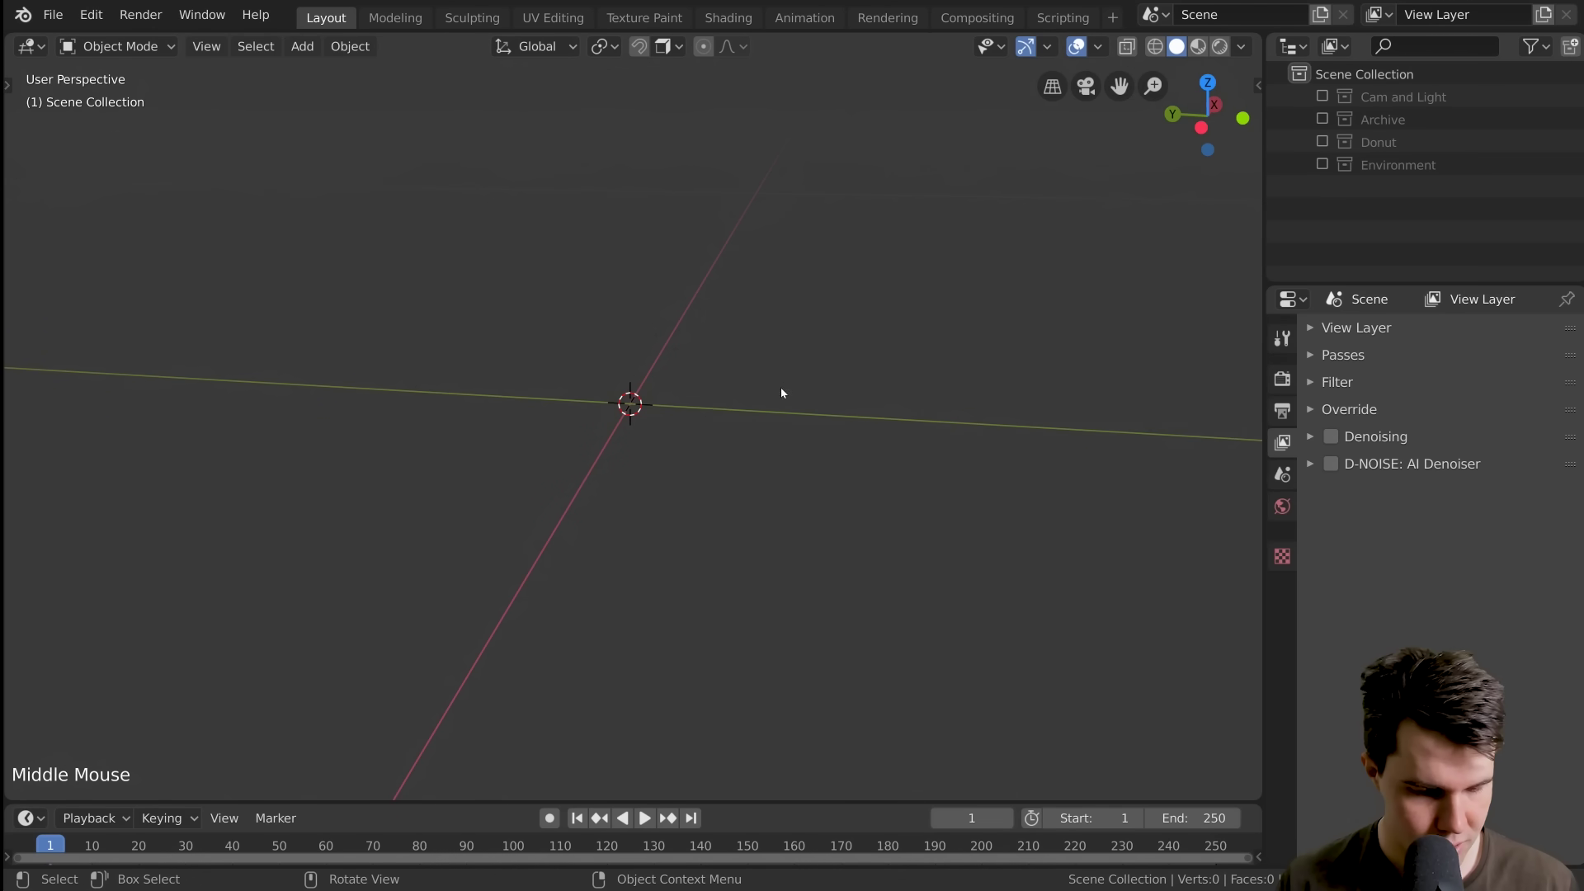
key(shift+a)
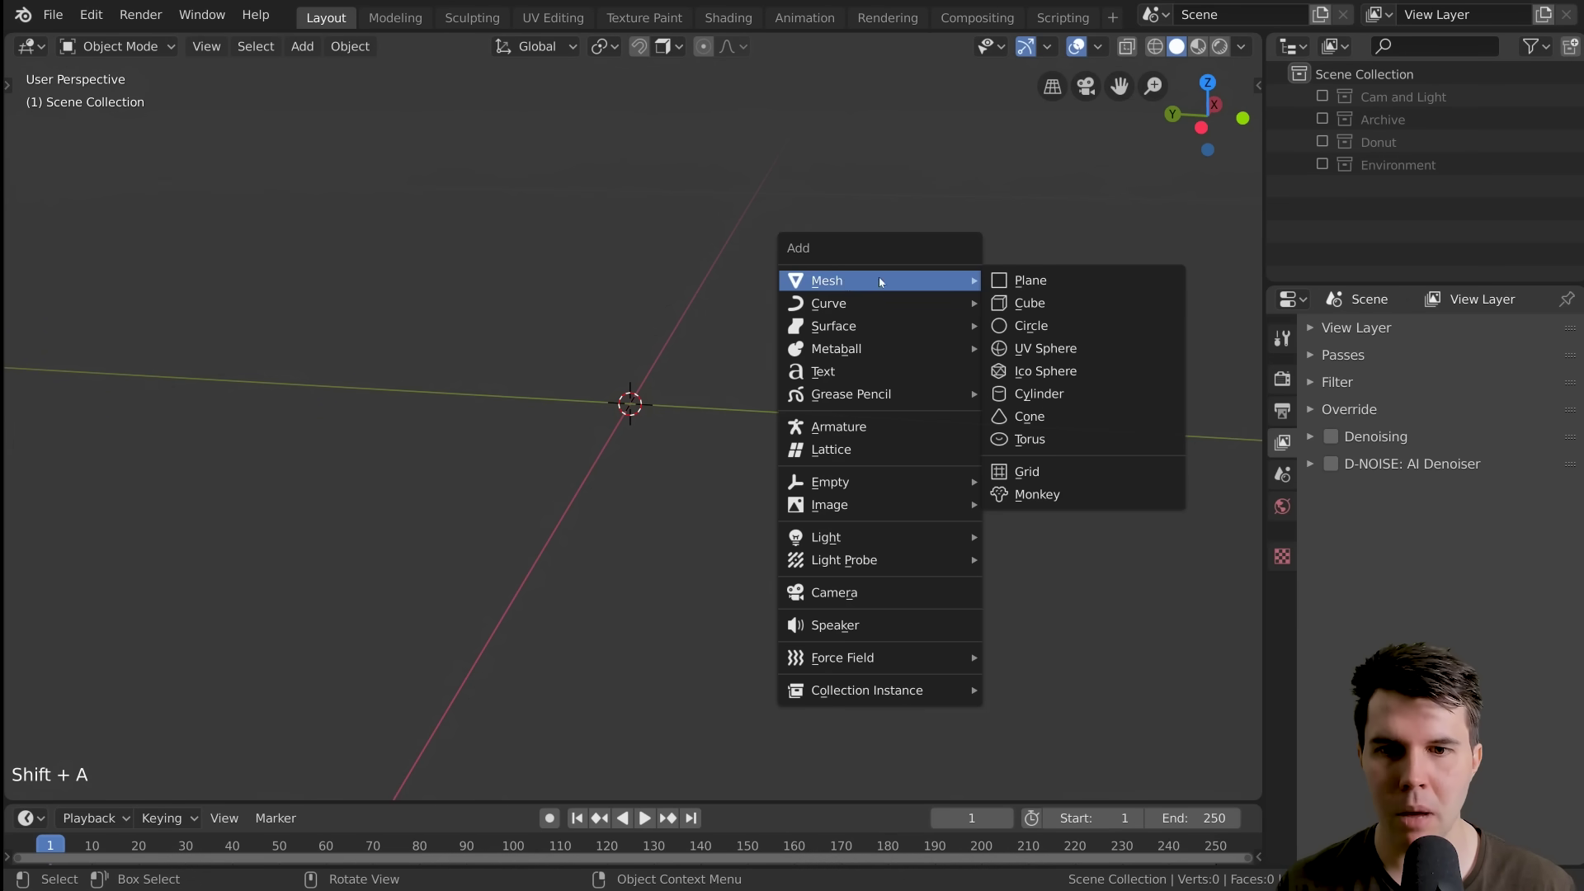
click(1118, 351)
scroll(903, 525, down, 12)
scroll(859, 537, up, 2)
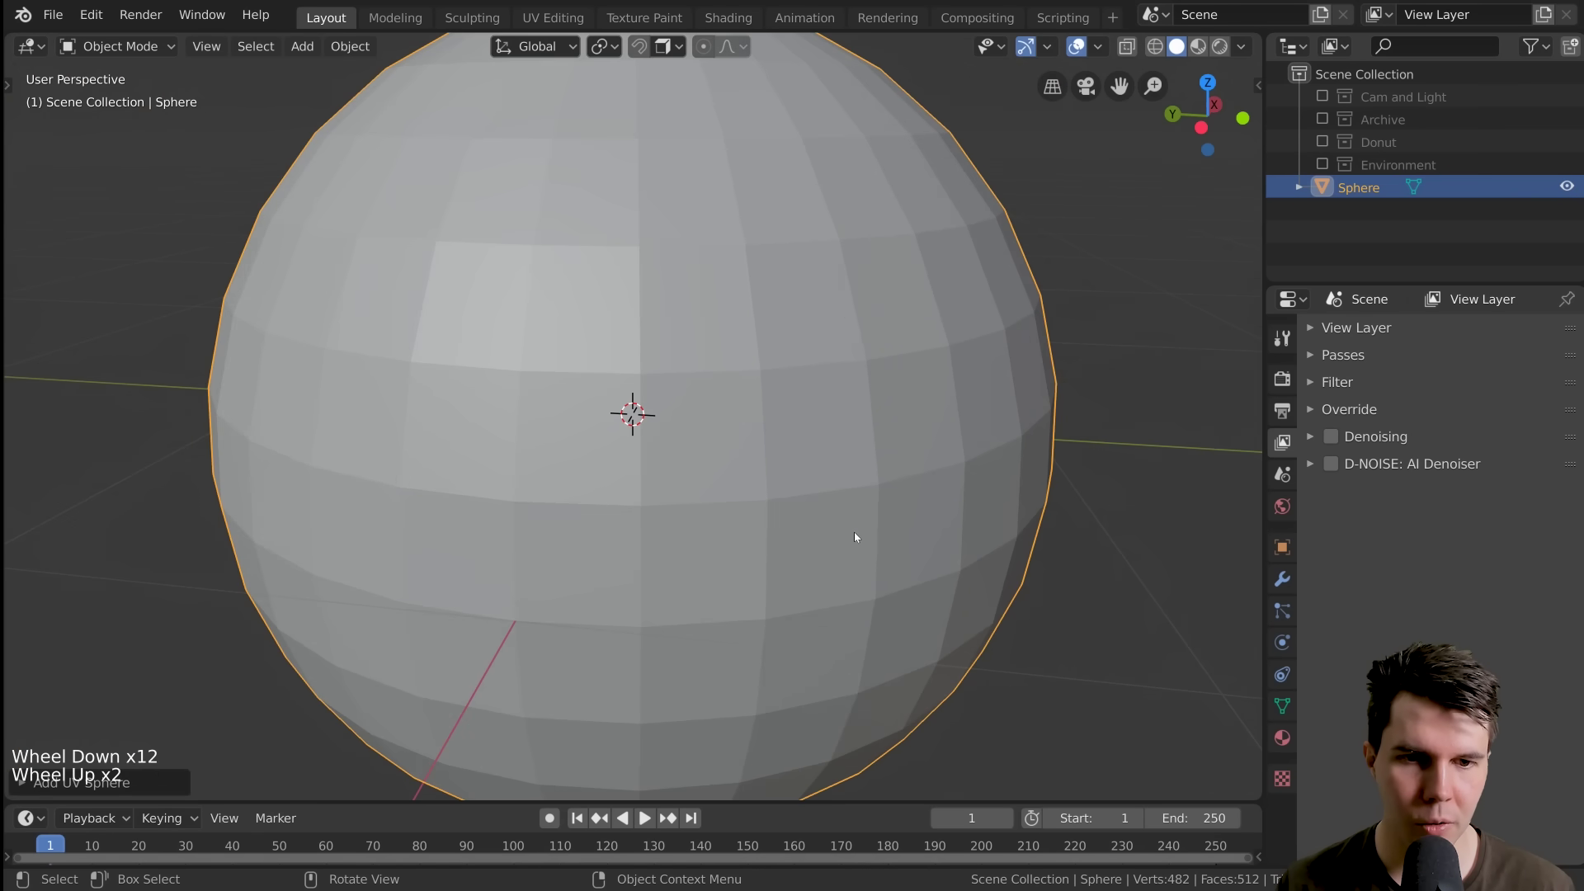
middle_drag(857, 537, 792, 537)
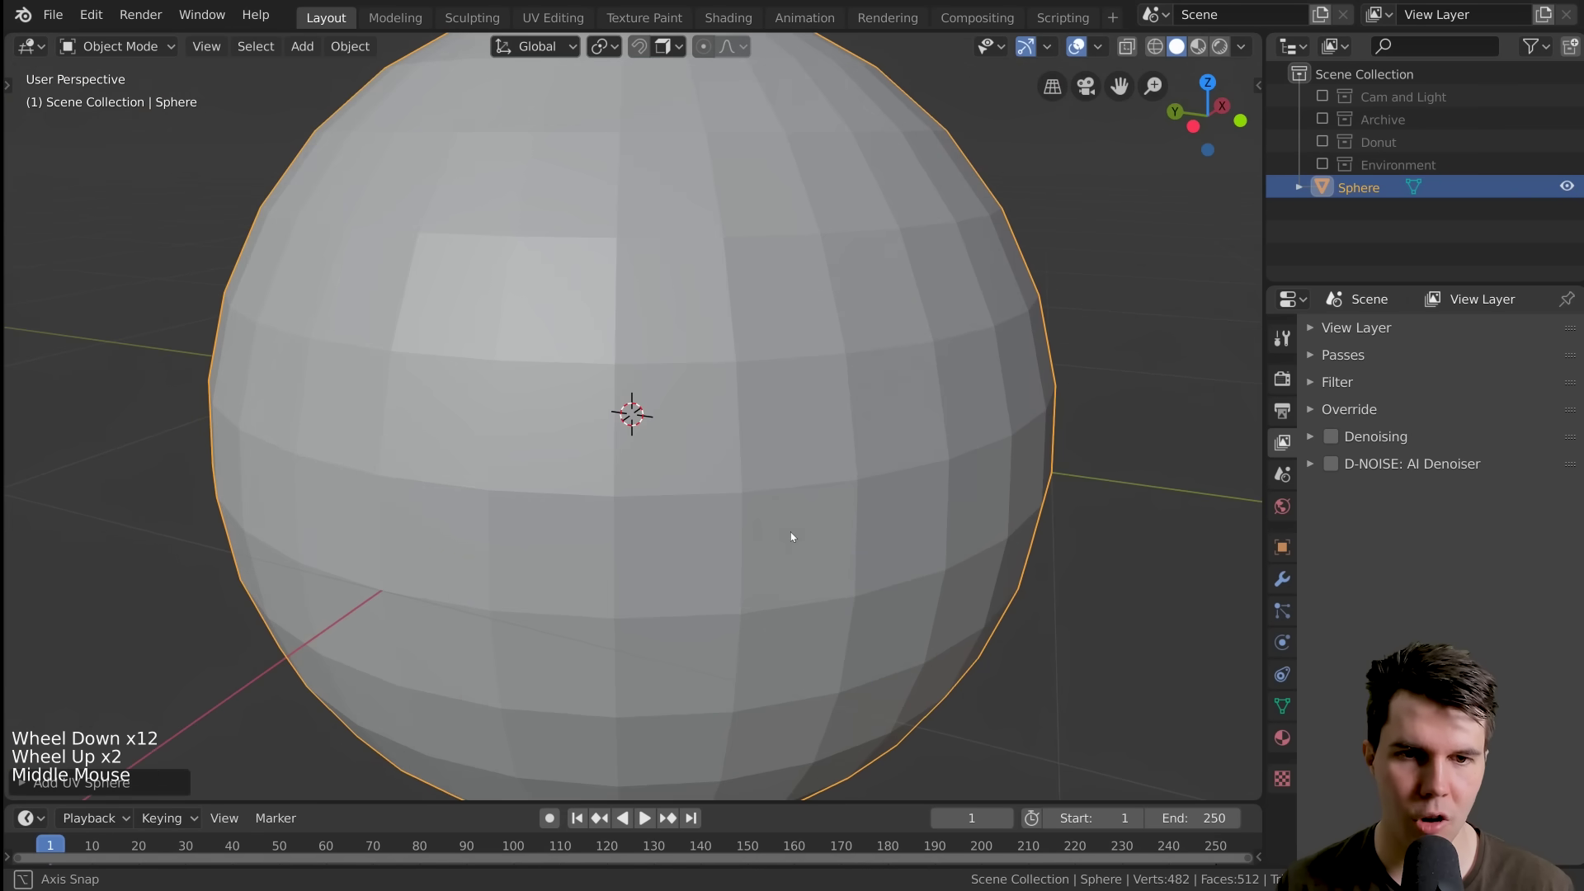
Set the new UV sphere's radius to 1 mm and frame the tiny sphere
click(113, 776)
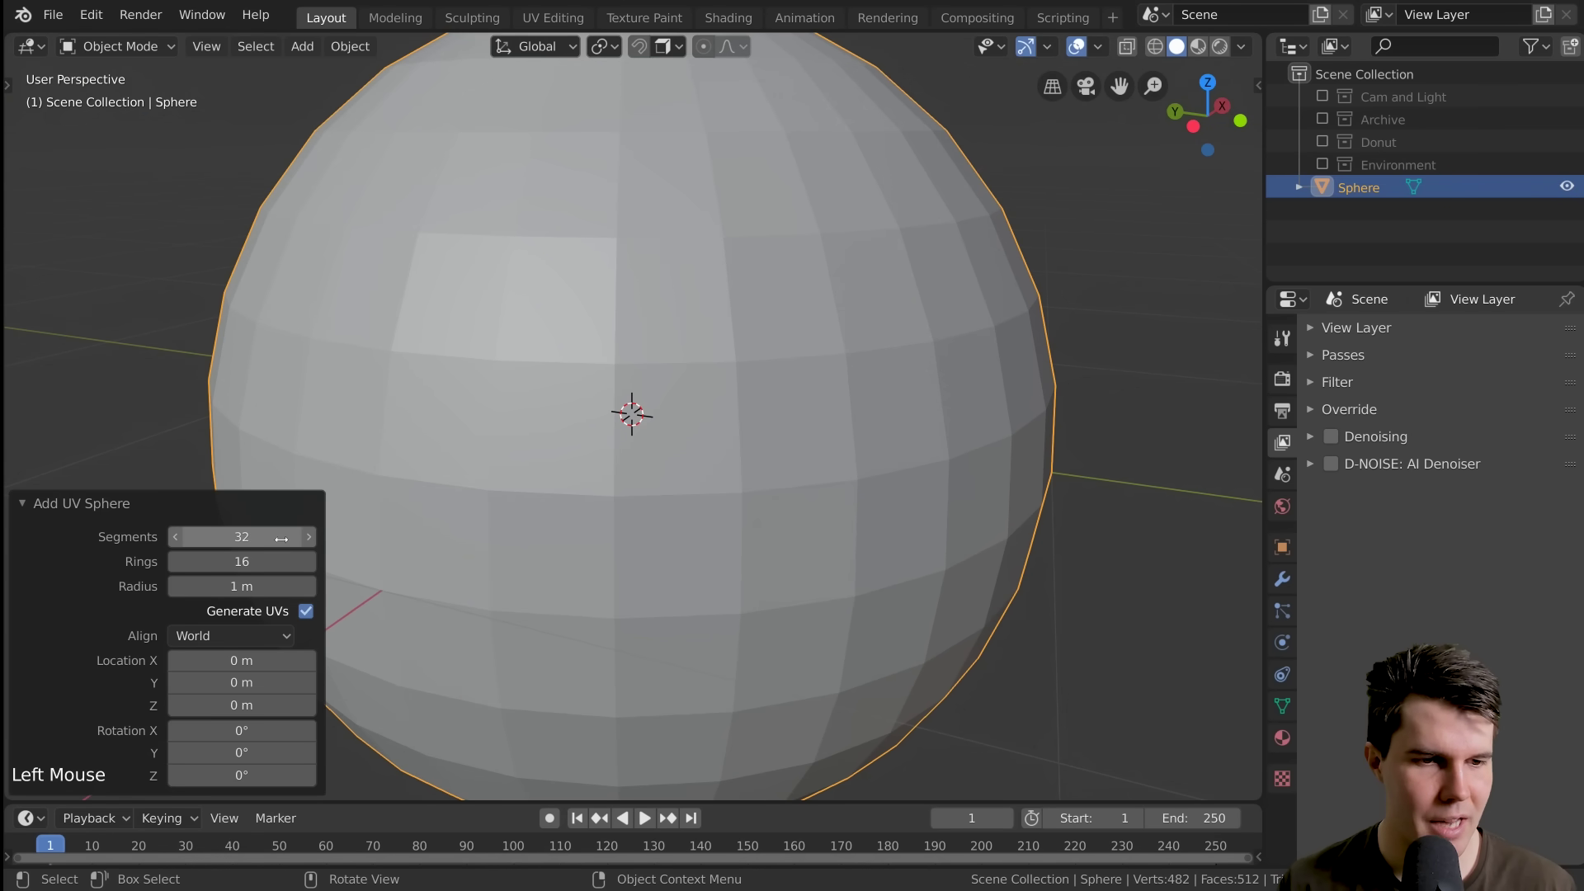
click(250, 587)
text(1mm)
key(Return)
scroll(493, 493, up, 19)
scroll(520, 444, up, 3)
middle_drag(519, 444, 673, 477)
scroll(558, 428, down, 1)
scroll(661, 487, up, 2)
scroll(660, 487, up, 3)
scroll(660, 474, down, 1)
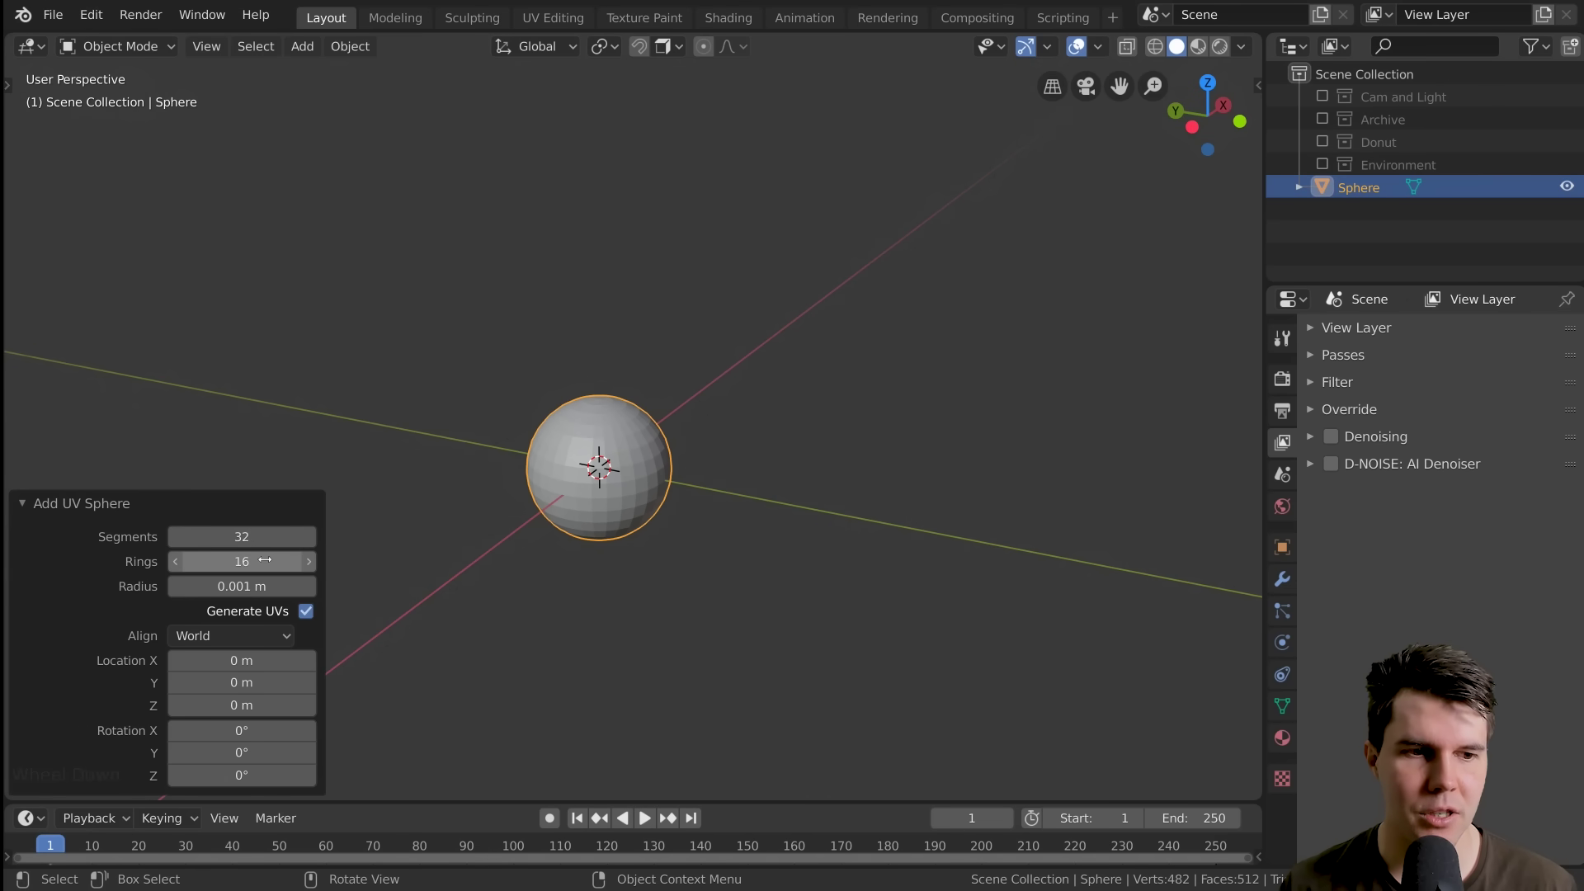
scroll(631, 526, up, 2)
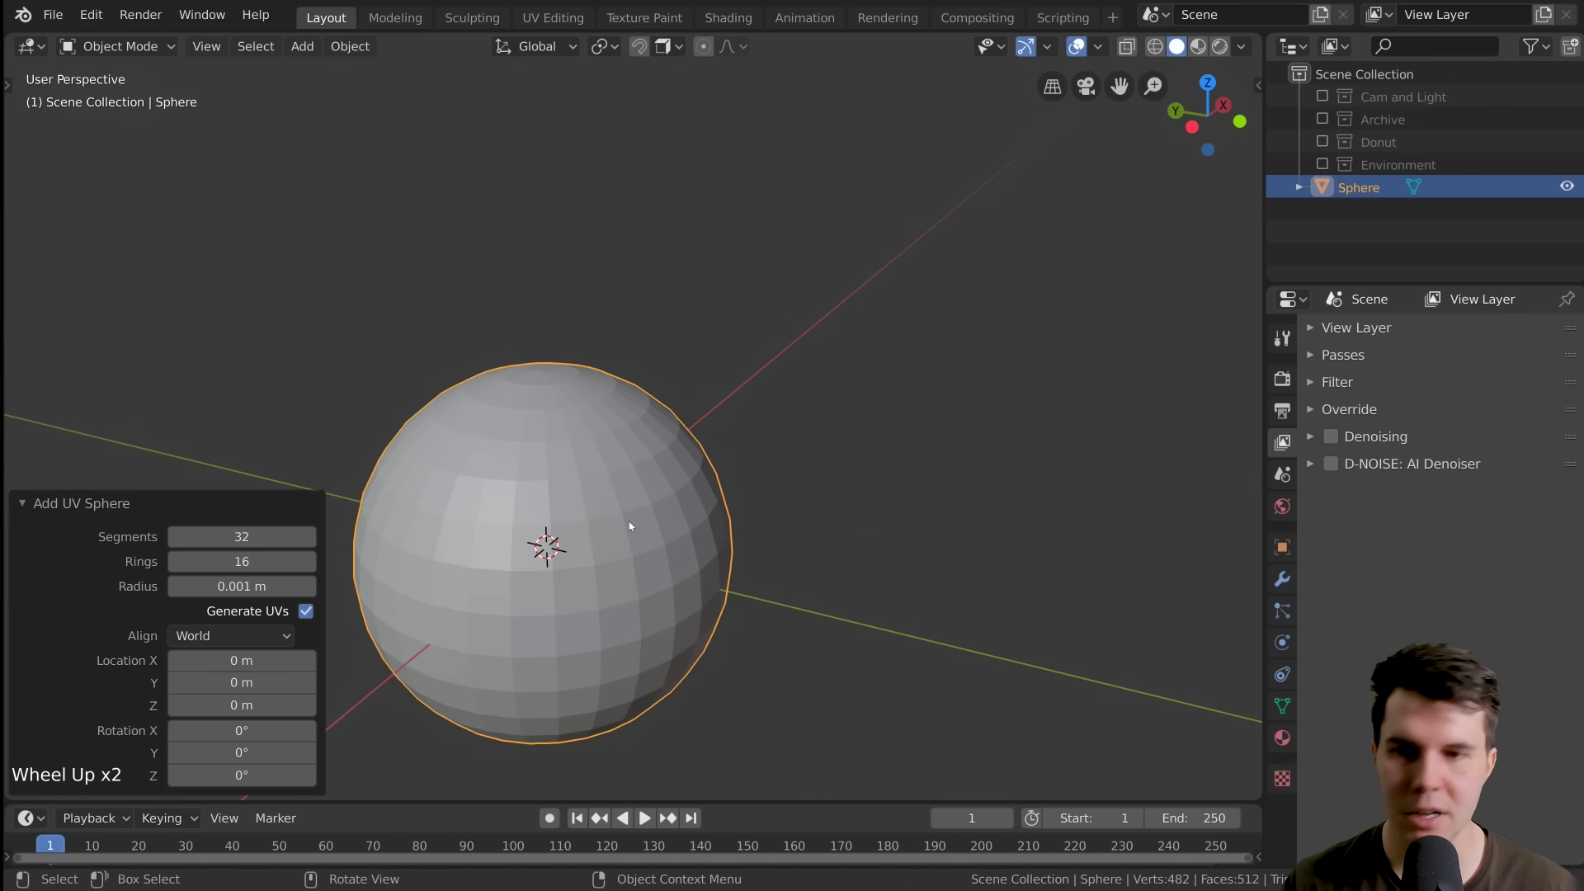
key(KP_Decimal)
middle_drag(630, 526, 741, 525)
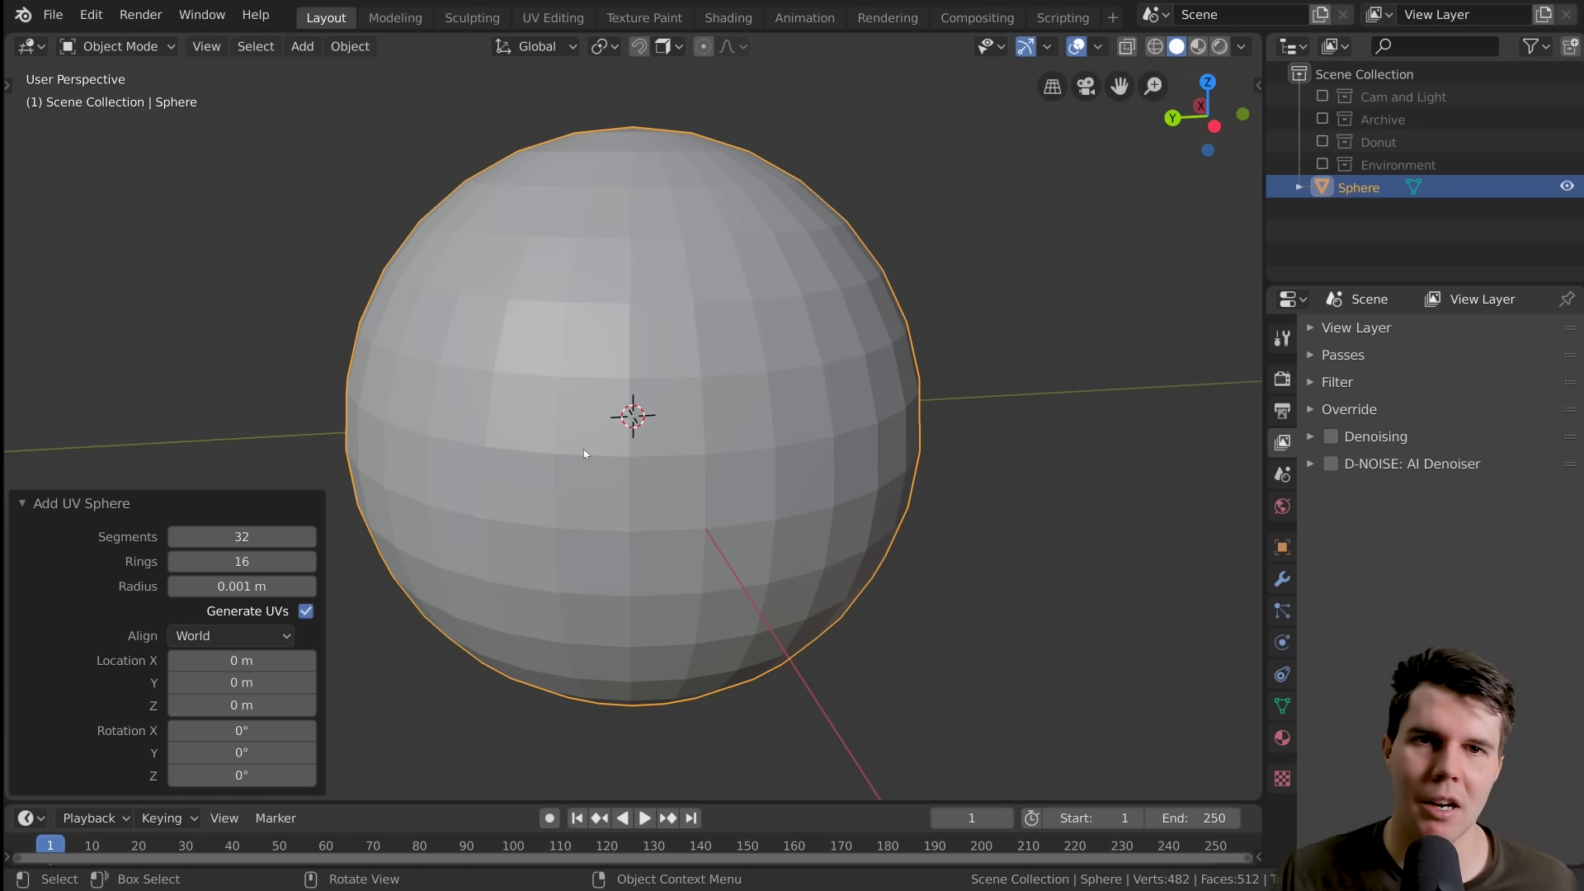
Reduce the UV sphere's resolution to 12 segments and 6 rings
click(231, 536)
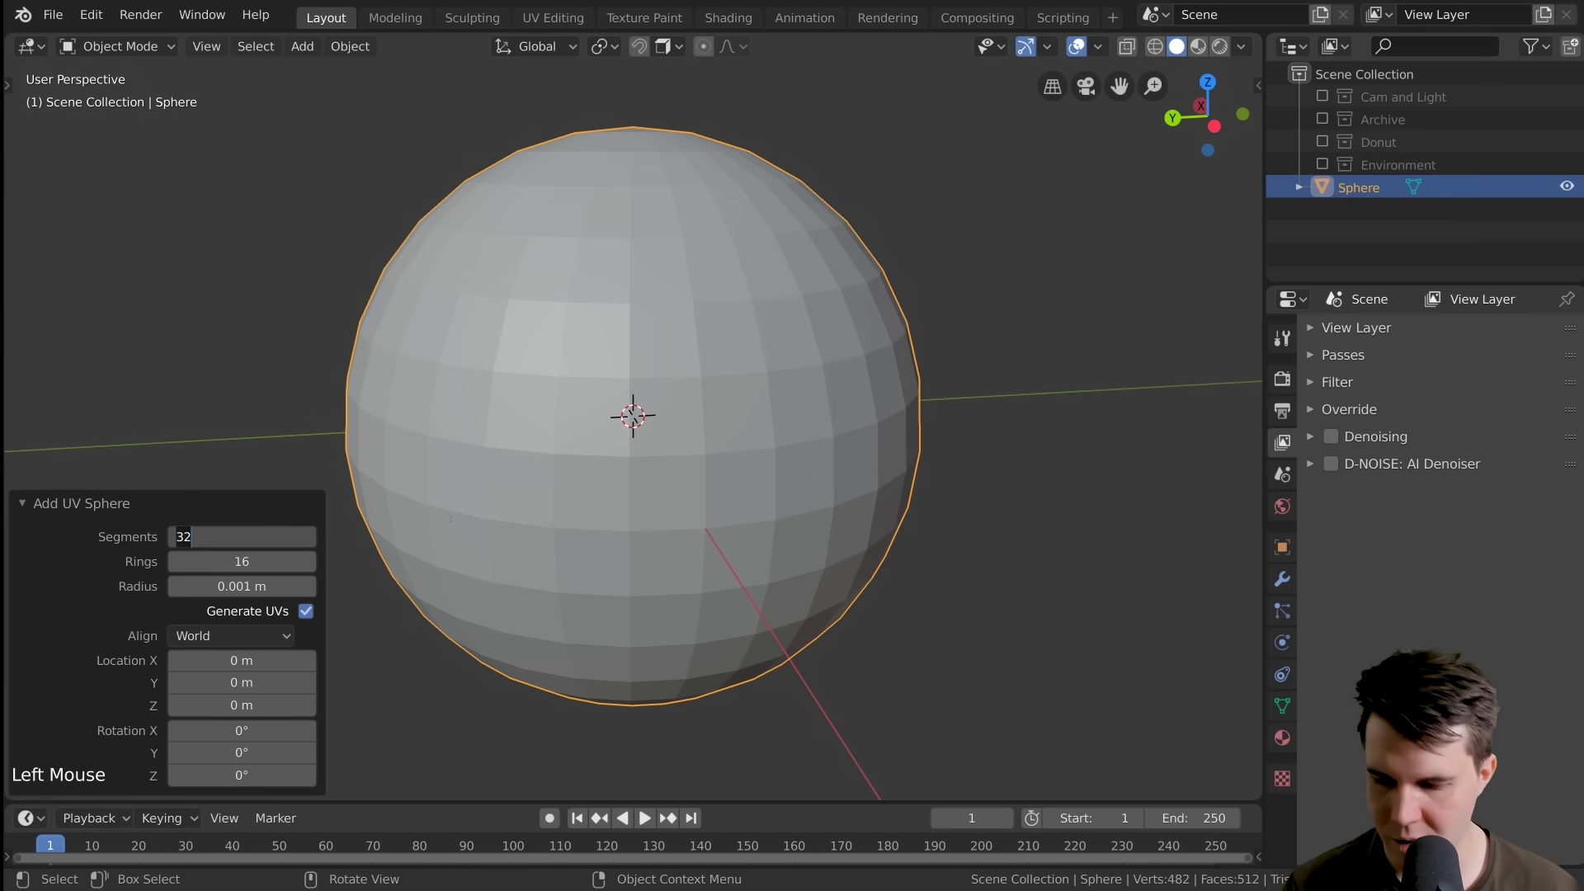
text(12)
key(Tab)
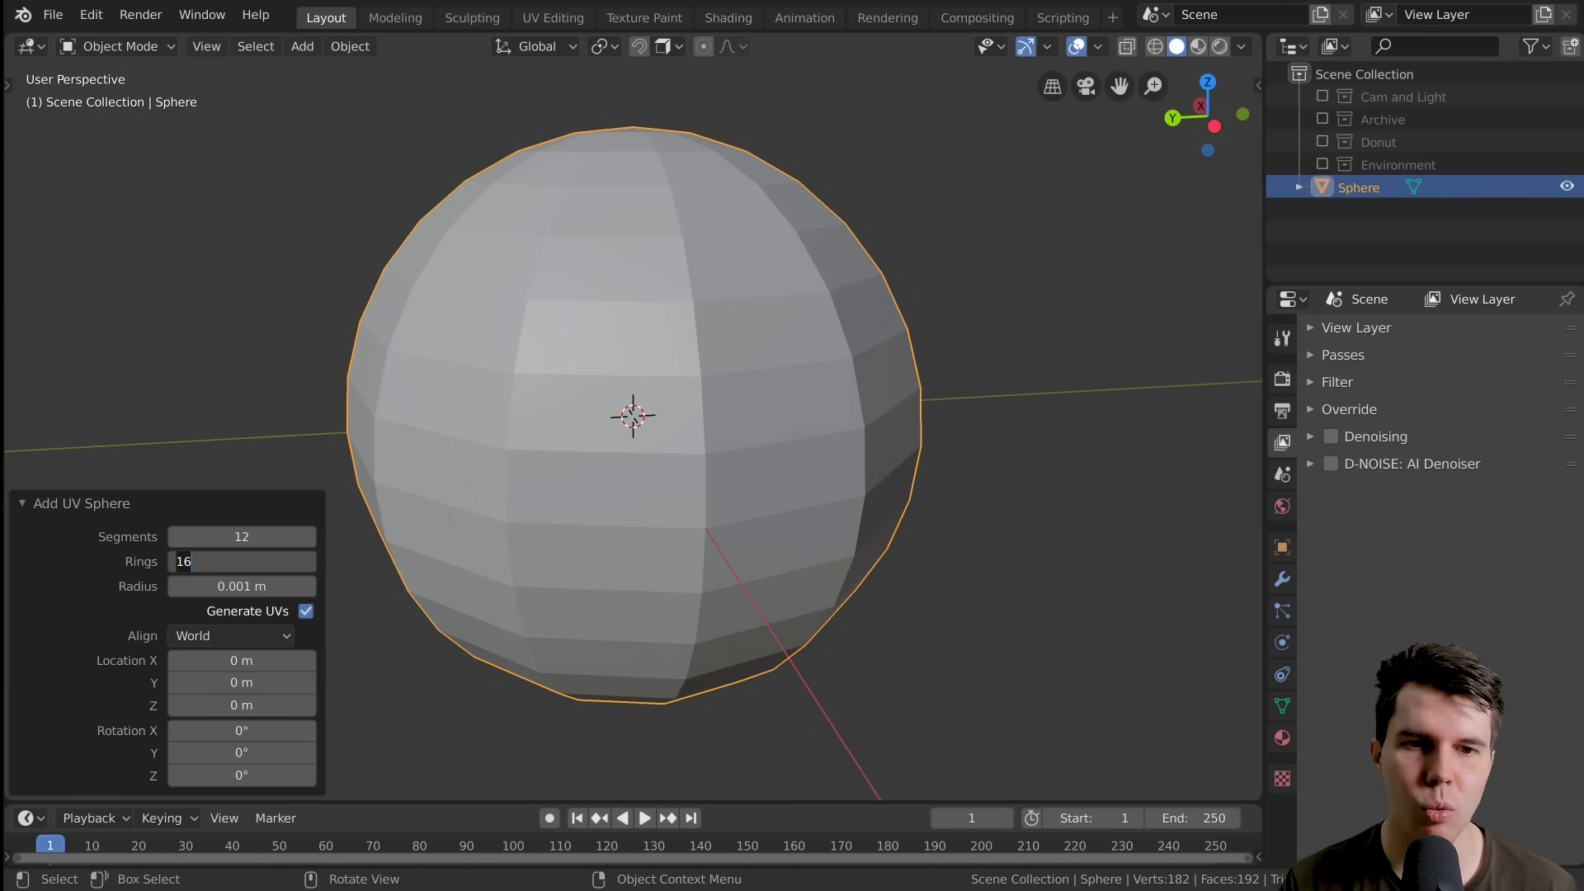
text(6)
key(Return)
middle_drag(853, 406, 760, 409)
middle_drag(581, 498, 531, 481)
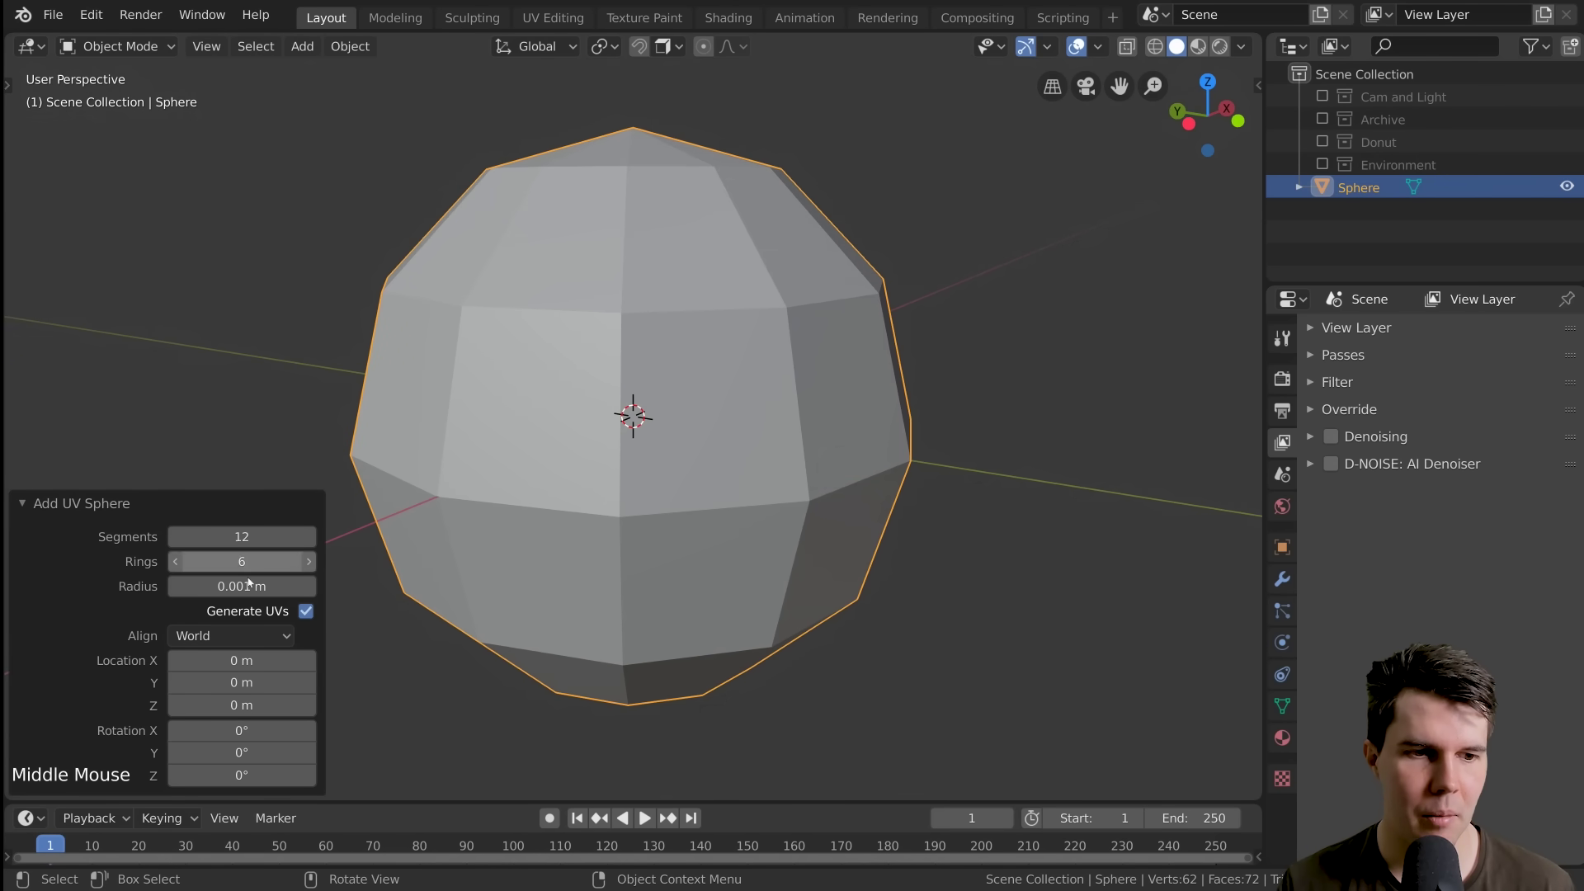
Include the Donut collection in the view layer again and make it the active collection
scroll(750, 478, down, 3)
click(1323, 142)
scroll(856, 499, down, 17)
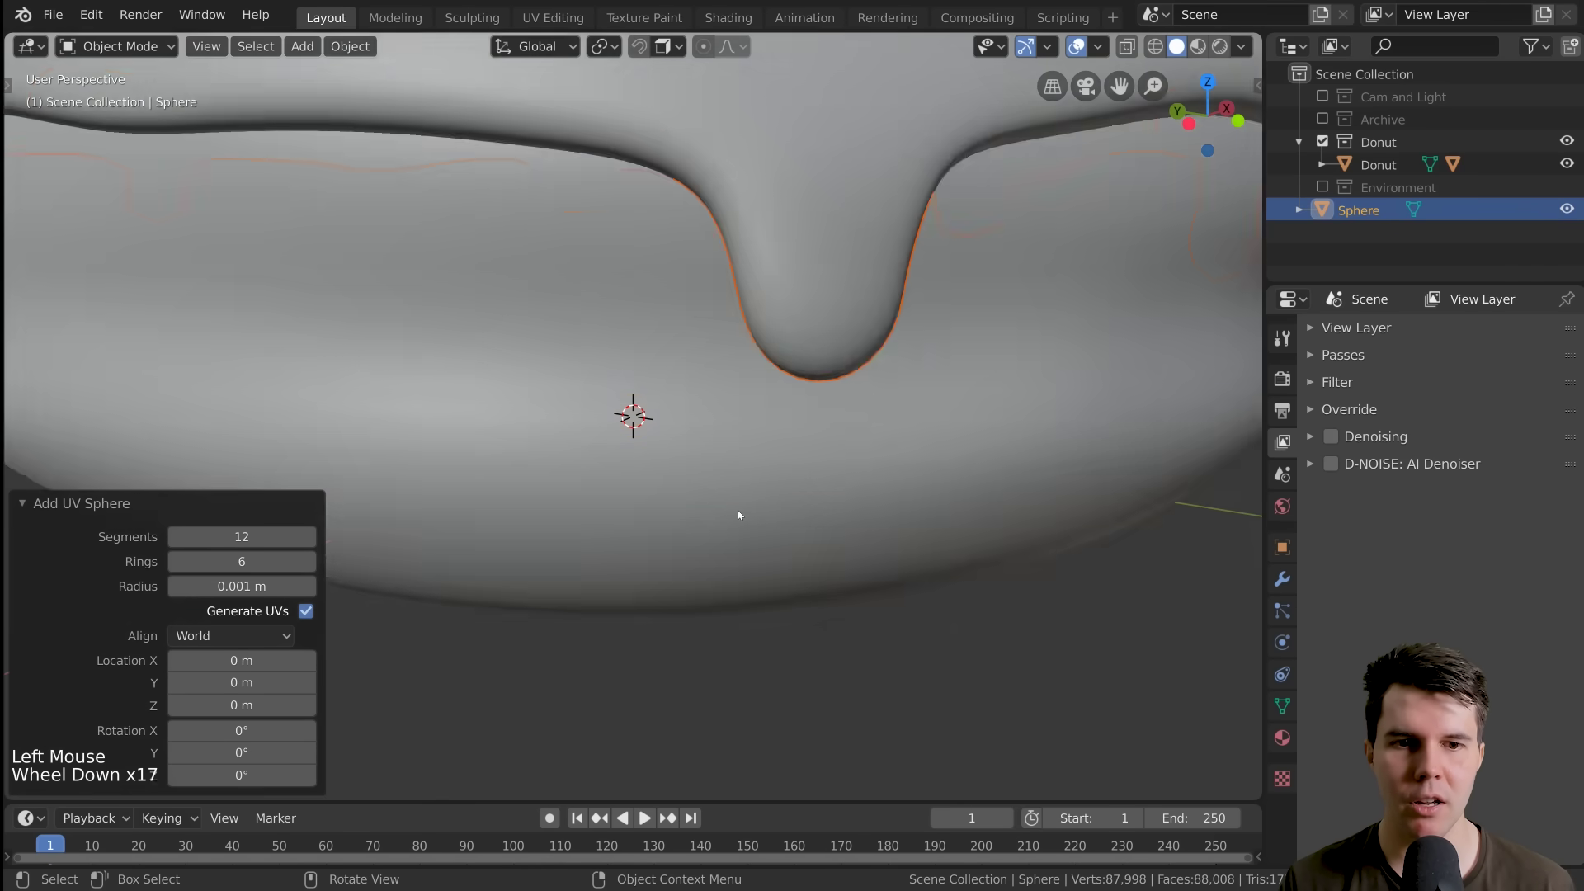
scroll(734, 508, down, 6)
middle_drag(721, 474, 709, 479)
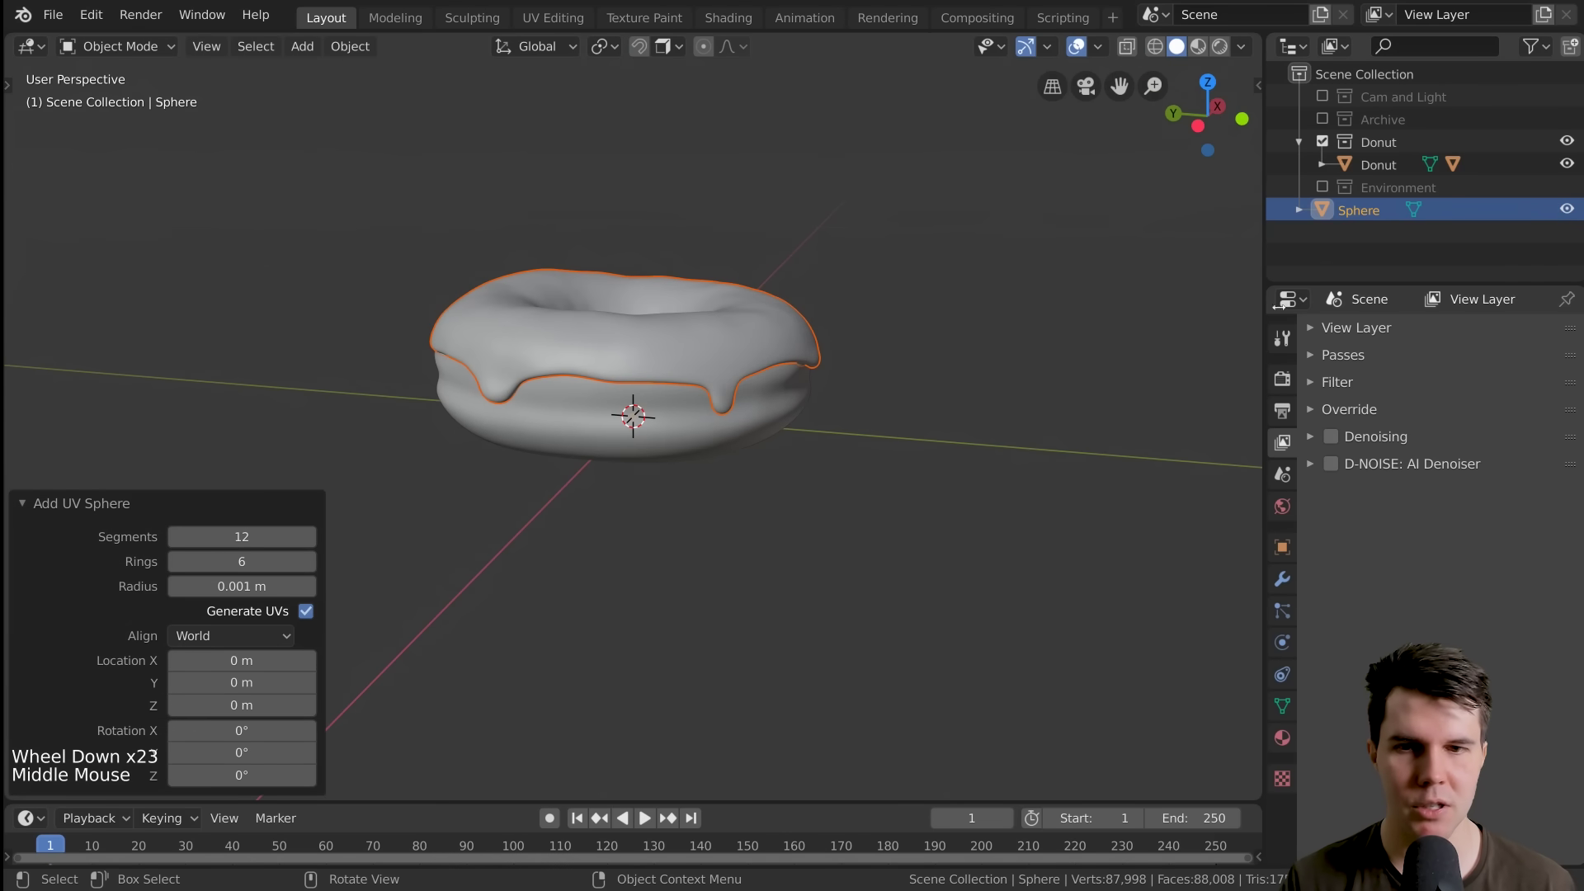
click(1376, 145)
Move the small sphere out from under the donut, about 0.146 m along the Y axis
shift+middle_drag(710, 520, 972, 495)
scroll(972, 495, up, 2)
key(g)
click(449, 460)
scroll(449, 460, up, 2)
shift+middle_drag(449, 459, 626, 474)
scroll(679, 484, up, 1)
scroll(473, 459, up, 1)
scroll(738, 446, down, 1)
shift+middle_drag(473, 460, 661, 449)
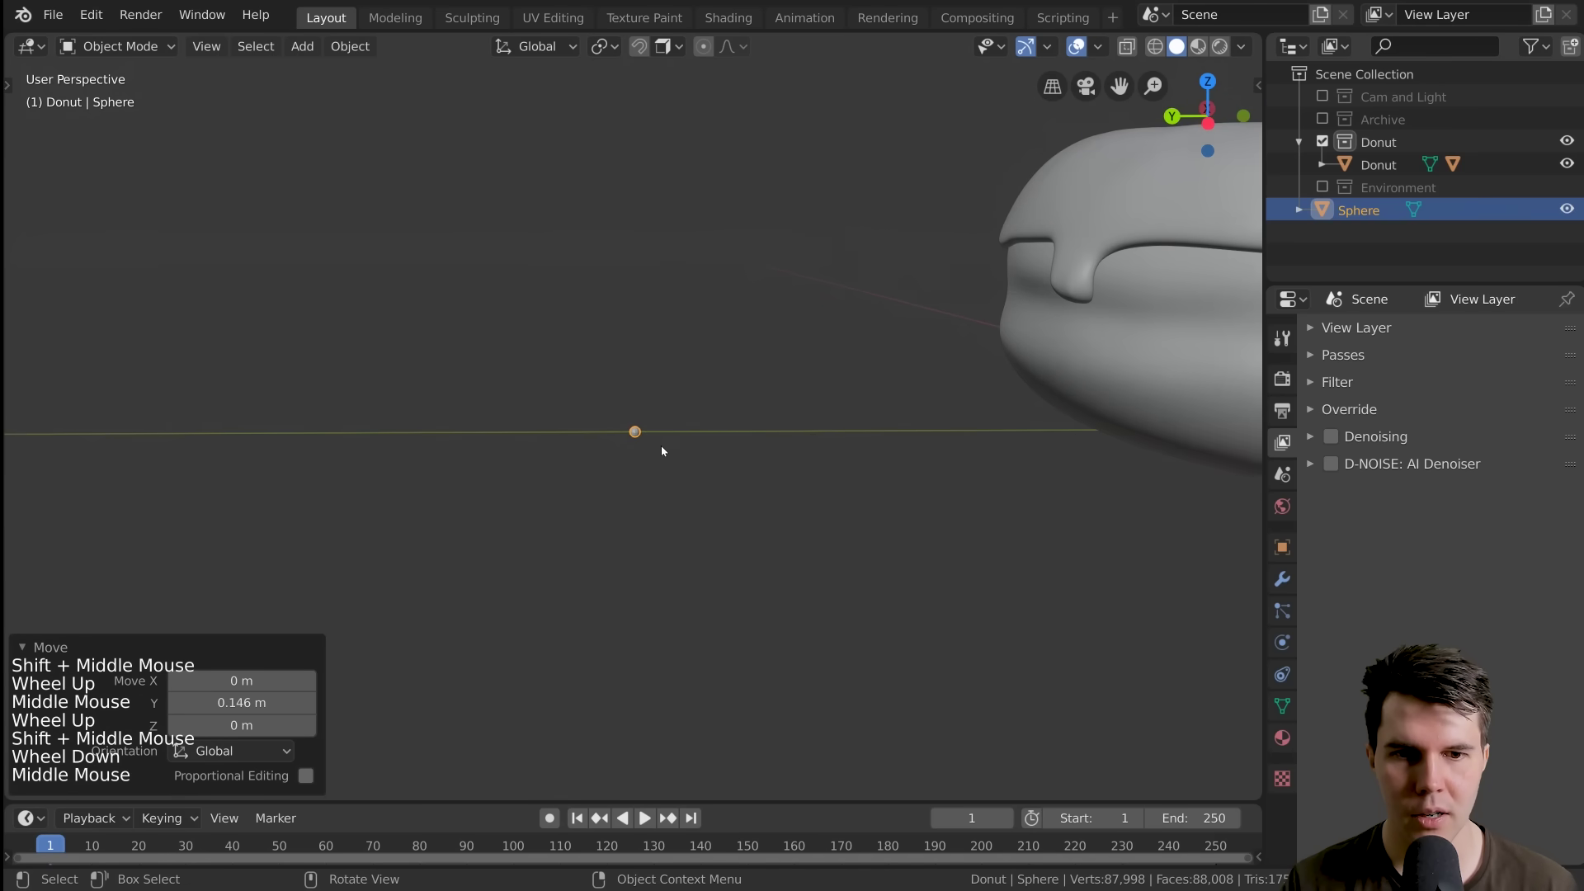
In front view, move the sphere about -0.125 m along the X axis, away from the donut
scroll(662, 448, up, 2)
key(KP_1)
key(KP_3)
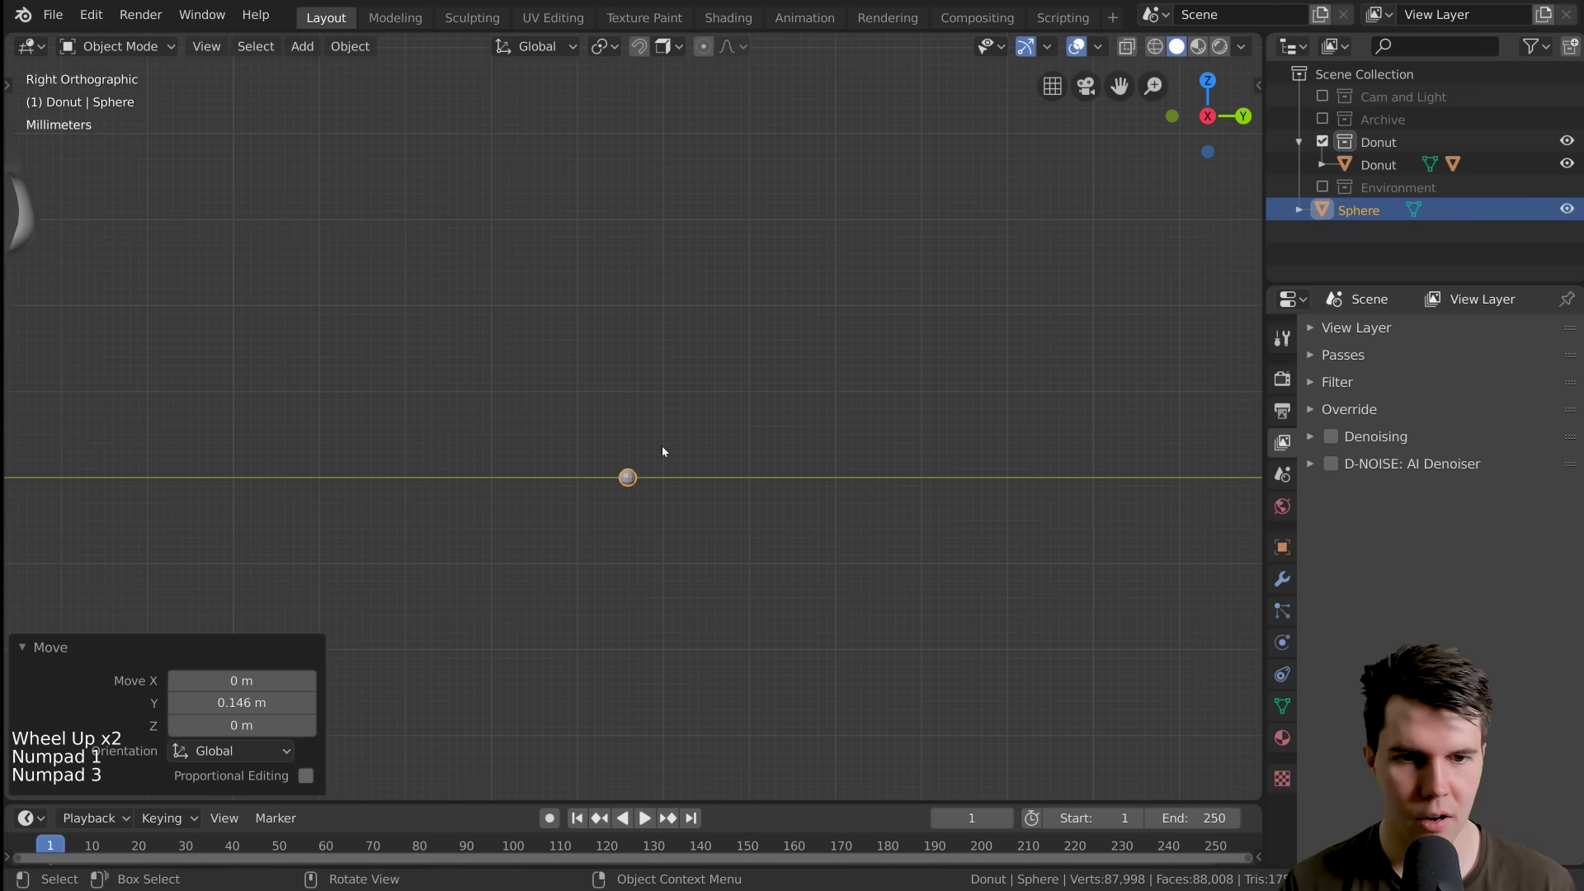
key(KP_1)
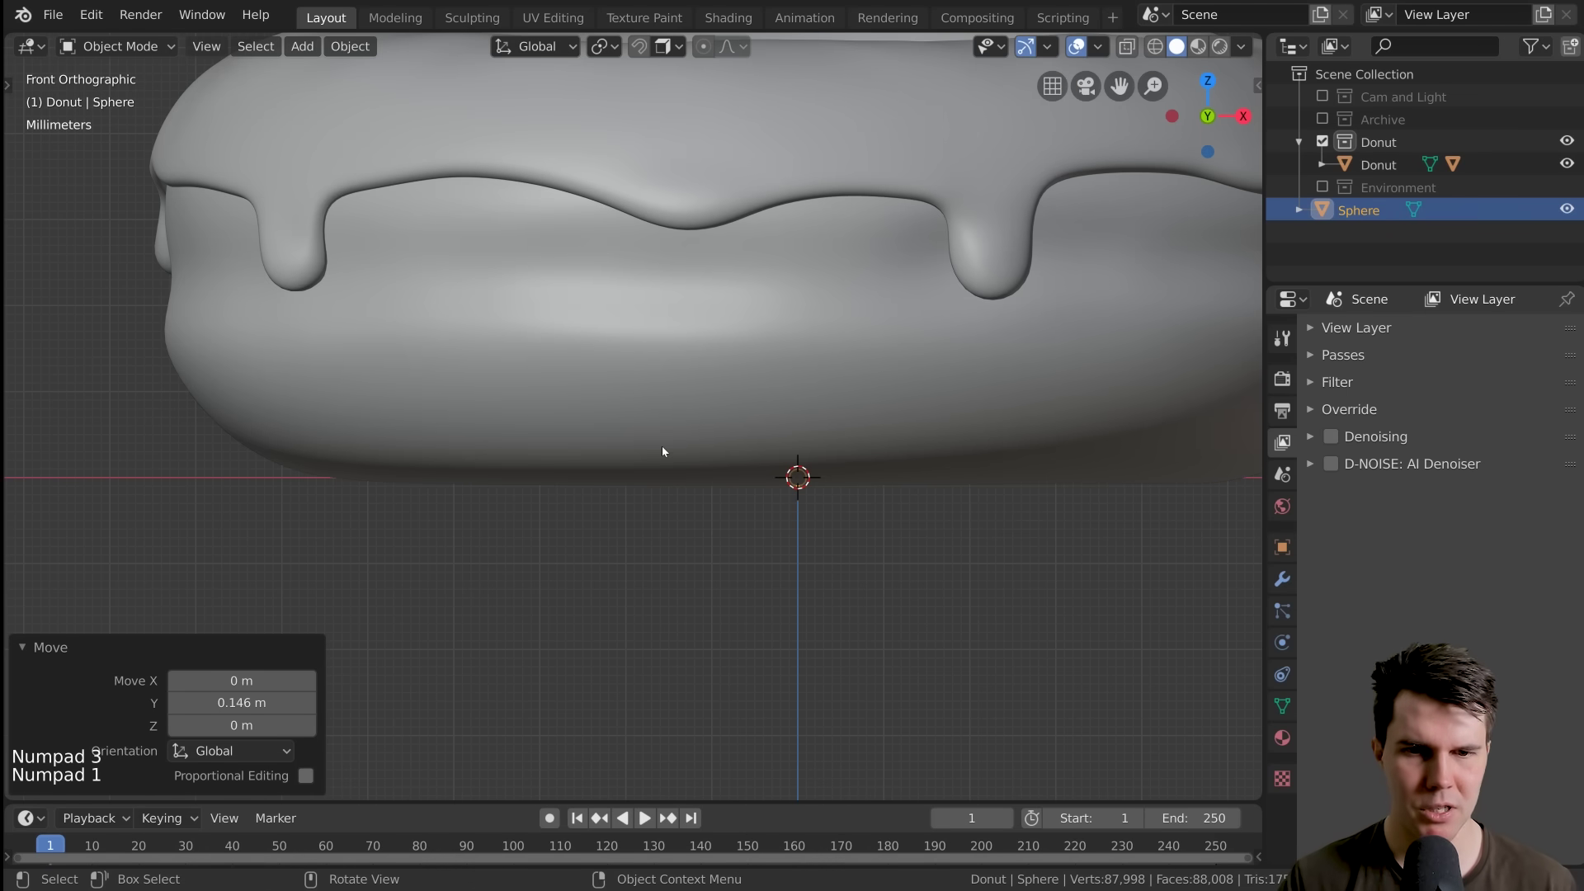
scroll(662, 445, down, 9)
key(g)
key(x)
click(621, 444)
middle_drag(620, 444, 688, 521)
In top view, move the sphere about -0.147 m along Y, back level with the donut's centre
key(KP_7)
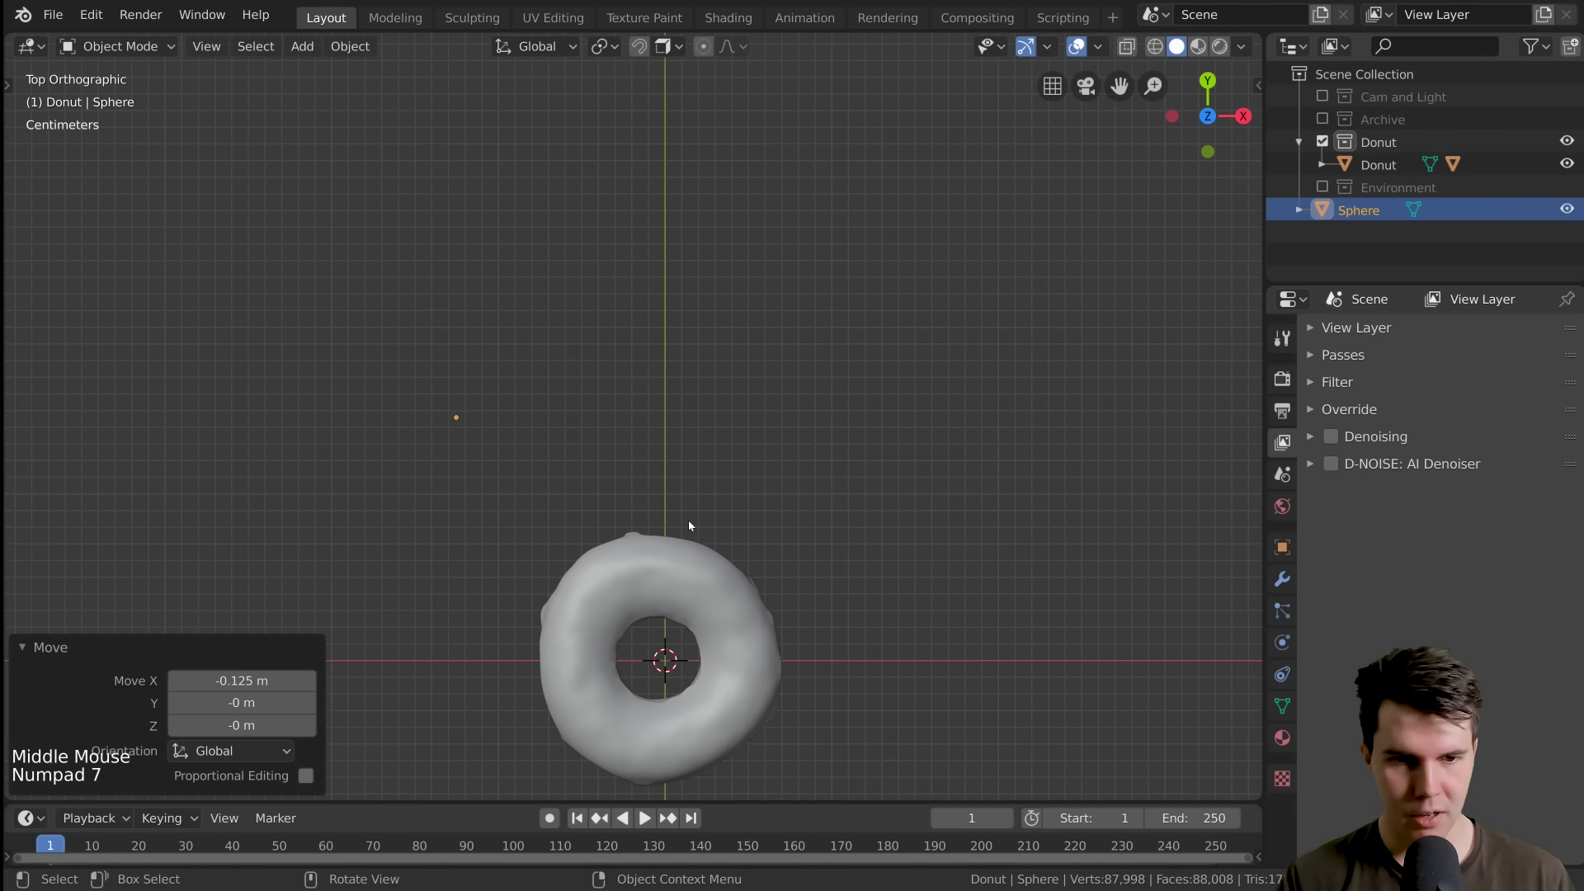
key(g)
key(y)
click(691, 757)
shift+middle_drag(691, 757, 705, 456)
shift+scroll(795, 491, up, 1)
scroll(796, 492, up, 4)
In front view, shift the sphere about -0.0507 m along X, farther from the donut
key(KP_1)
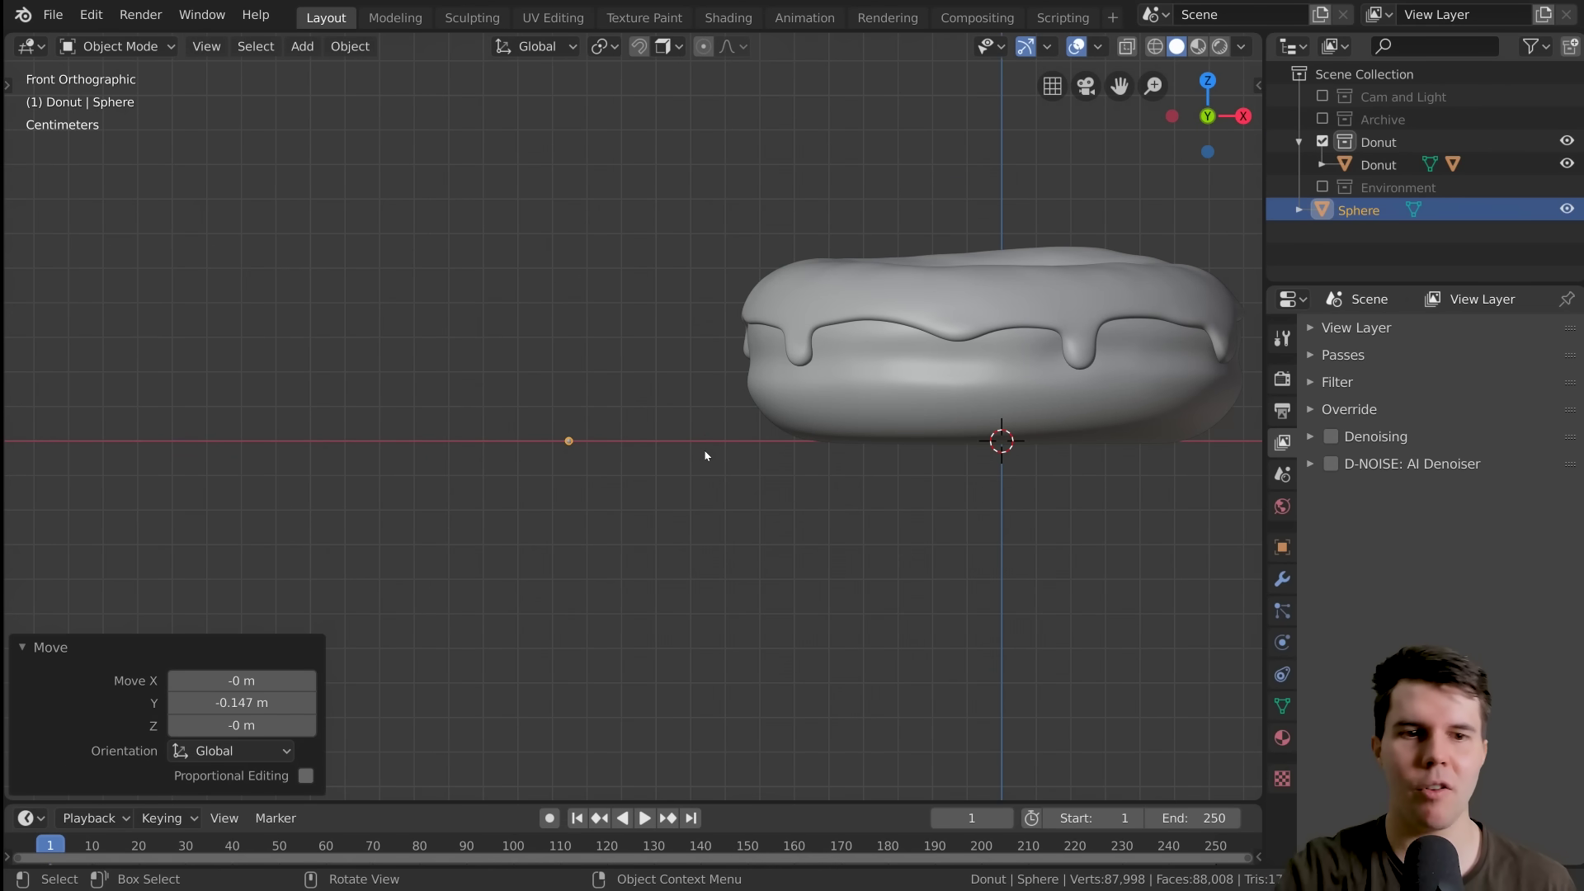
scroll(594, 484, up, 4)
shift+middle_drag(594, 484, 710, 455)
key(g)
click(444, 455)
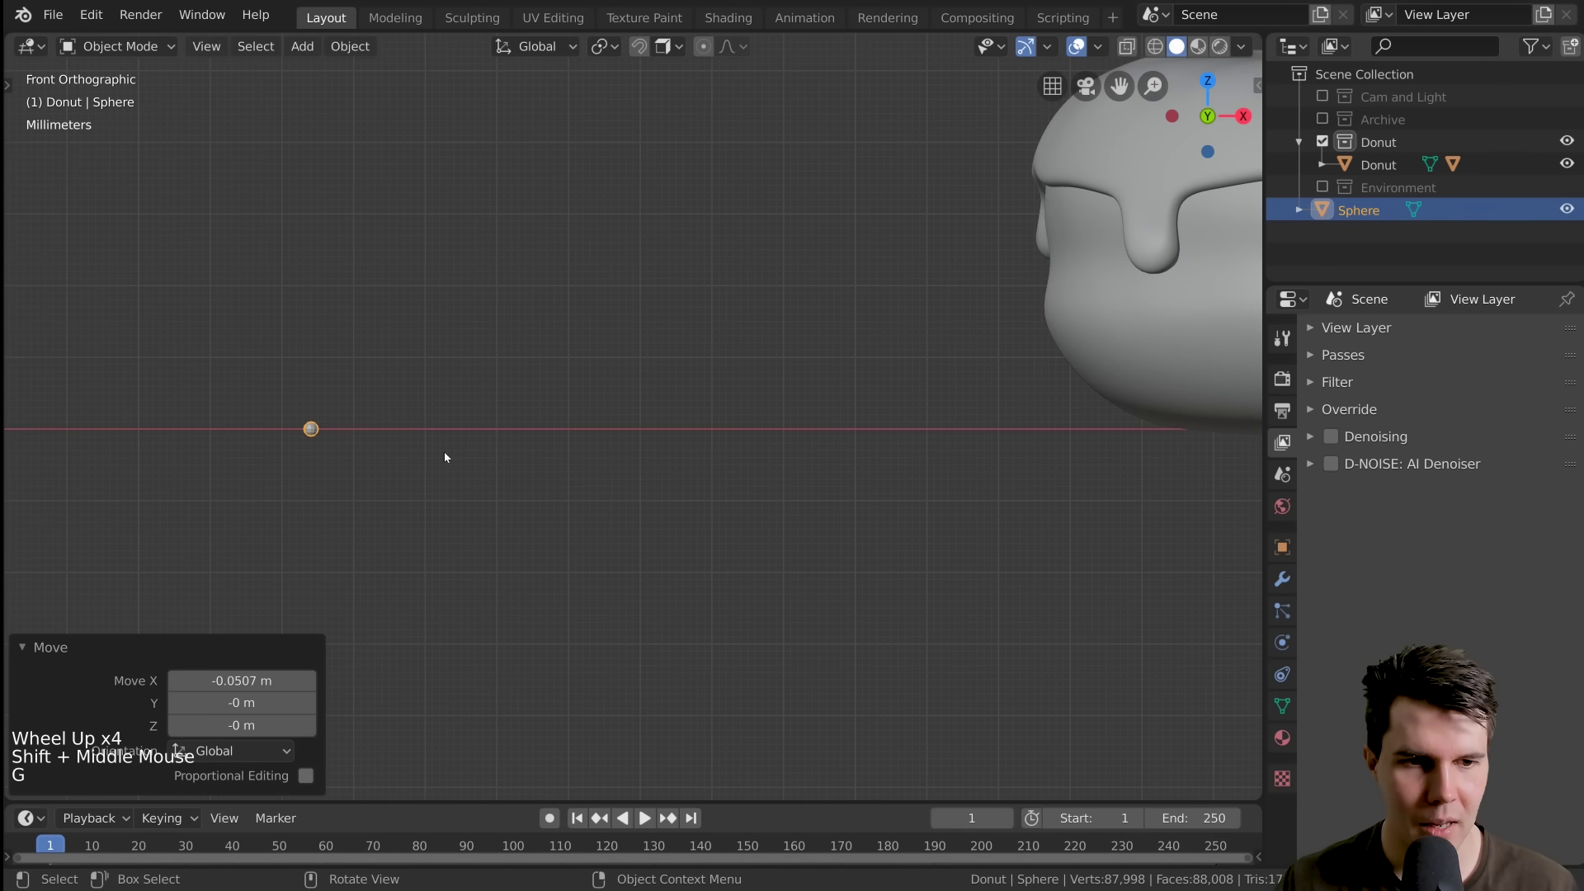
scroll(643, 517, down, 7)
middle_drag(644, 517, 654, 553)
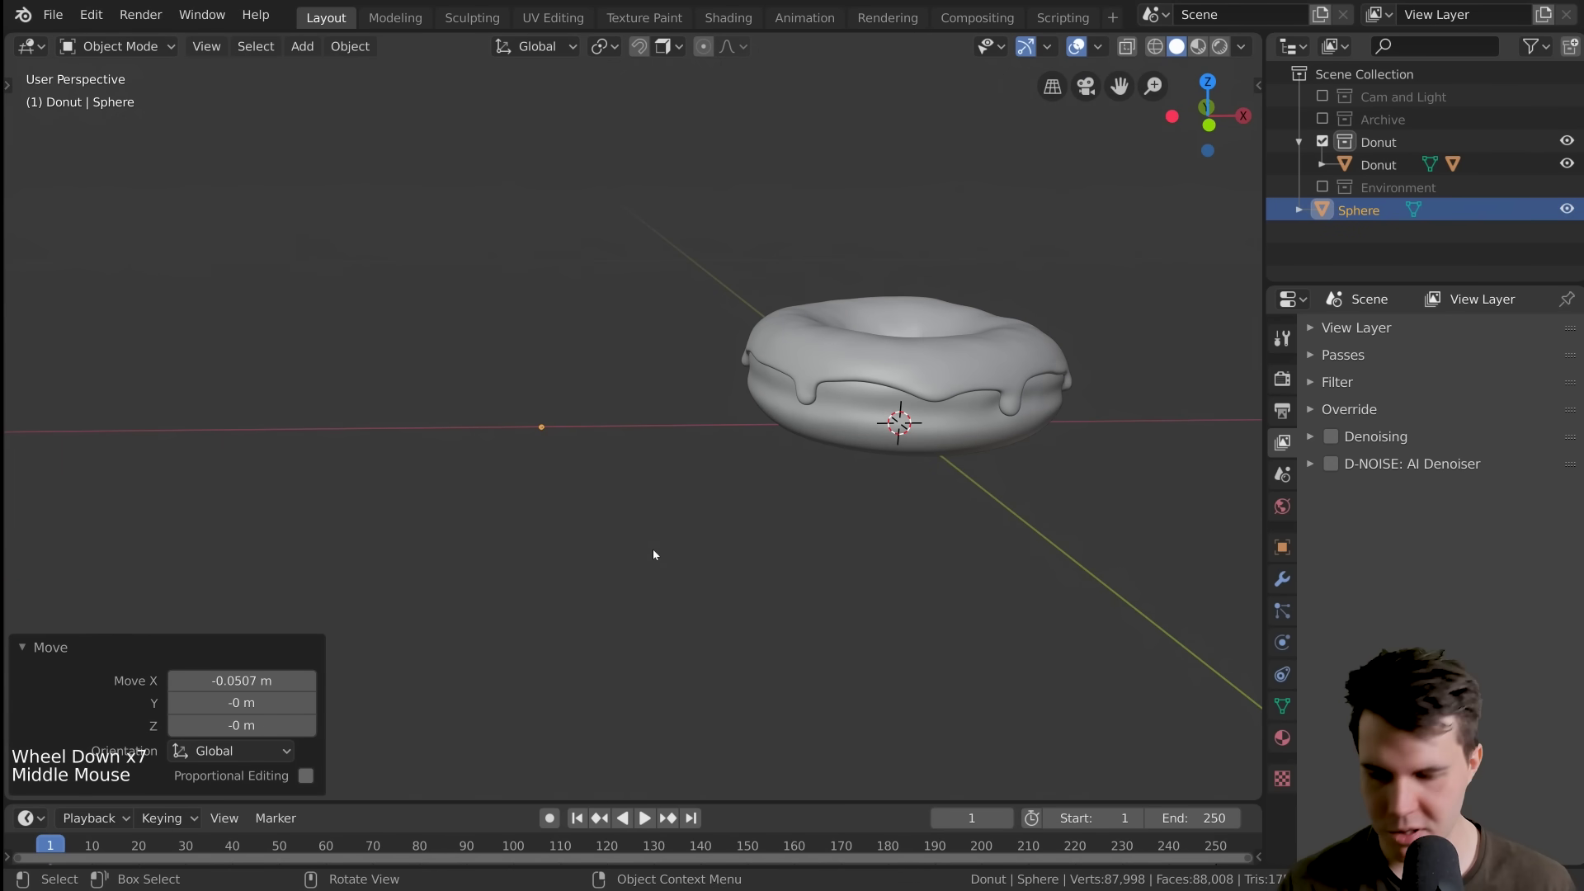
Nudge the sphere about -0.00229 m along the X axis in a close-up front view
key(KP_3)
key(KP_1)
scroll(642, 561, up, 5)
shift+middle_drag(640, 562, 589, 475)
shift+scroll(753, 463, up, 1)
scroll(753, 463, up, 7)
shift+middle_drag(712, 475, 800, 343)
scroll(799, 343, up, 6)
key(g)
key(x)
click(642, 325)
scroll(623, 295, up, 1)
shift+middle_drag(622, 294, 655, 407)
scroll(613, 372, up, 2)
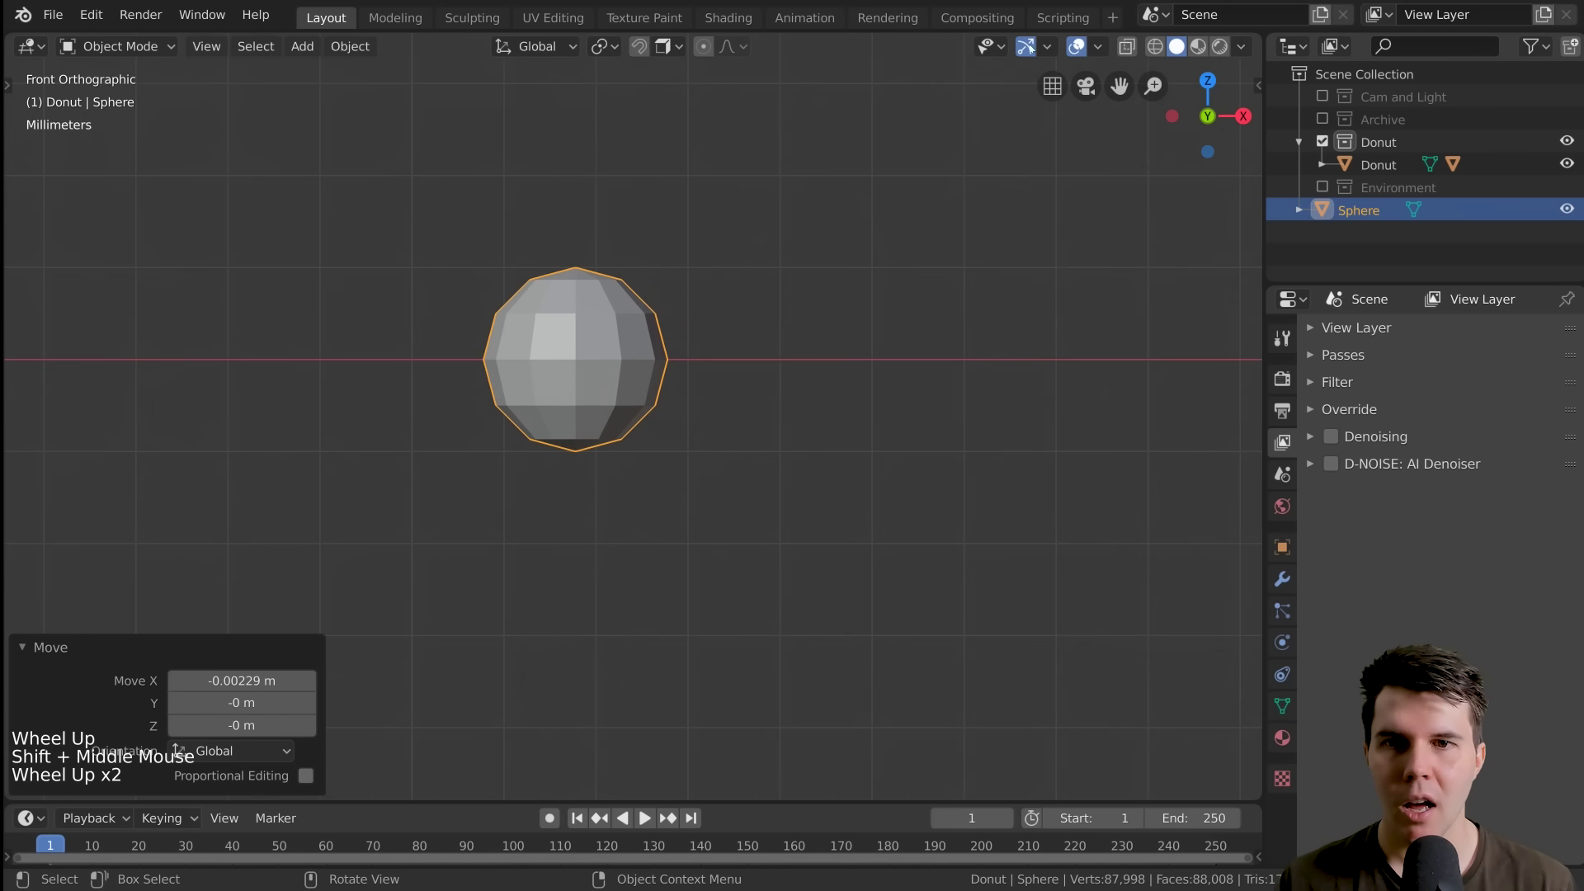
Frame the sphere, enter Edit Mode and box-select the vertices of its upper half, including the middle ring, in front view
middle_drag(914, 198, 647, 357)
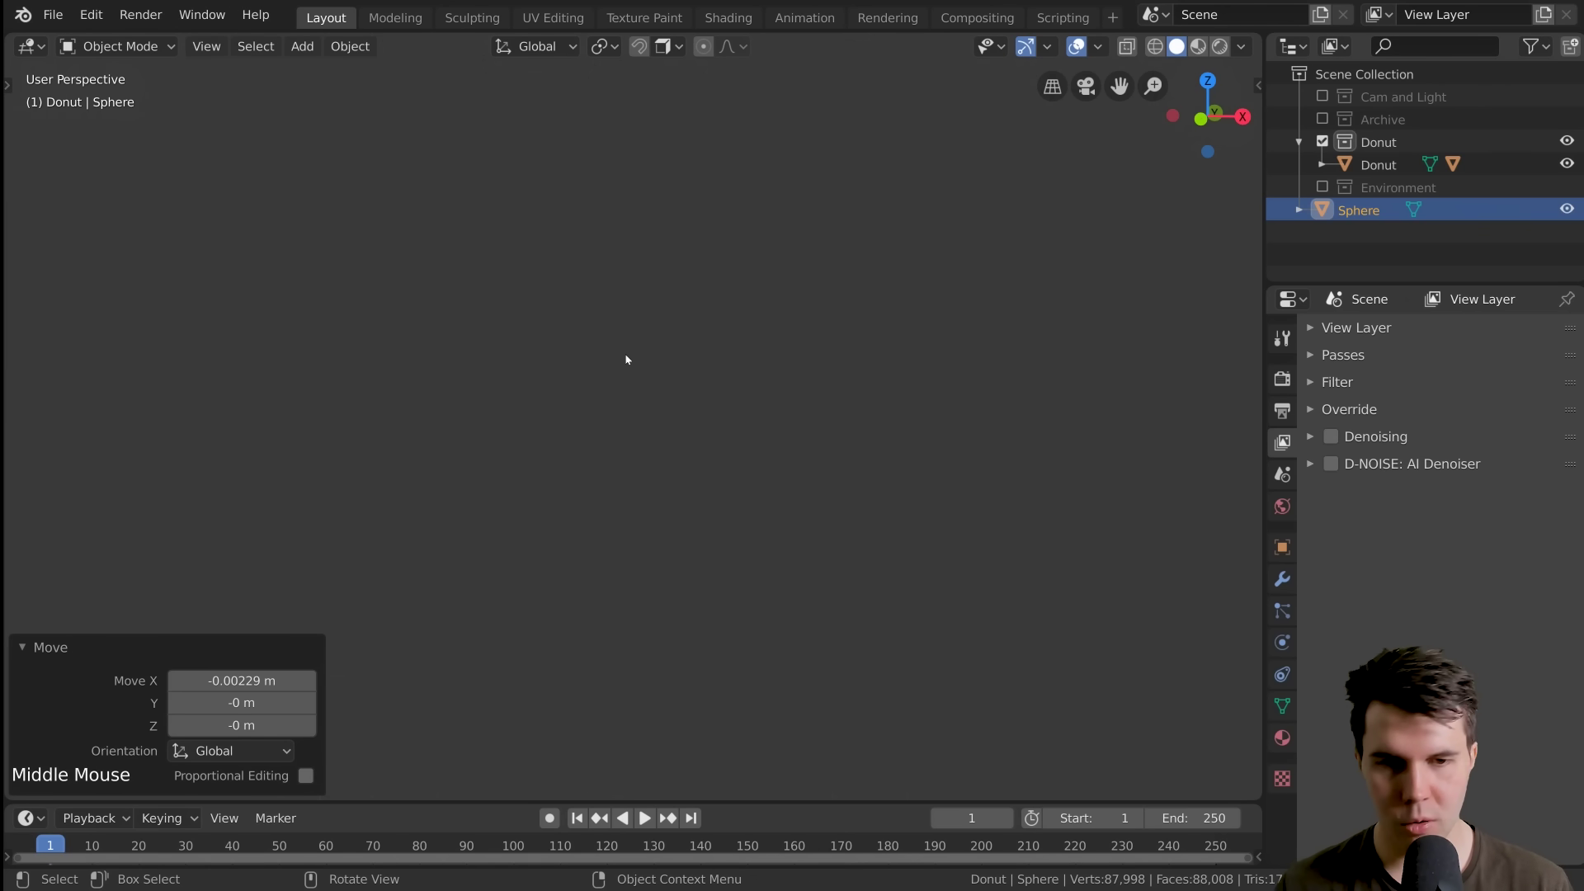
key(KP_Decimal)
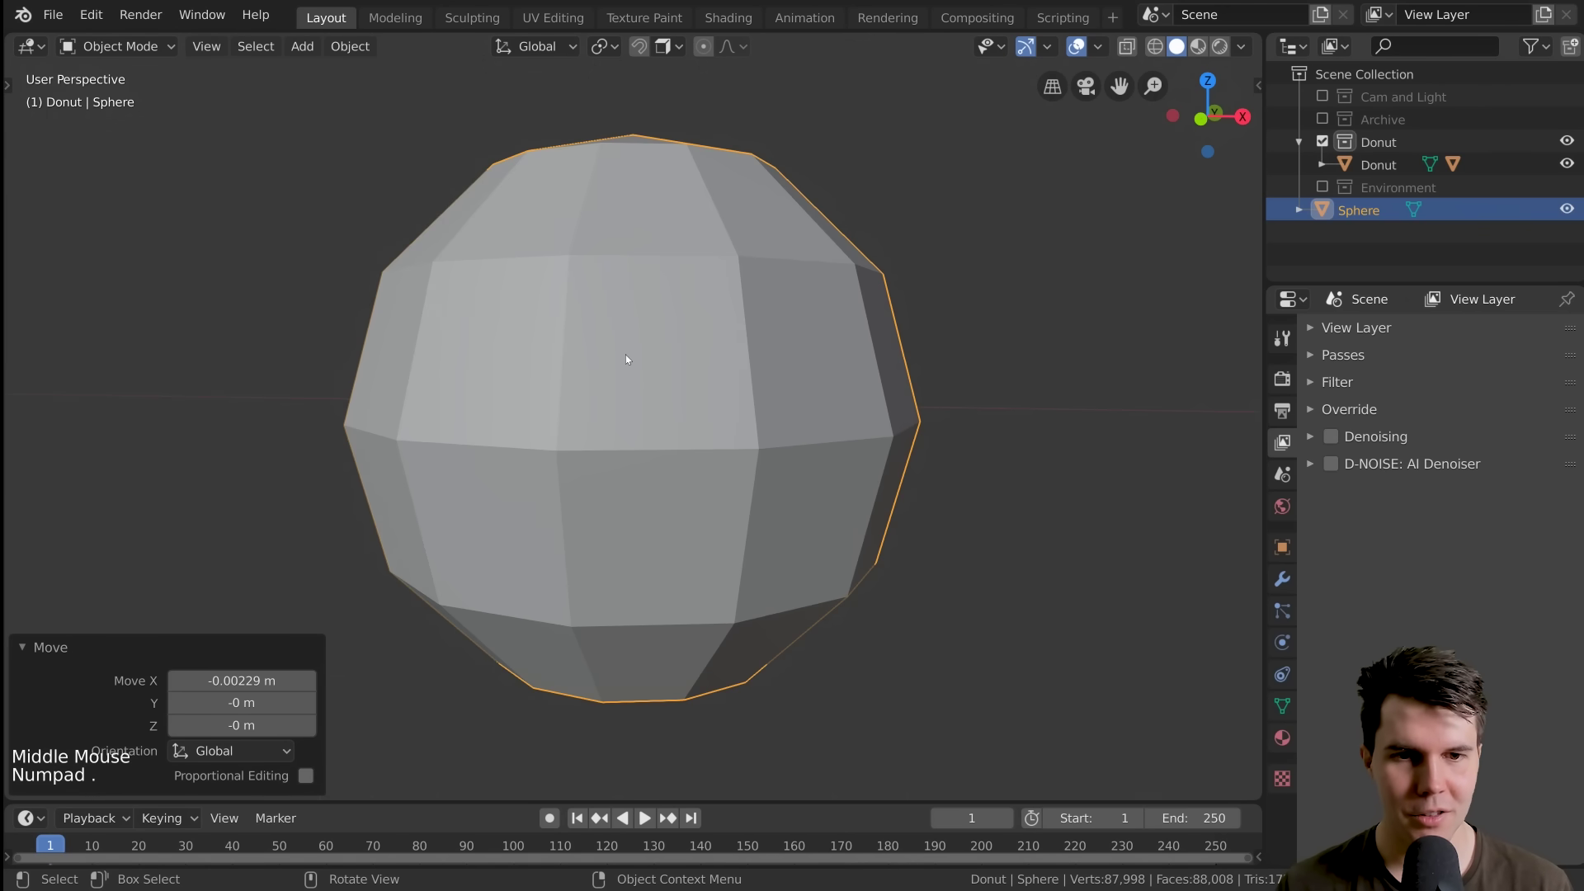
click(114, 647)
middle_drag(714, 487, 714, 455)
scroll(642, 484, down, 4)
scroll(637, 481, down, 1)
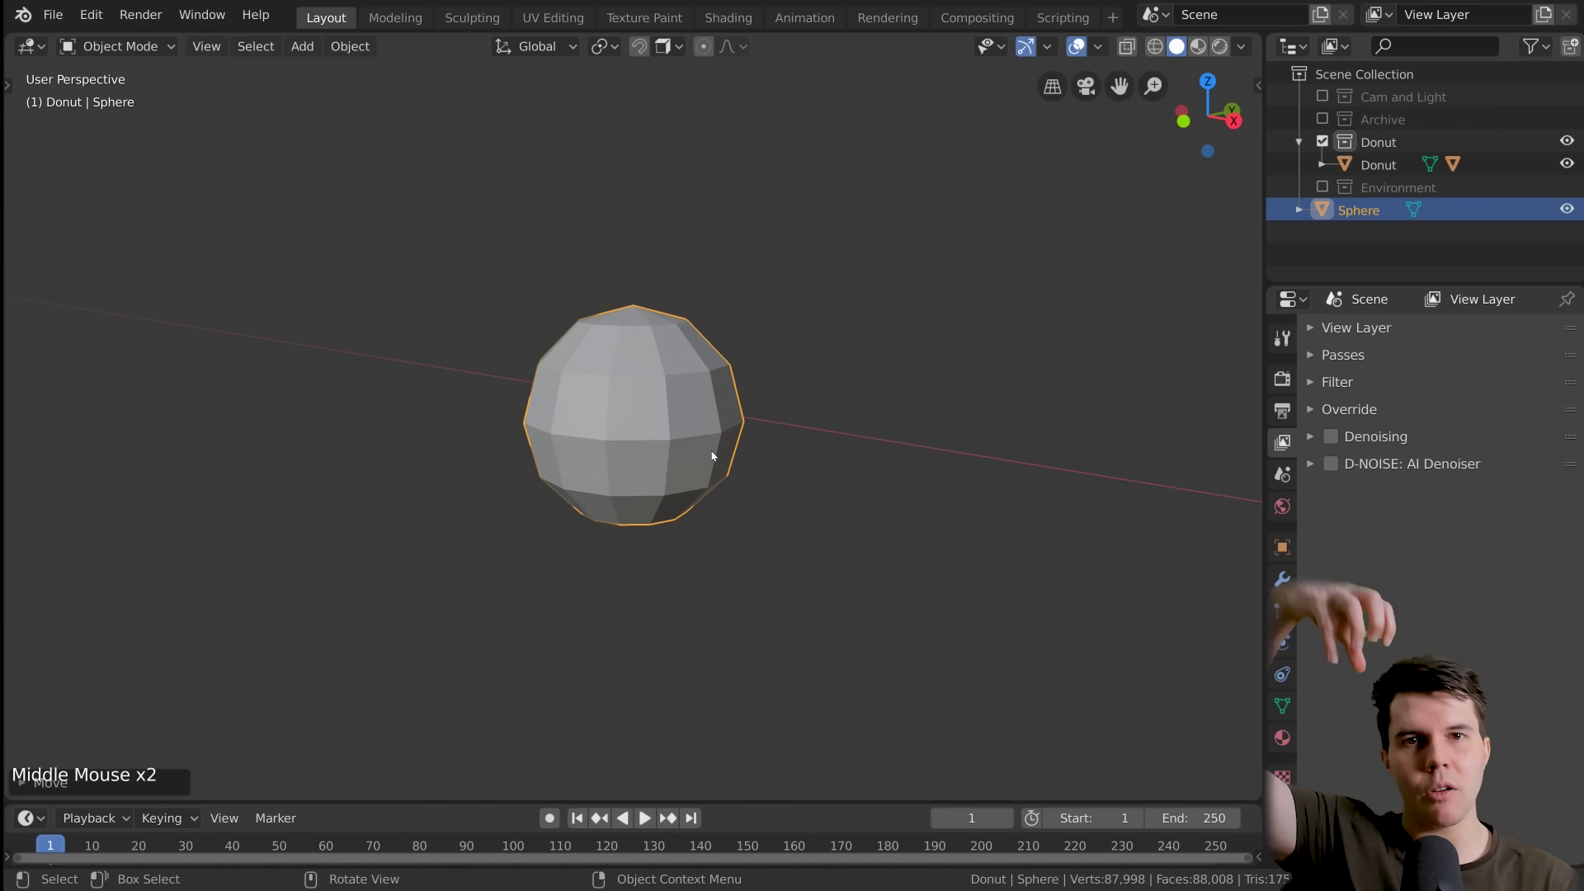
key(Tab)
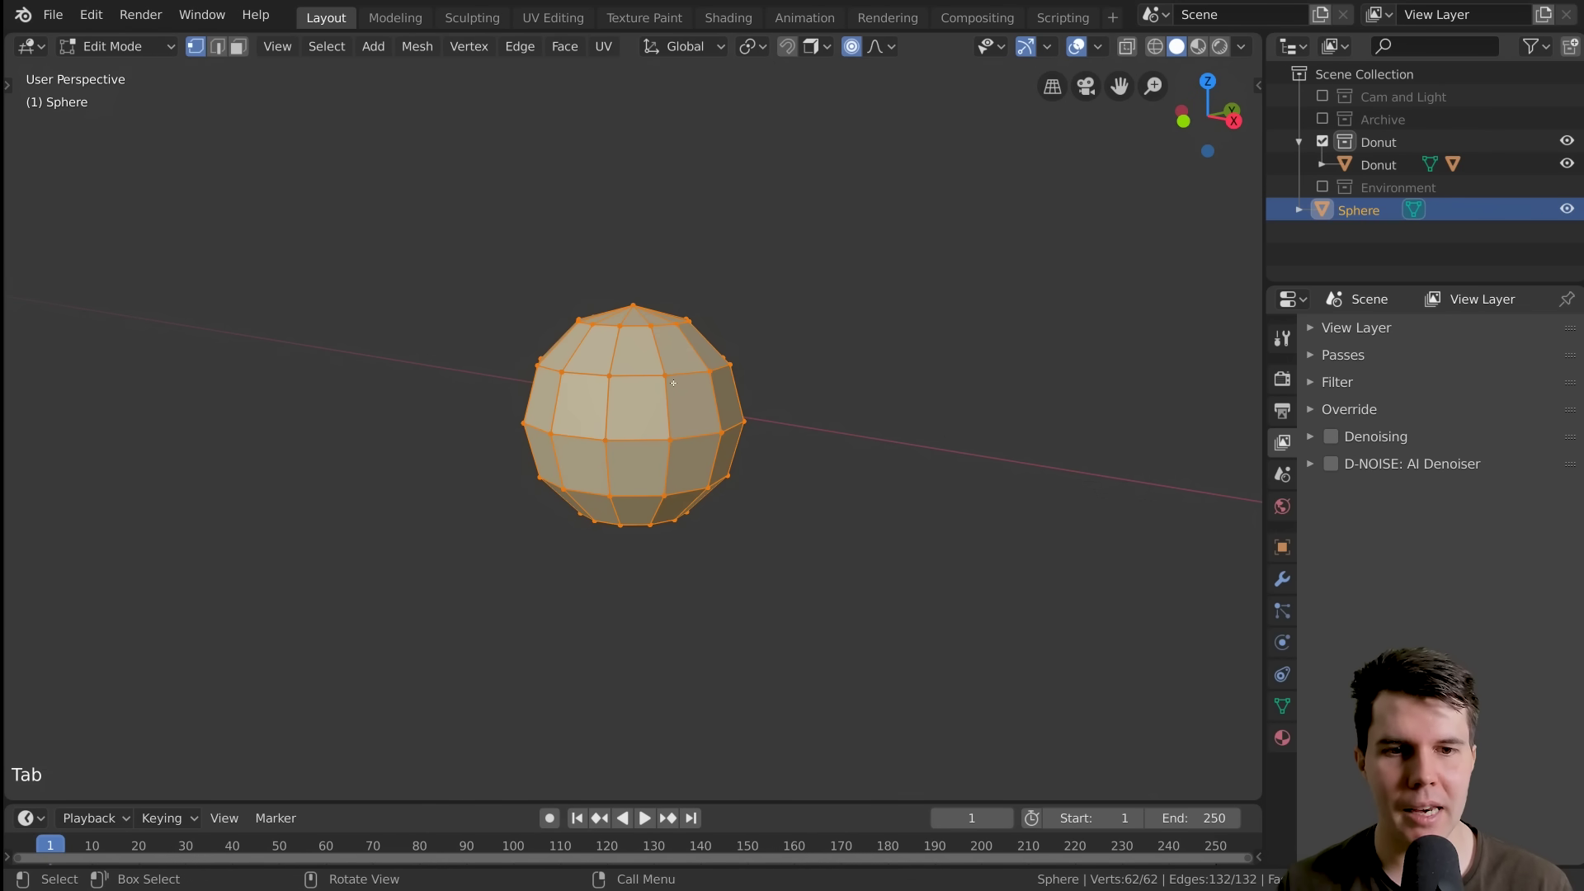
middle_drag(726, 398, 743, 394)
key(KP_1)
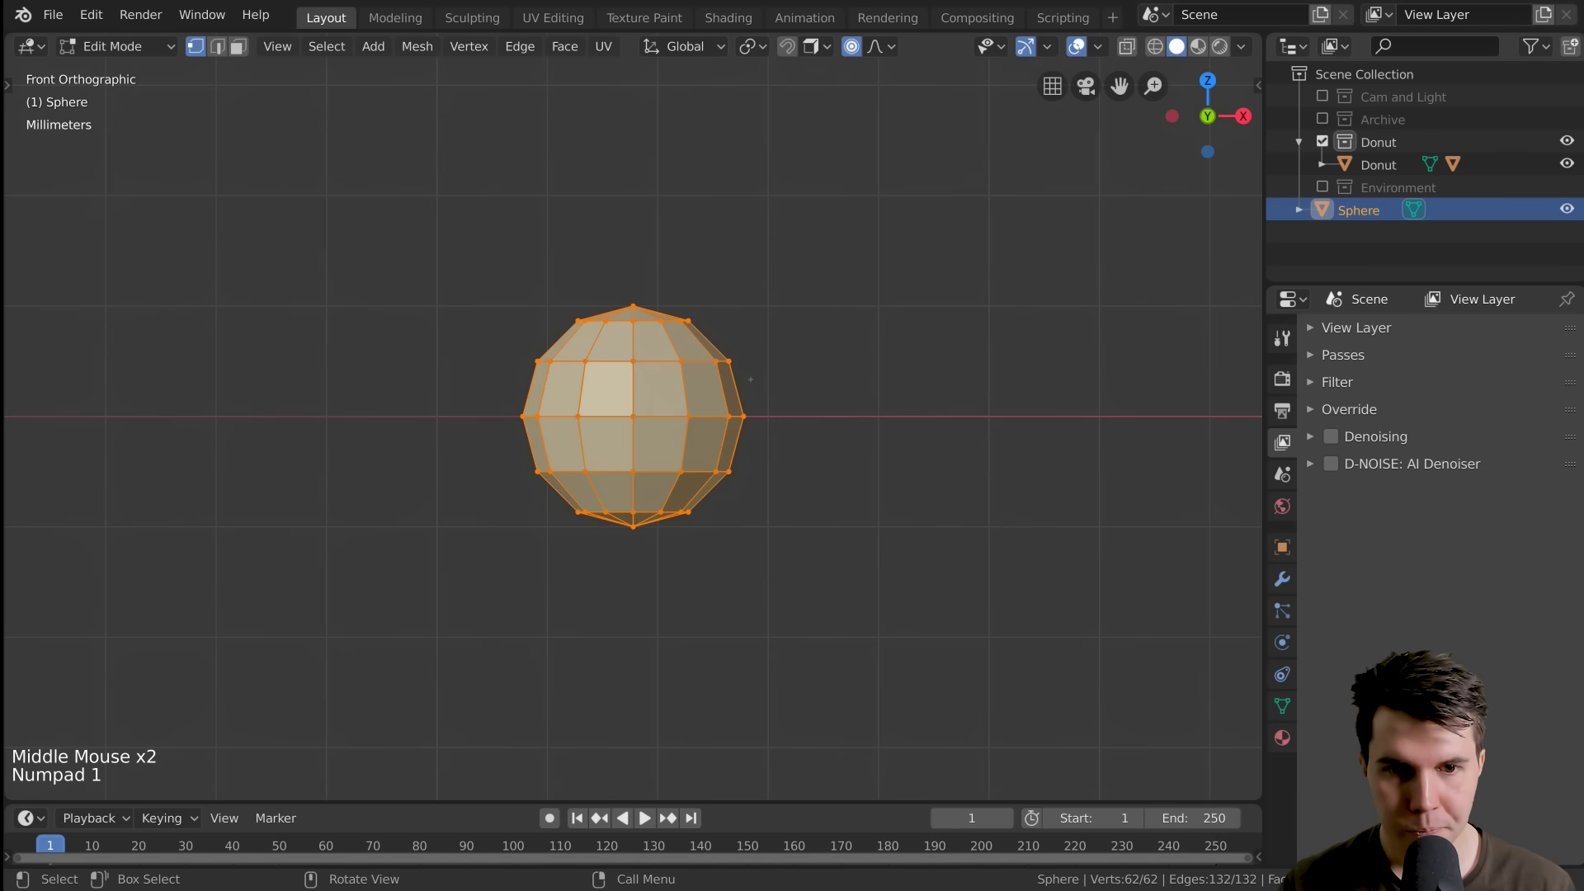
key(KP_3)
key(KP_1)
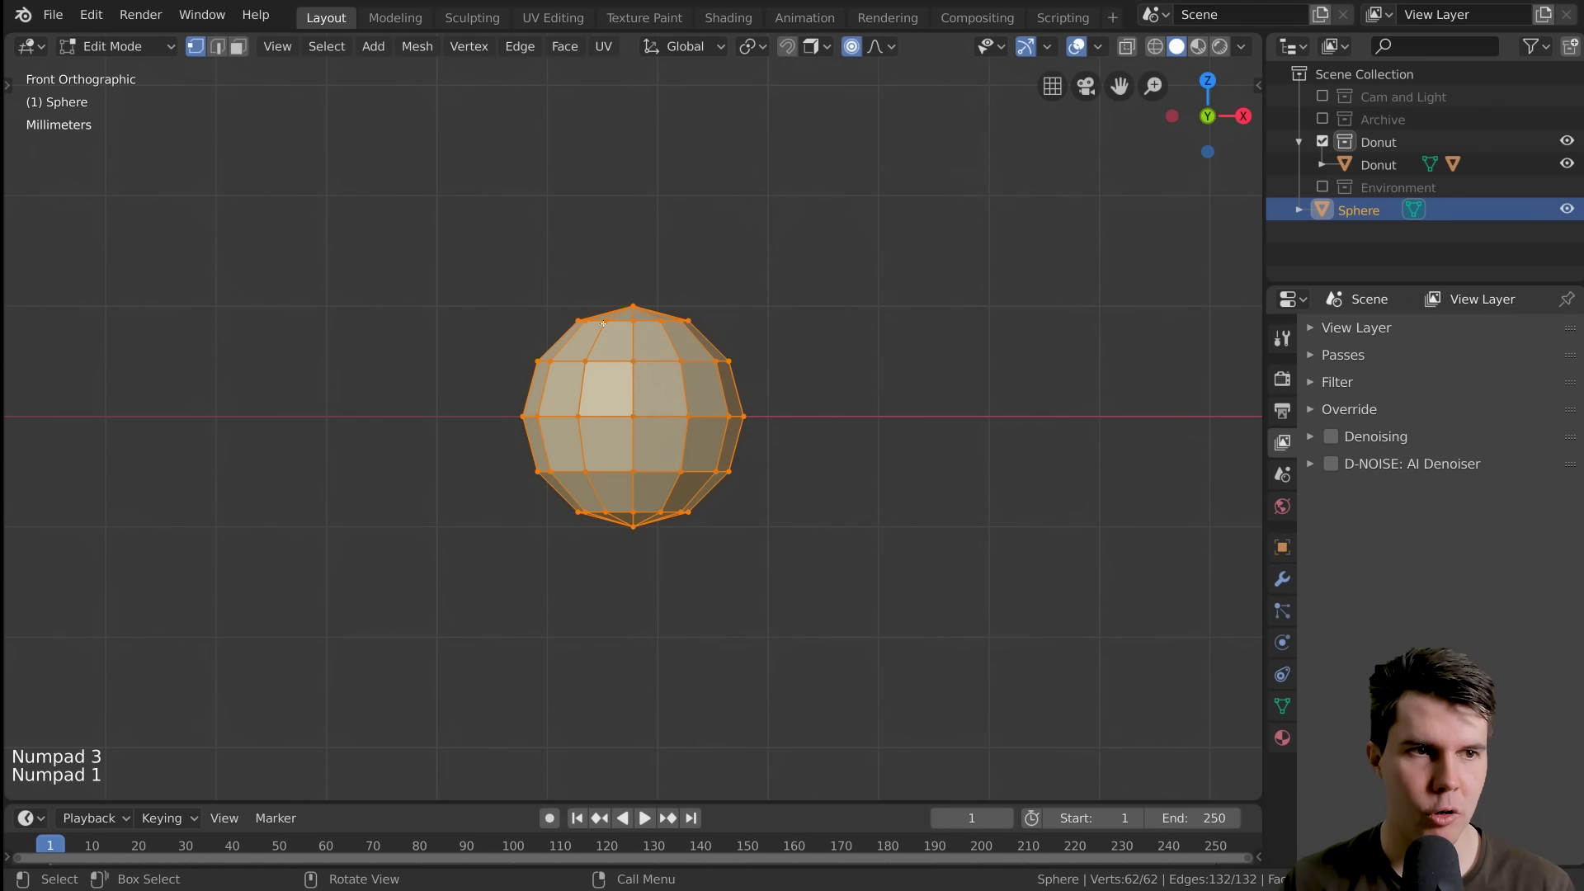
click(344, 216)
drag(302, 195, 963, 455)
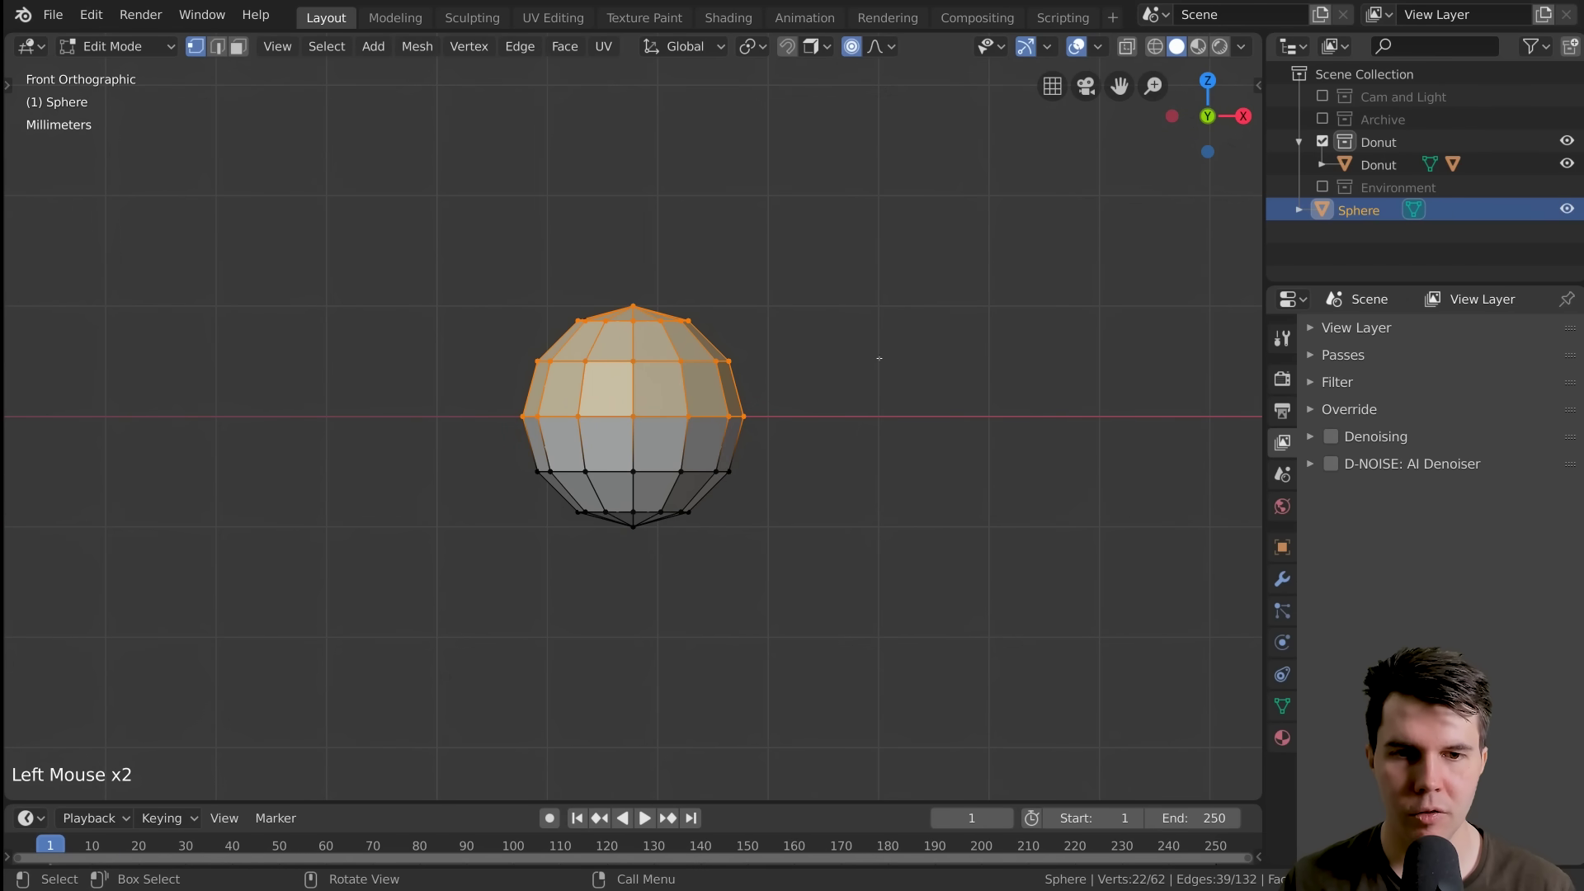
middle_drag(937, 314, 939, 359)
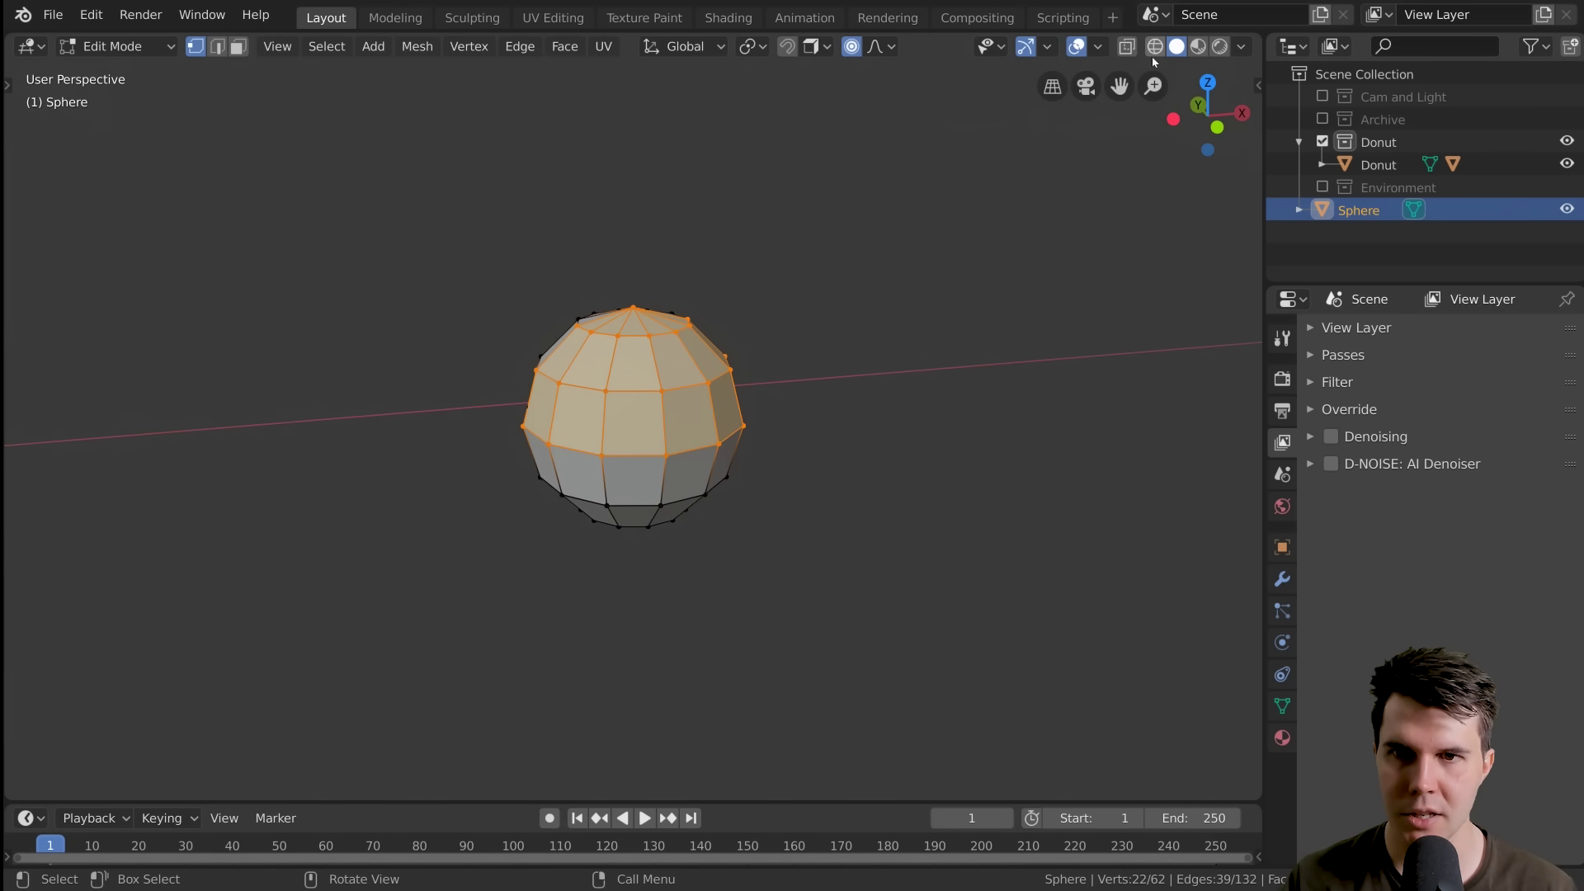
Enable X-ray and box-select the sphere's whole upper half, including the middle ring and the hidden back vertices, in front view
click(1127, 46)
key(KP_1)
drag(332, 223, 908, 443)
scroll(880, 494, down, 3)
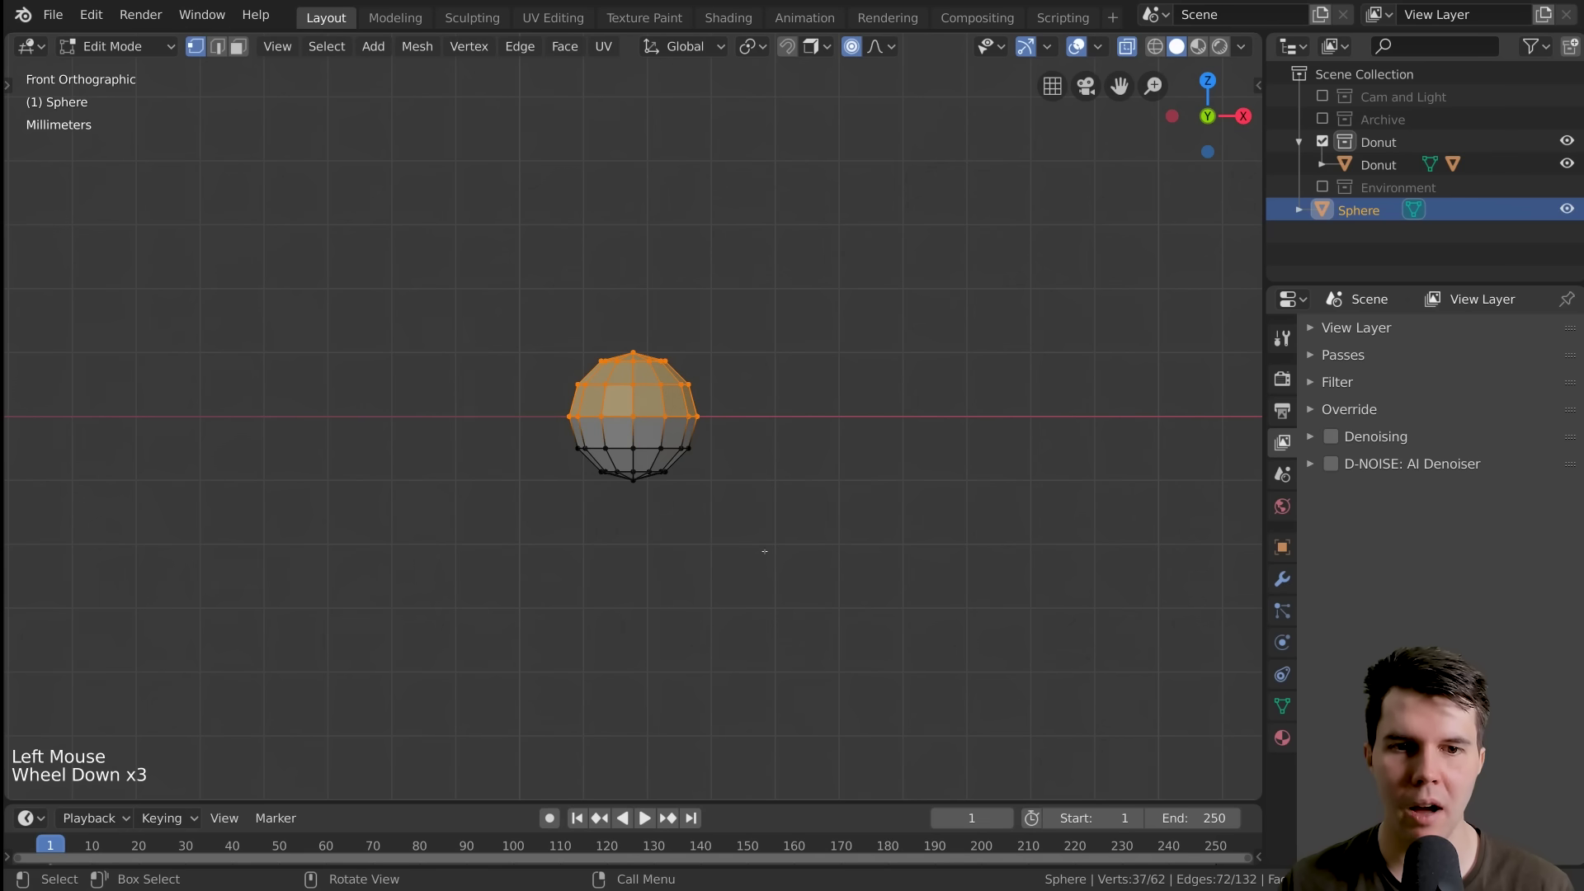
Turn off proportional editing and try moving the selected upper half of the sphere upward
key(g)
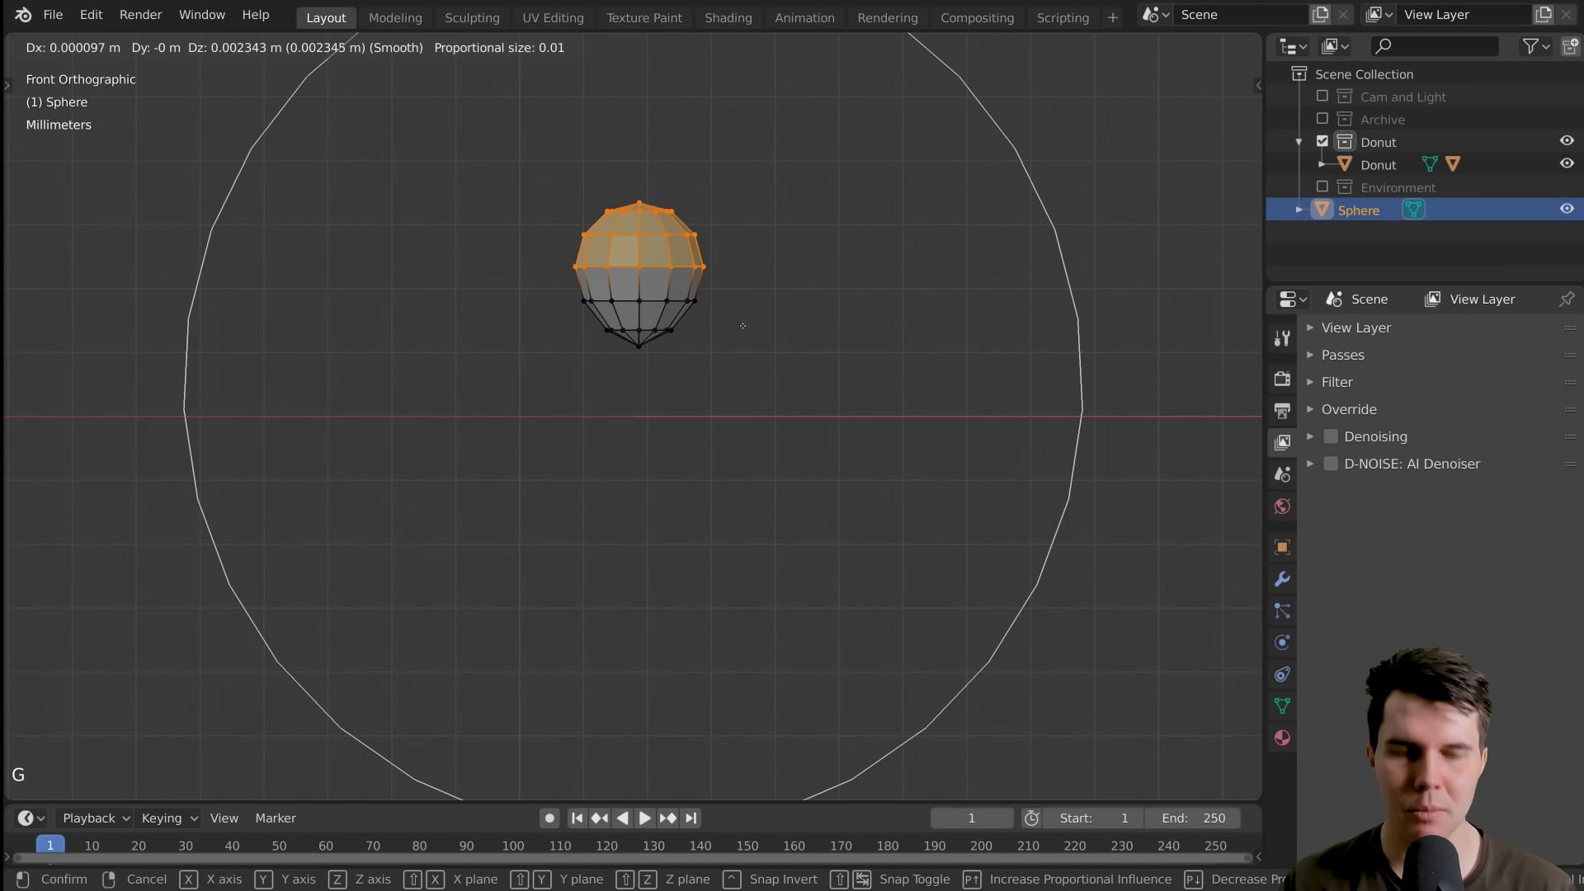
right_click(747, 364)
key(o)
key(g)
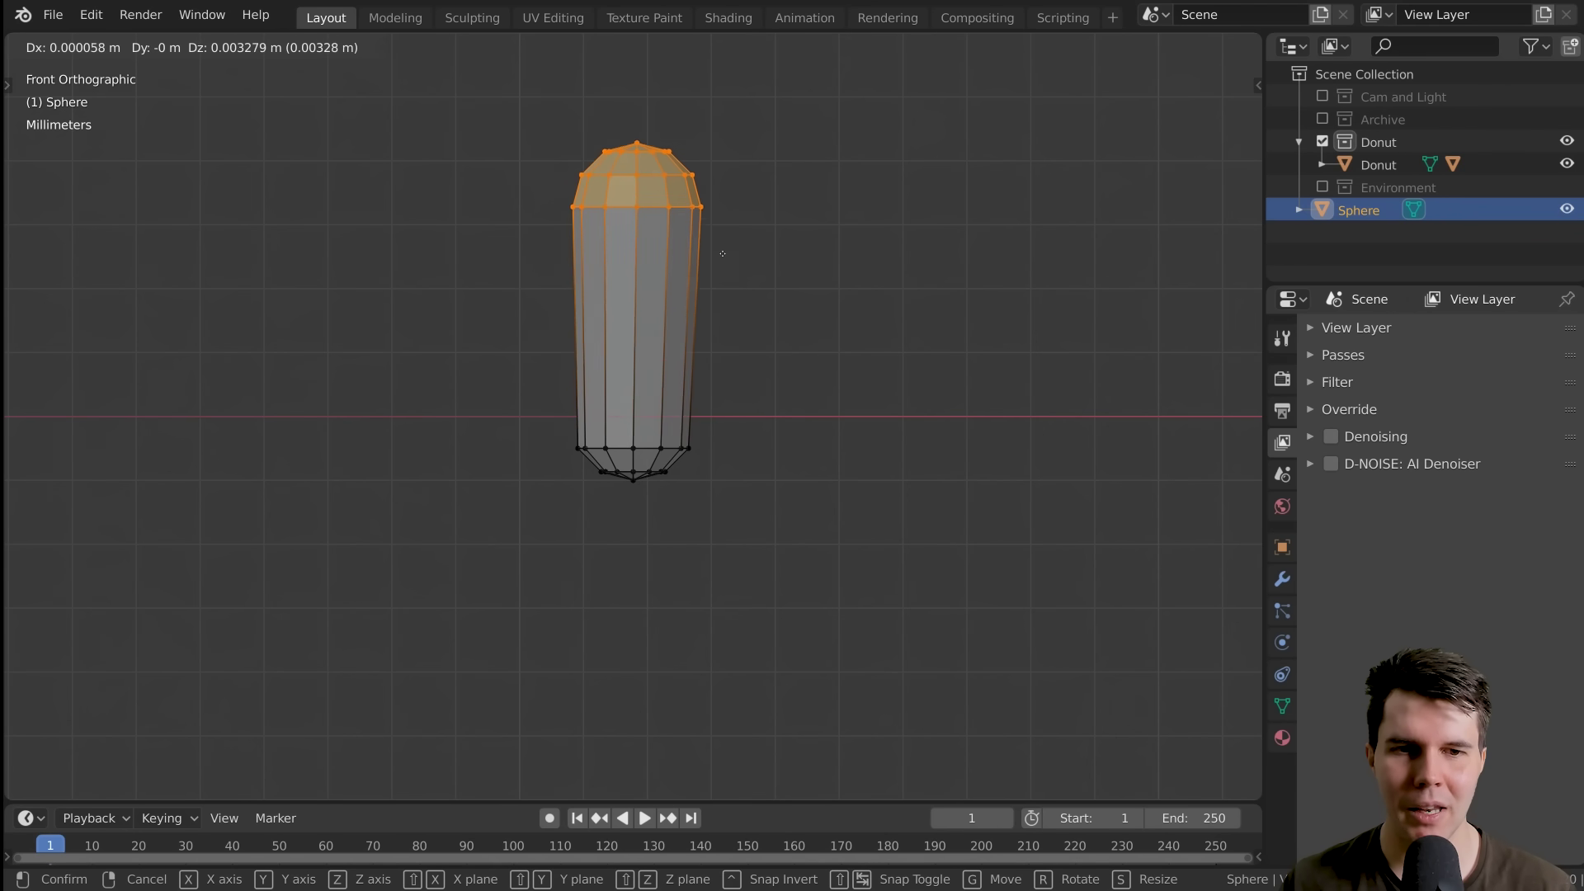
right_click(718, 239)
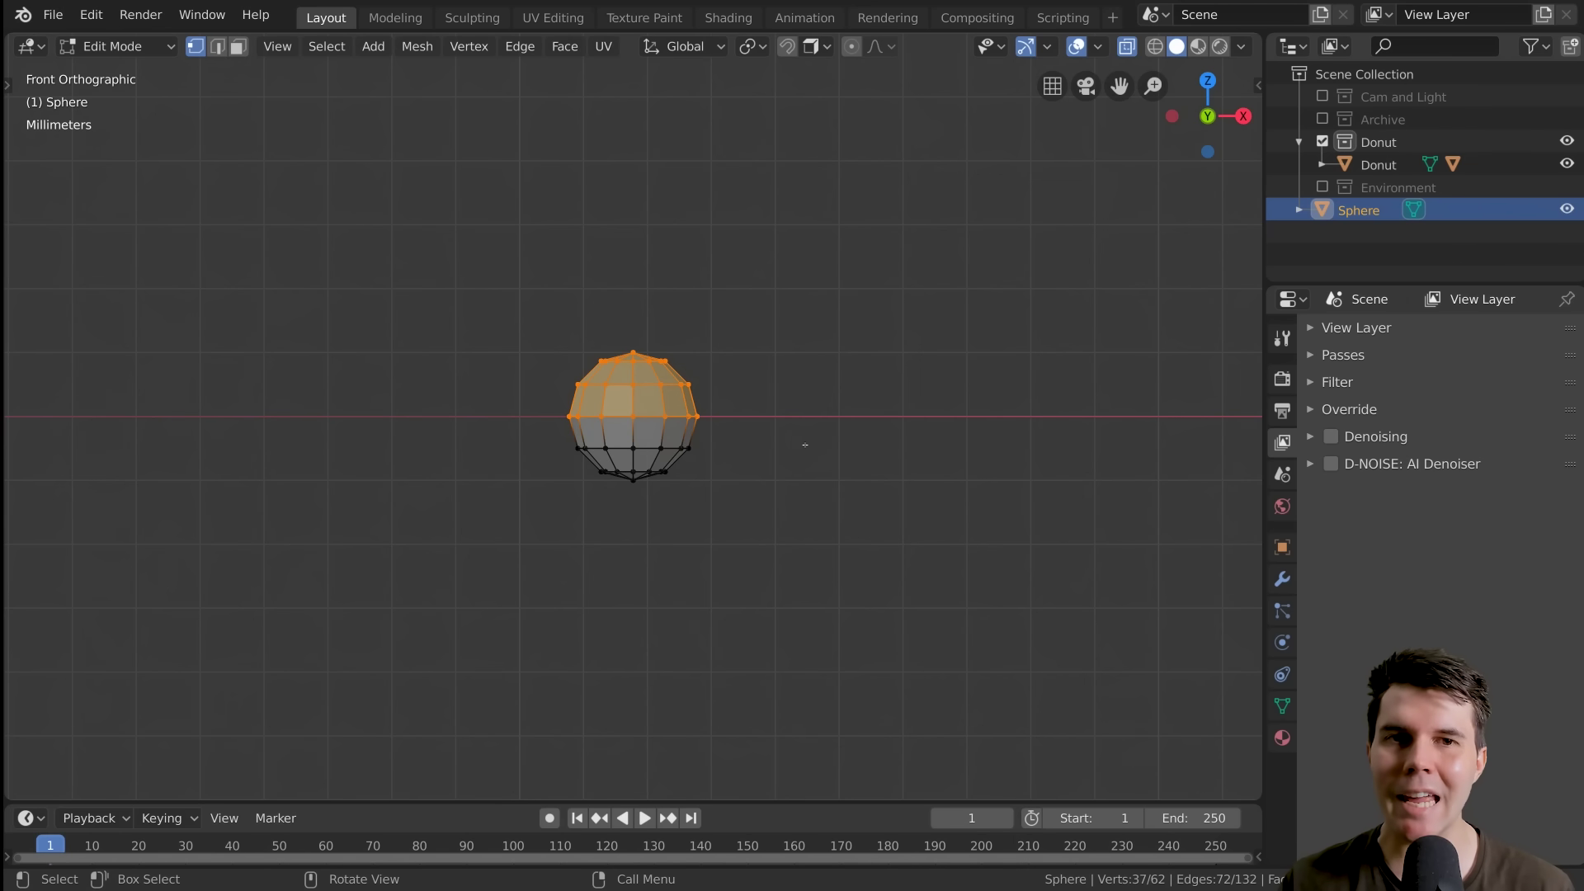
Extrude the sphere's upper half about 0.0032 m straight up to form a capsule
key(e)
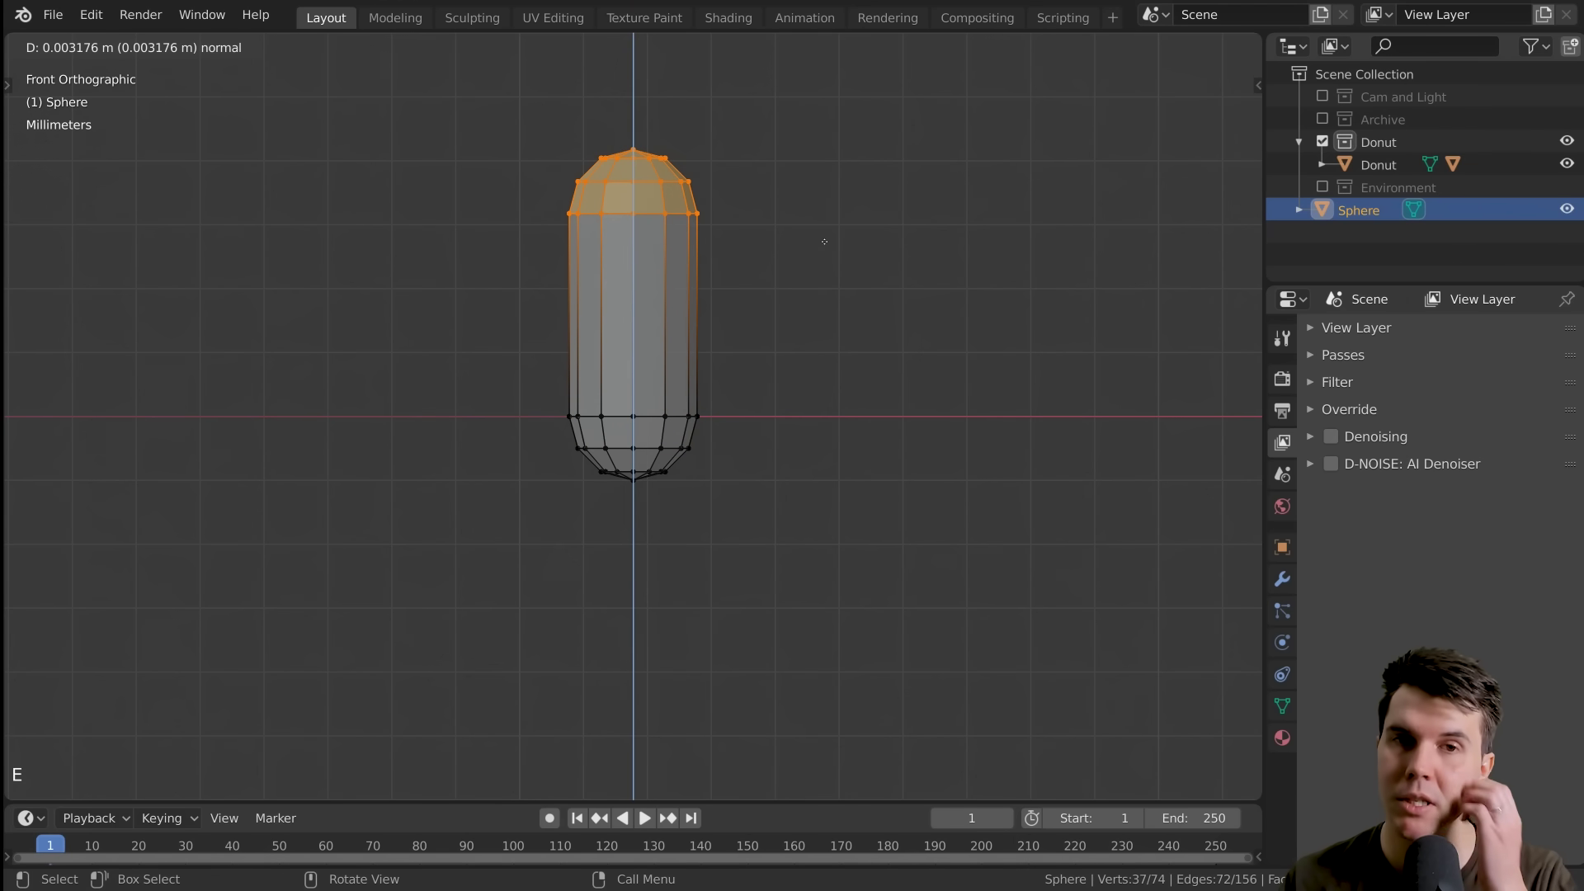
click(824, 242)
scroll(1060, 384, down, 8)
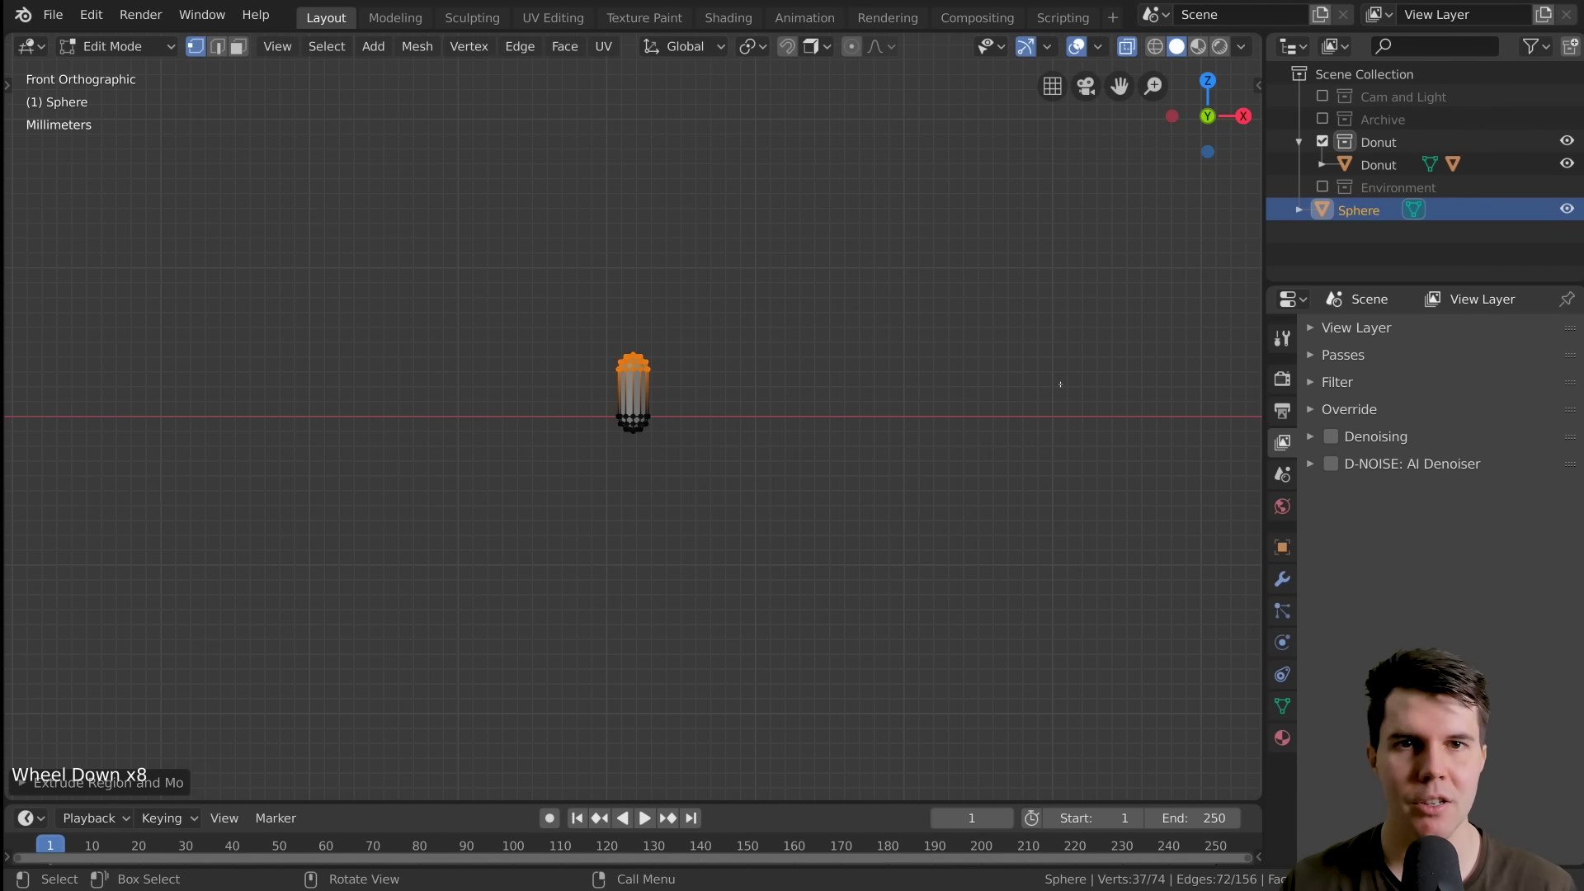
scroll(838, 396, up, 6)
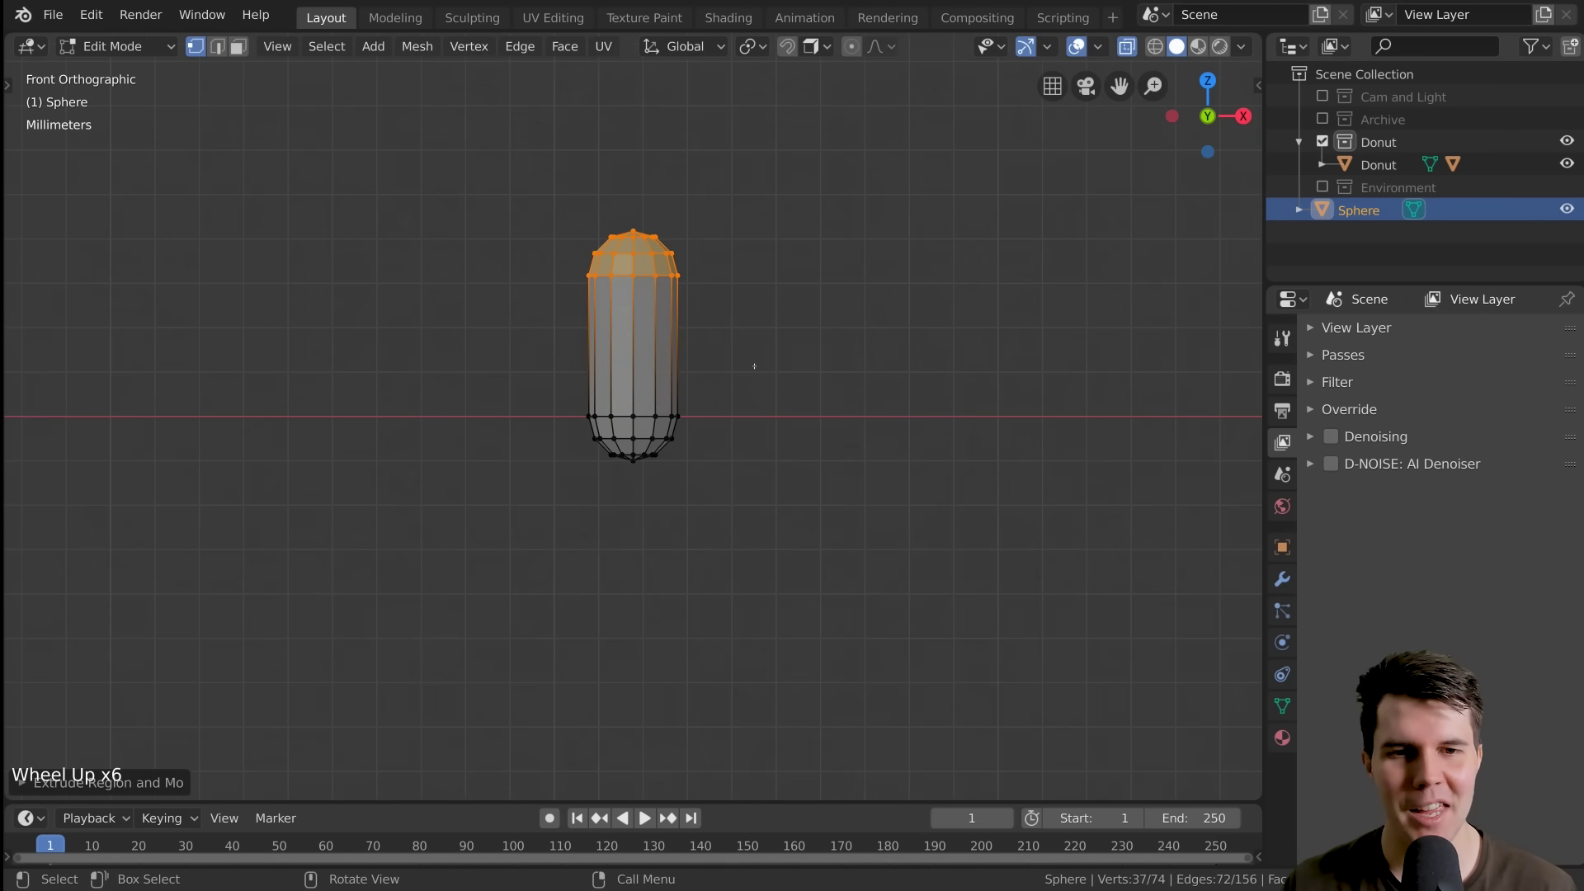
Examine the elongated capsule mesh from several angles, ending in a close front view
scroll(754, 365, up, 1)
middle_drag(754, 366, 742, 383)
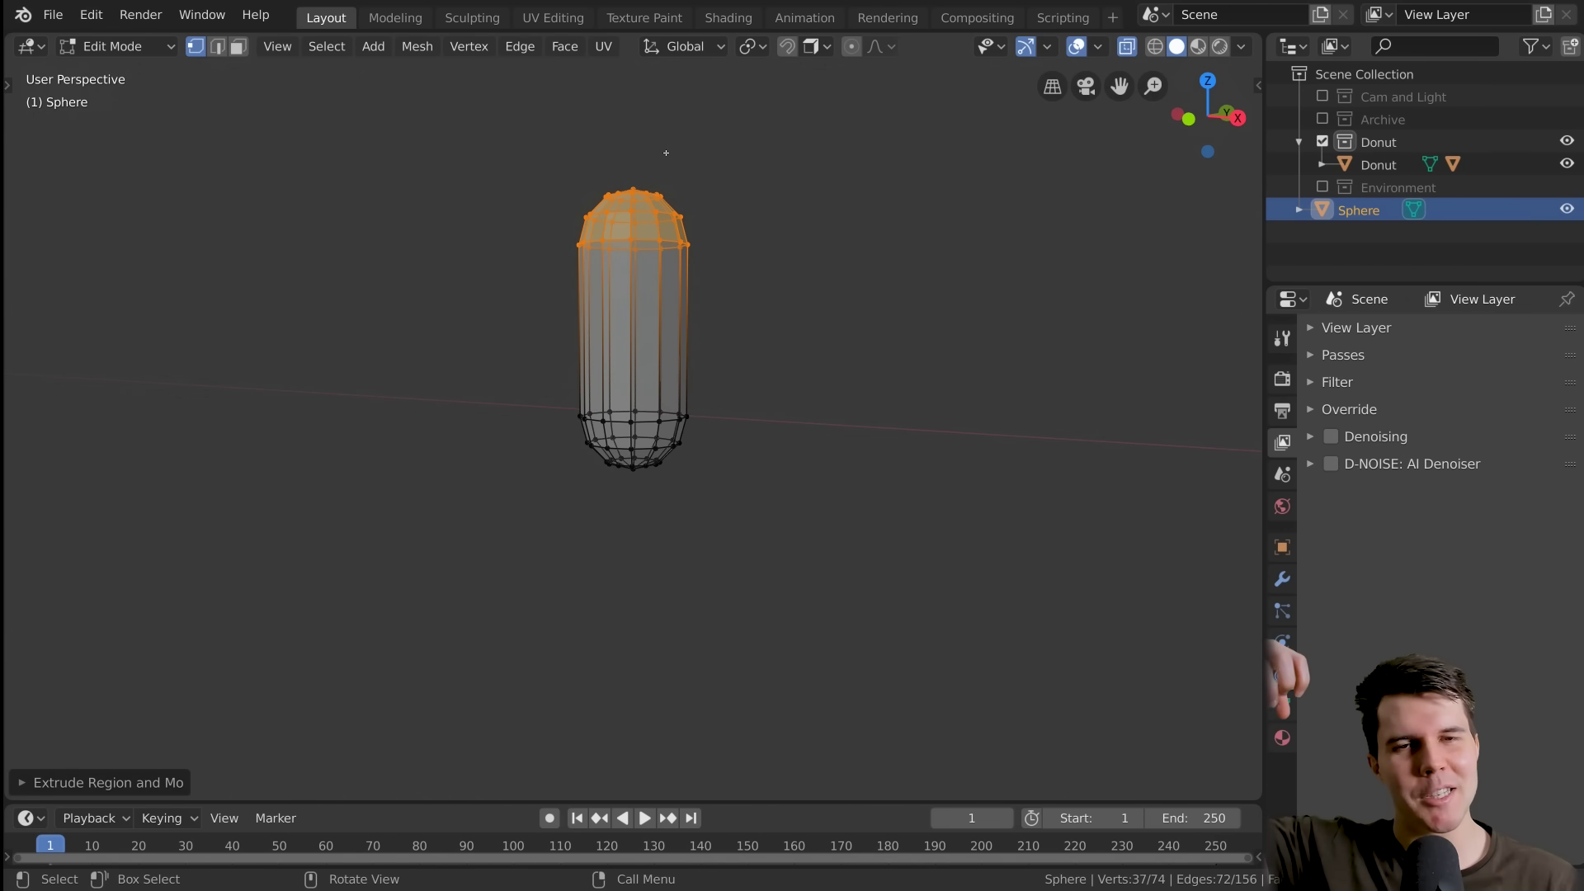
middle_drag(666, 152, 742, 387)
scroll(799, 350, up, 1)
scroll(743, 388, up, 1)
middle_drag(743, 388, 716, 420)
scroll(685, 419, down, 3)
key(KP_1)
scroll(715, 420, up, 4)
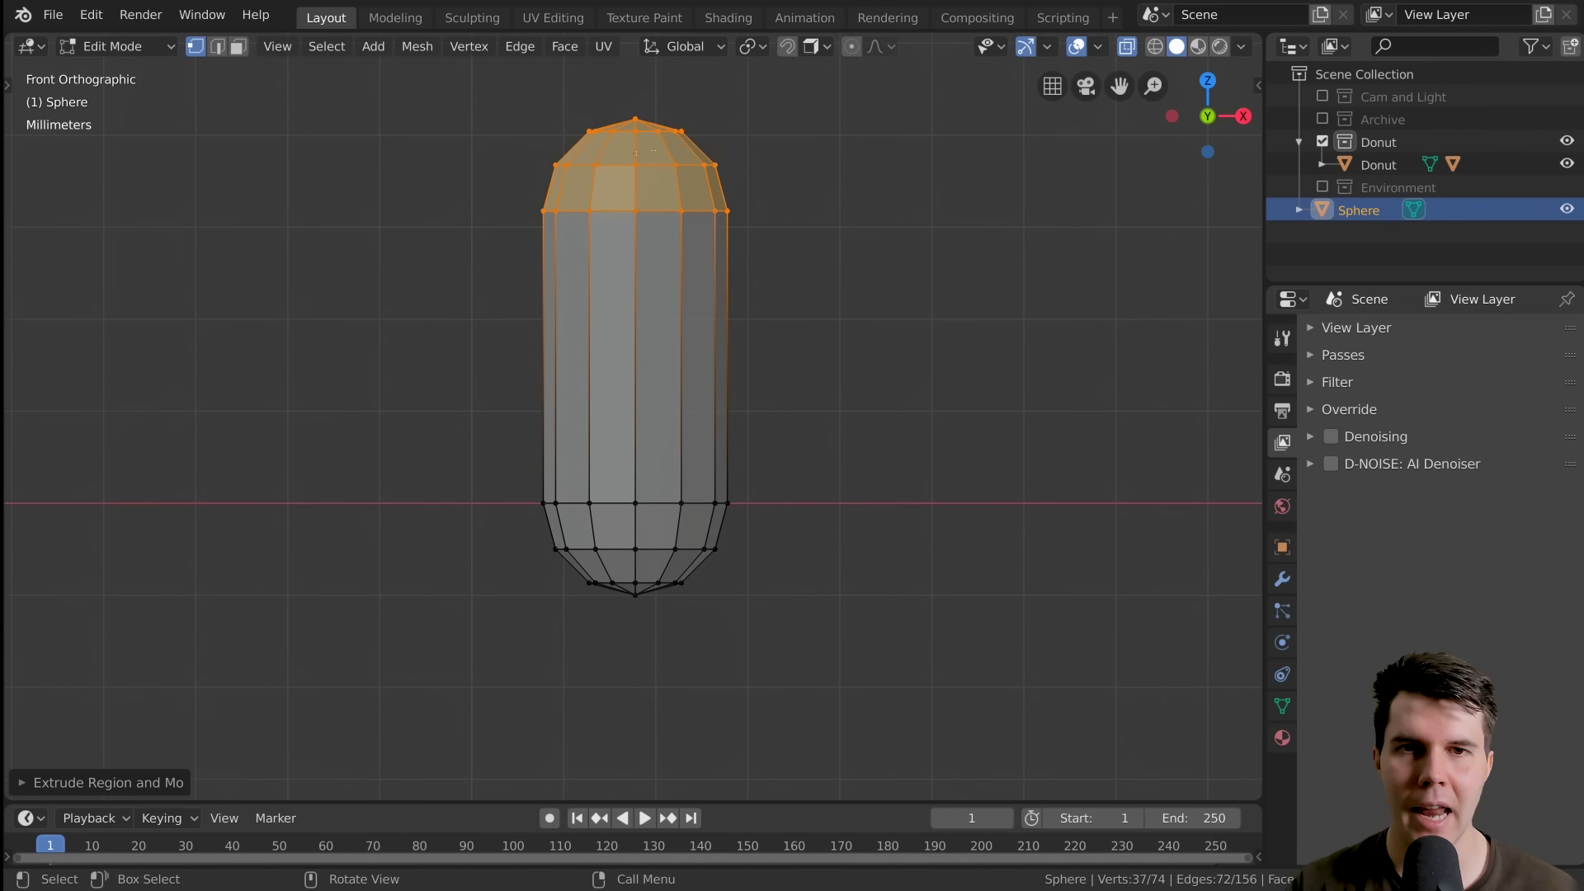
Switch to Chrome and compare the end shapes of sprinkles in the pudding cone, crinkle cookie and rainbow sprinkle reference images
key(alt+Tab)
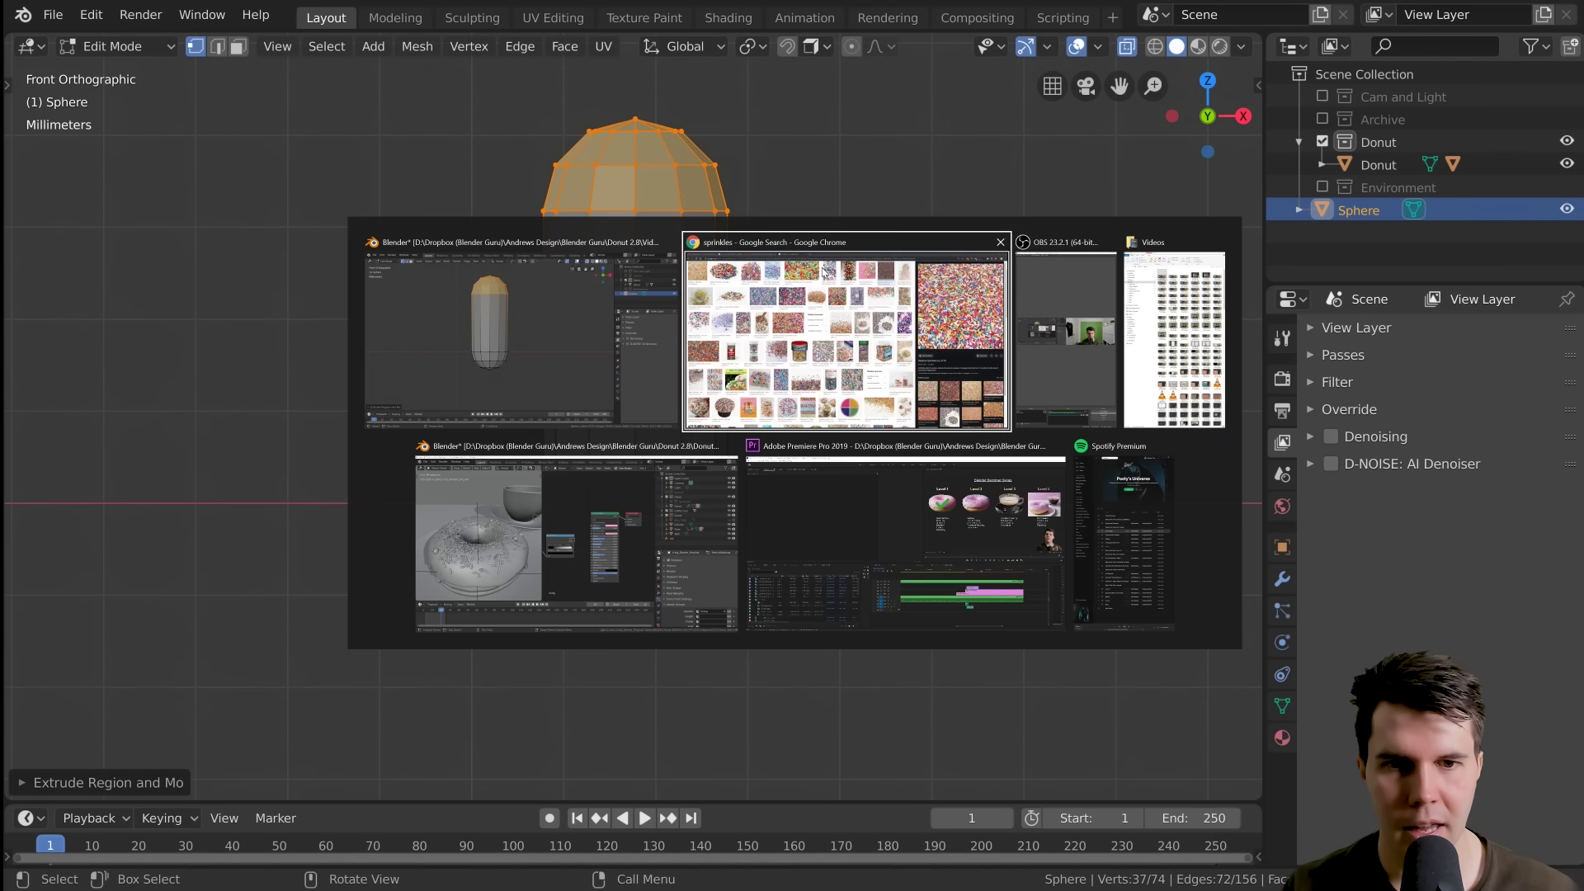
scroll(792, 240, up, 2)
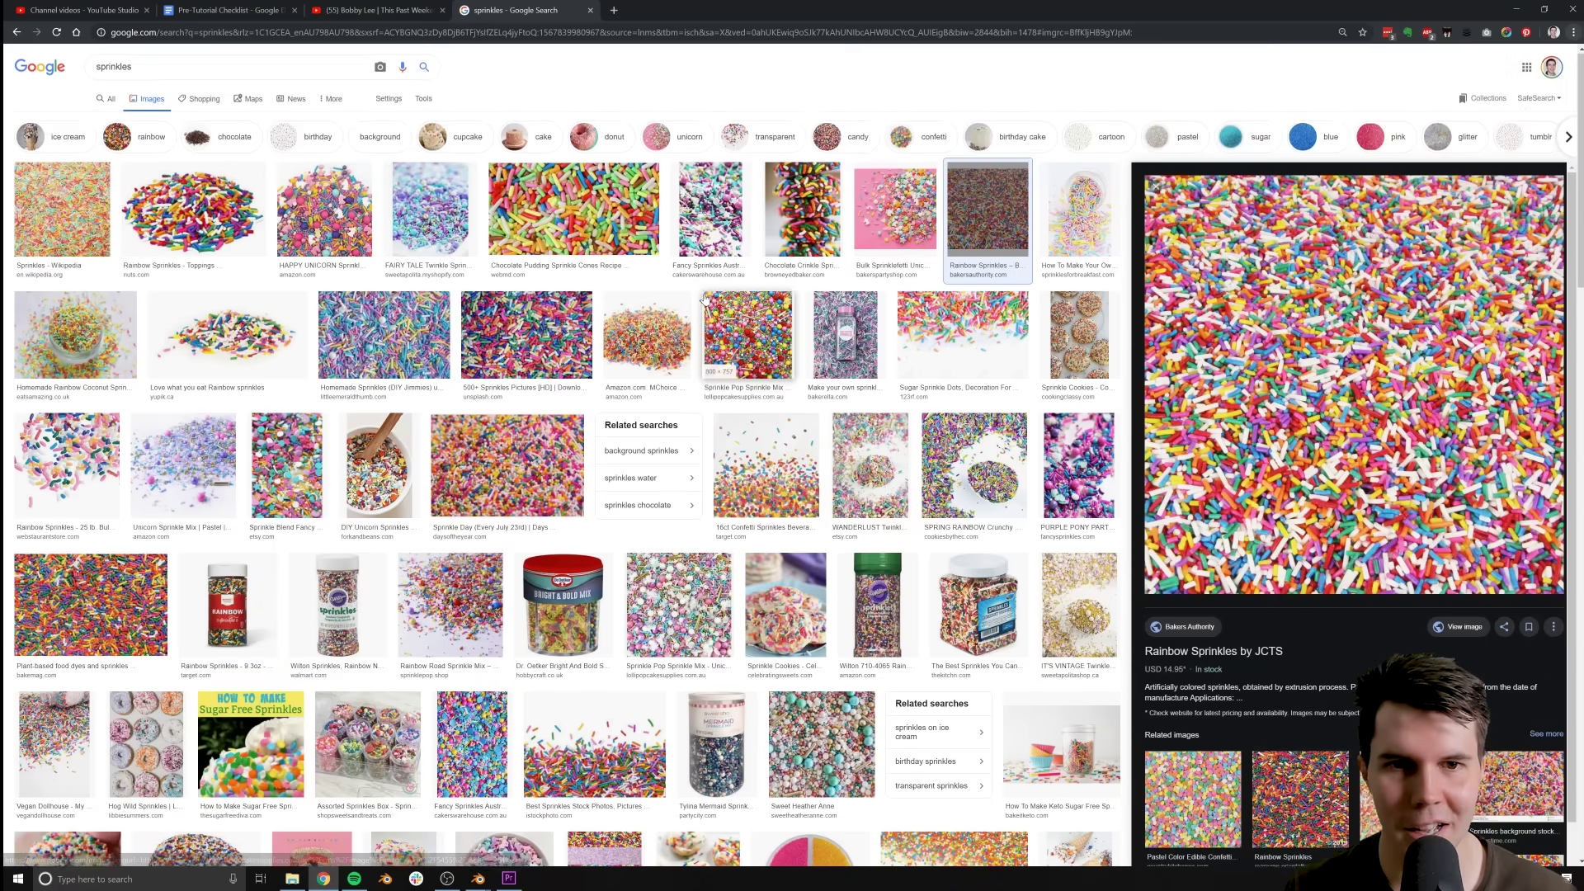
click(602, 217)
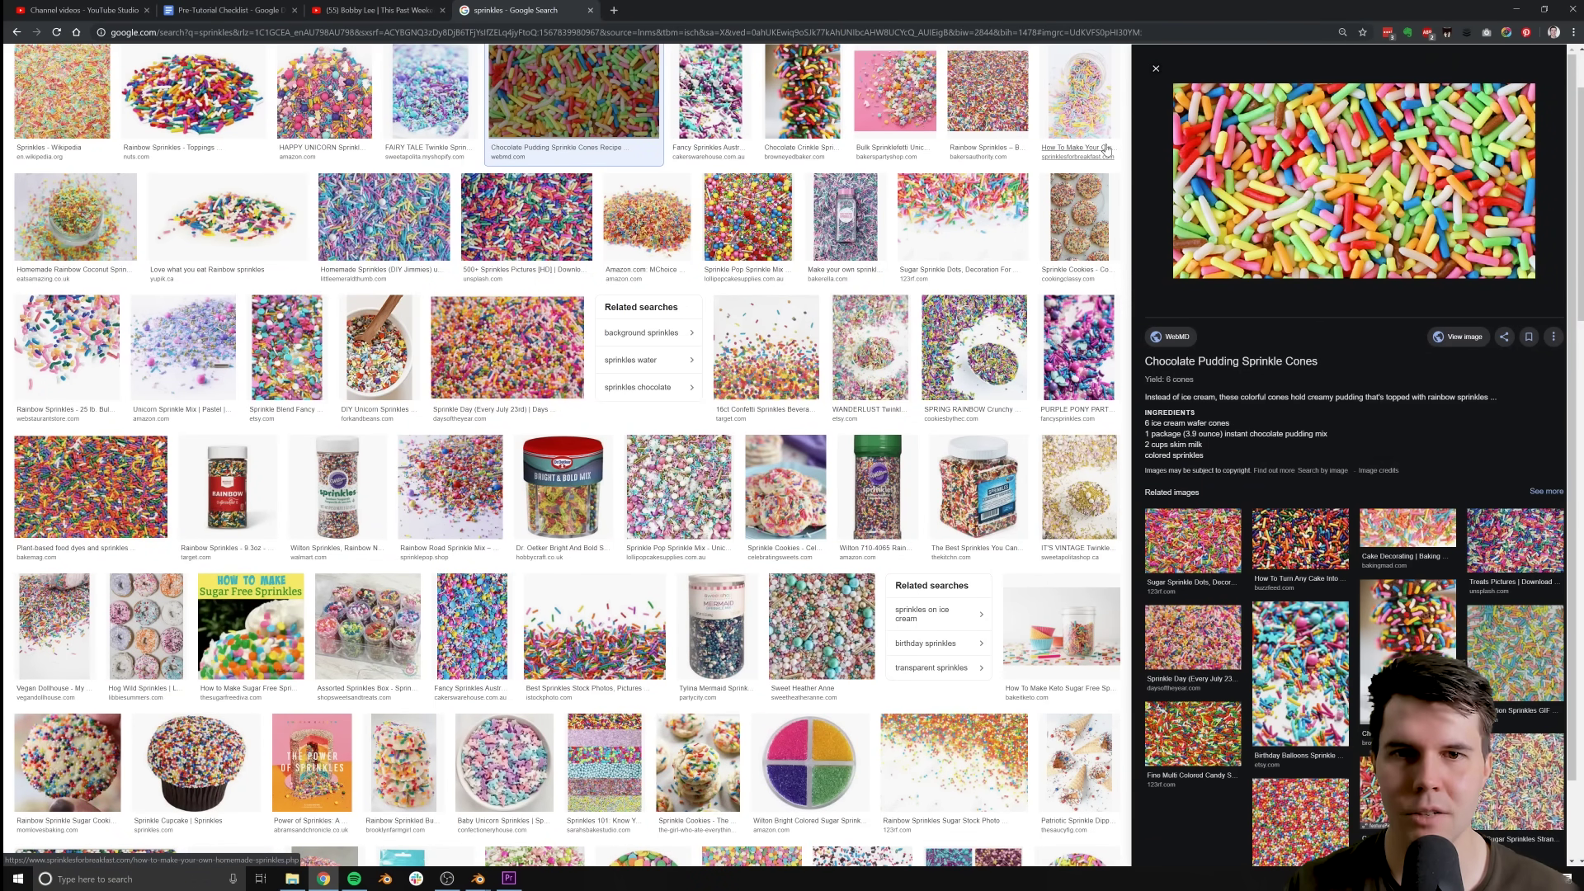
click(817, 99)
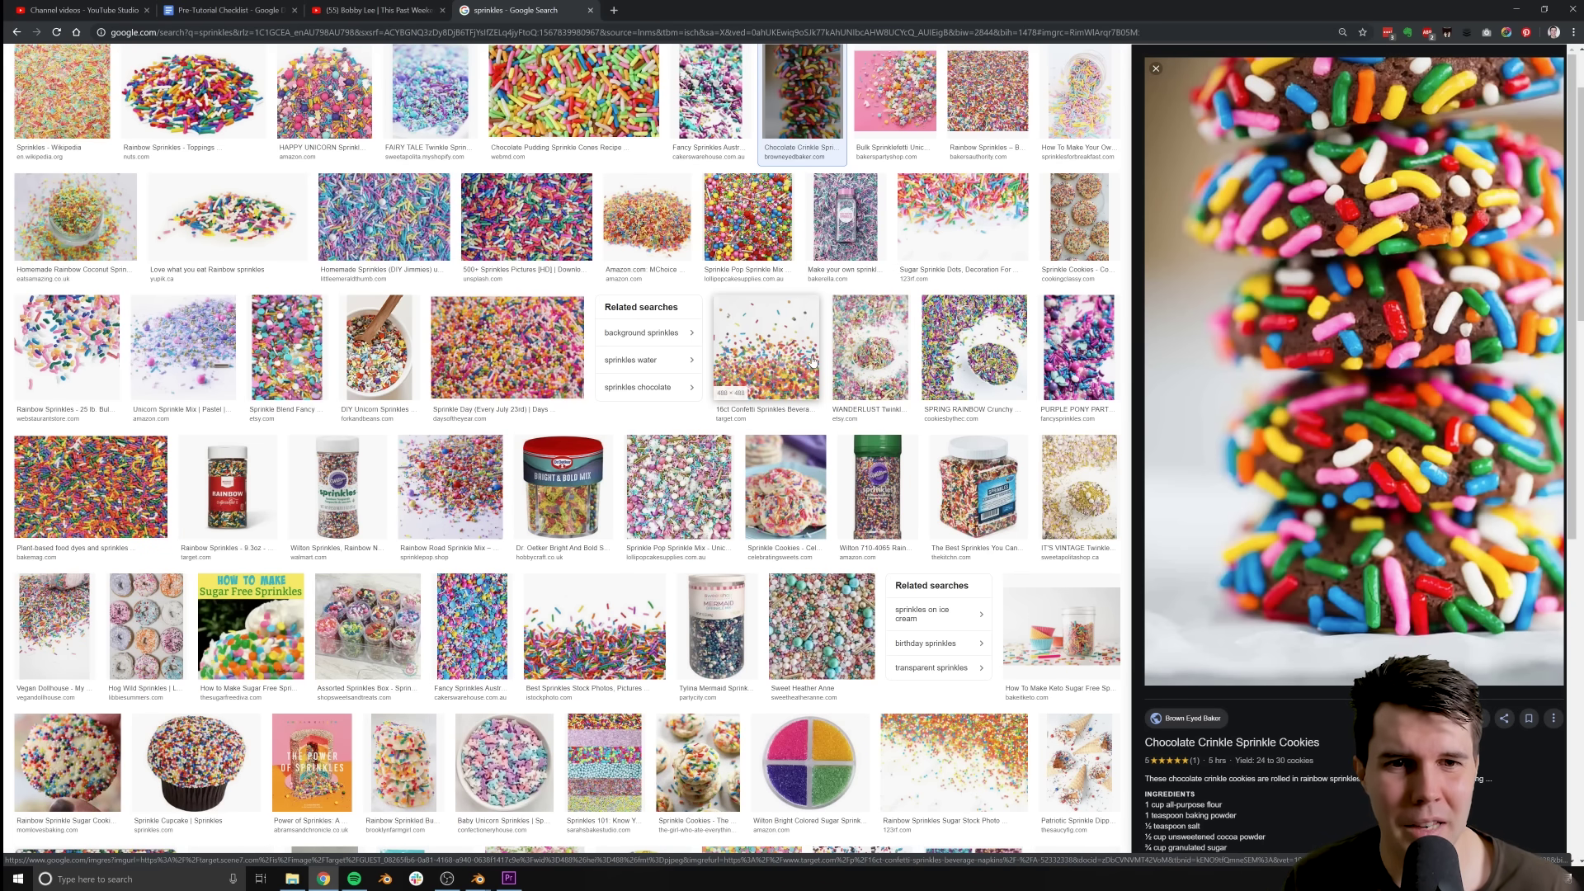
scroll(1204, 429, up, 2)
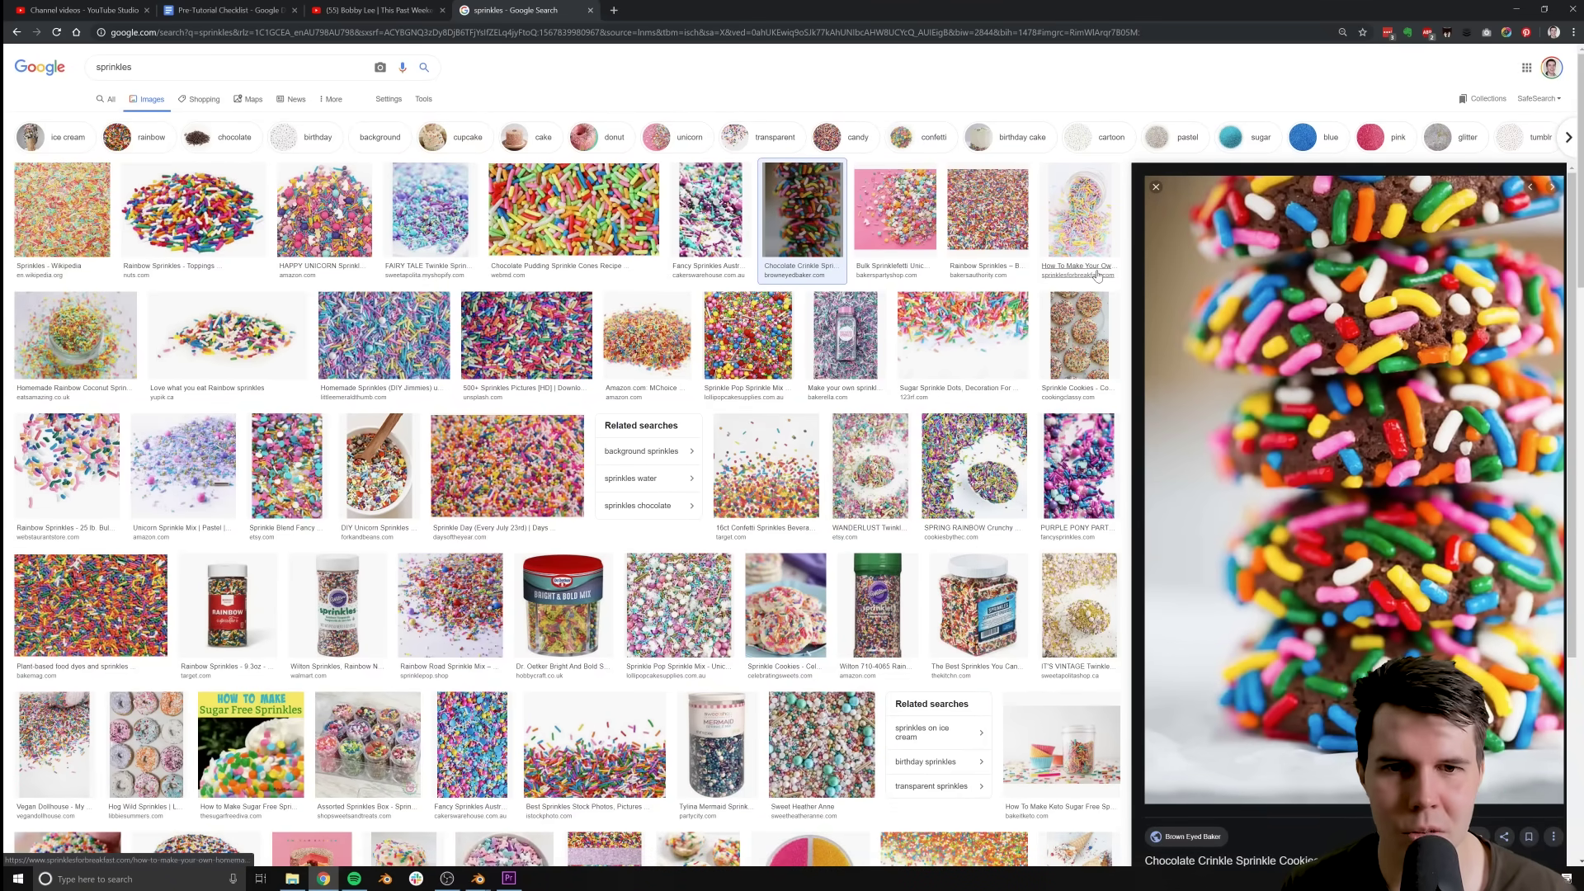
click(987, 210)
scroll(1235, 258, down, 2)
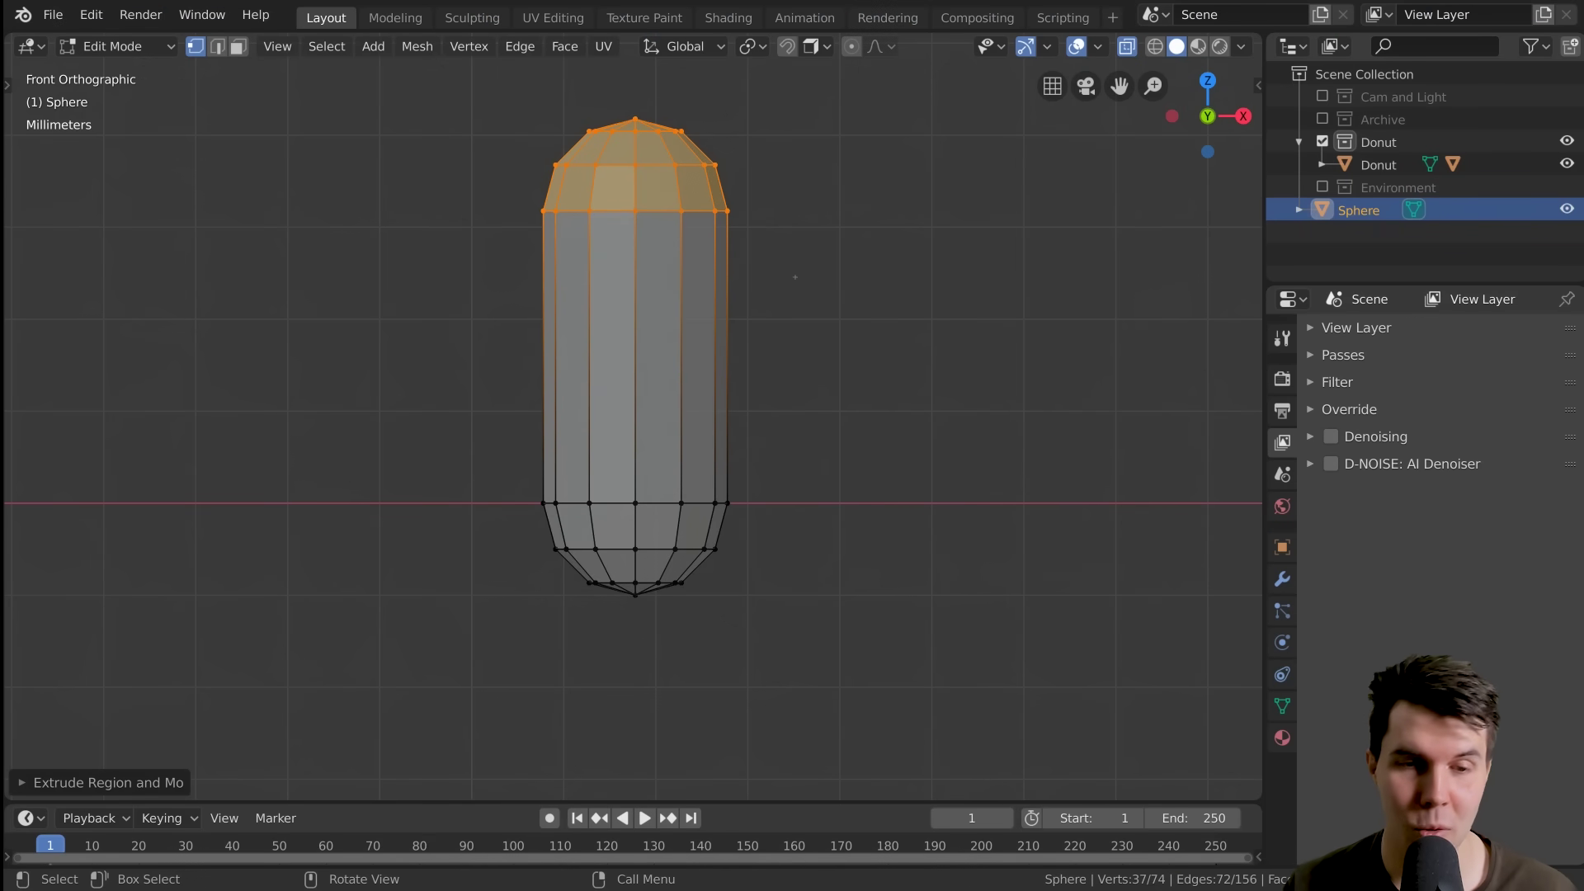
Back in Blender, flatten the capsule's upper cap by scaling it along Z and check the shape in Object Mode
shift+middle_drag(795, 278, 781, 343)
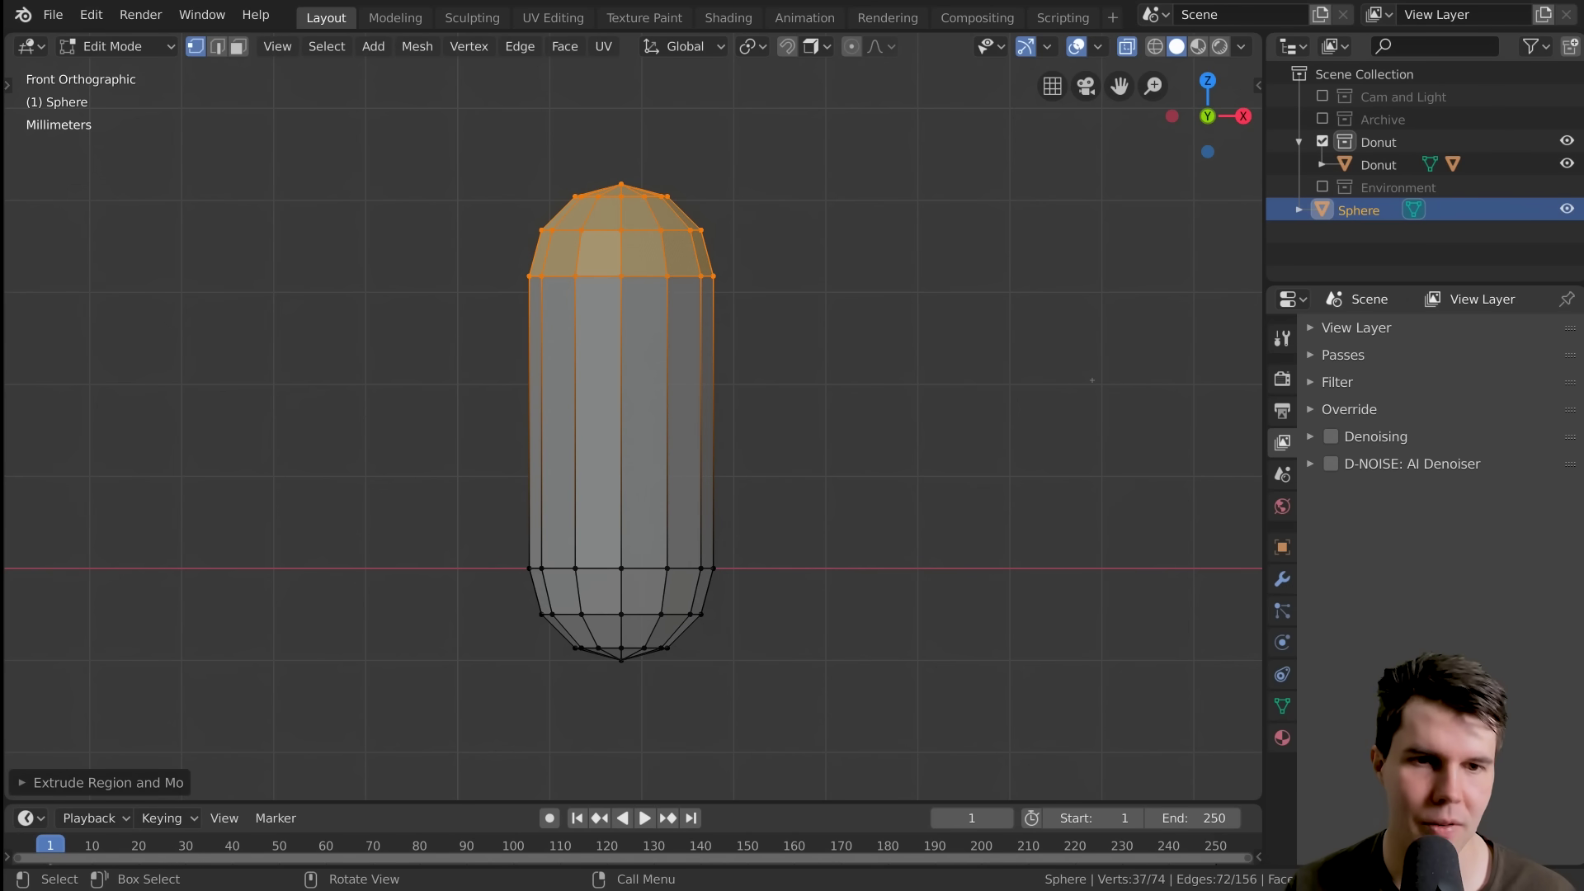
key(s)
key(z)
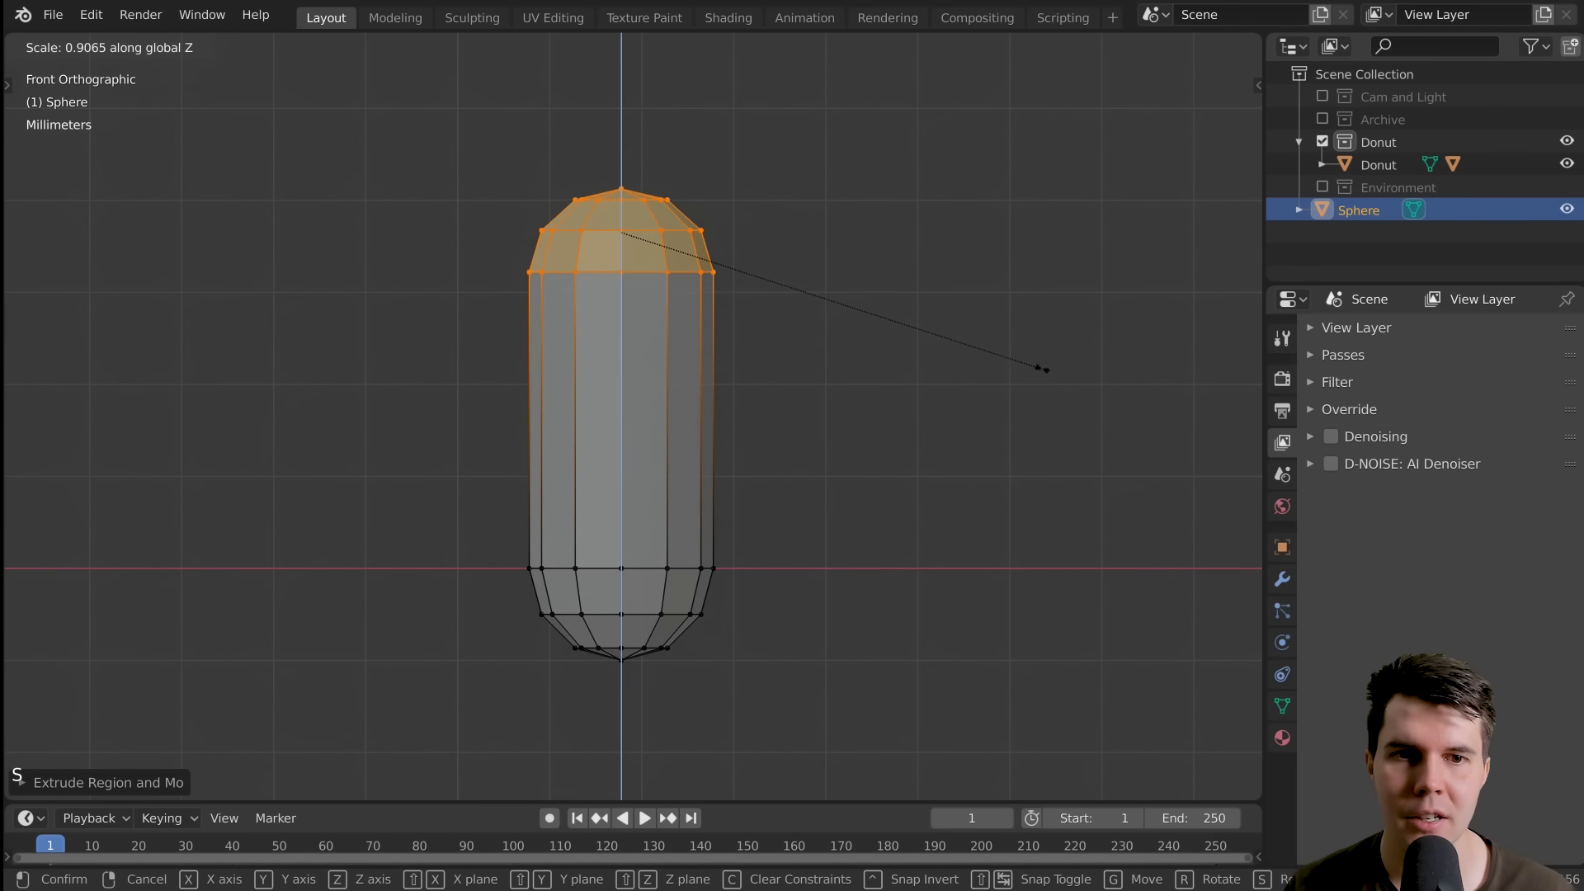
click(794, 272)
middle_drag(794, 271, 741, 331)
scroll(700, 307, down, 2)
key(Tab)
middle_drag(741, 332, 714, 354)
Box-select the capsule's lower cap in front view, flatten it along Z to match the upper end, and return to Object Mode
key(Tab)
key(KP_1)
key(alt+a)
key(b)
drag(417, 443, 888, 577)
key(s)
key(z)
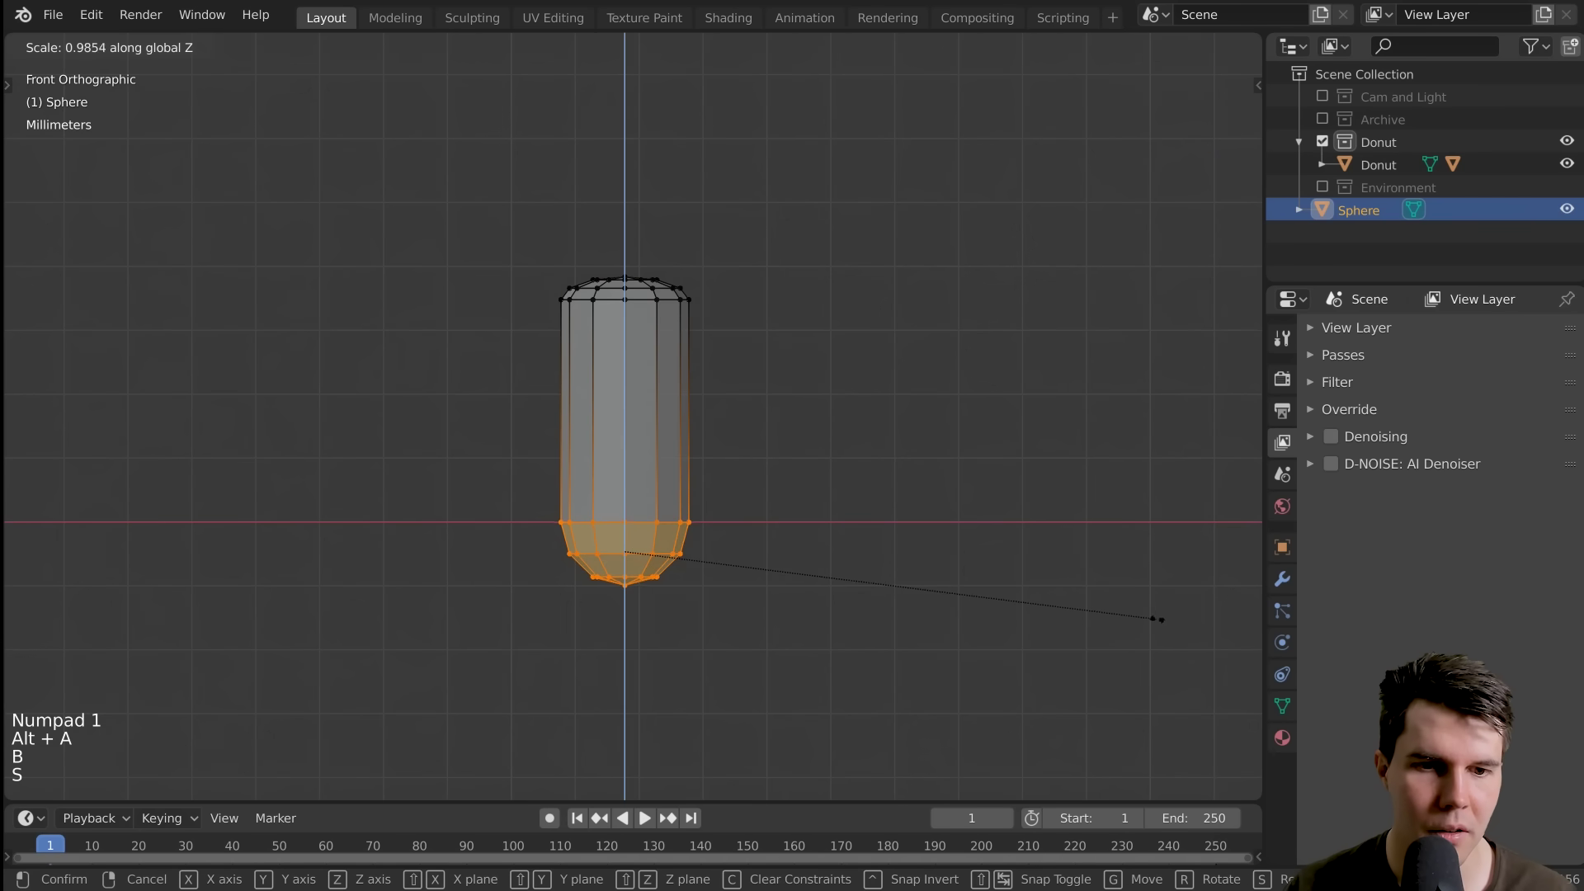
click(850, 560)
key(Tab)
middle_drag(767, 422, 600, 463)
middle_drag(668, 422, 813, 408)
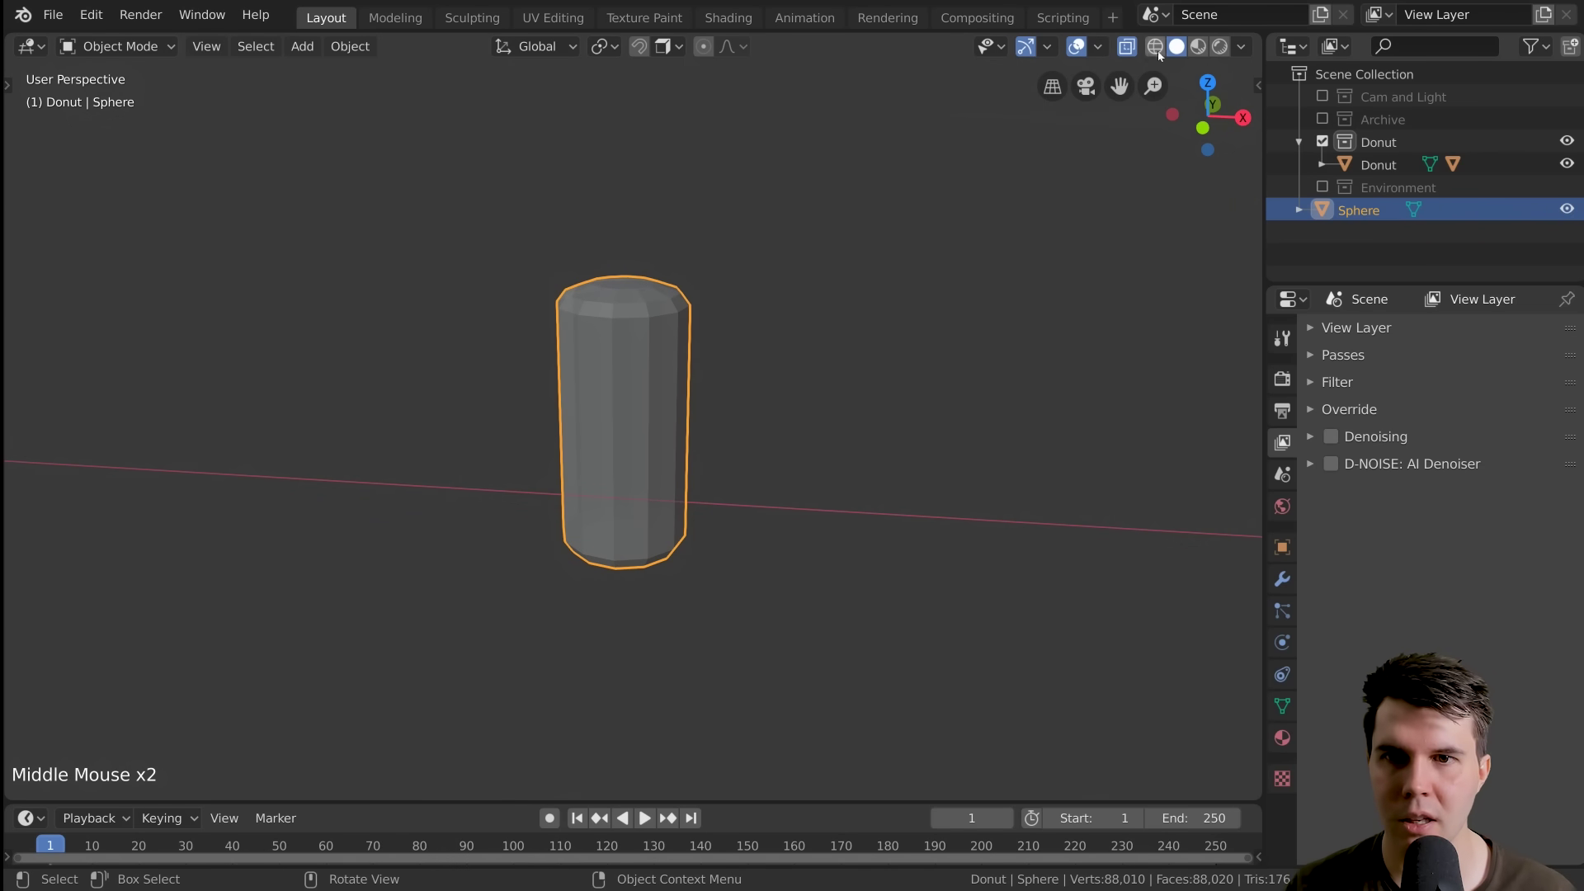
Turn off X-ray display and apply smooth shading to the sprinkle
click(1127, 46)
middle_drag(826, 346, 868, 370)
scroll(740, 429, down, 3)
scroll(660, 380, up, 3)
right_click(583, 328)
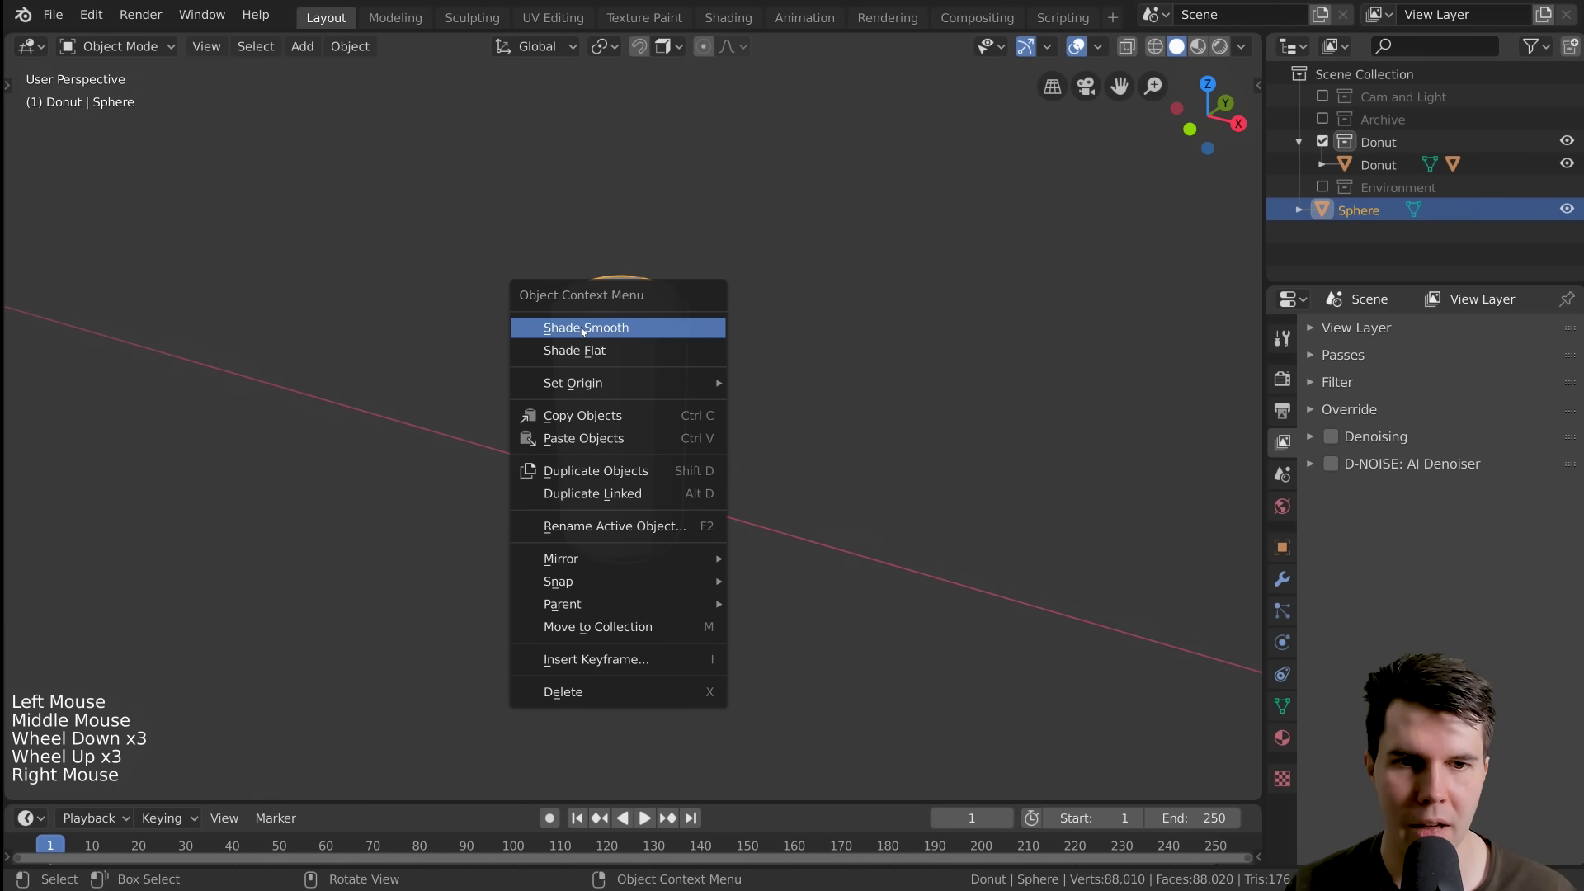
middle_drag(624, 328, 710, 343)
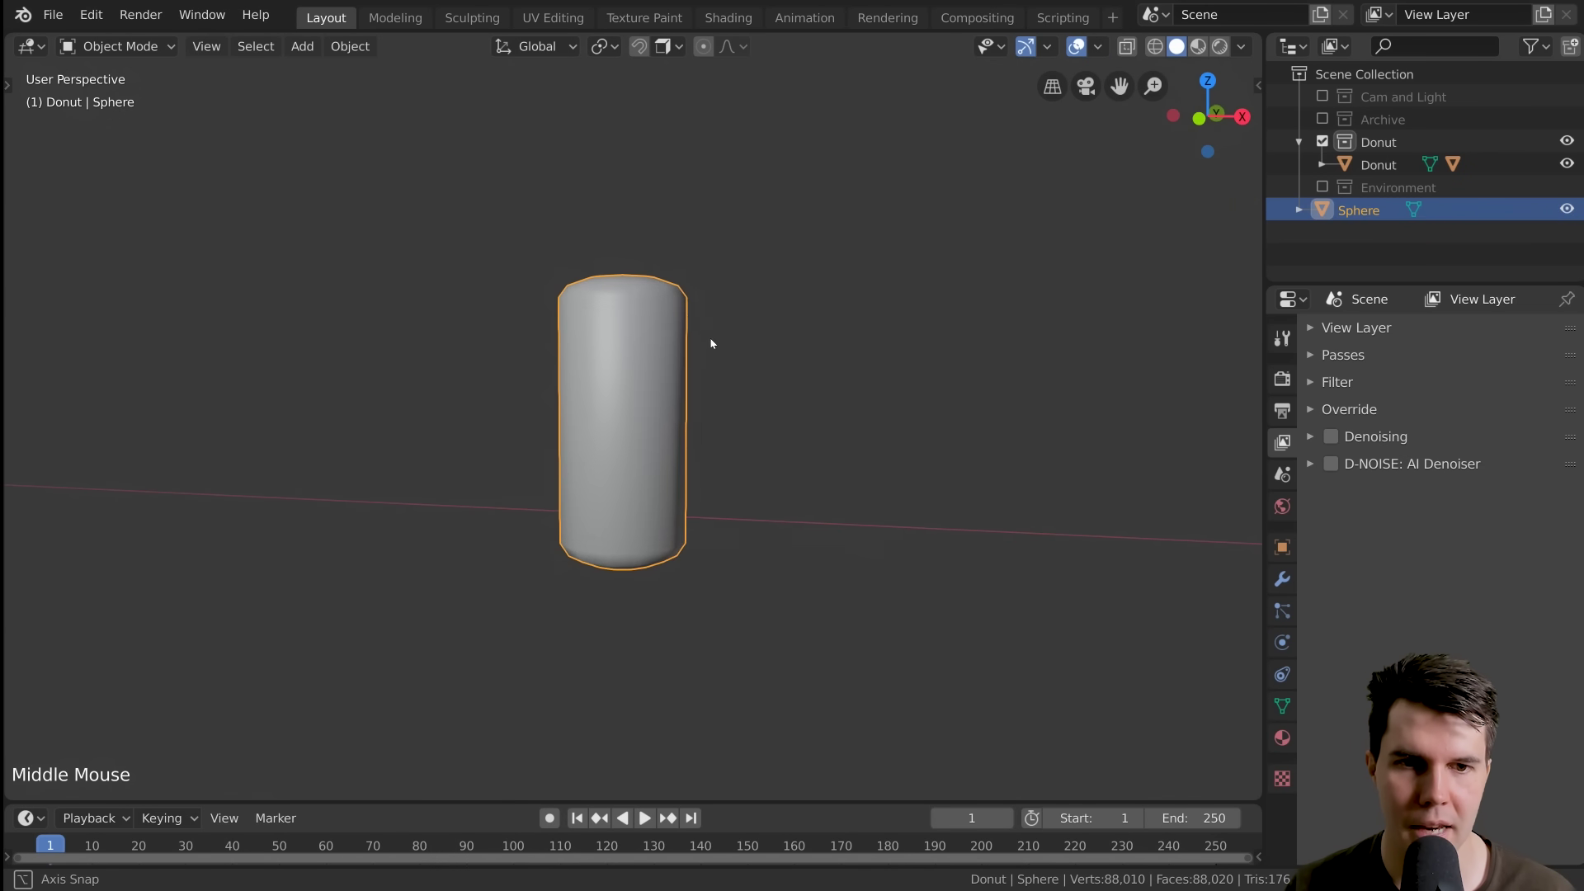
right_click(668, 343)
click(698, 338)
middle_drag(623, 396, 536, 289)
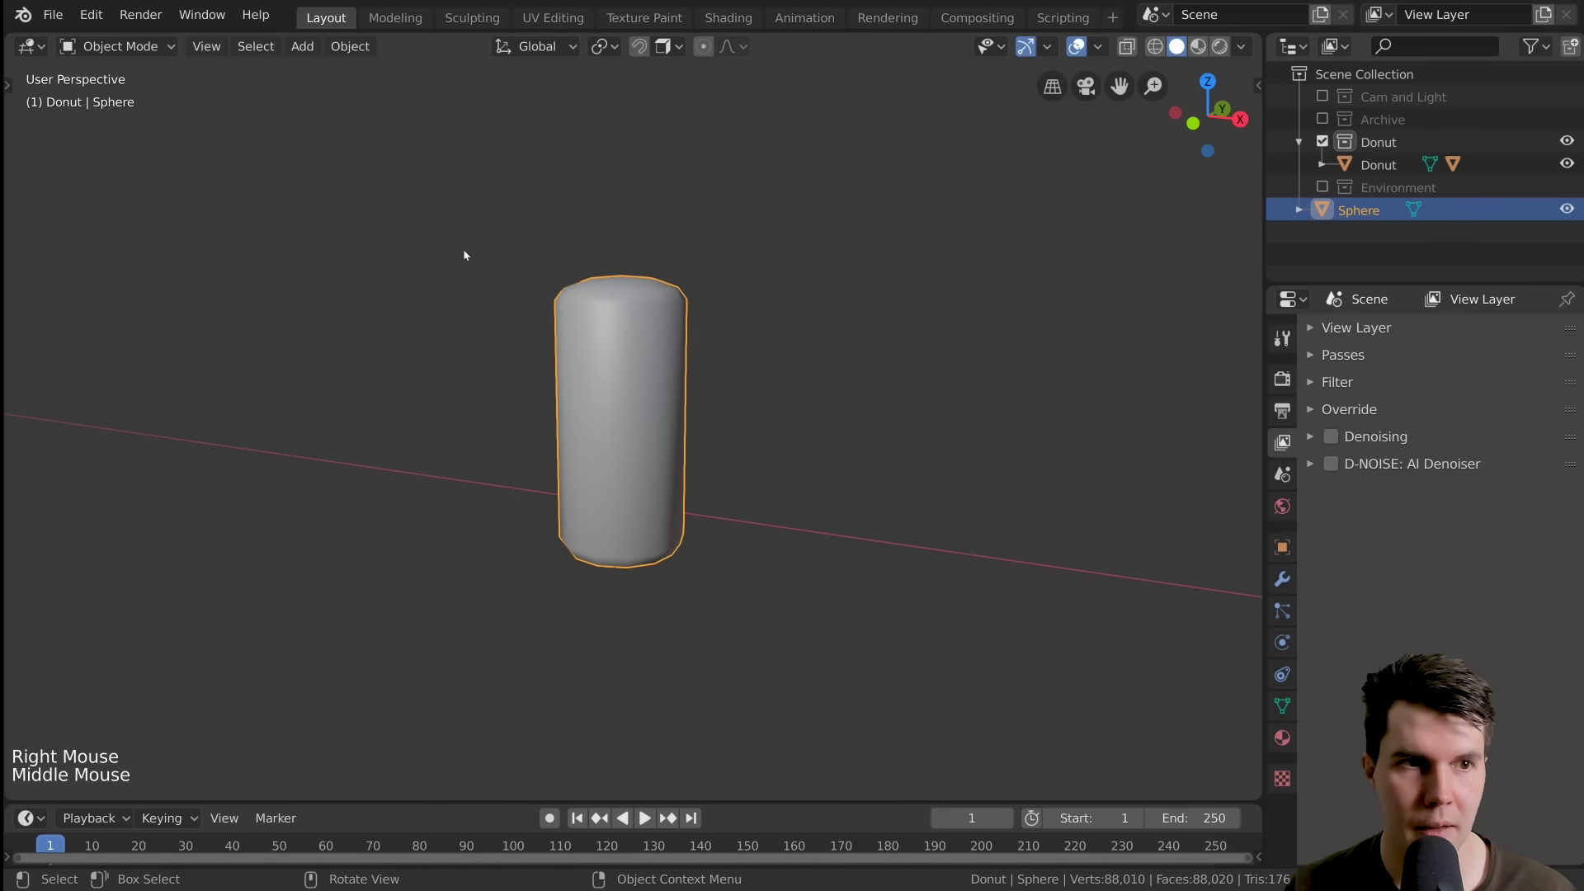
click(116, 46)
right_click(627, 305)
Bring the donut into view and move the sprinkle onto the upper surface of the icing
scroll(736, 493, down, 9)
scroll(701, 430, down, 11)
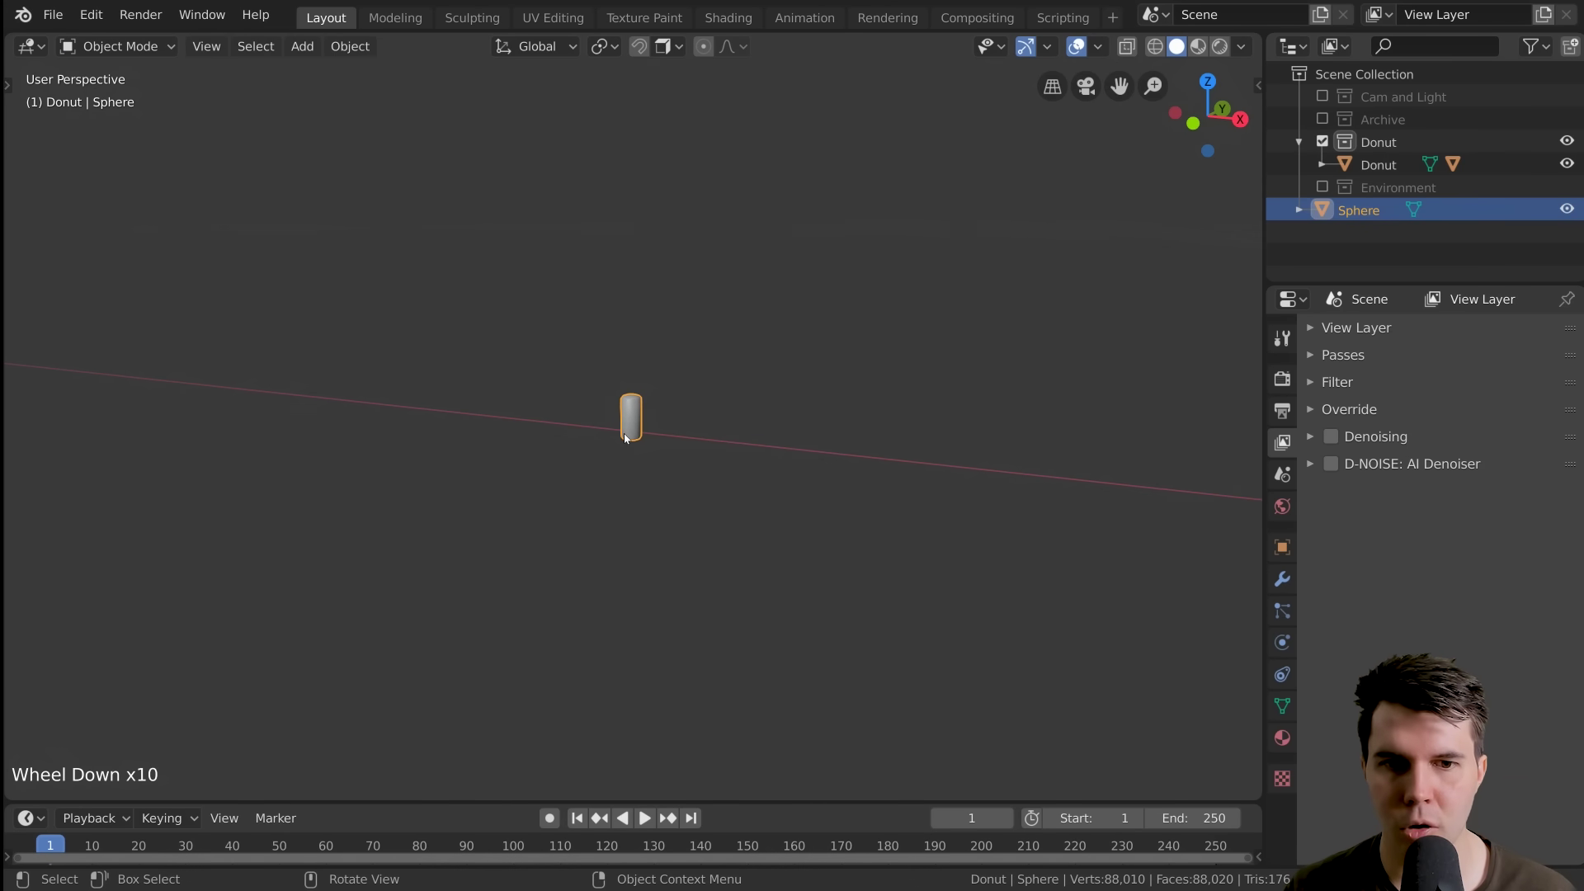
scroll(684, 440, up, 1)
scroll(684, 440, up, 1)
middle_drag(685, 440, 293, 452)
scroll(644, 484, up, 2)
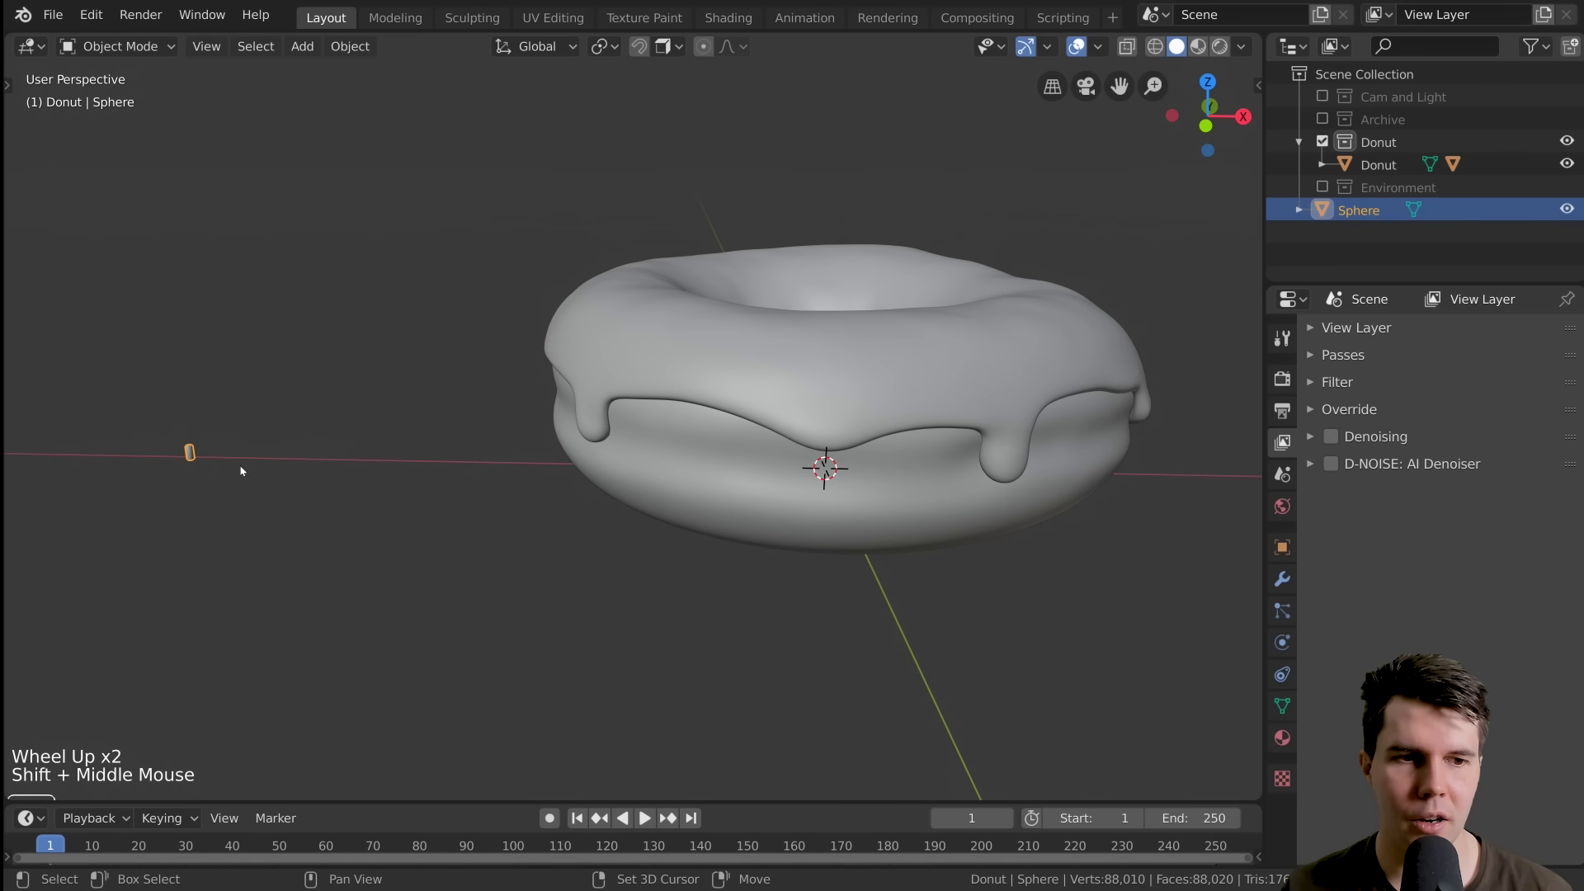
key(g)
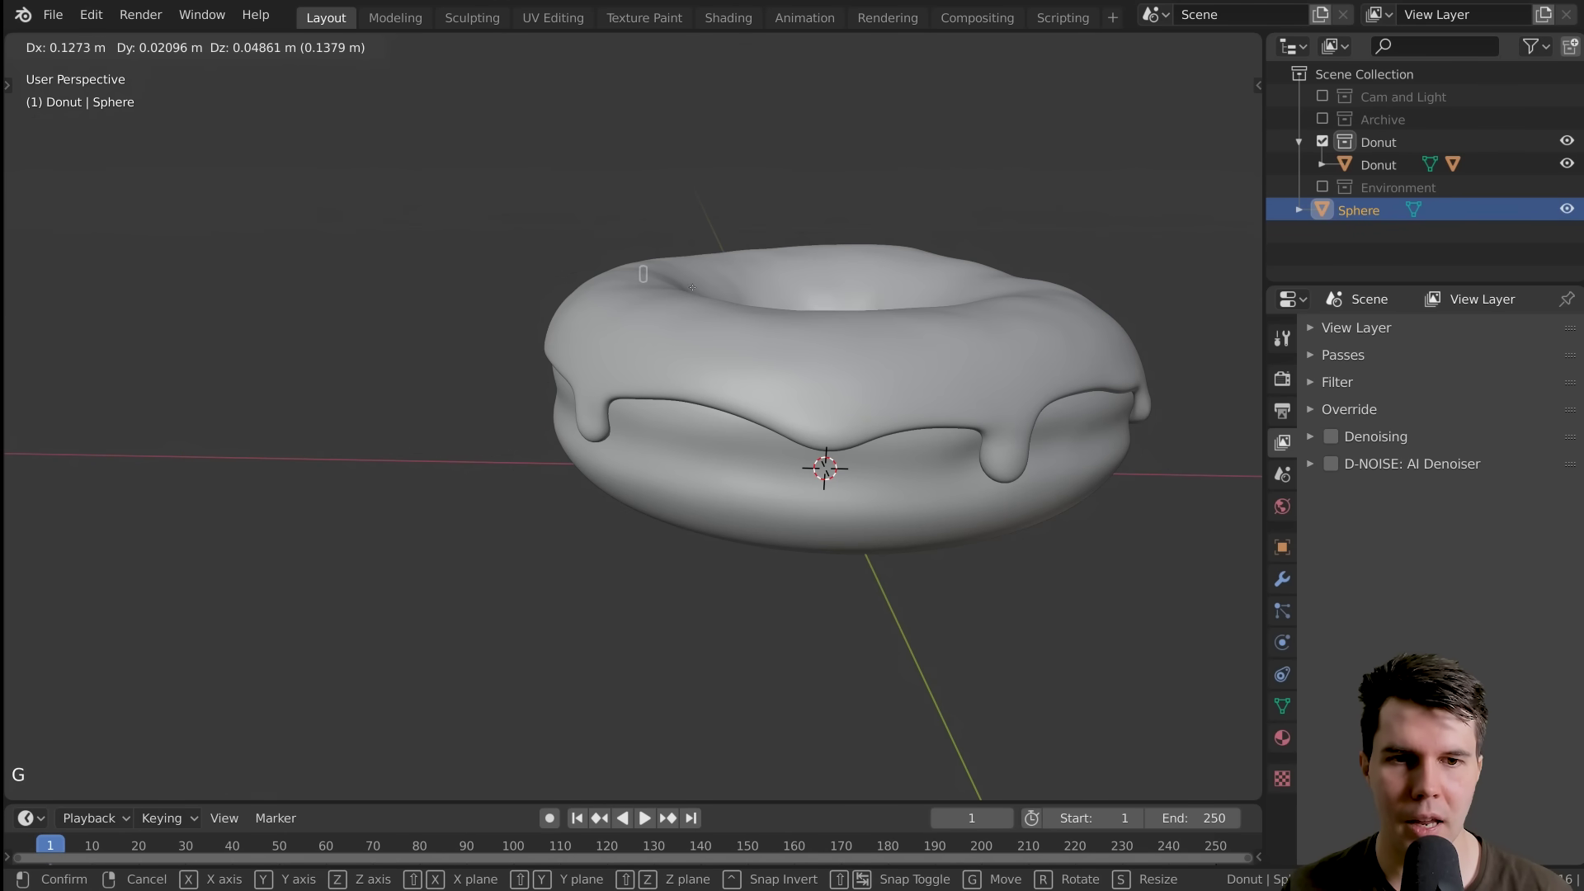
click(699, 272)
Duplicate the sprinkle twice across the top of the icing and rotate the last copy so it lies flat
key(shift+d)
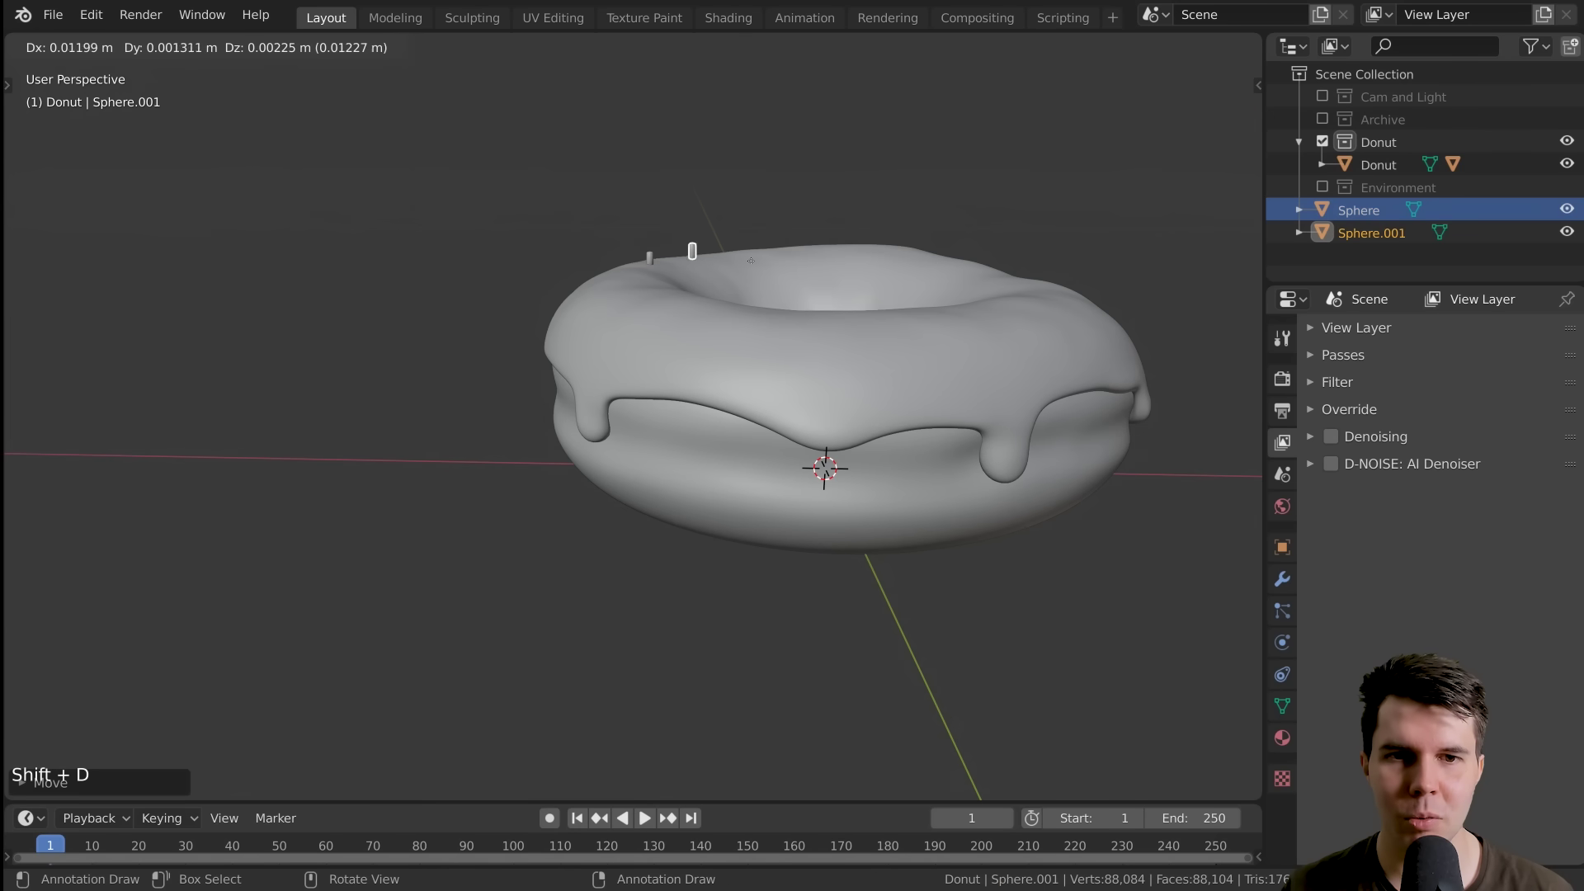
click(864, 261)
key(shift+d)
click(974, 264)
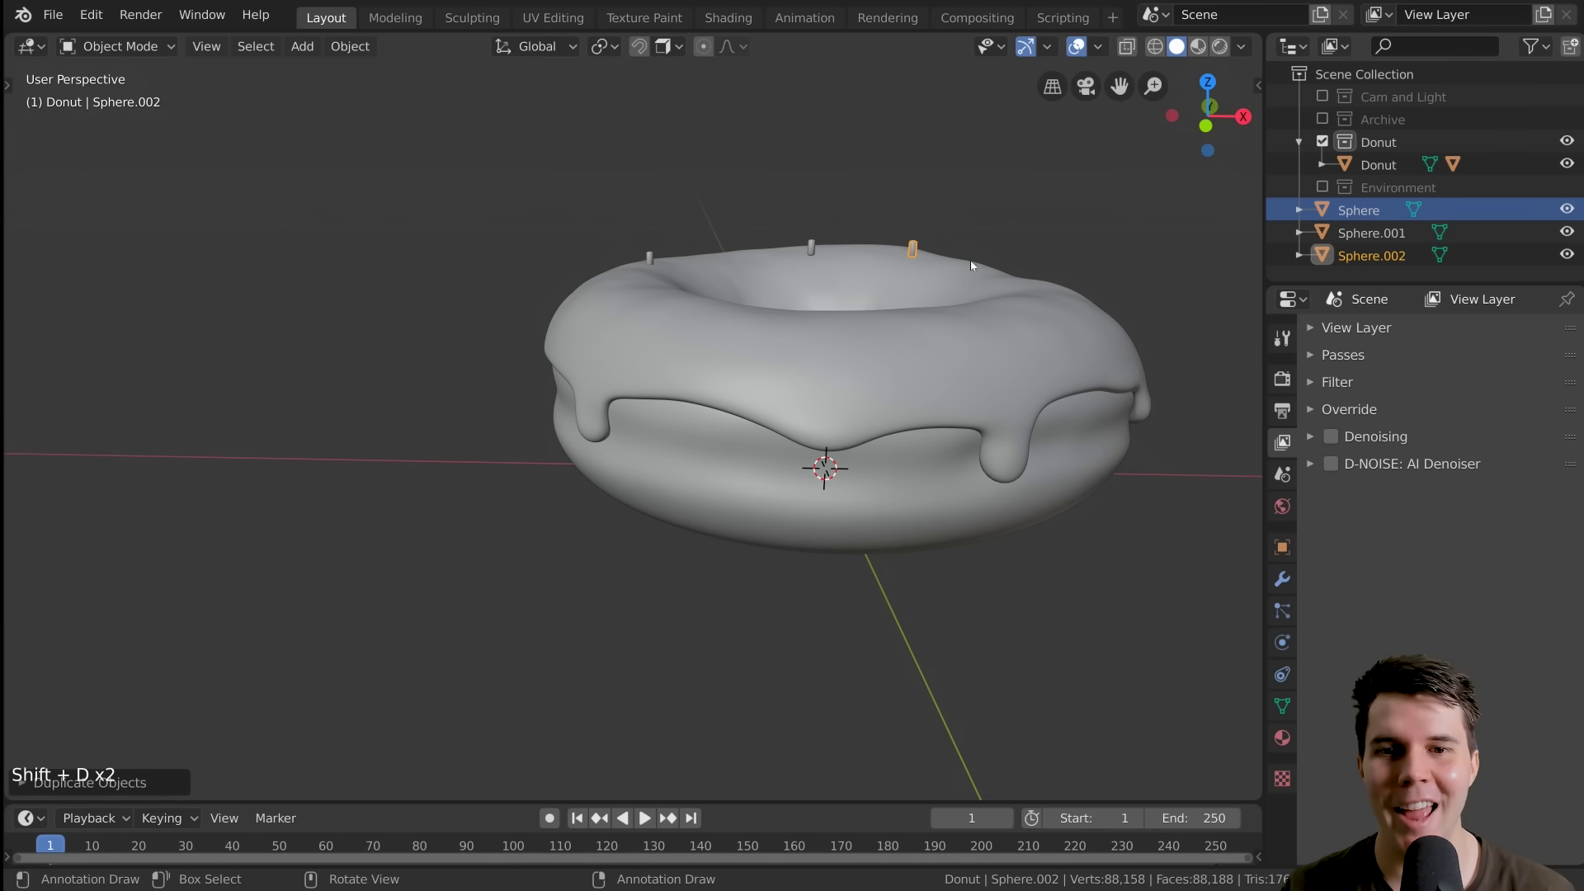
key(r)
click(1021, 467)
key(r)
click(1008, 314)
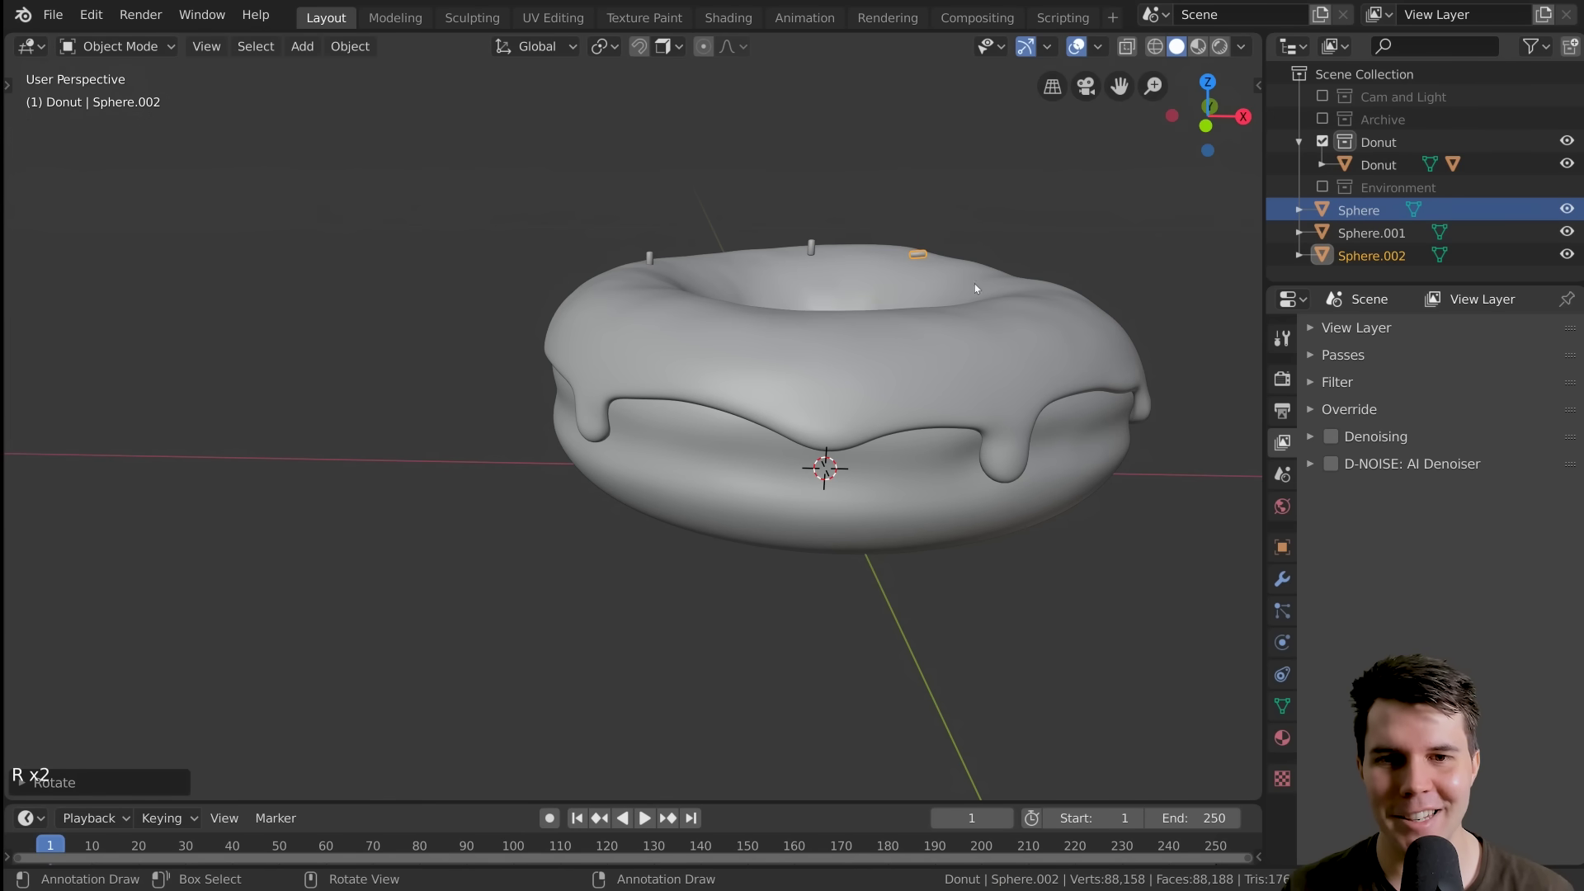
Delete both duplicated sprinkles
key(x)
click(815, 246)
click(816, 246)
key(x)
Select the remaining sprinkle, clear its location, and move it along the negative X axis until it sits well clear of the donut
click(650, 259)
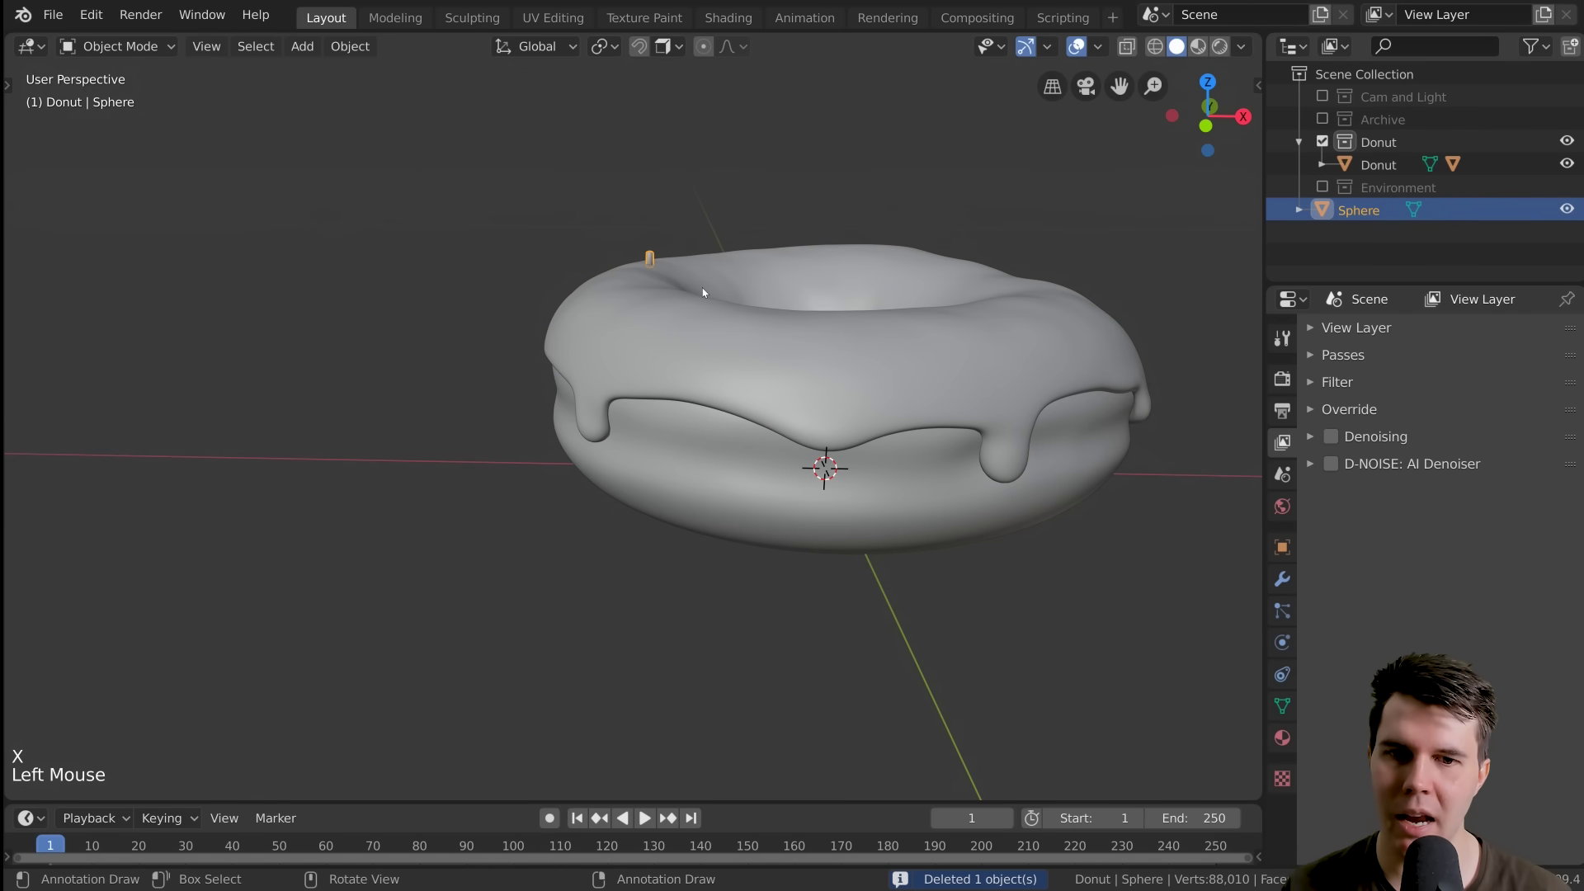
key(alt+g)
scroll(791, 393, down, 2)
shift+middle_drag(791, 392, 1081, 356)
key(g)
key(x)
middle_drag(556, 333, 406, 333)
click(407, 333)
Examine the finished sprinkle up close and compare its size with the donut
middle_drag(693, 373, 586, 416)
shift+scroll(586, 416, up, 1)
scroll(586, 416, up, 4)
key(KP_Decimal)
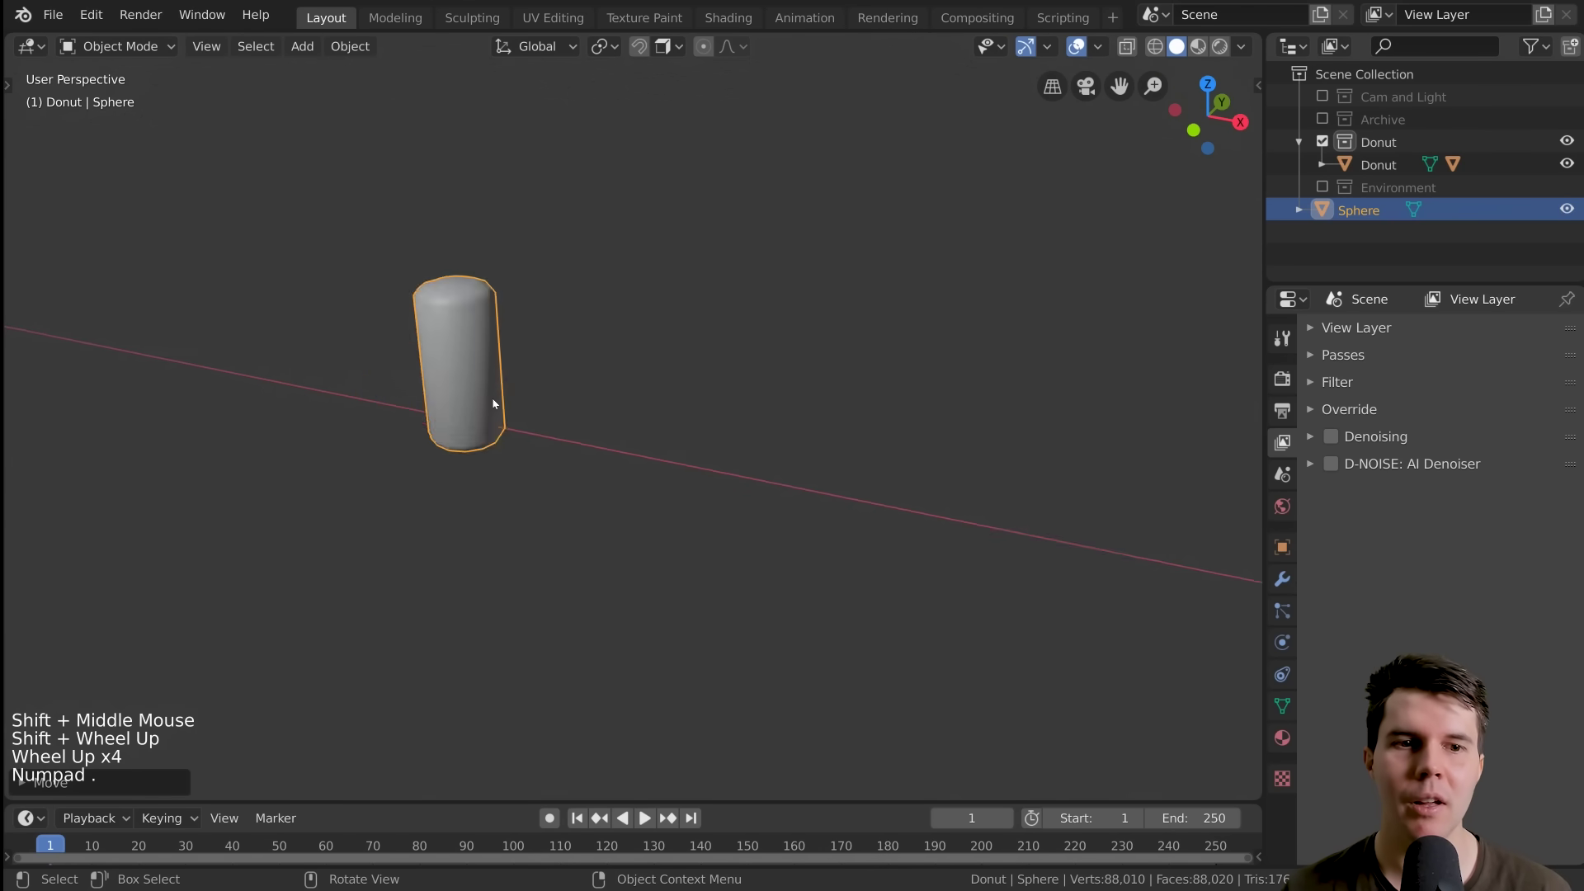
scroll(522, 400, down, 19)
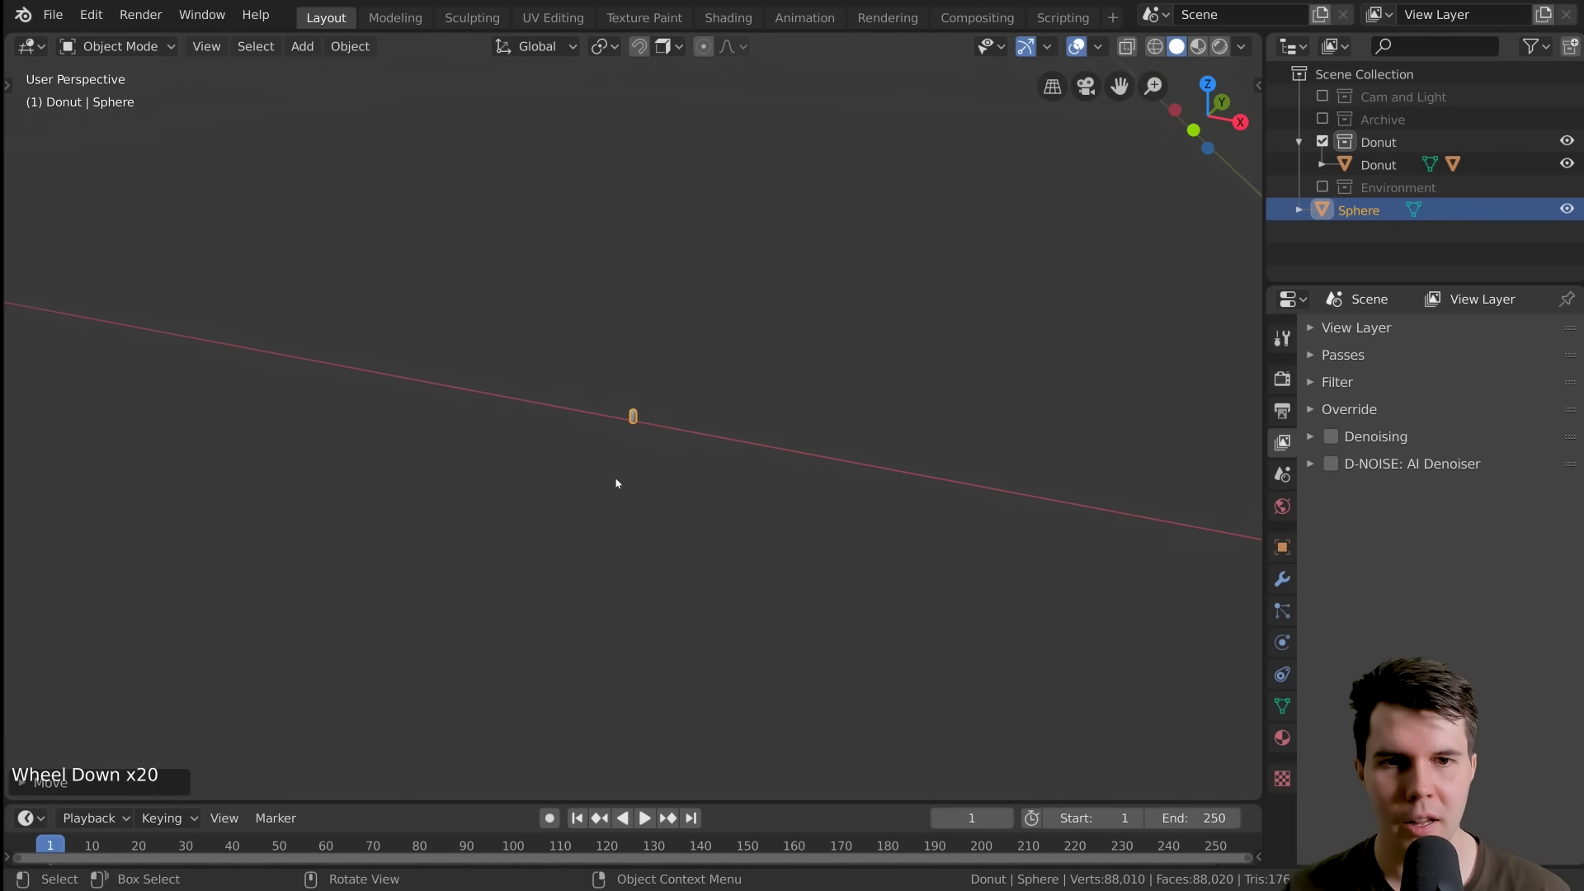
scroll(701, 442, down, 6)
scroll(767, 432, up, 8)
middle_drag(701, 442, 617, 405)
scroll(669, 399, up, 3)
scroll(669, 400, down, 9)
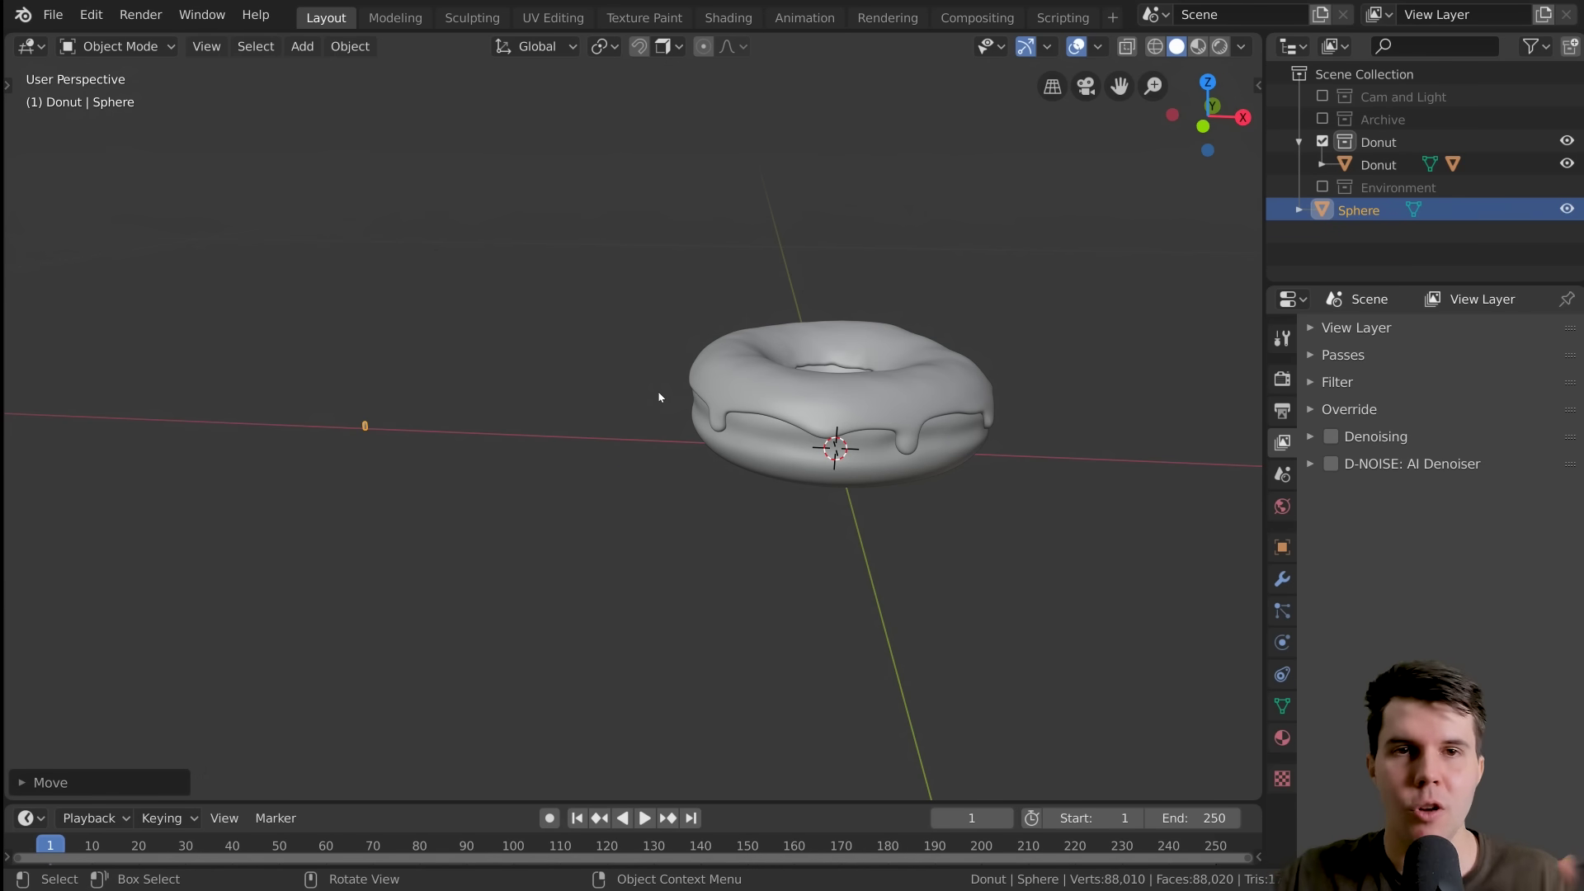
Select the icing and open its particle system settings
scroll(525, 452, up, 2)
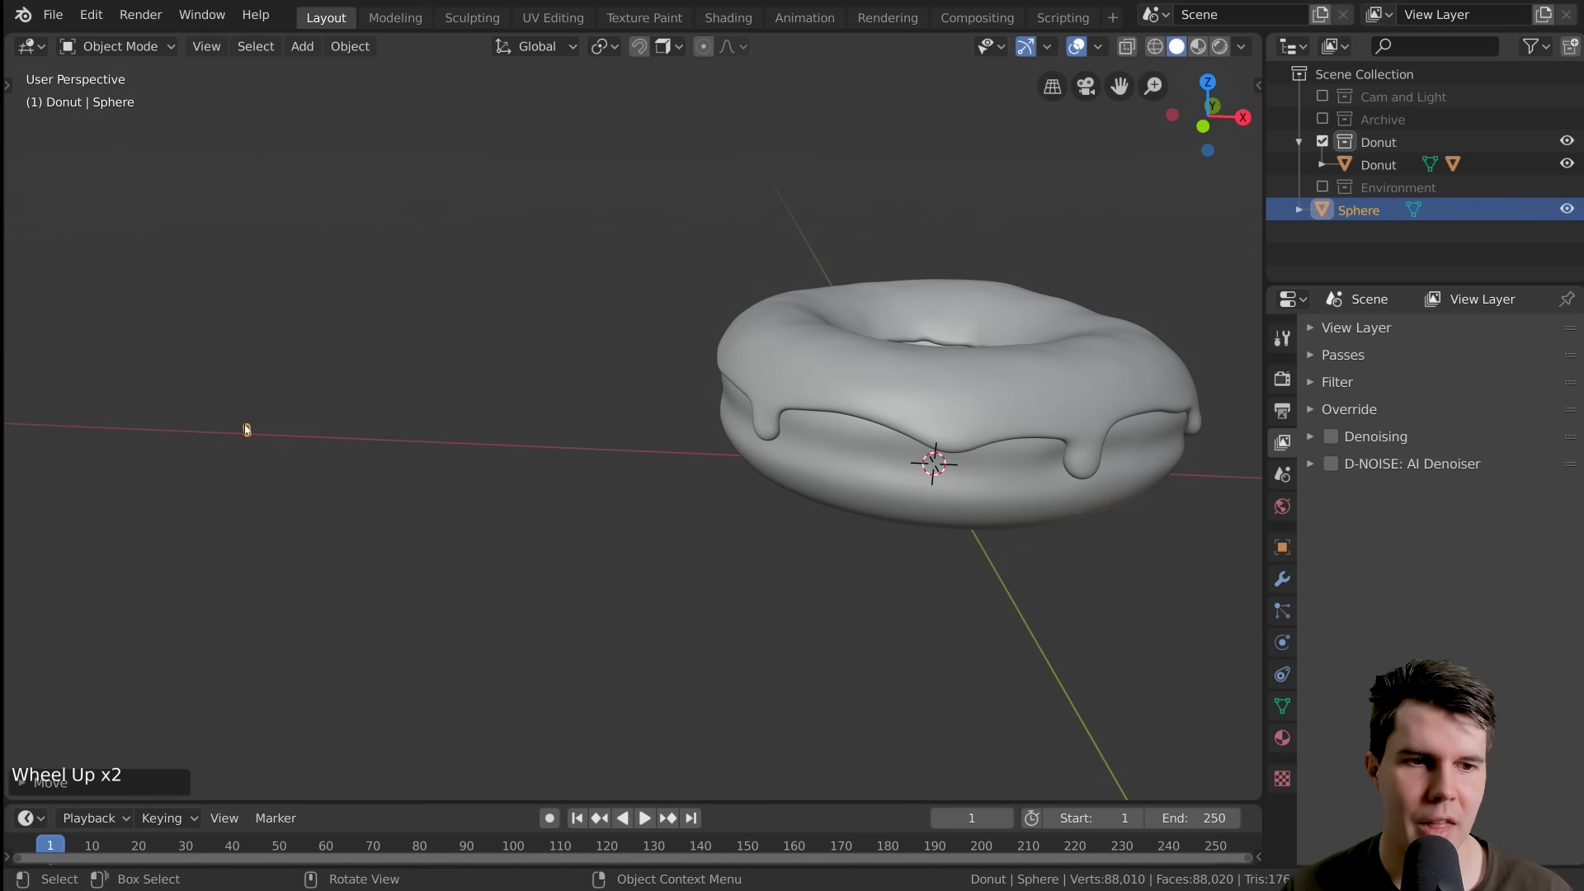
click(804, 377)
shift+middle_drag(845, 354, 749, 395)
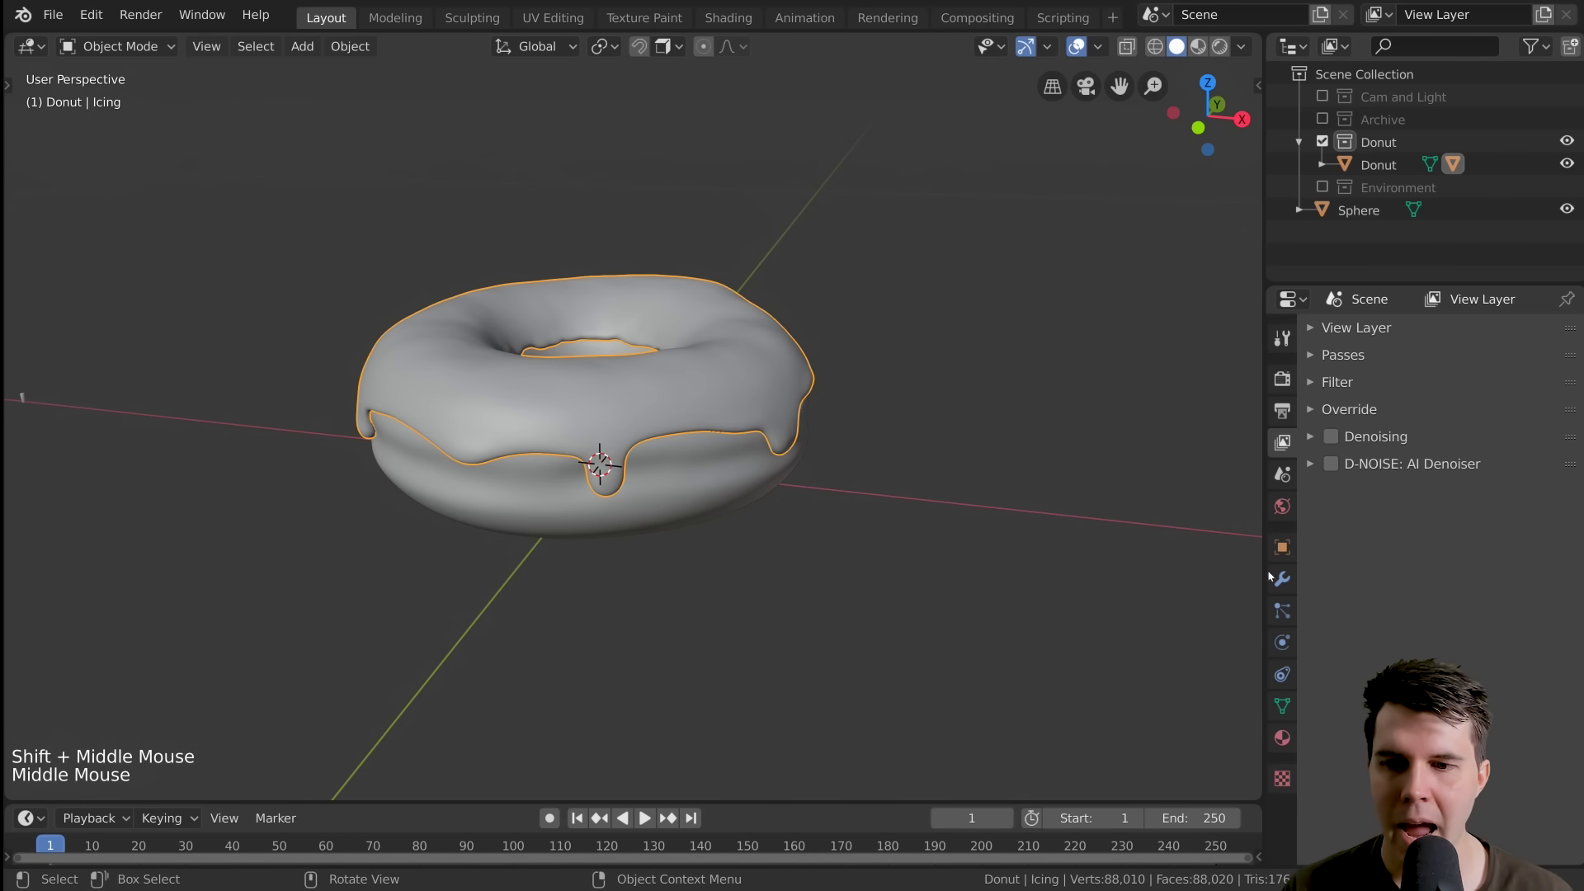
click(1283, 612)
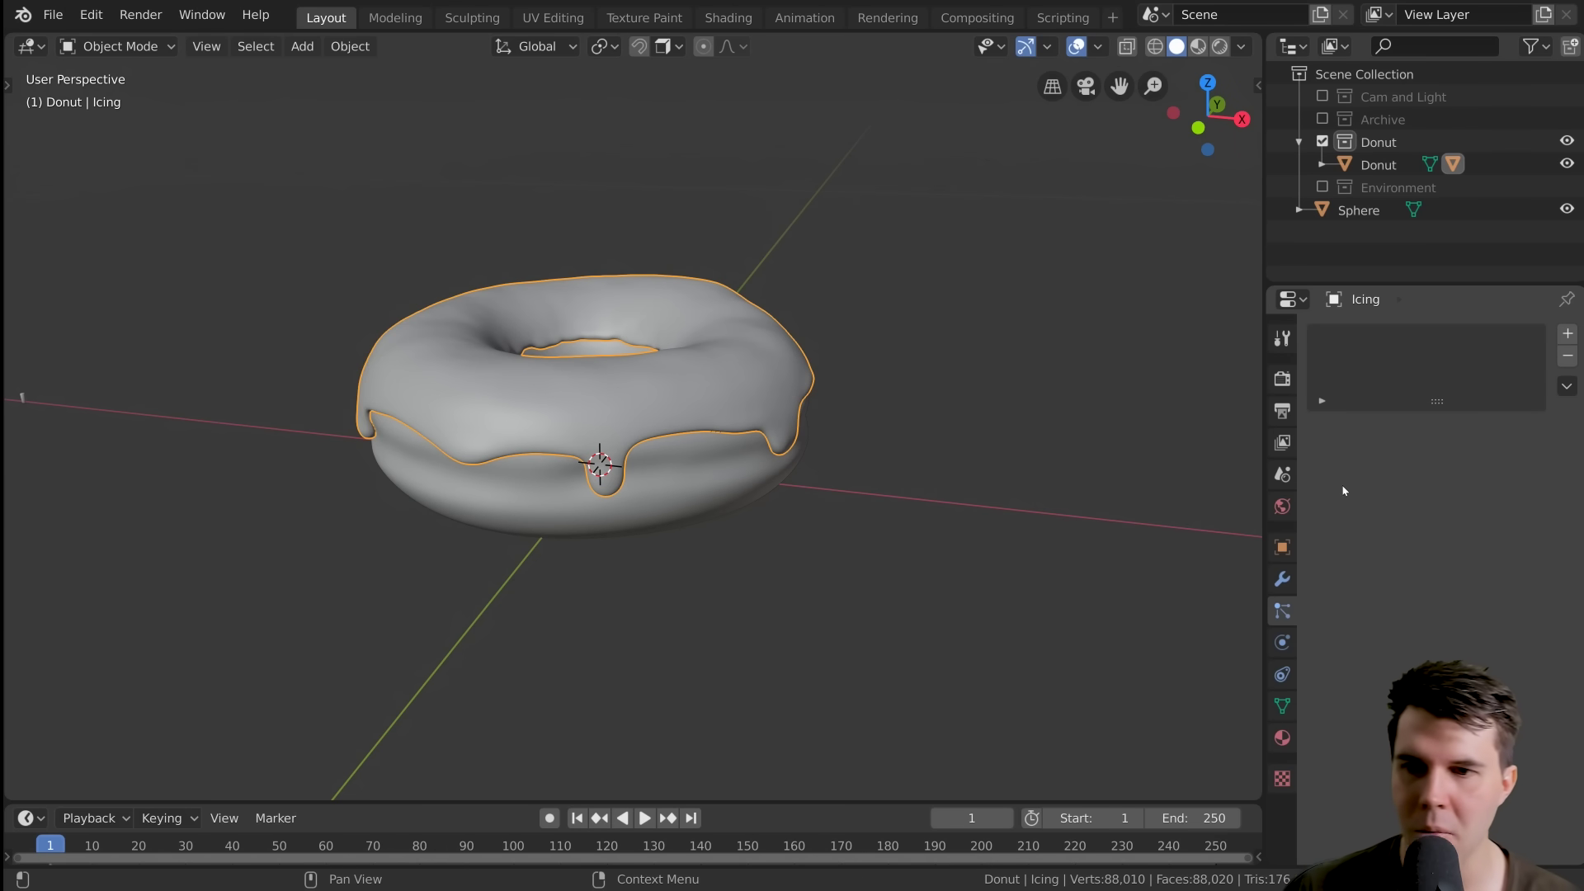
click(1569, 334)
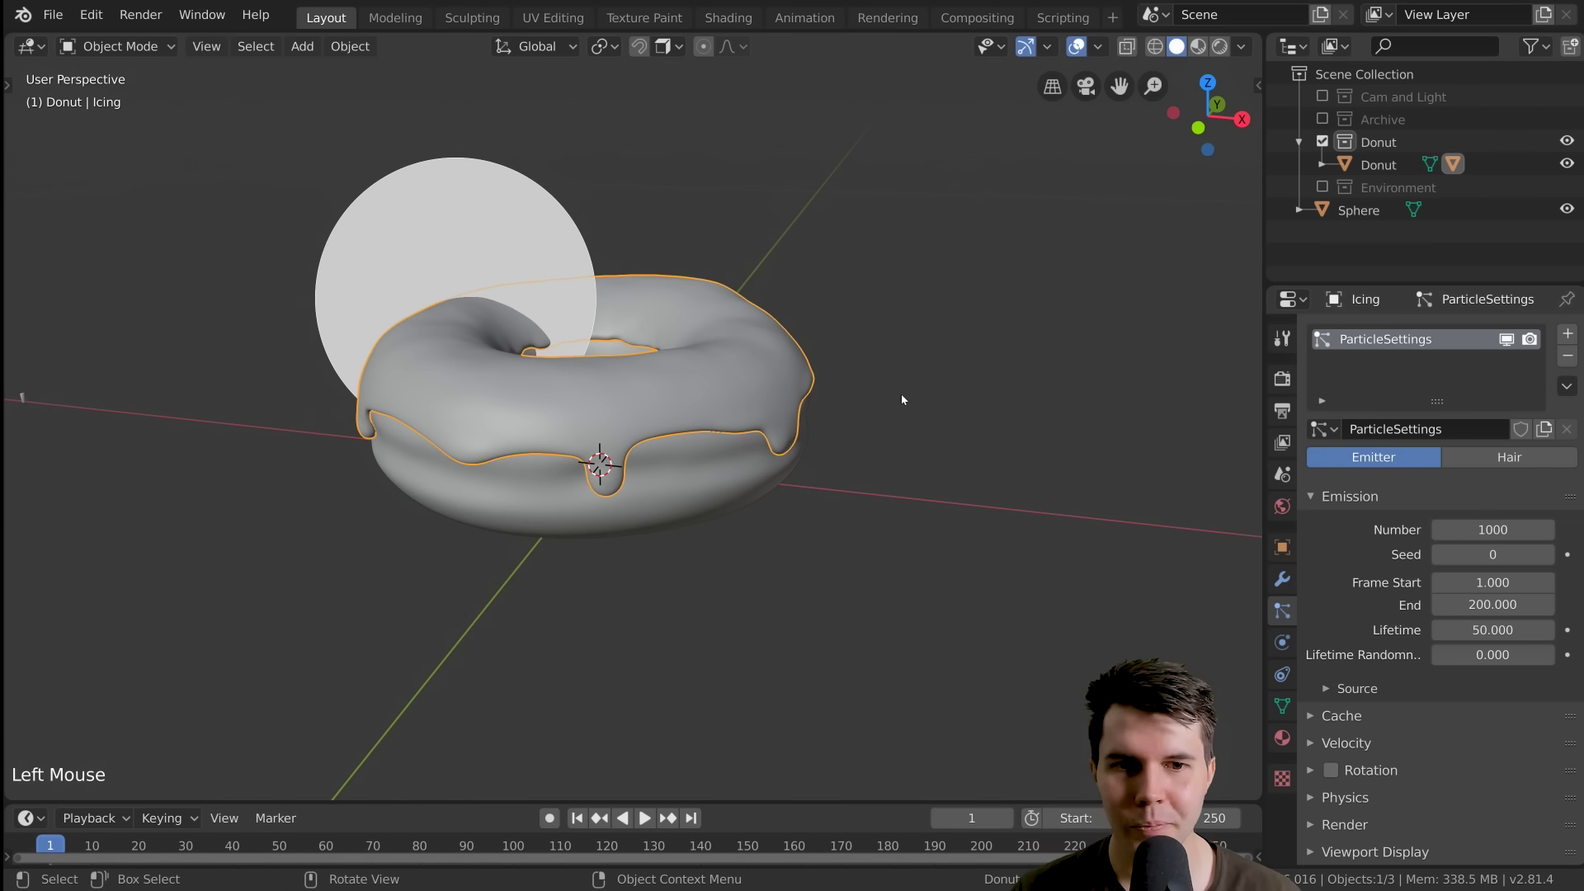
click(1567, 355)
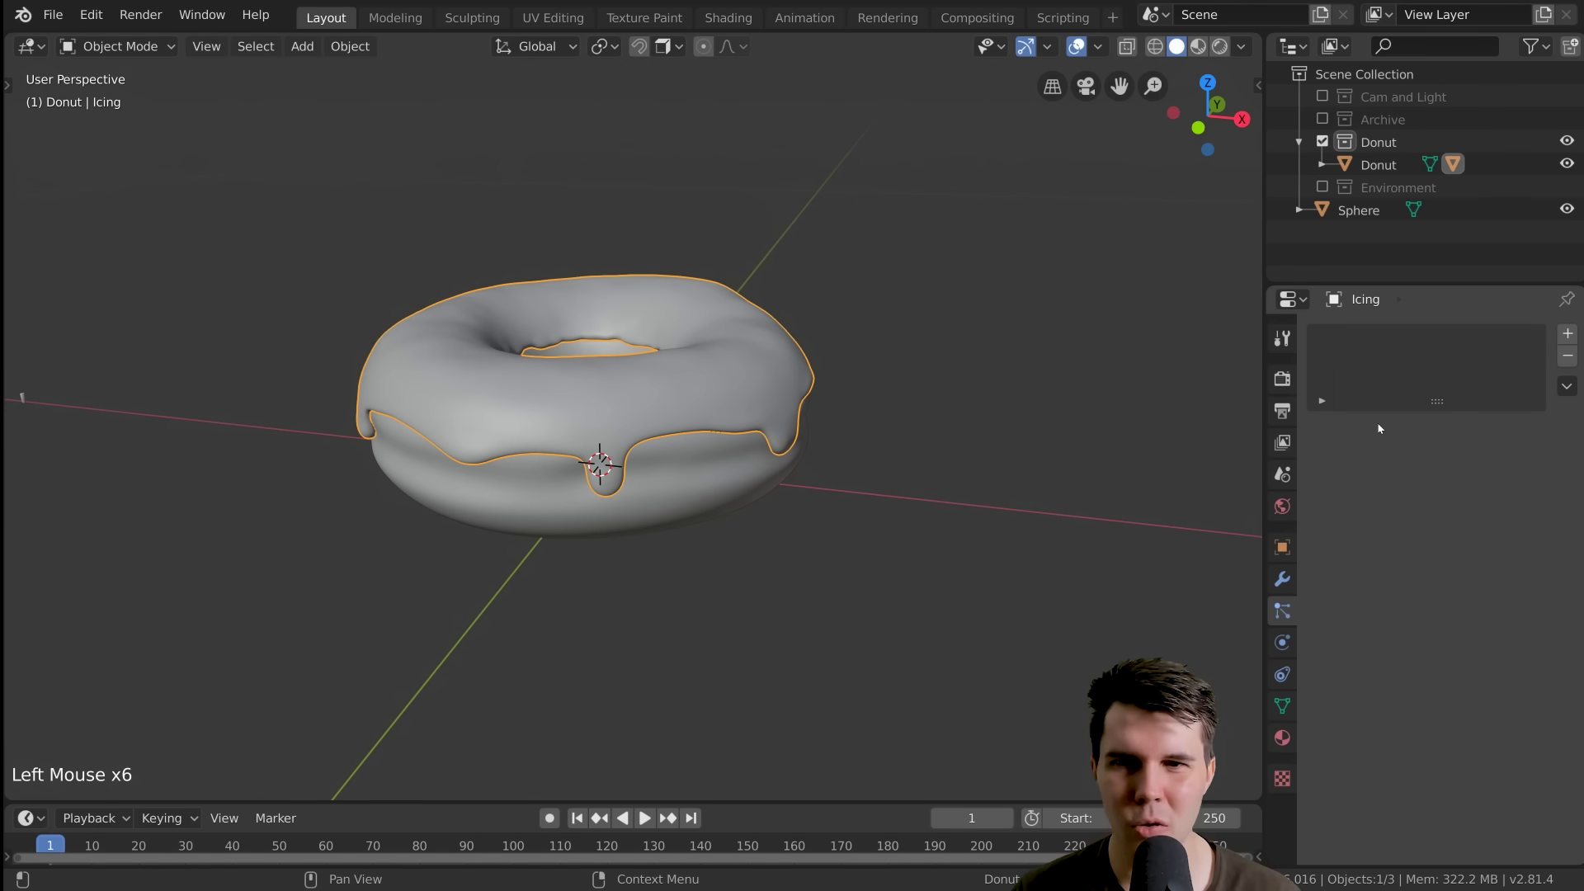
click(1282, 738)
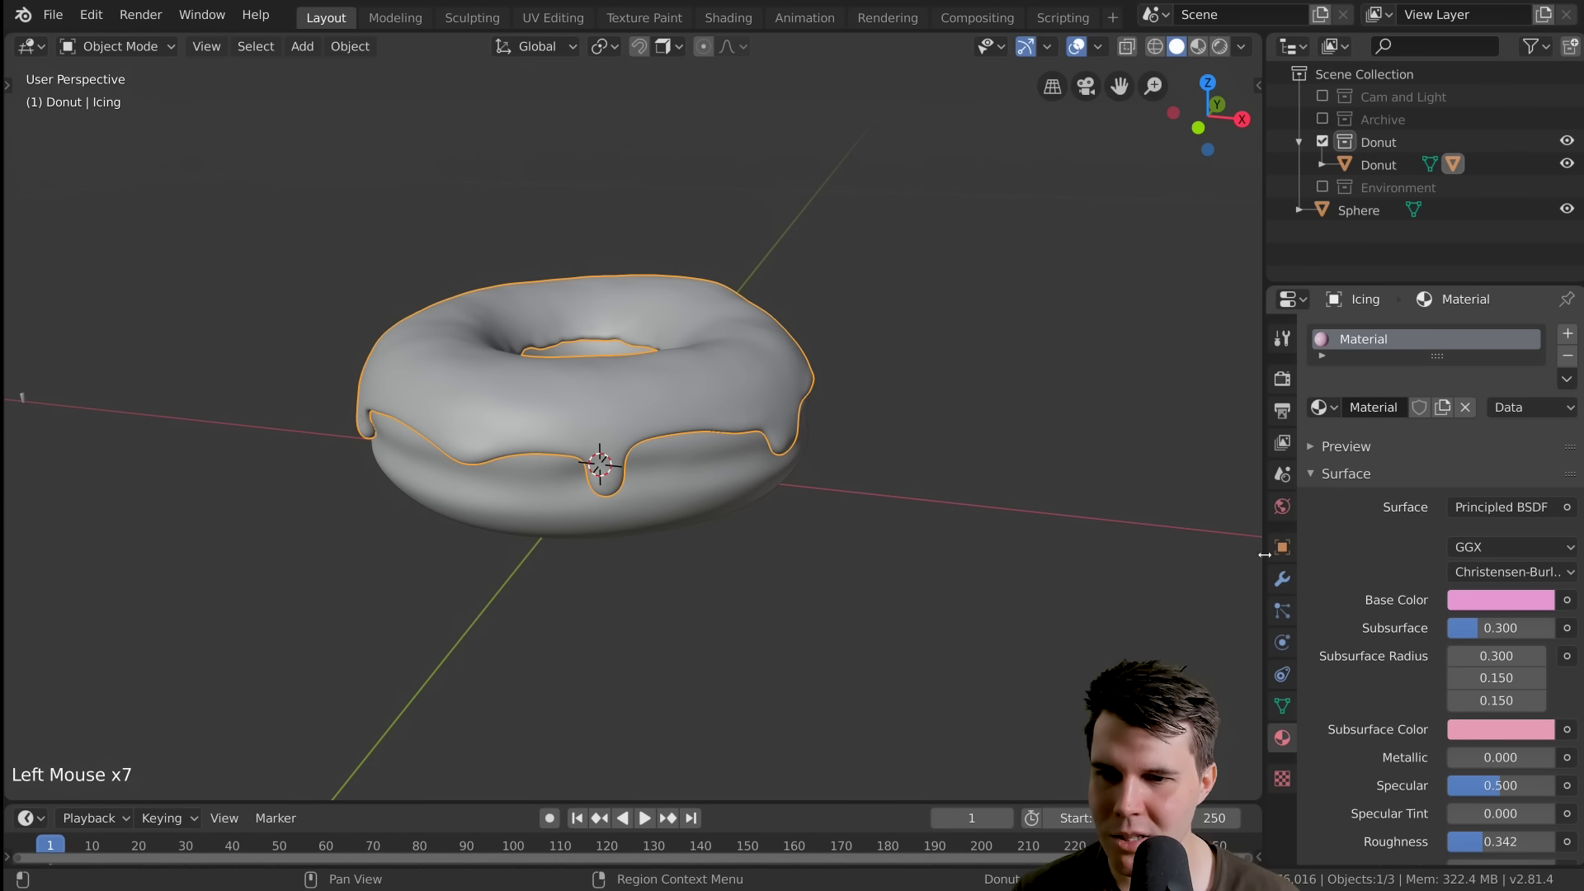
click(1282, 610)
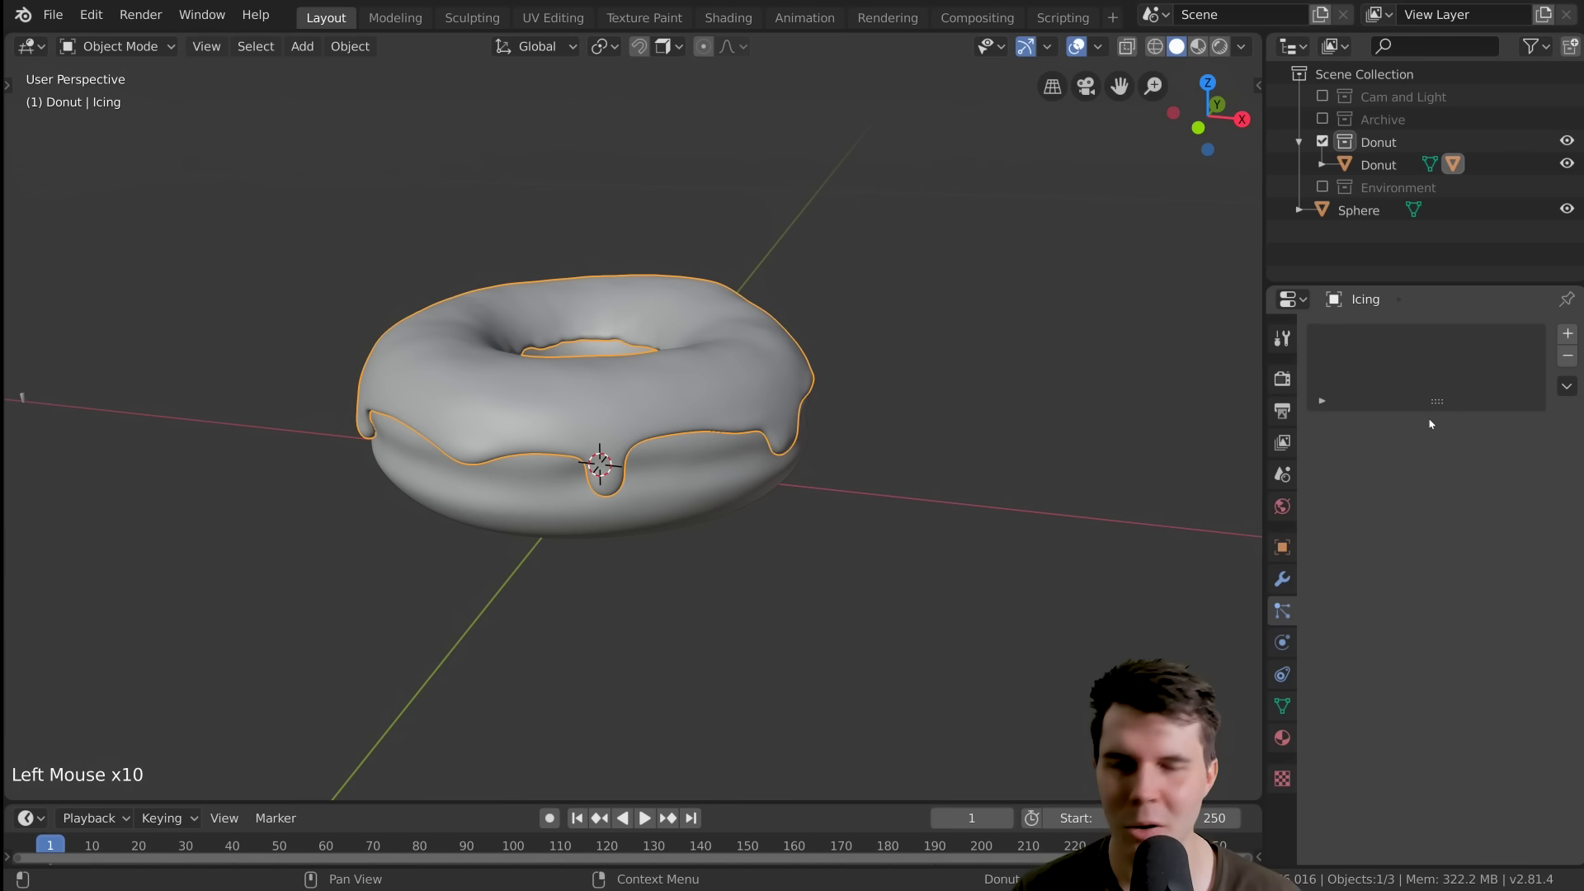
Add a new particle system to the icing
click(1567, 335)
scroll(790, 471, down, 1)
middle_drag(791, 470, 914, 499)
scroll(914, 499, down, 3)
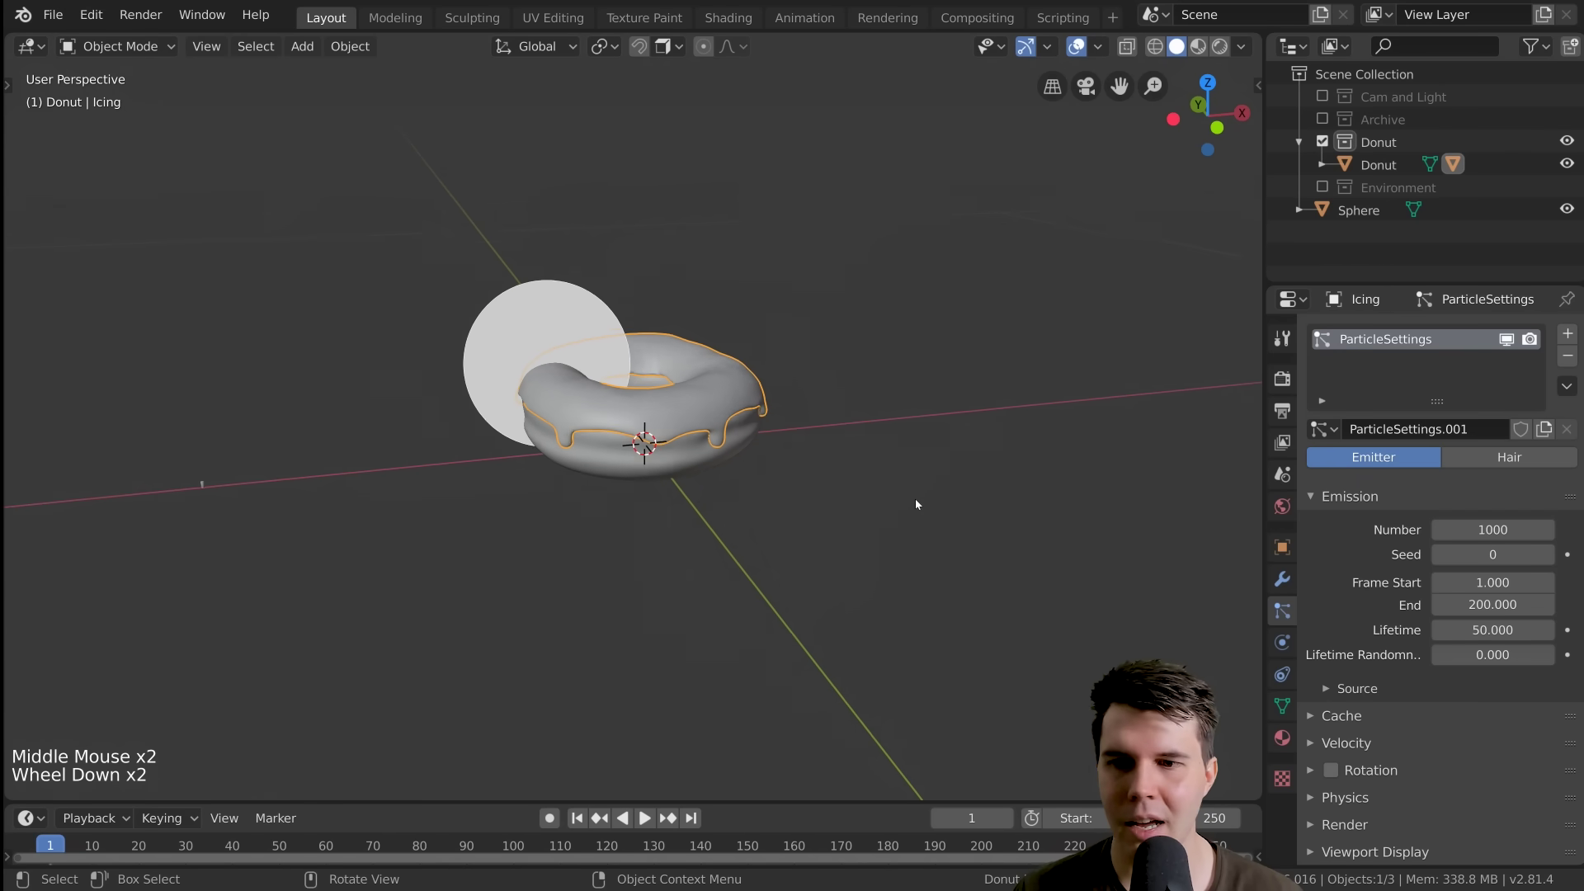
Play the animation to watch how the emitter particles behave around the donut, stopping it partway
key(space)
middle_drag(914, 498, 810, 526)
scroll(807, 525, down, 7)
scroll(807, 525, down, 4)
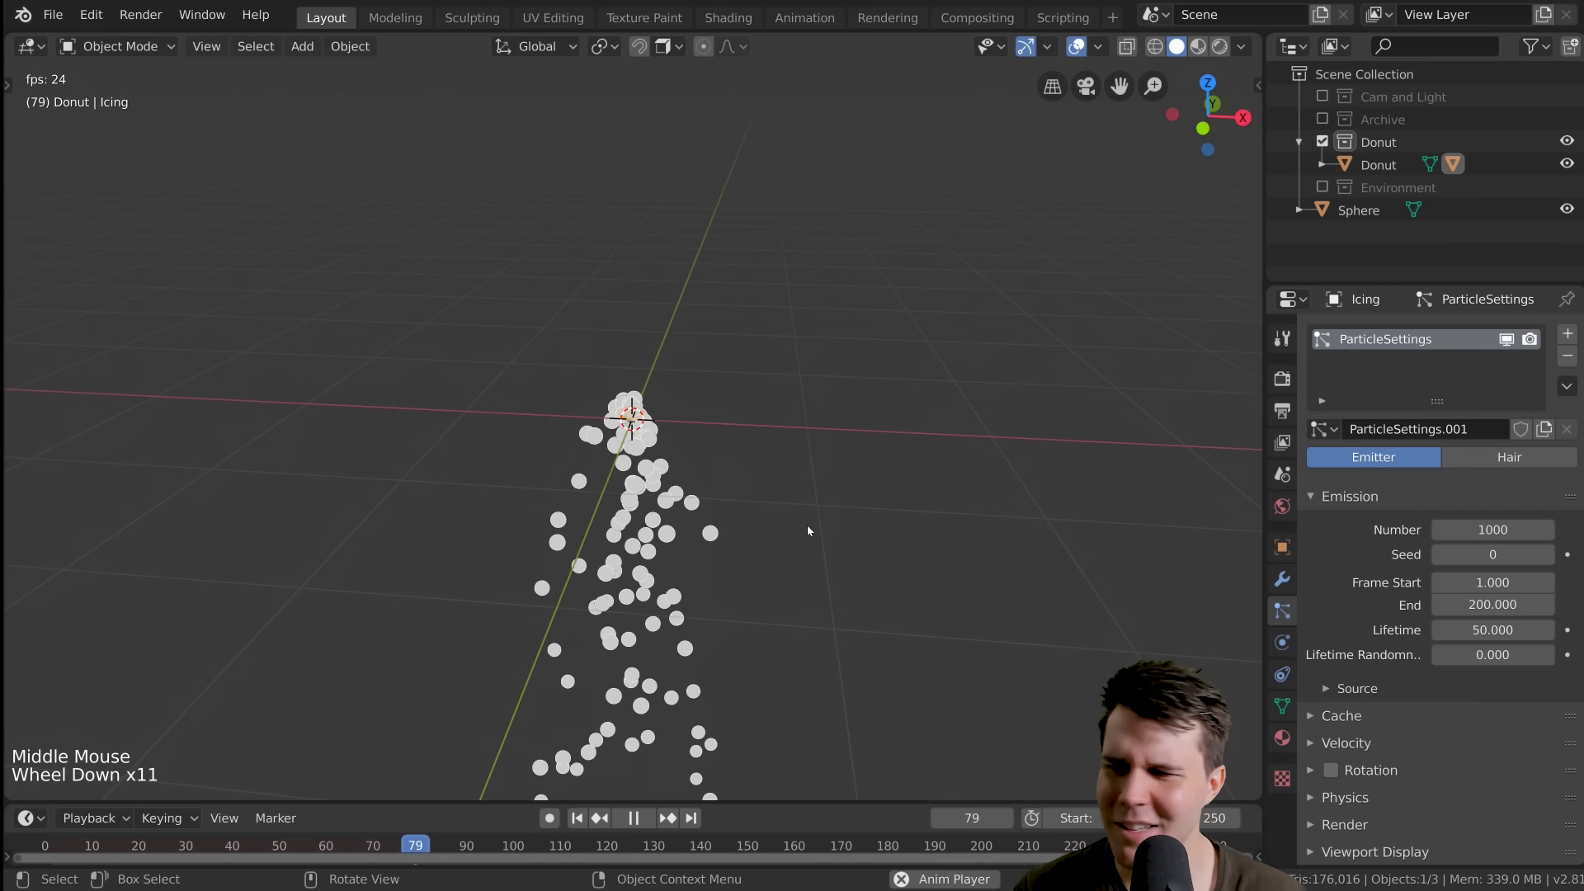
key(space)
scroll(824, 472, up, 12)
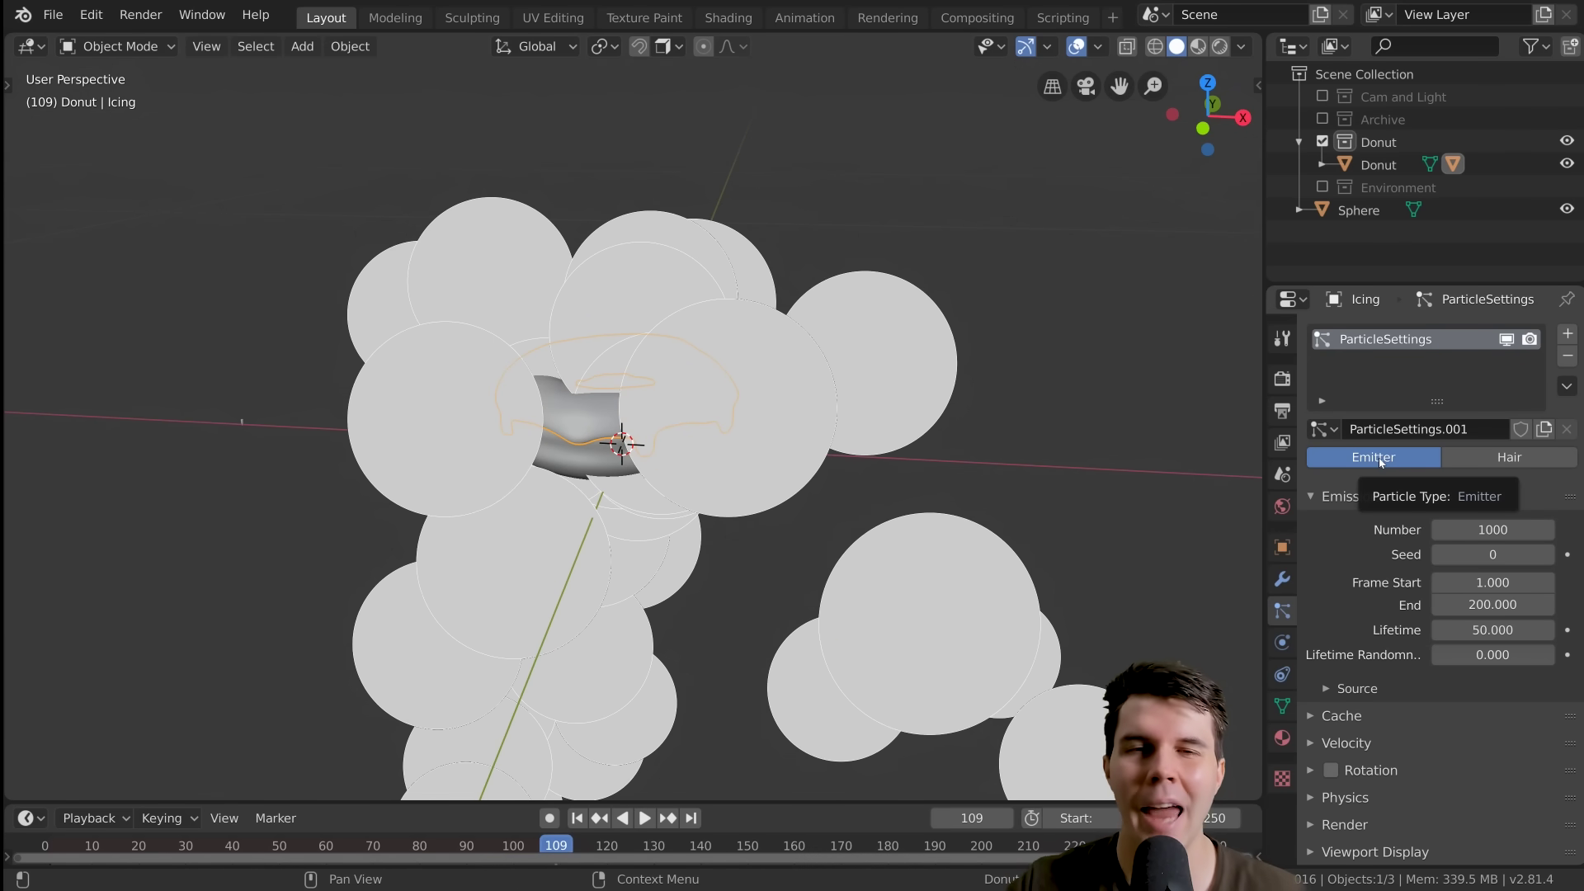
Change the icing's particle type to Hair and examine the strands during playback and up close
click(1510, 457)
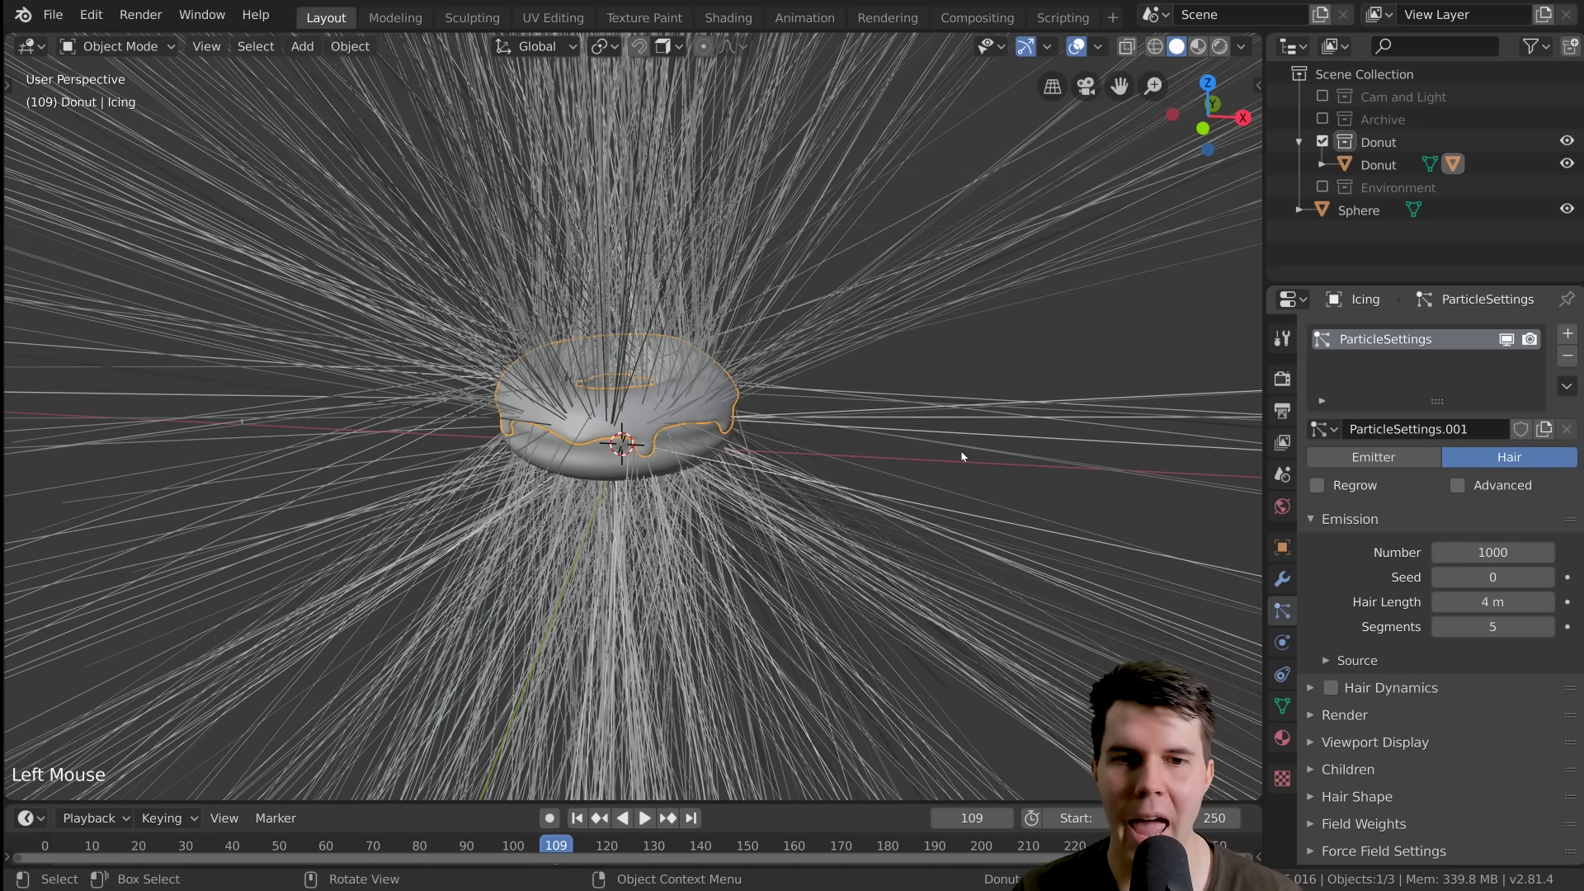
key(space)
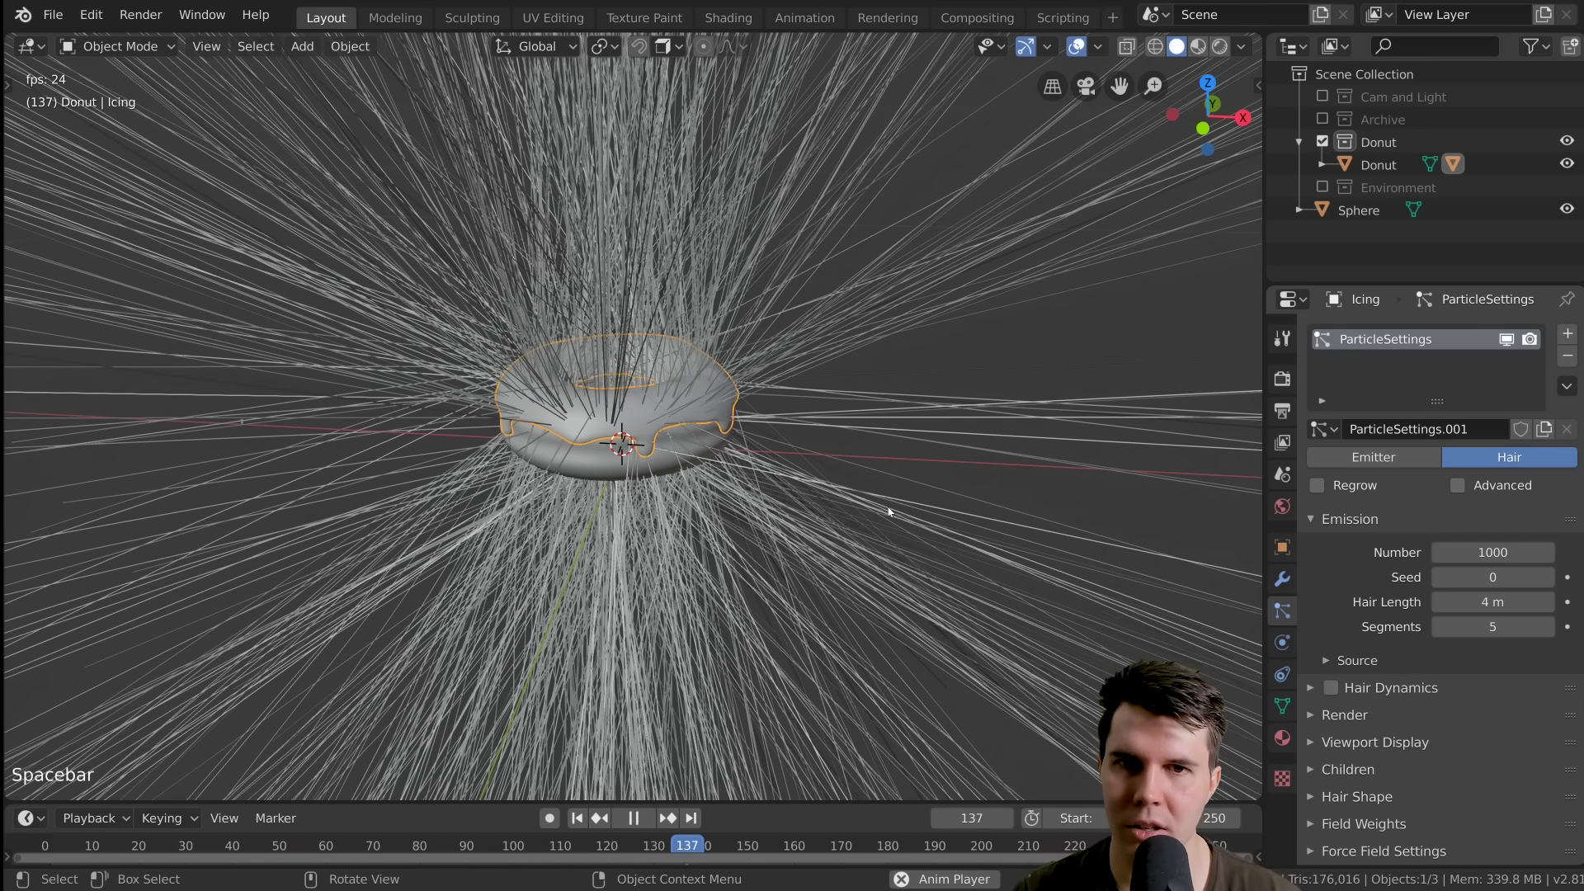
key(space)
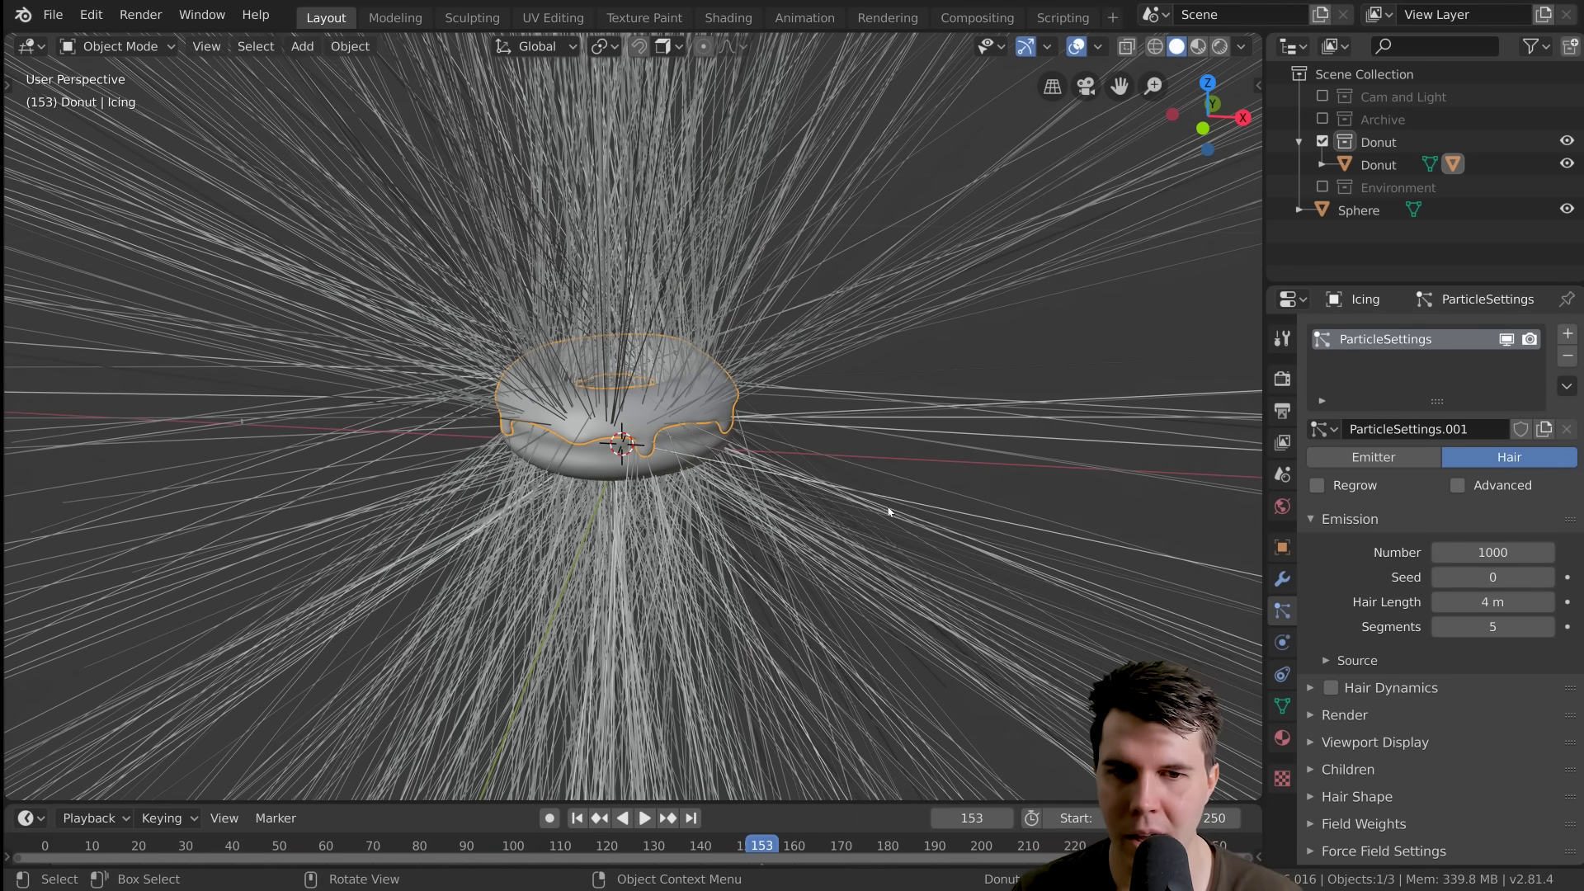
scroll(889, 513, up, 5)
middle_drag(889, 513, 744, 417)
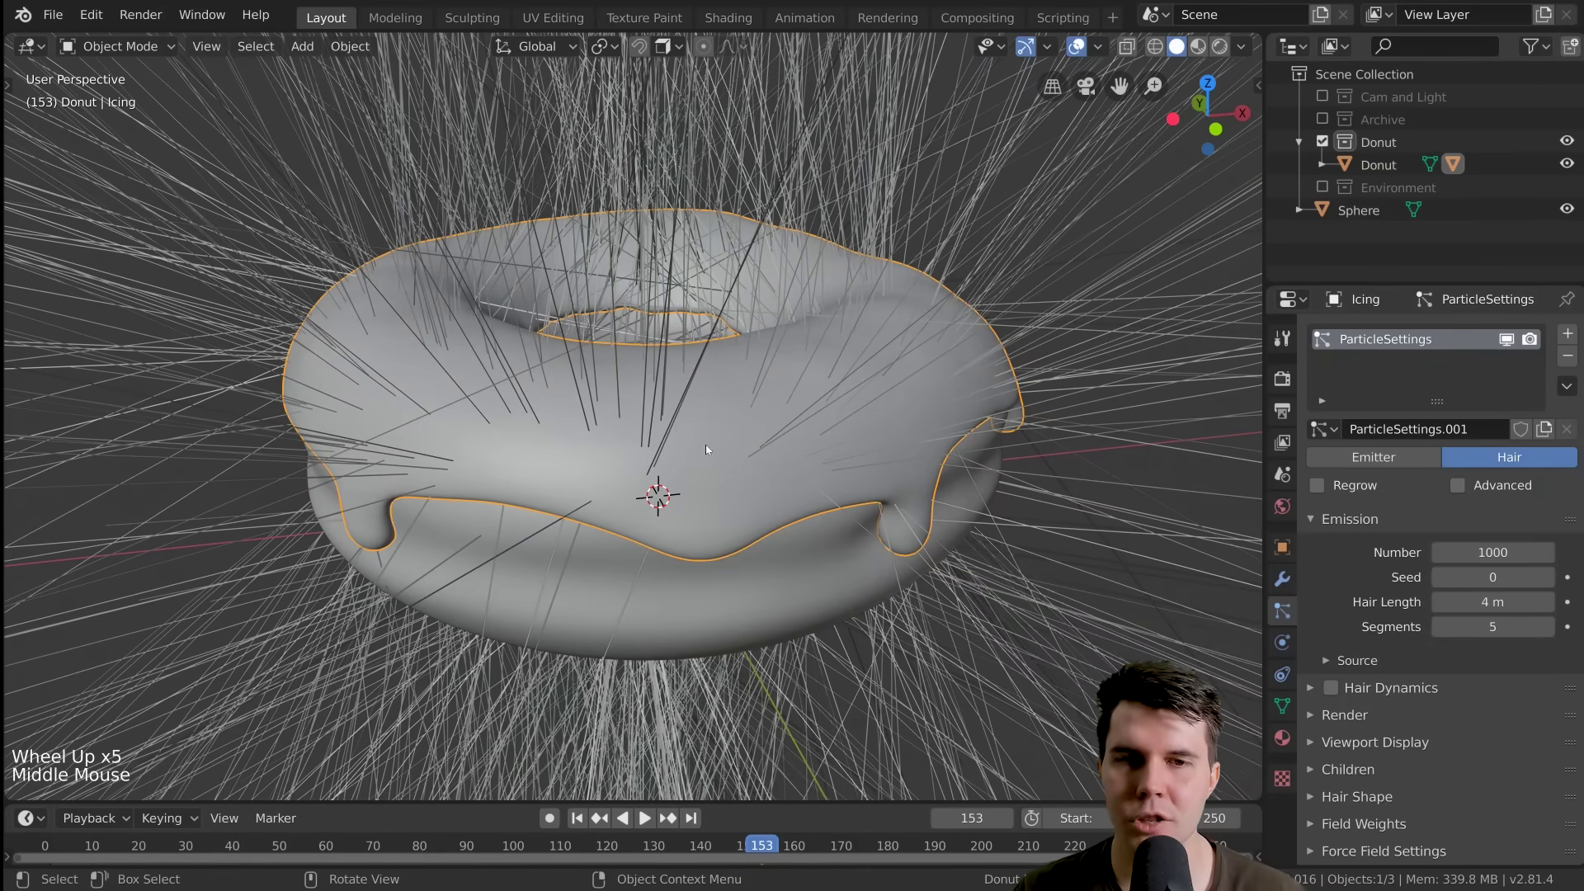
scroll(697, 475, down, 8)
scroll(322, 470, up, 1)
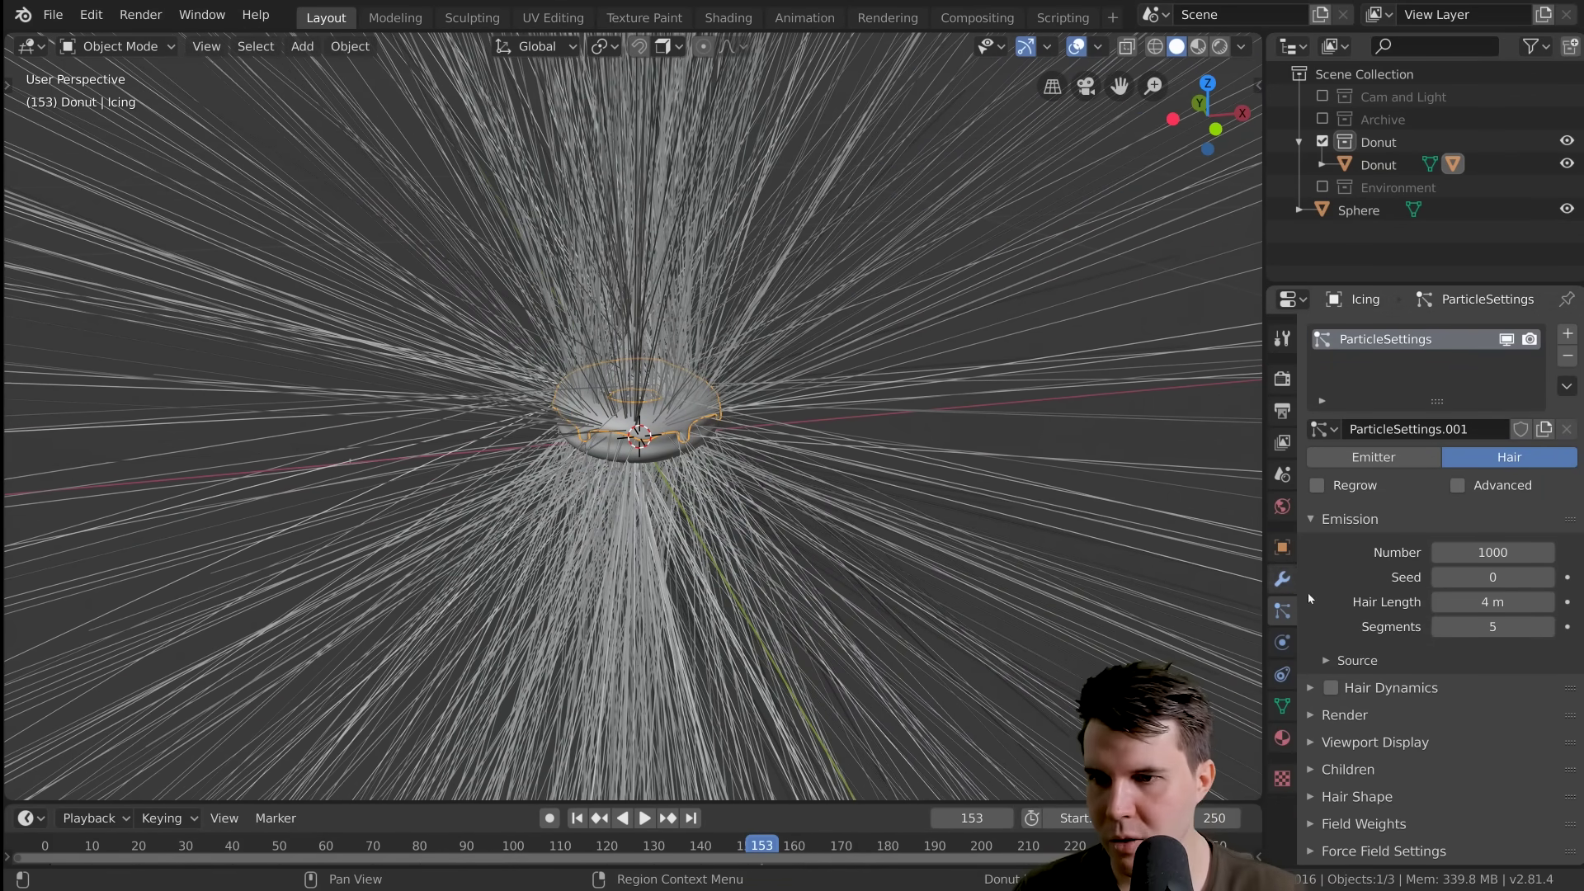
Collapse the Emission settings and render the hair particles as Object
click(1387, 522)
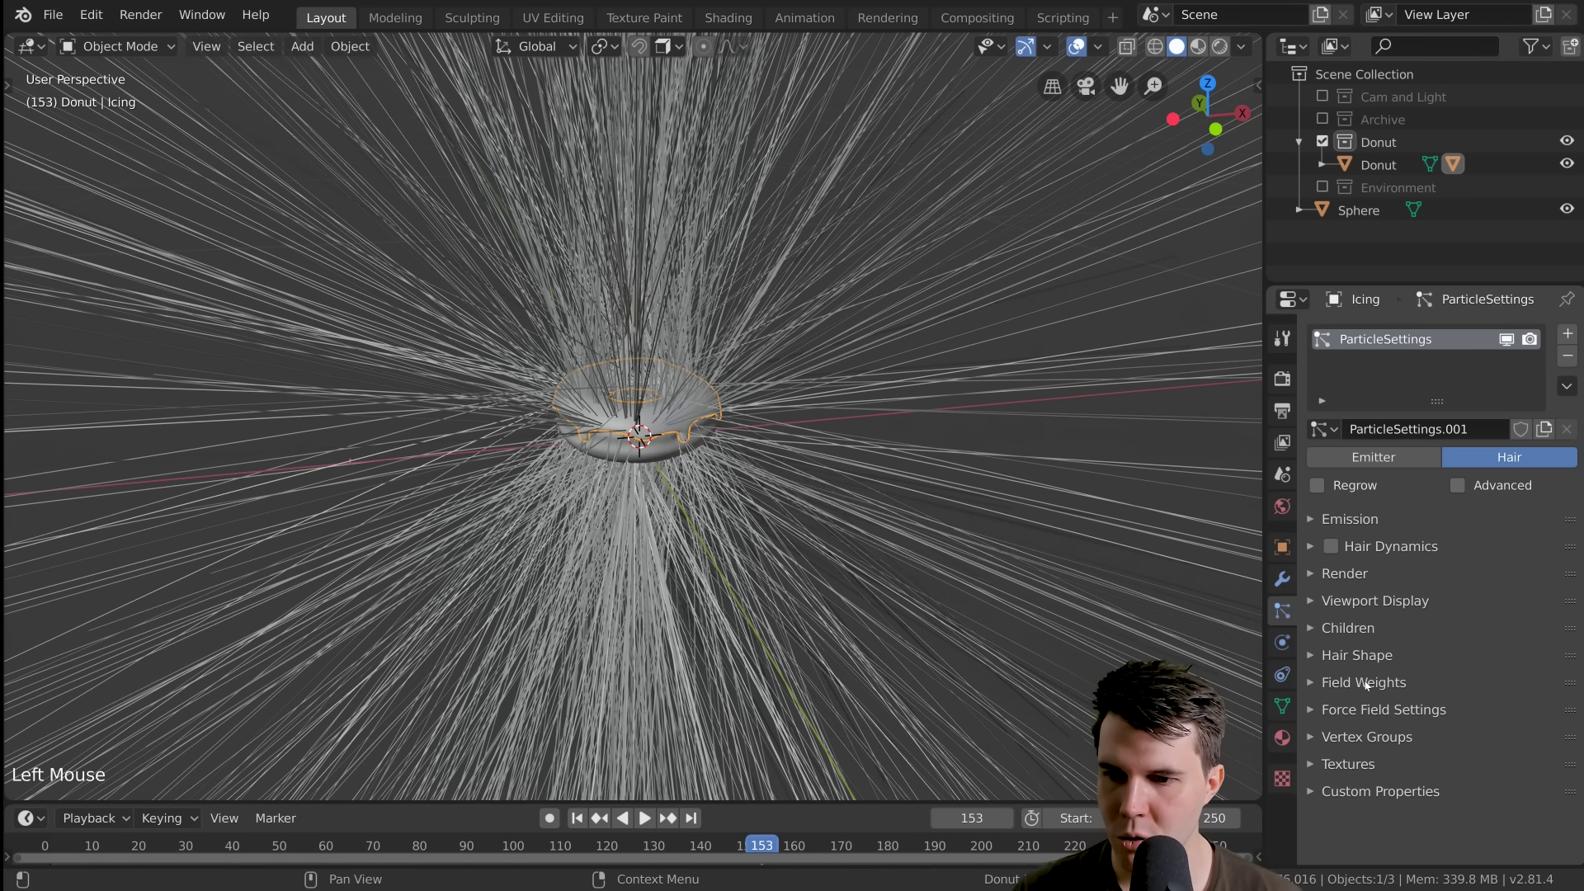
click(1360, 578)
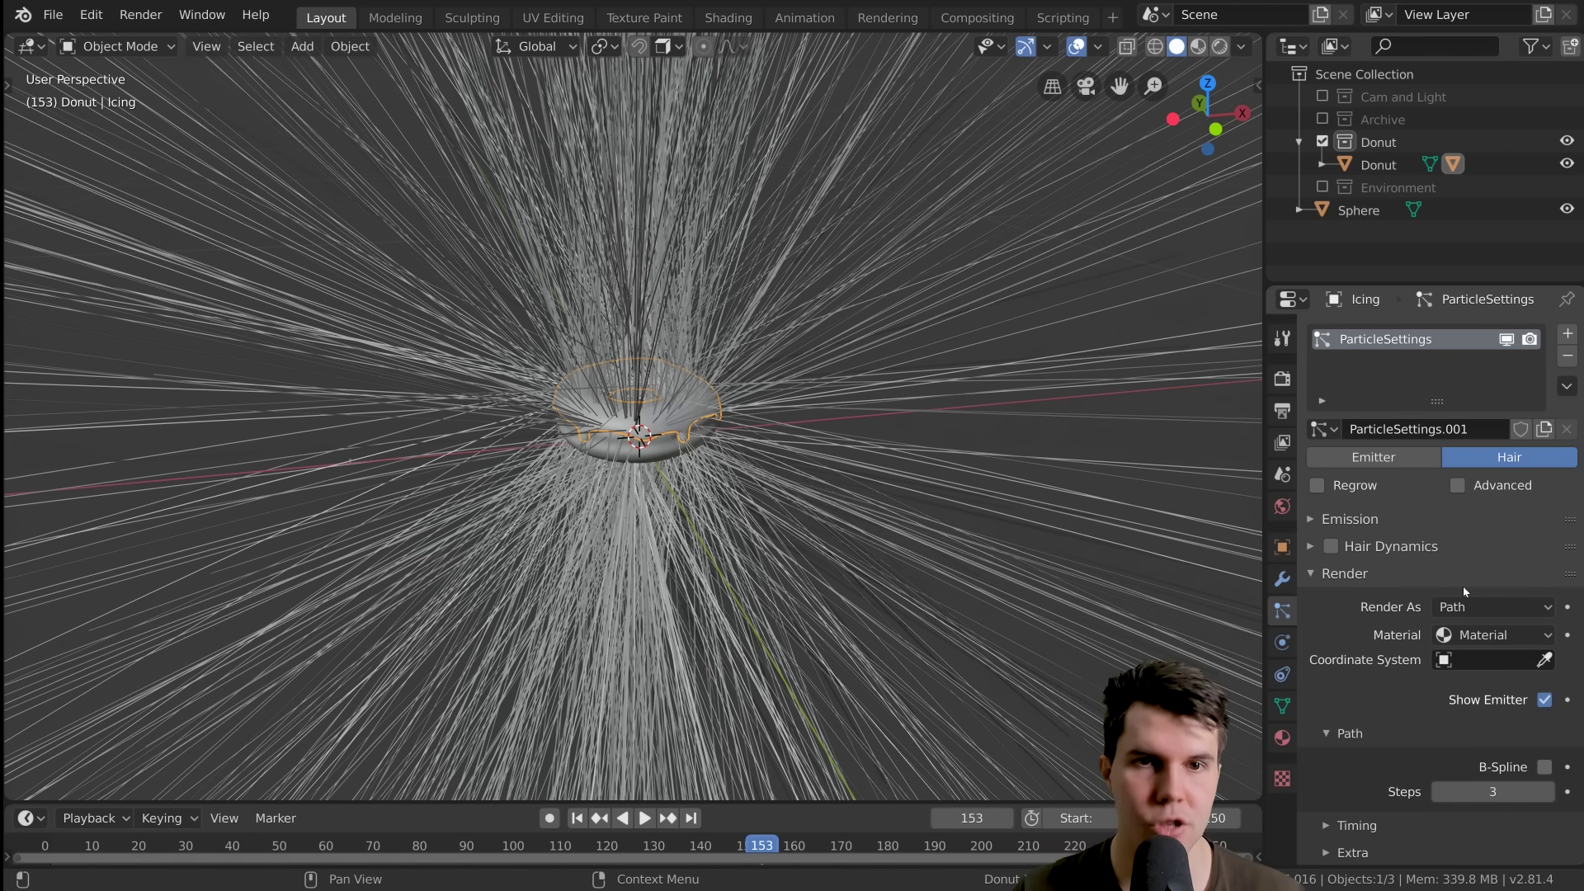
click(1462, 606)
click(1462, 607)
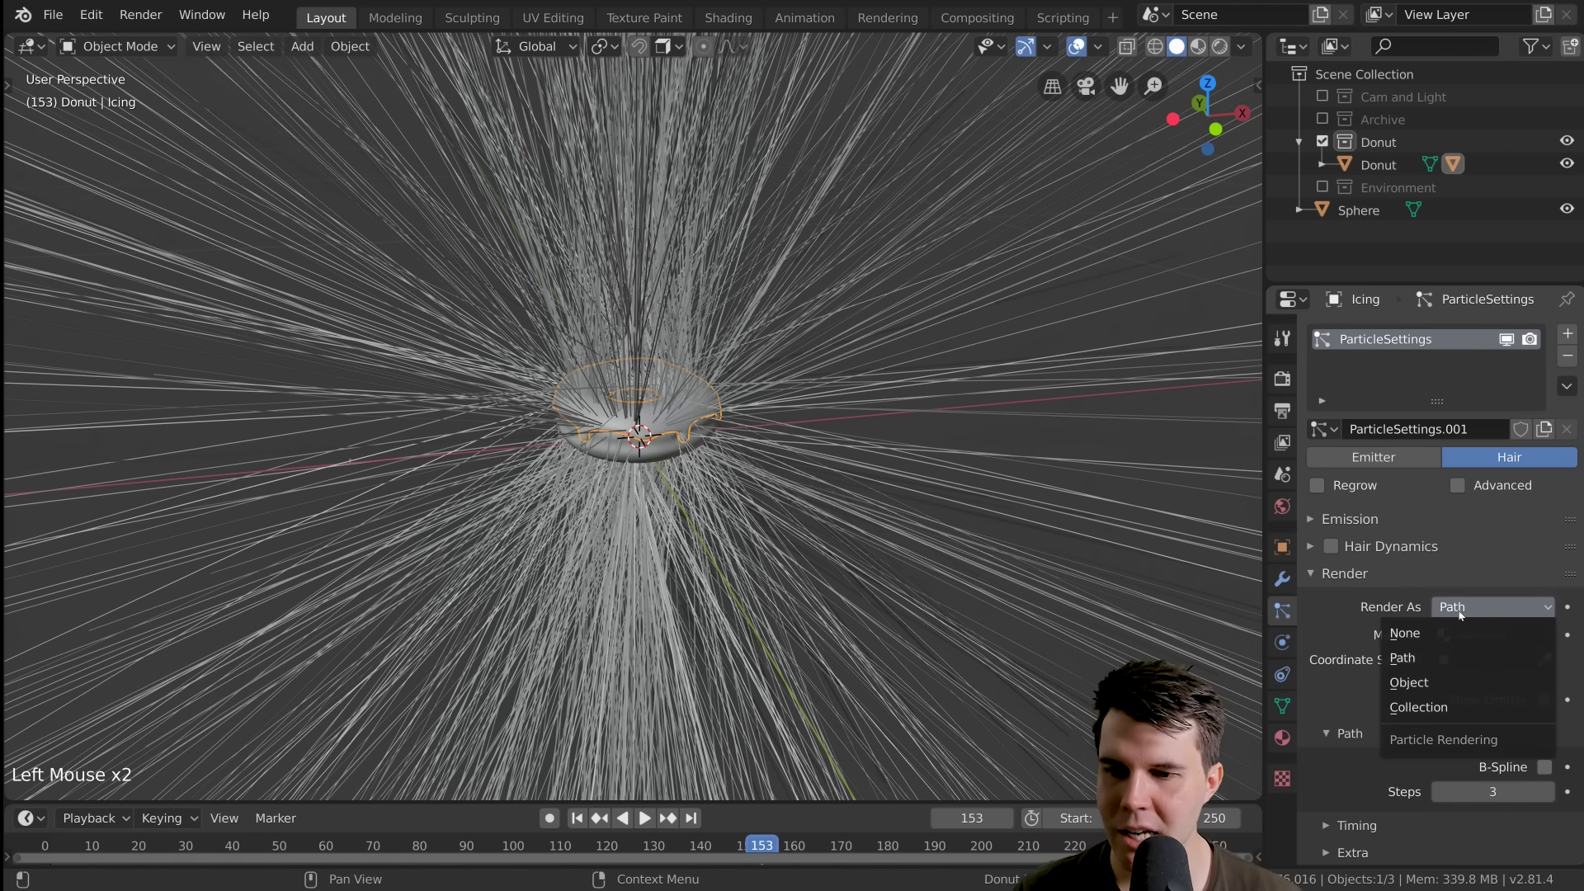
click(1442, 685)
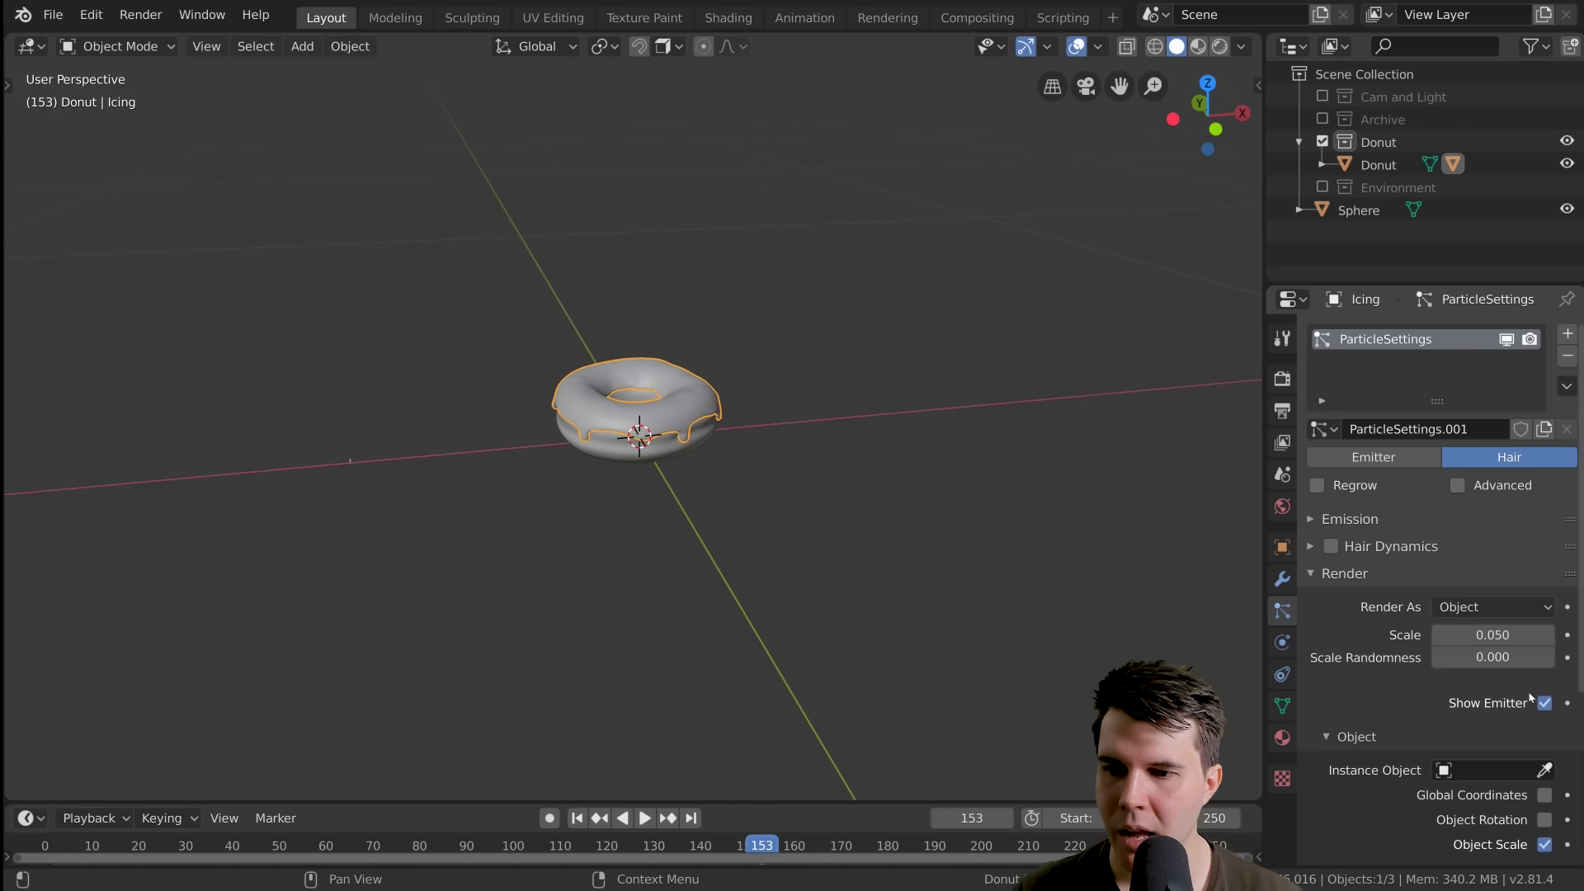
Use the Sphere sprinkle as the particles' instance object and deselect everything
scroll(1386, 739, down, 8)
click(1377, 648)
click(1403, 648)
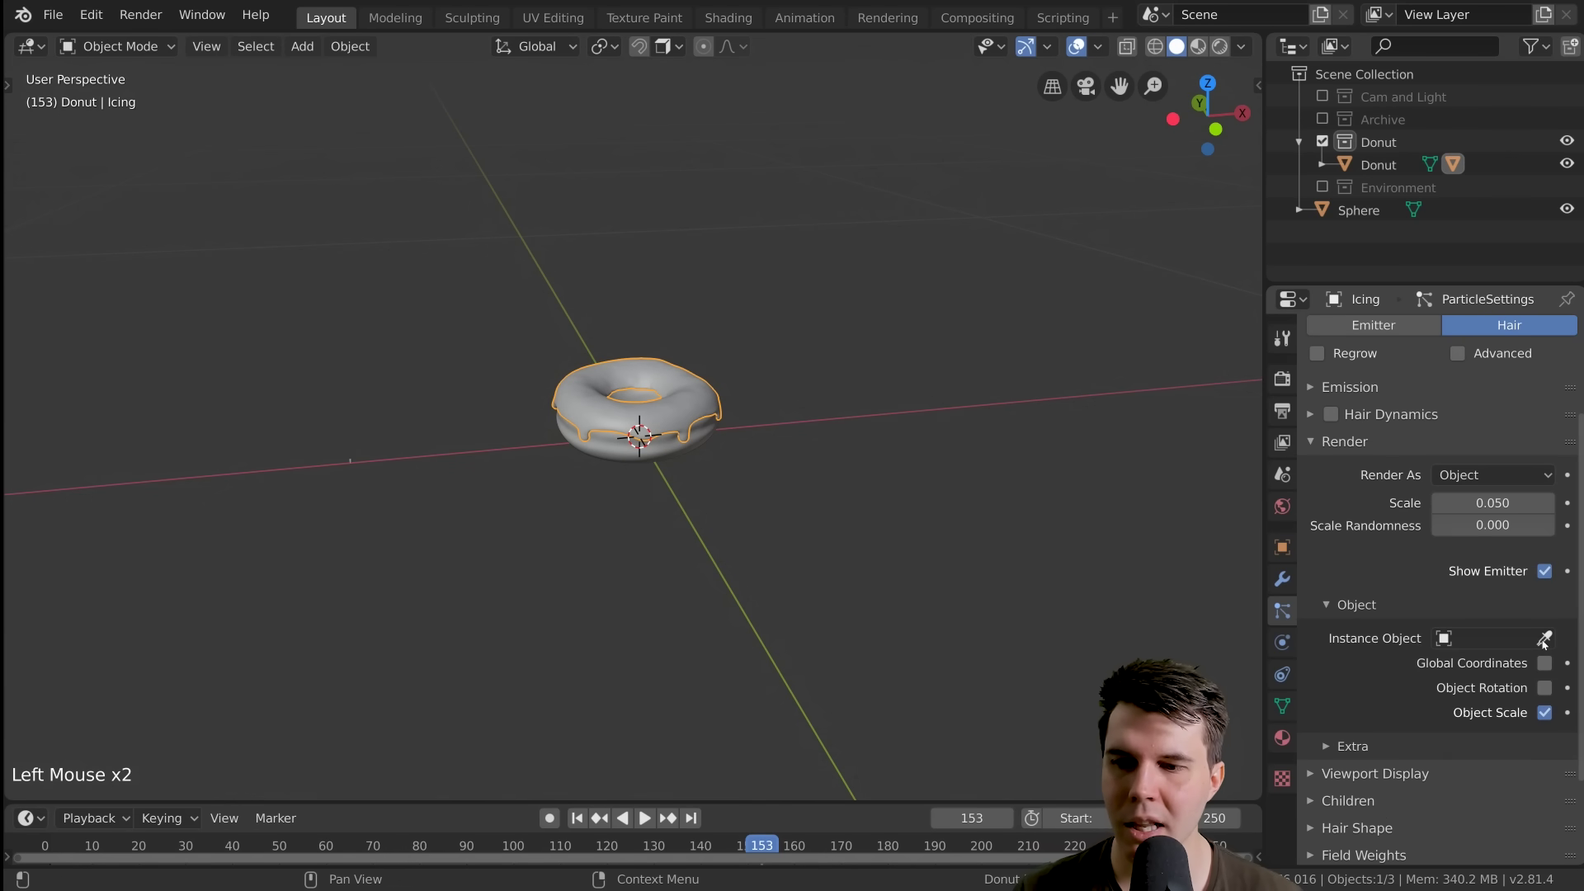
click(1544, 639)
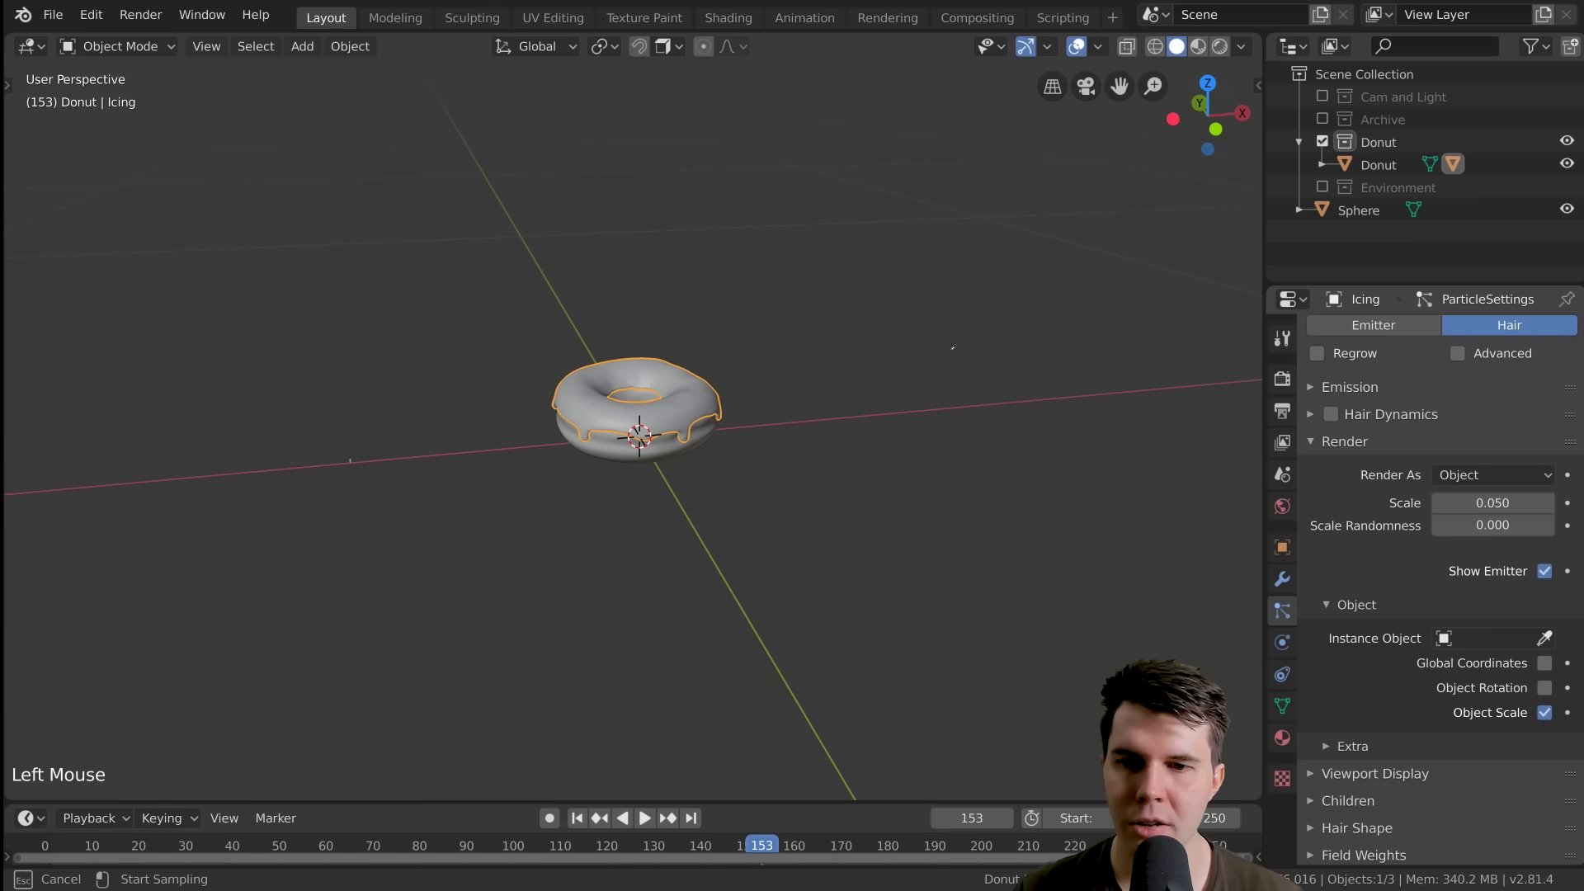
click(352, 461)
scroll(353, 463, up, 7)
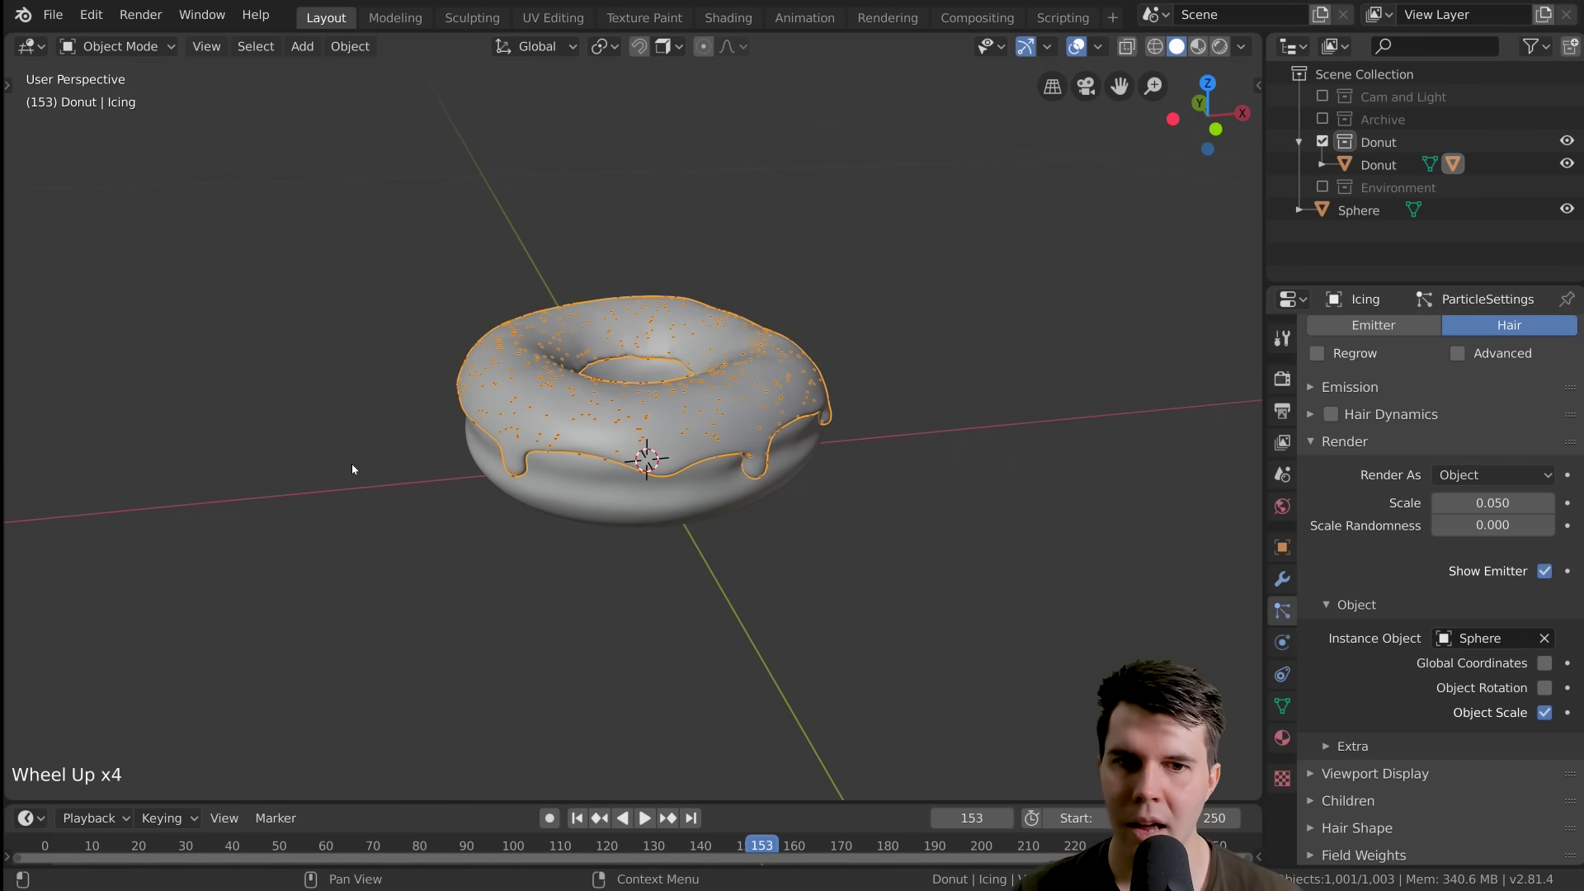
middle_drag(529, 475, 631, 467)
key(alt+a)
Set the particle render scale to 0.160 so the sprinkles suit the donut's size
scroll(784, 467, up, 1)
middle_drag(784, 467, 666, 479)
scroll(667, 479, down, 2)
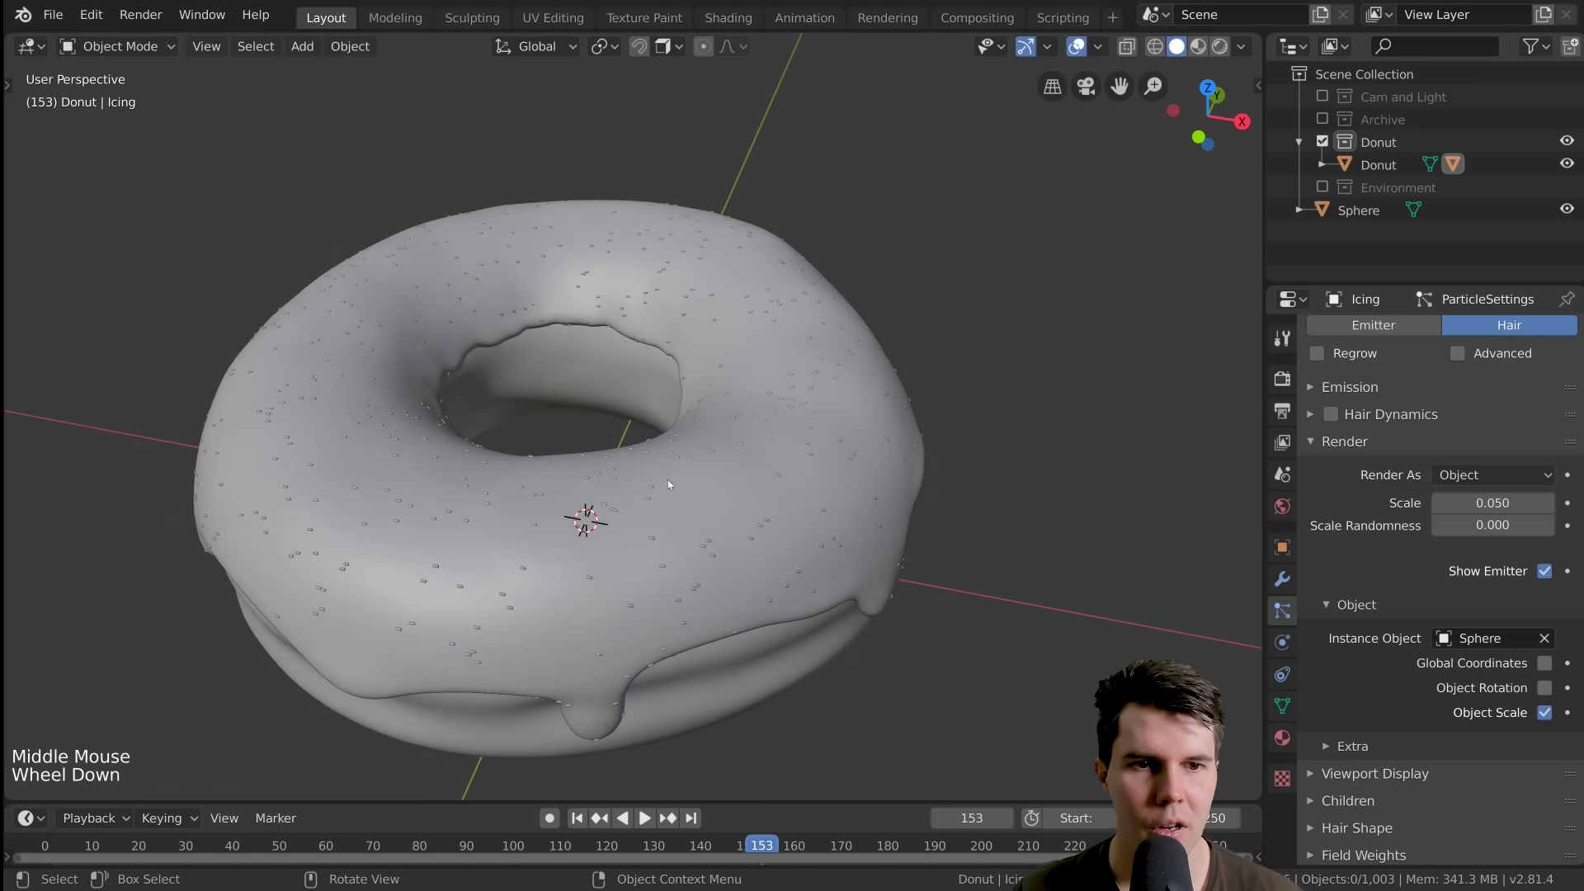
scroll(723, 463, up, 2)
scroll(722, 463, down, 2)
triple_click(1546, 503)
triple_click(1546, 504)
double_click(1546, 503)
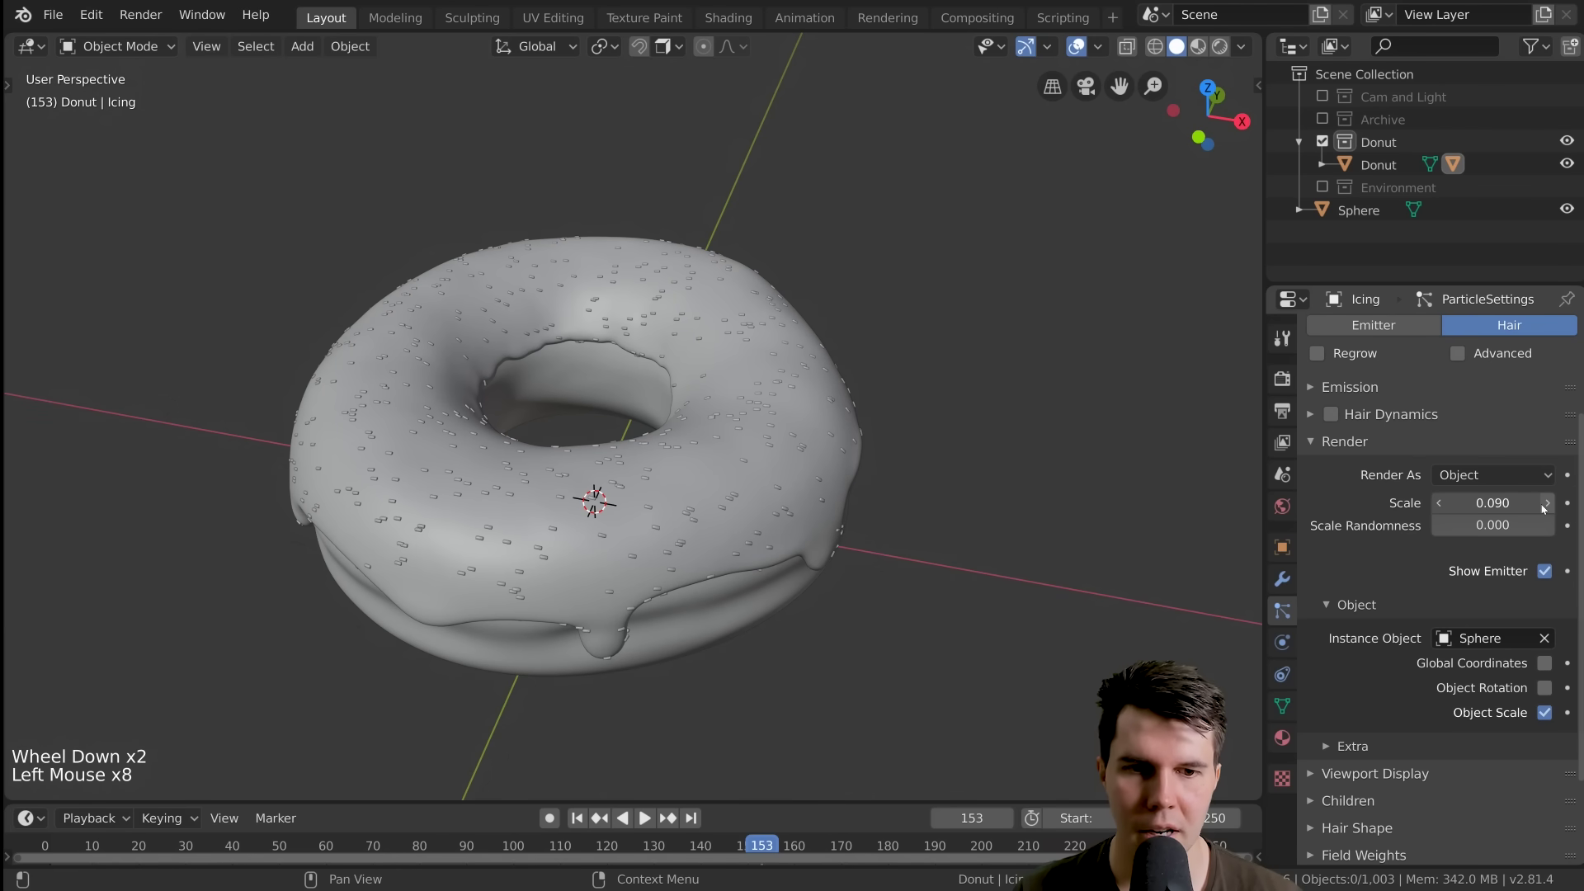
triple_click(1546, 504)
double_click(1546, 504)
double_click(1546, 503)
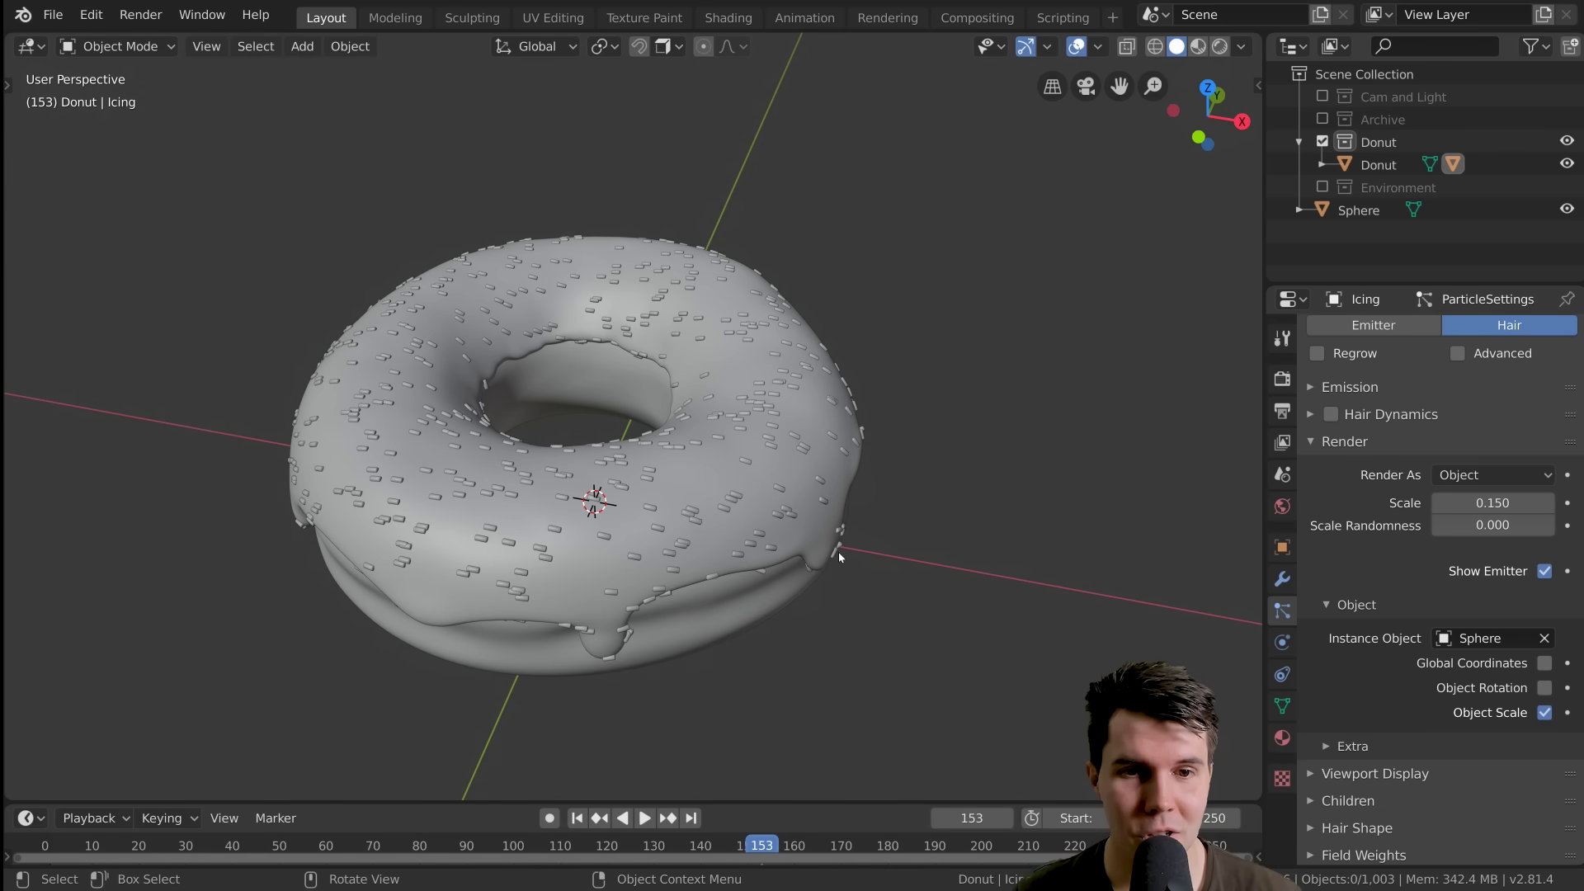
scroll(832, 530, up, 1)
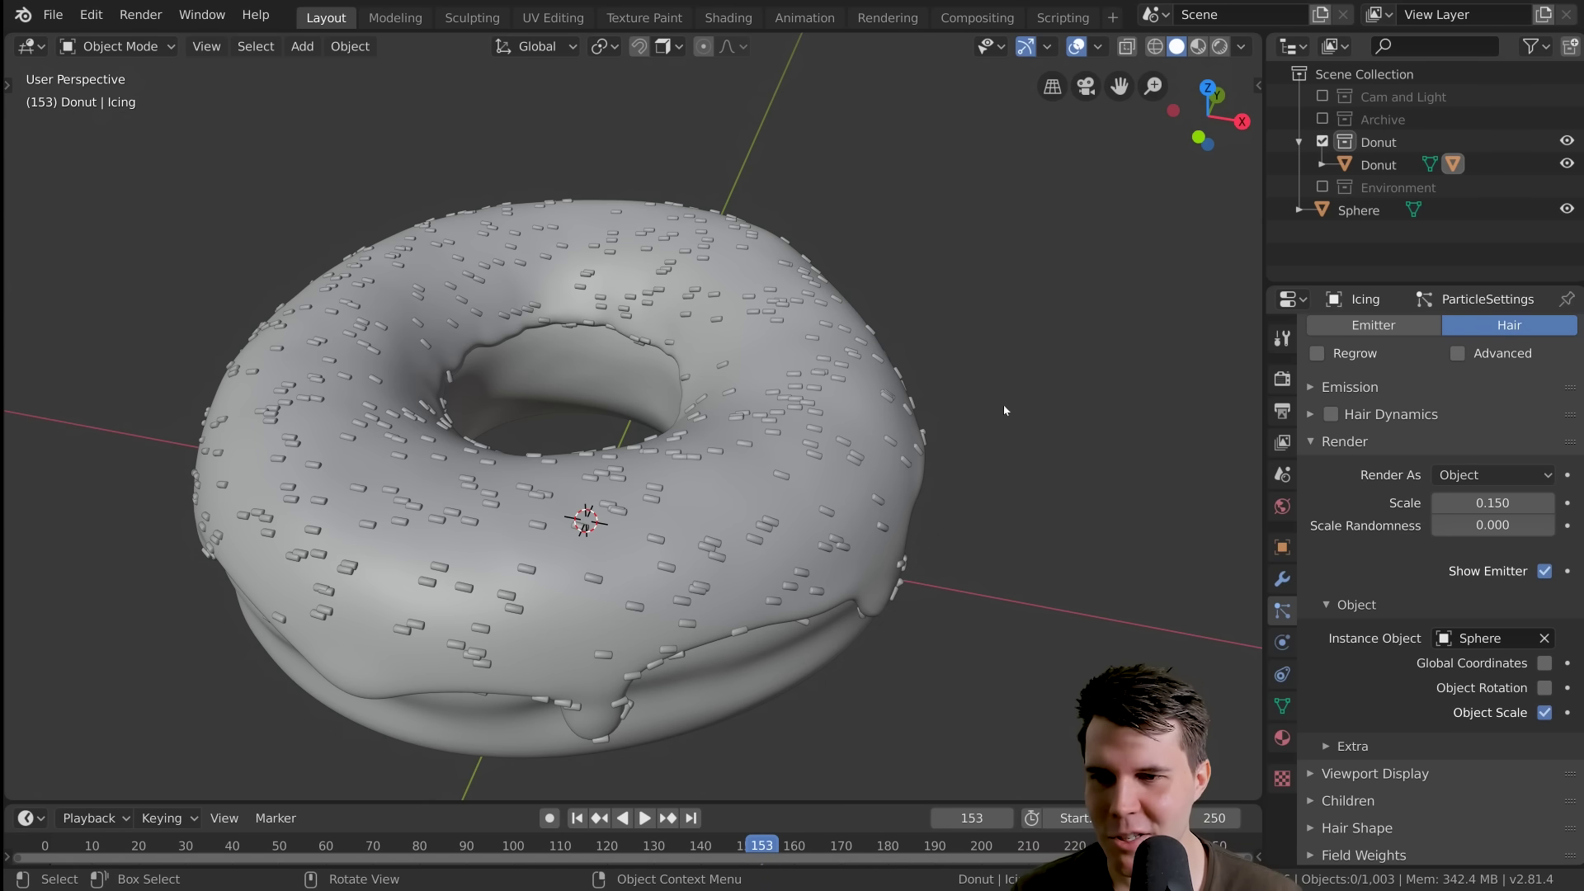
click(1548, 504)
click(1548, 504)
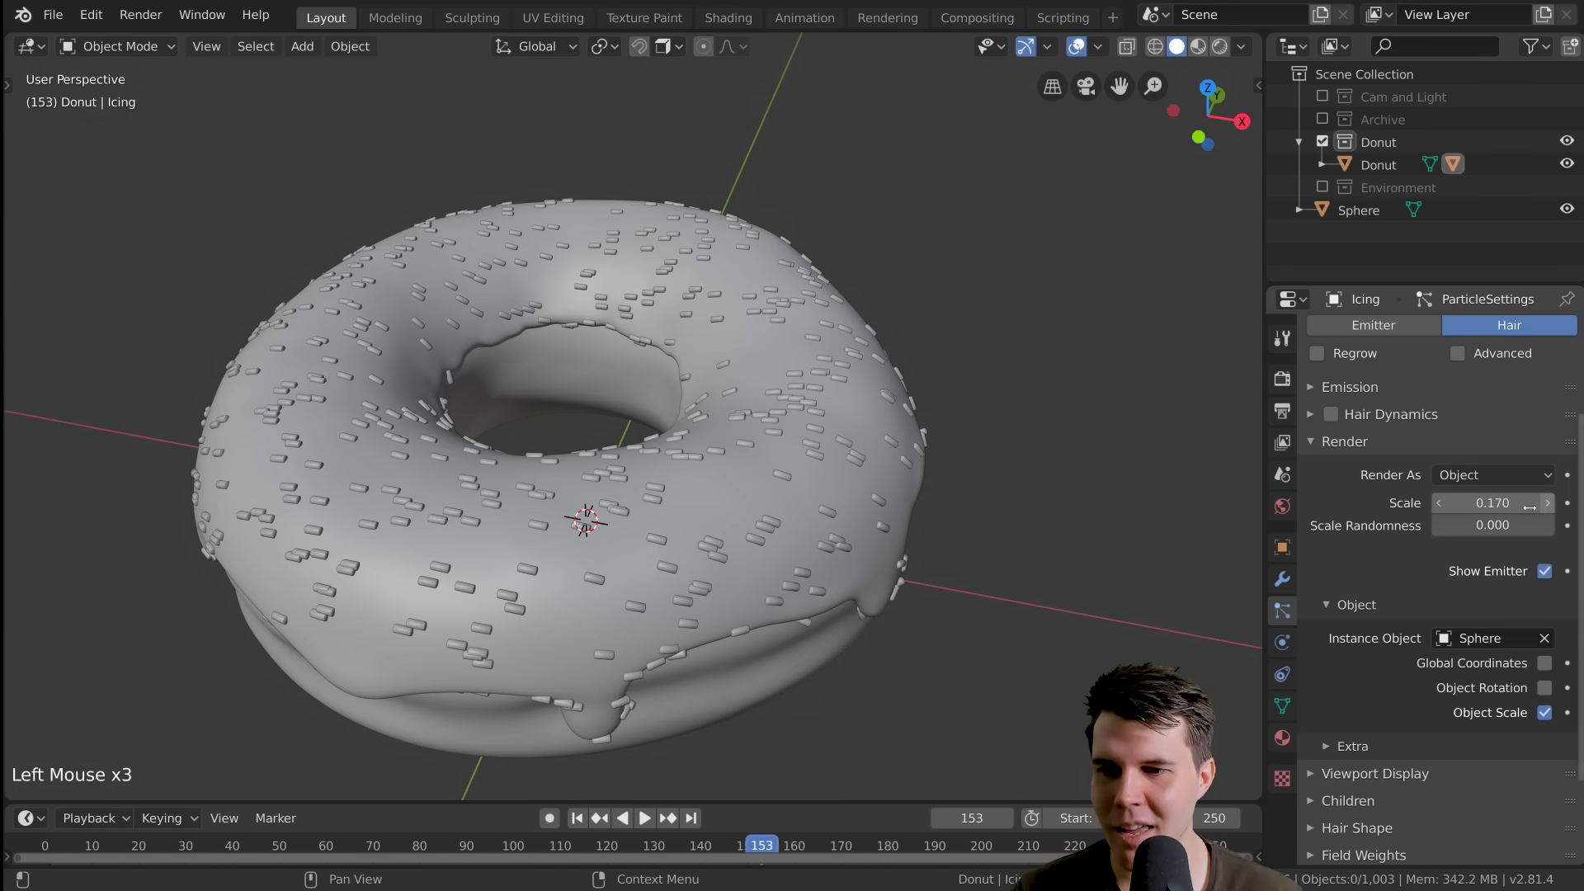
click(1440, 504)
Try Scale Randomness values of 0.523 and 1.000 on the sprinkles and inspect the size variation
middle_drag(936, 396, 931, 383)
scroll(931, 382, up, 1)
scroll(807, 369, down, 1)
middle_drag(812, 392, 859, 368)
scroll(819, 352, up, 1)
middle_drag(859, 367, 801, 407)
scroll(826, 409, down, 1)
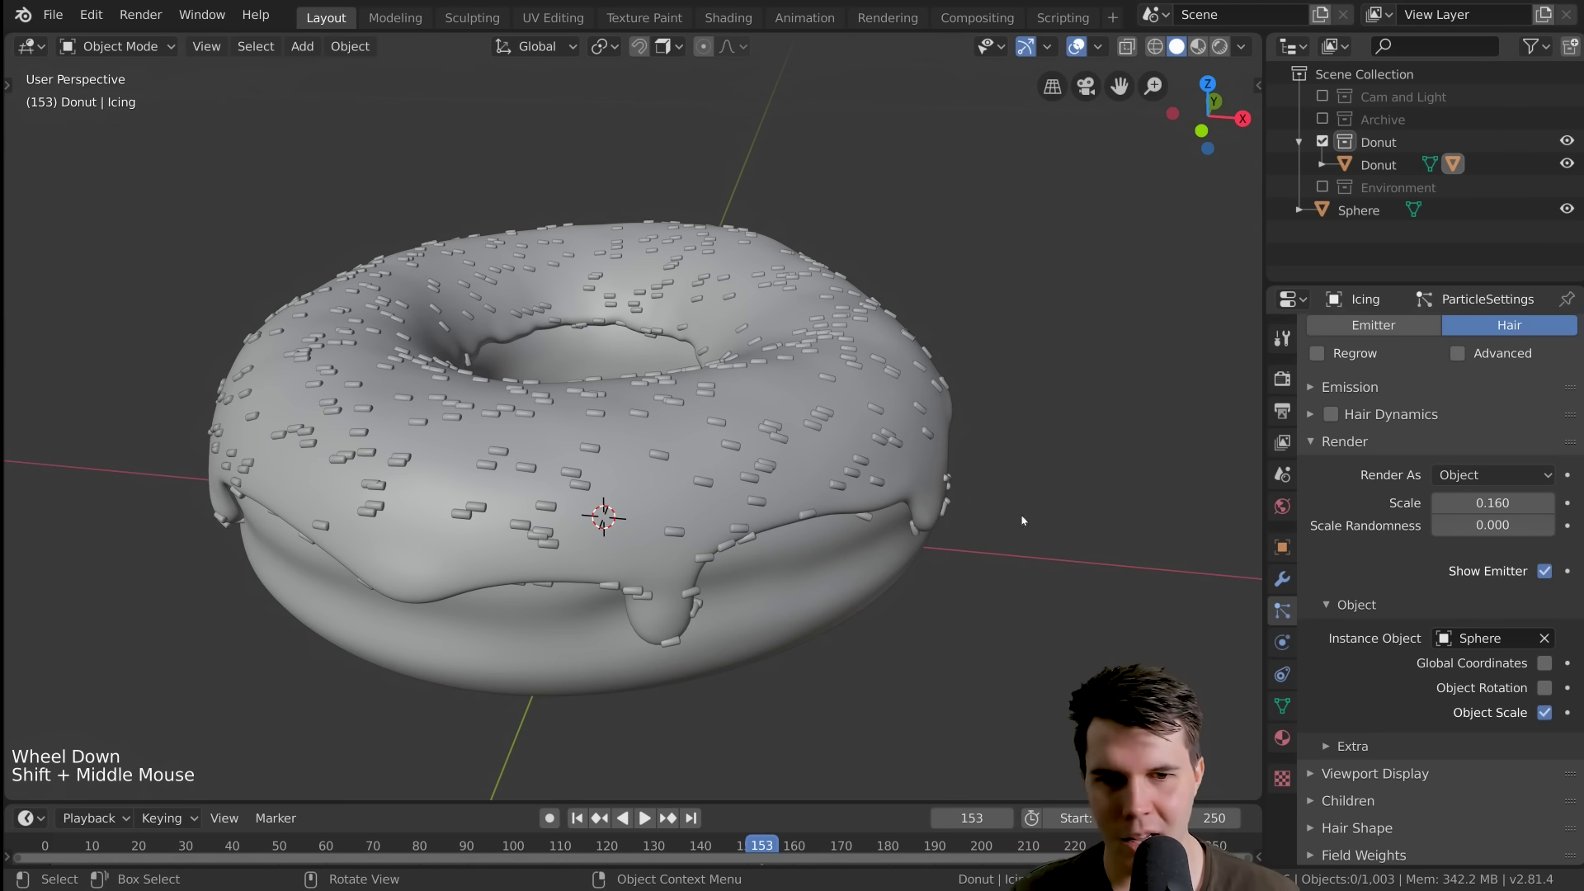
mouse_move(1492, 528)
mouse_down()
mouse_move(1556, 528)
mouse_move(1498, 525)
mouse_up()
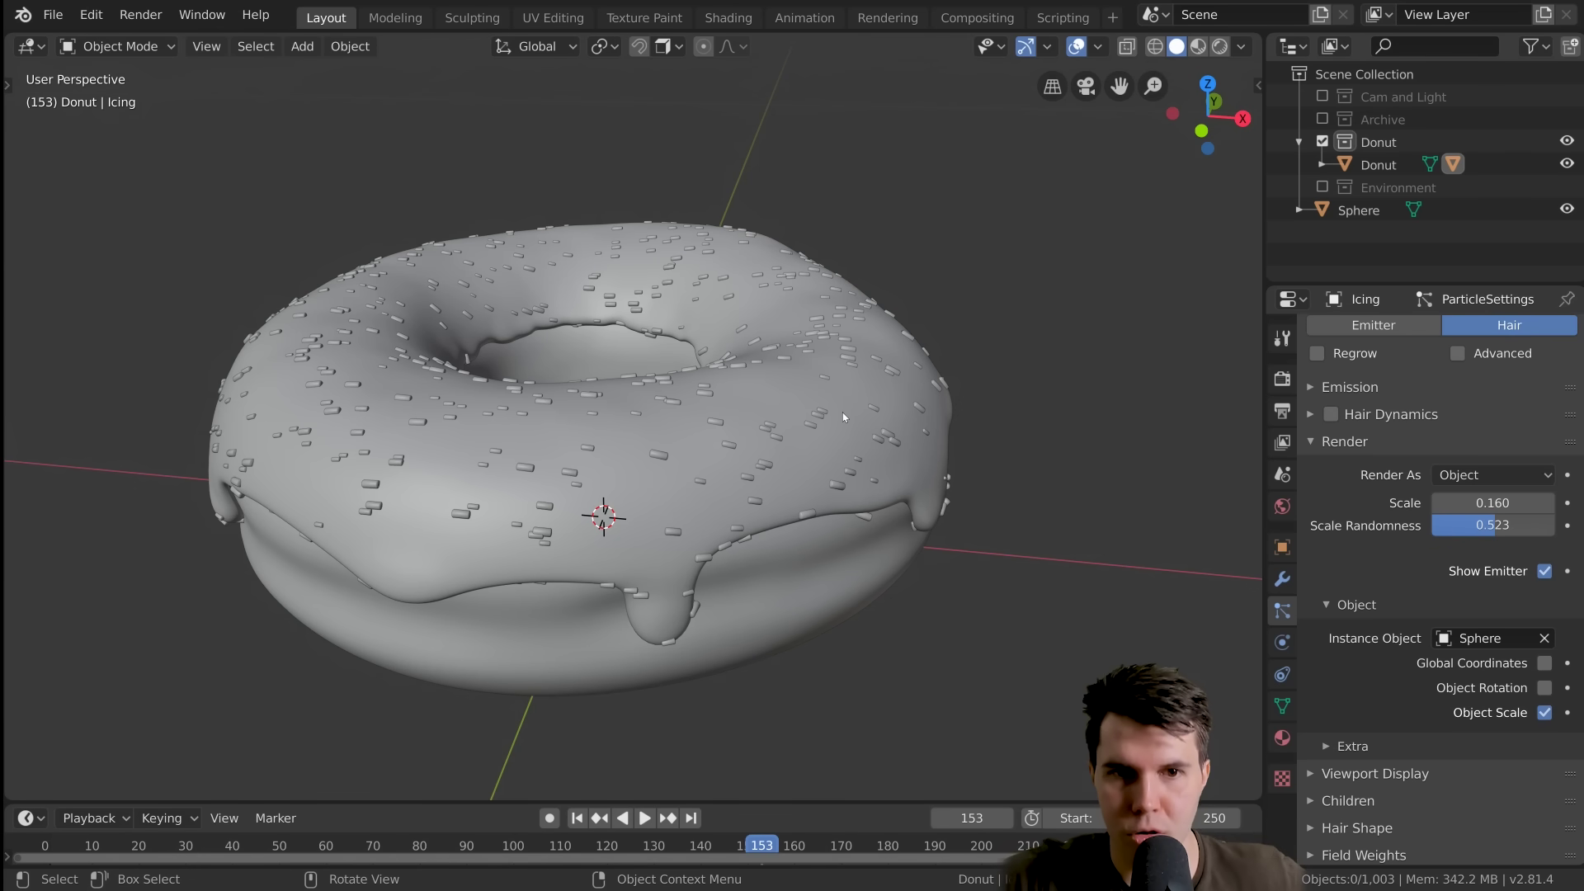
drag(1494, 526, 1555, 526)
scroll(870, 450, up, 2)
middle_drag(870, 450, 849, 469)
scroll(746, 490, down, 1)
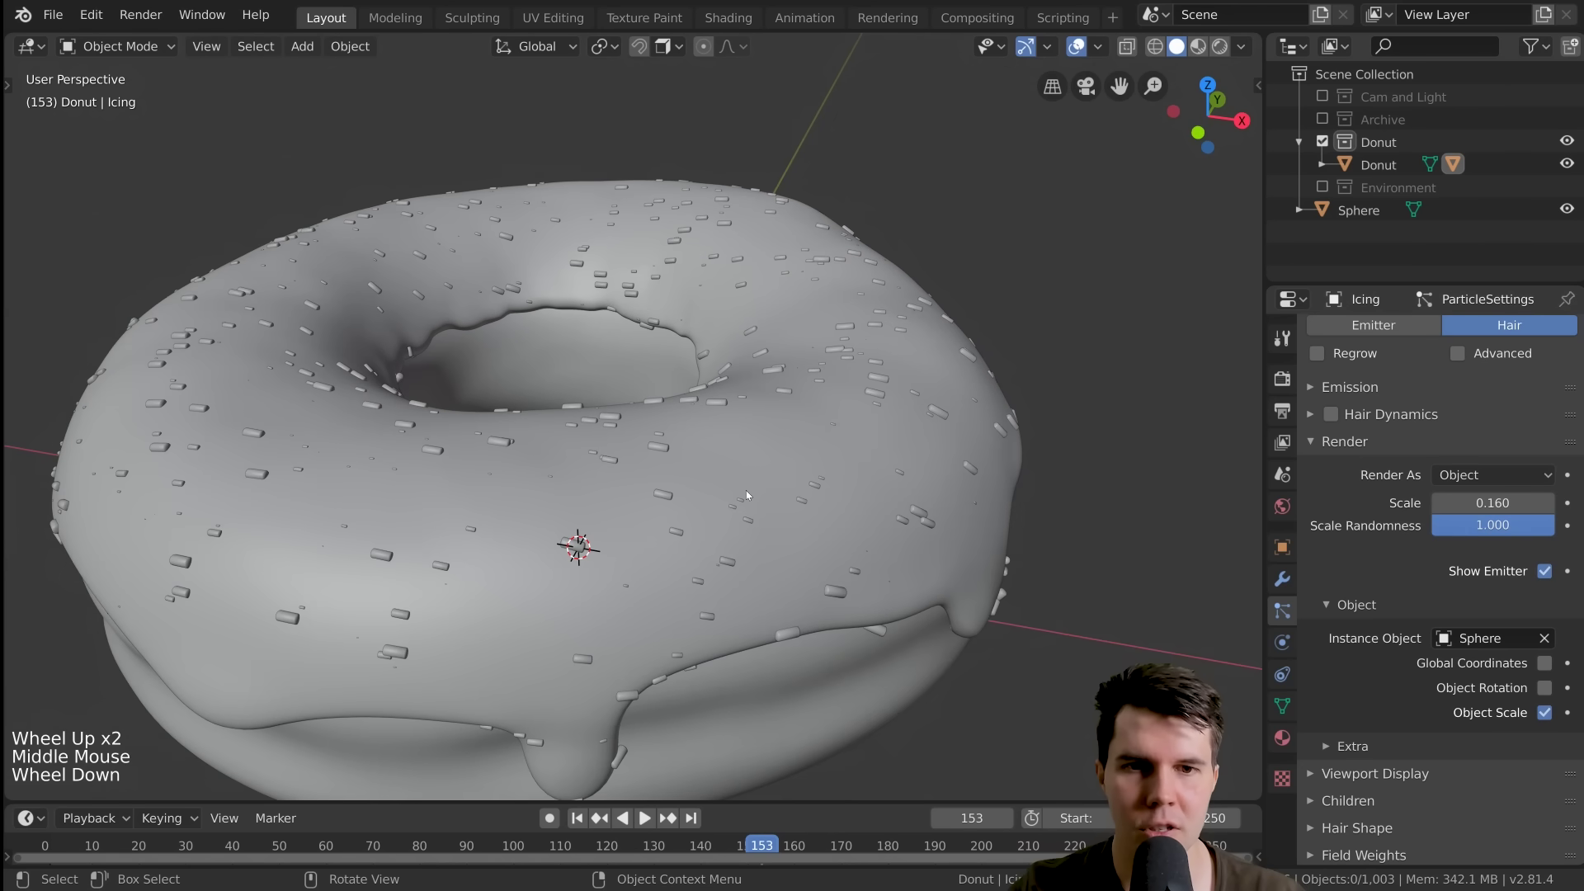
scroll(665, 479, up, 2)
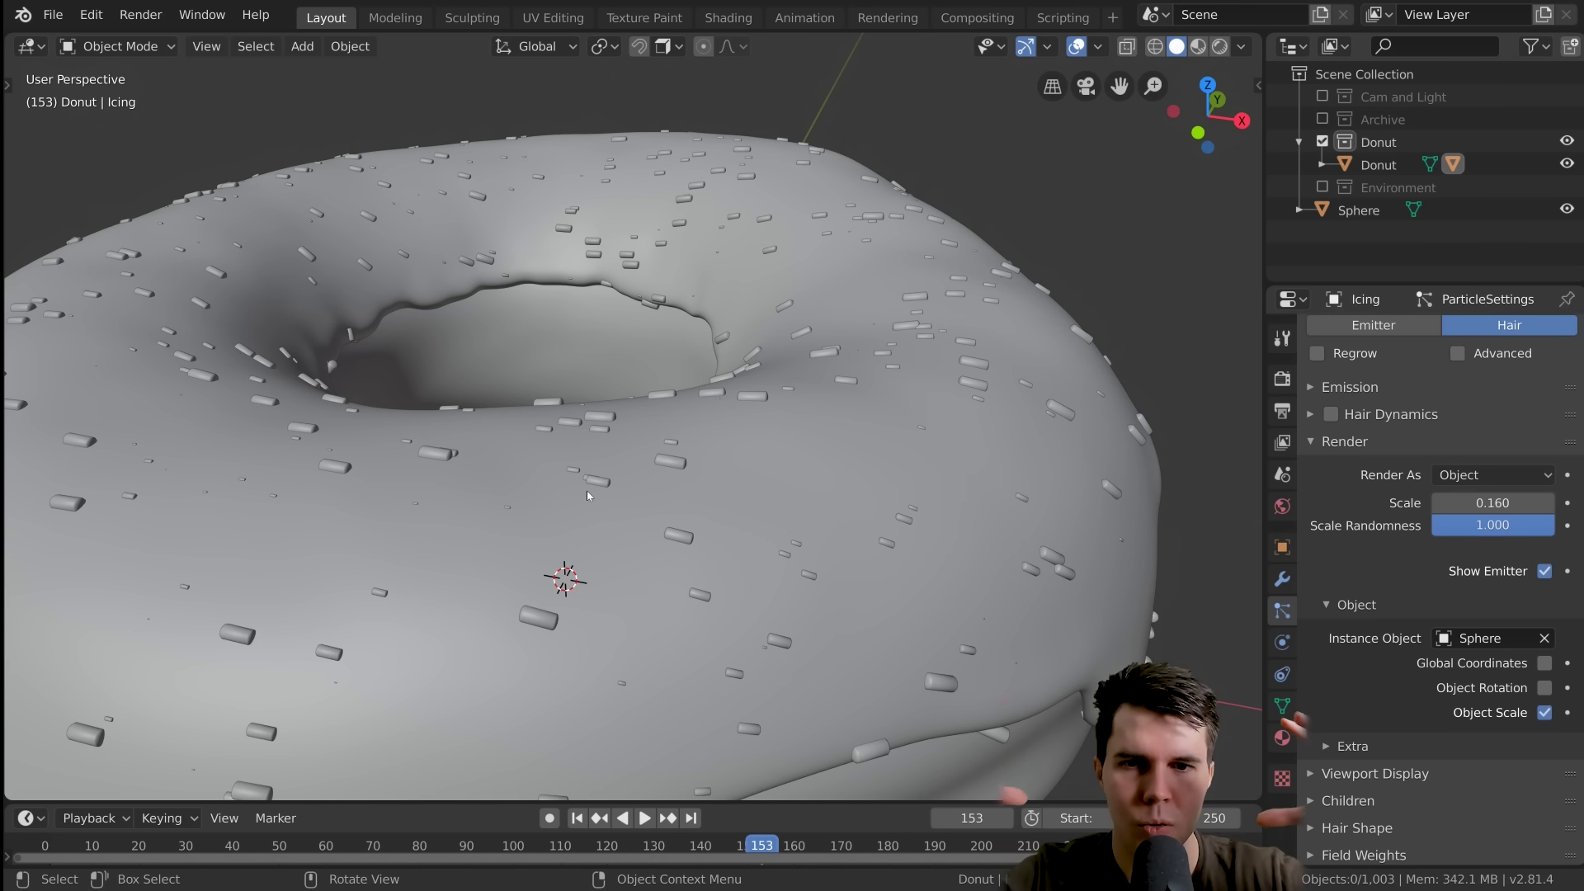
scroll(879, 450, up, 1)
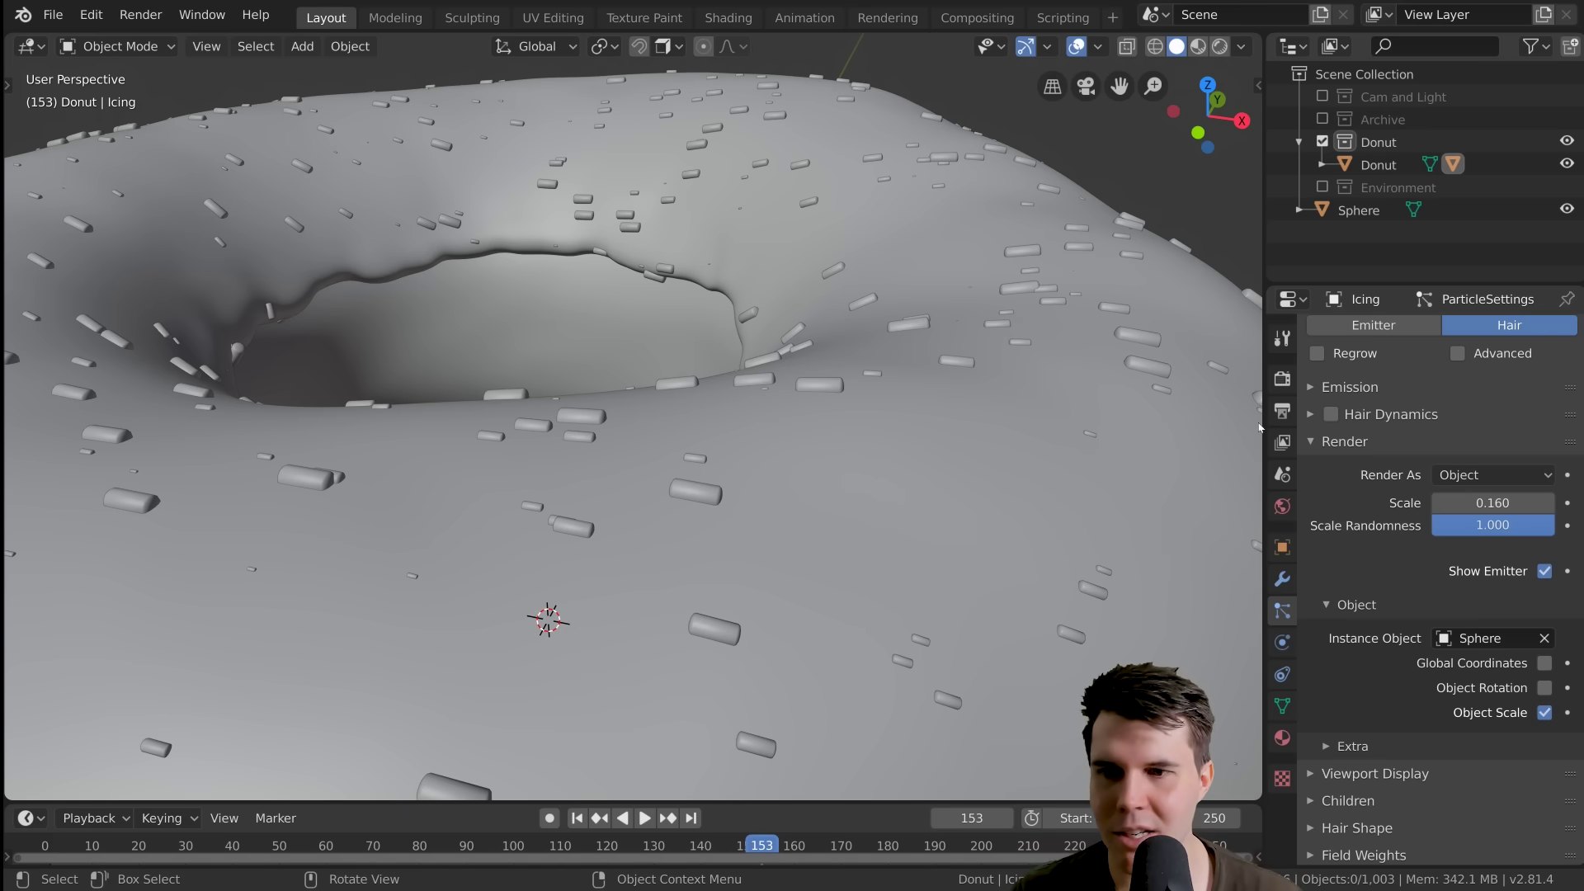
Set the sprinkles' Scale Randomness to 0.100 and collapse the Render settings
mouse_move(1502, 526)
mouse_down()
mouse_move(1374, 526)
mouse_move(1490, 526)
mouse_up()
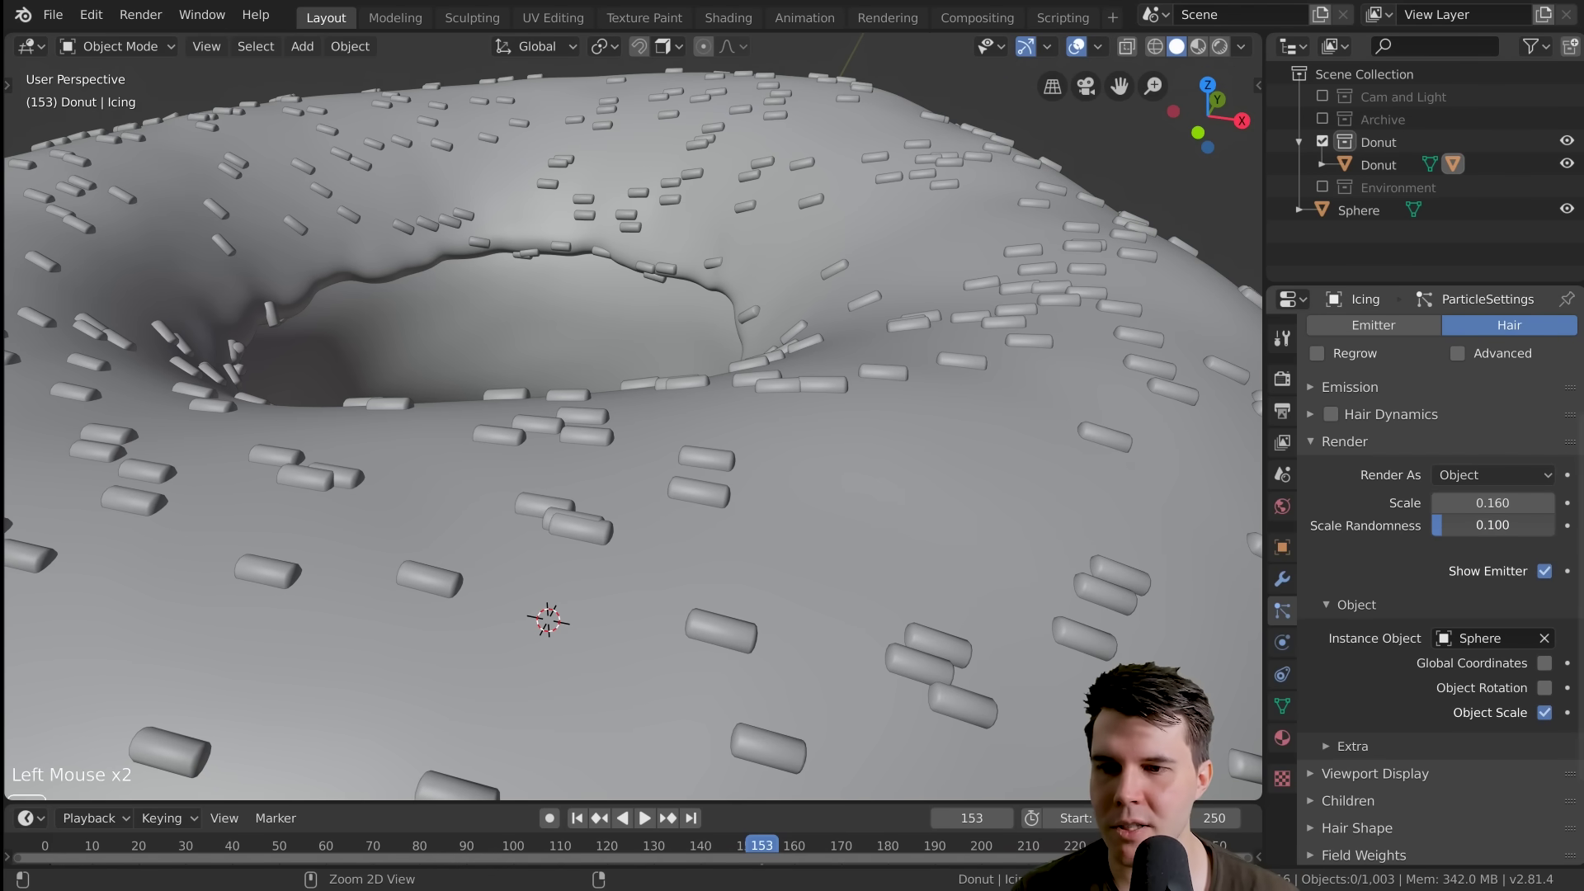
scroll(1155, 512, down, 3)
click(1386, 443)
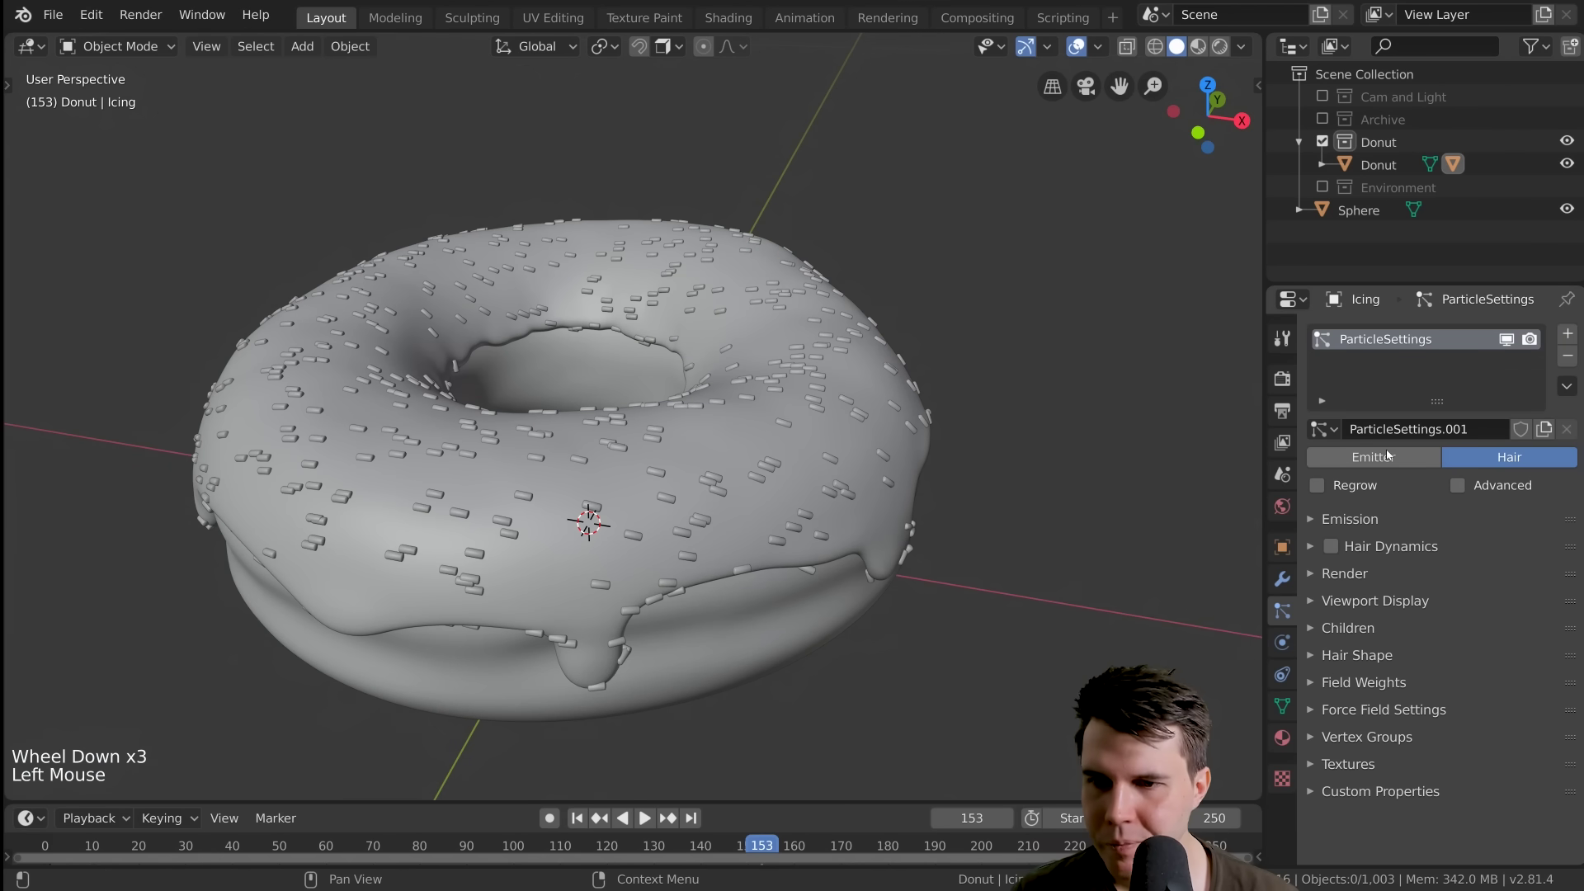
middle_drag(1040, 429, 931, 487)
scroll(998, 412, up, 1)
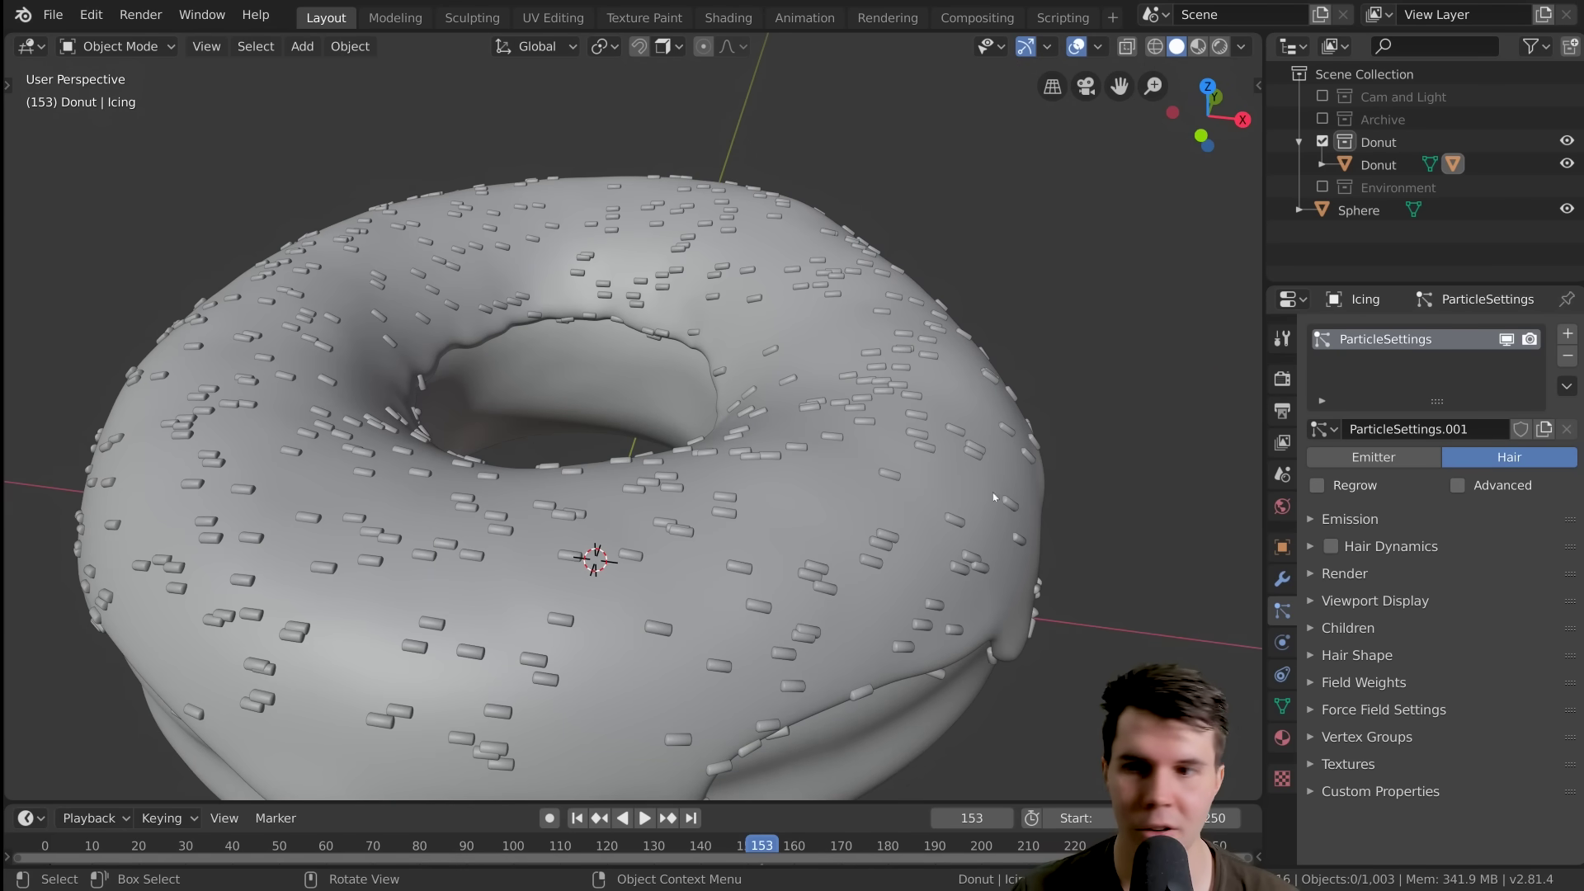
scroll(825, 510, down, 3)
scroll(717, 407, up, 2)
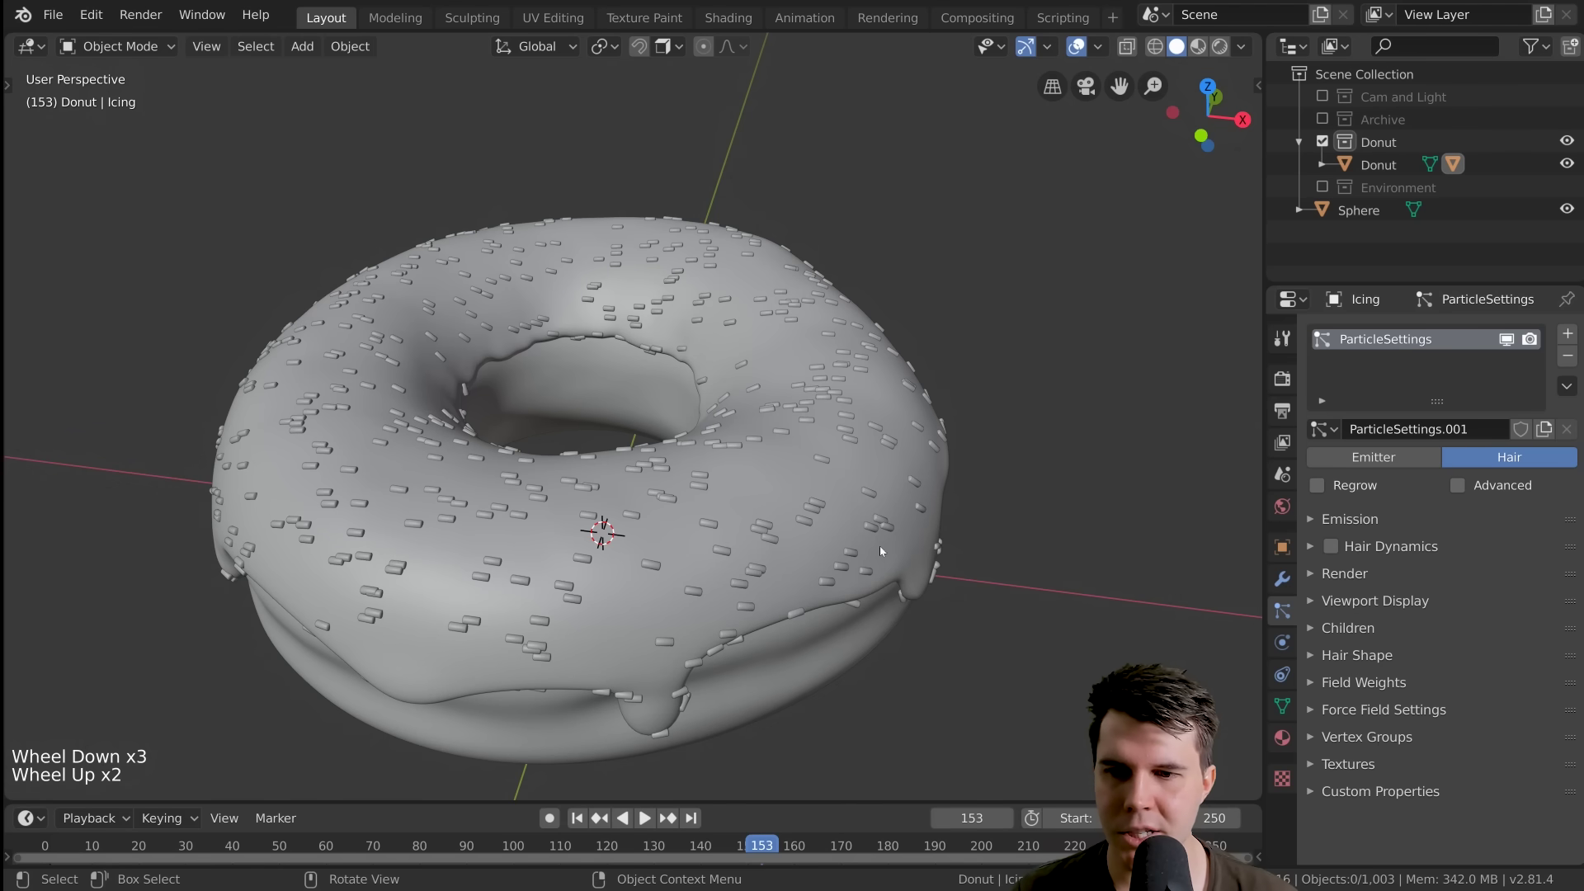
Turn on the Advanced particle options and enable Rotation, expanding its settings
click(1458, 486)
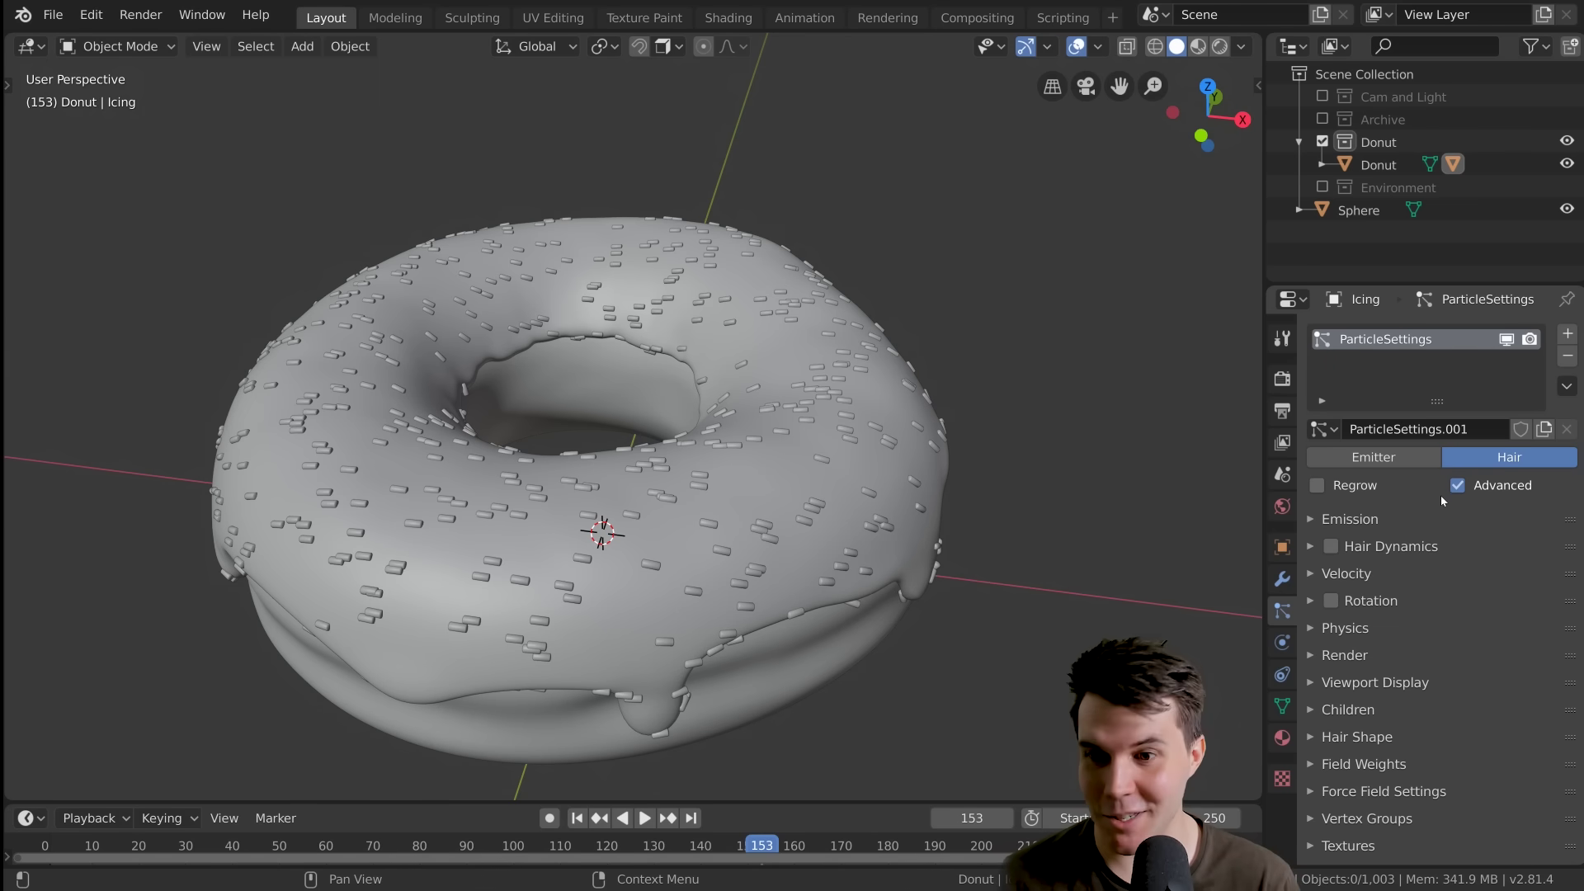
click(1335, 605)
click(1365, 603)
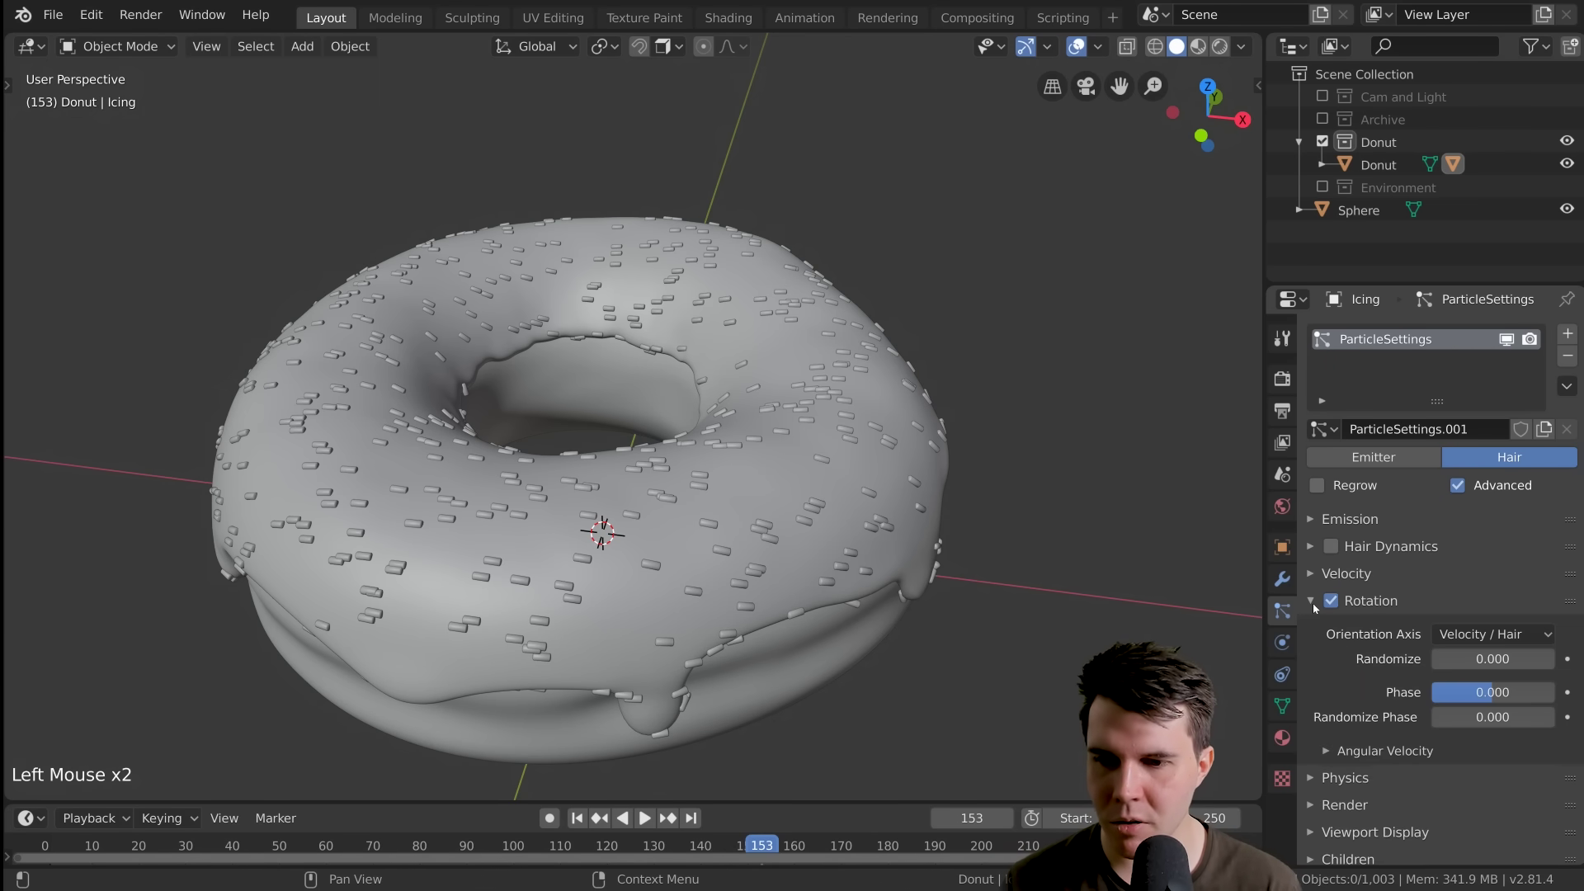
Set the sprinkles' rotation Orientation Axis to Normal and try a Randomize value of 0.546
scroll(1393, 654, down, 4)
scroll(1393, 653, down, 8)
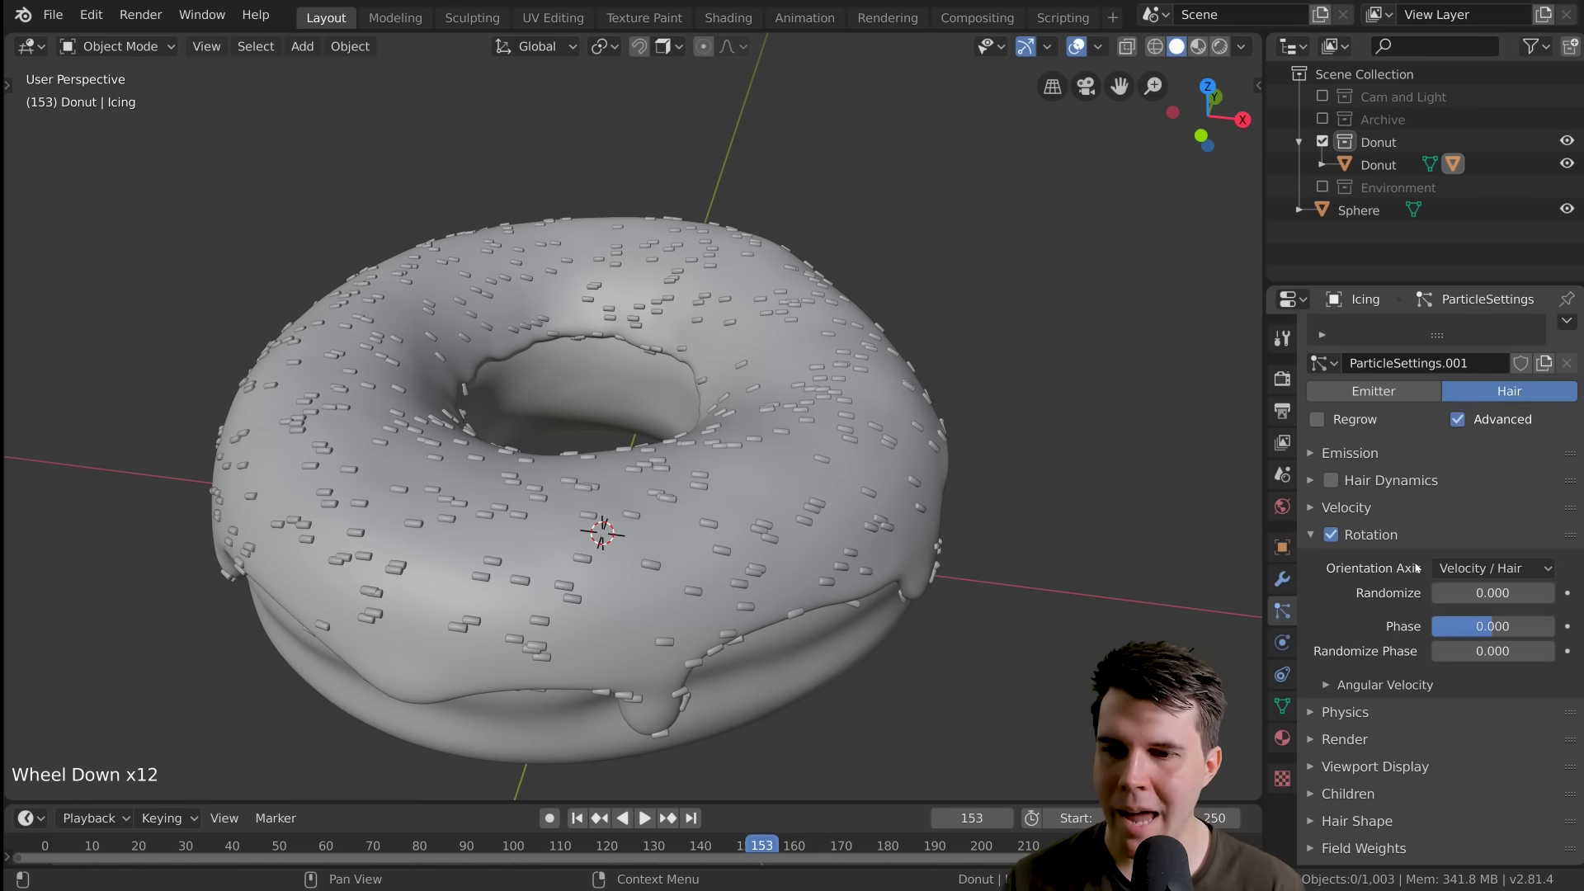
click(1457, 569)
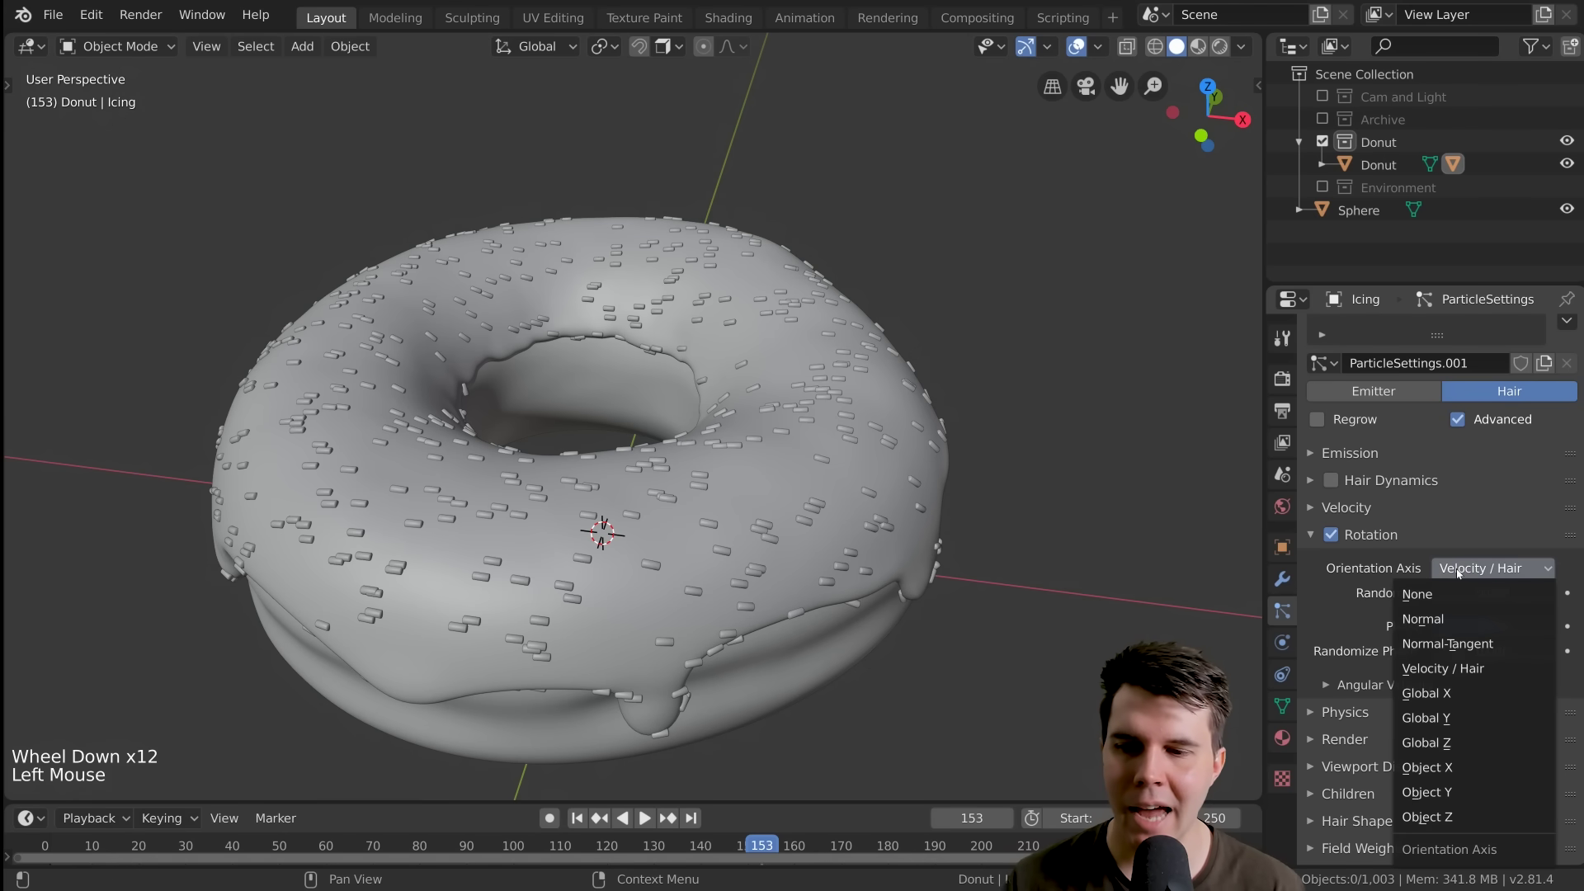
click(1453, 621)
middle_drag(768, 528, 867, 429)
drag(1485, 592, 1531, 592)
scroll(797, 477, up, 2)
middle_drag(797, 477, 893, 397)
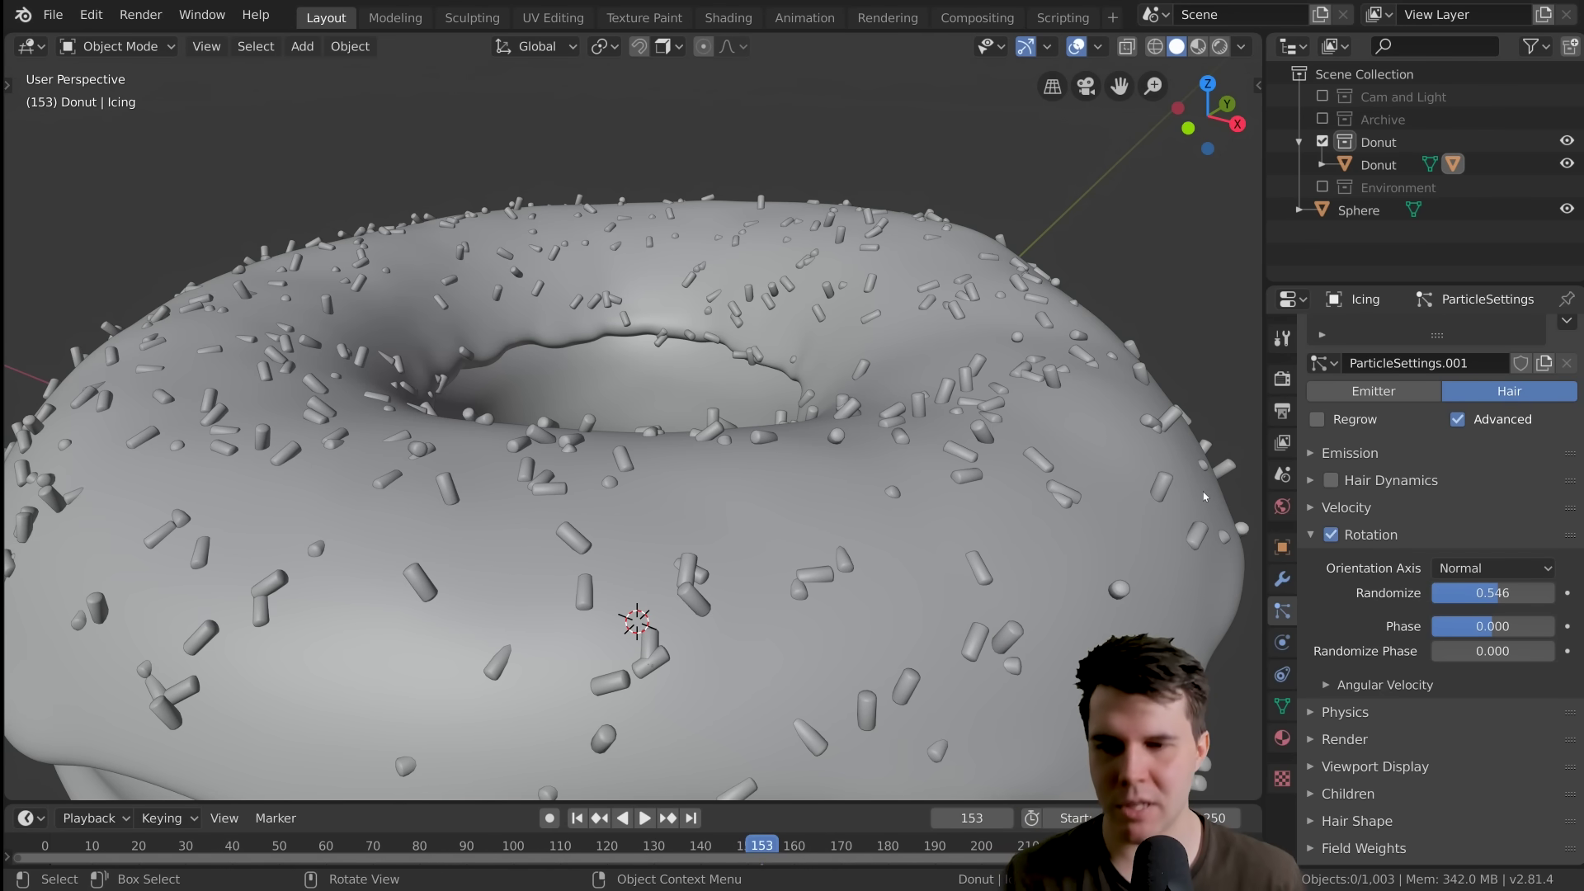
Reset the rotation Randomize to 0.000 and set Randomize Phase to 2.000 so the sprinkles lie flat in varied directions
drag(1518, 594, 1517, 594)
click(1441, 655)
drag(1441, 655, 1551, 655)
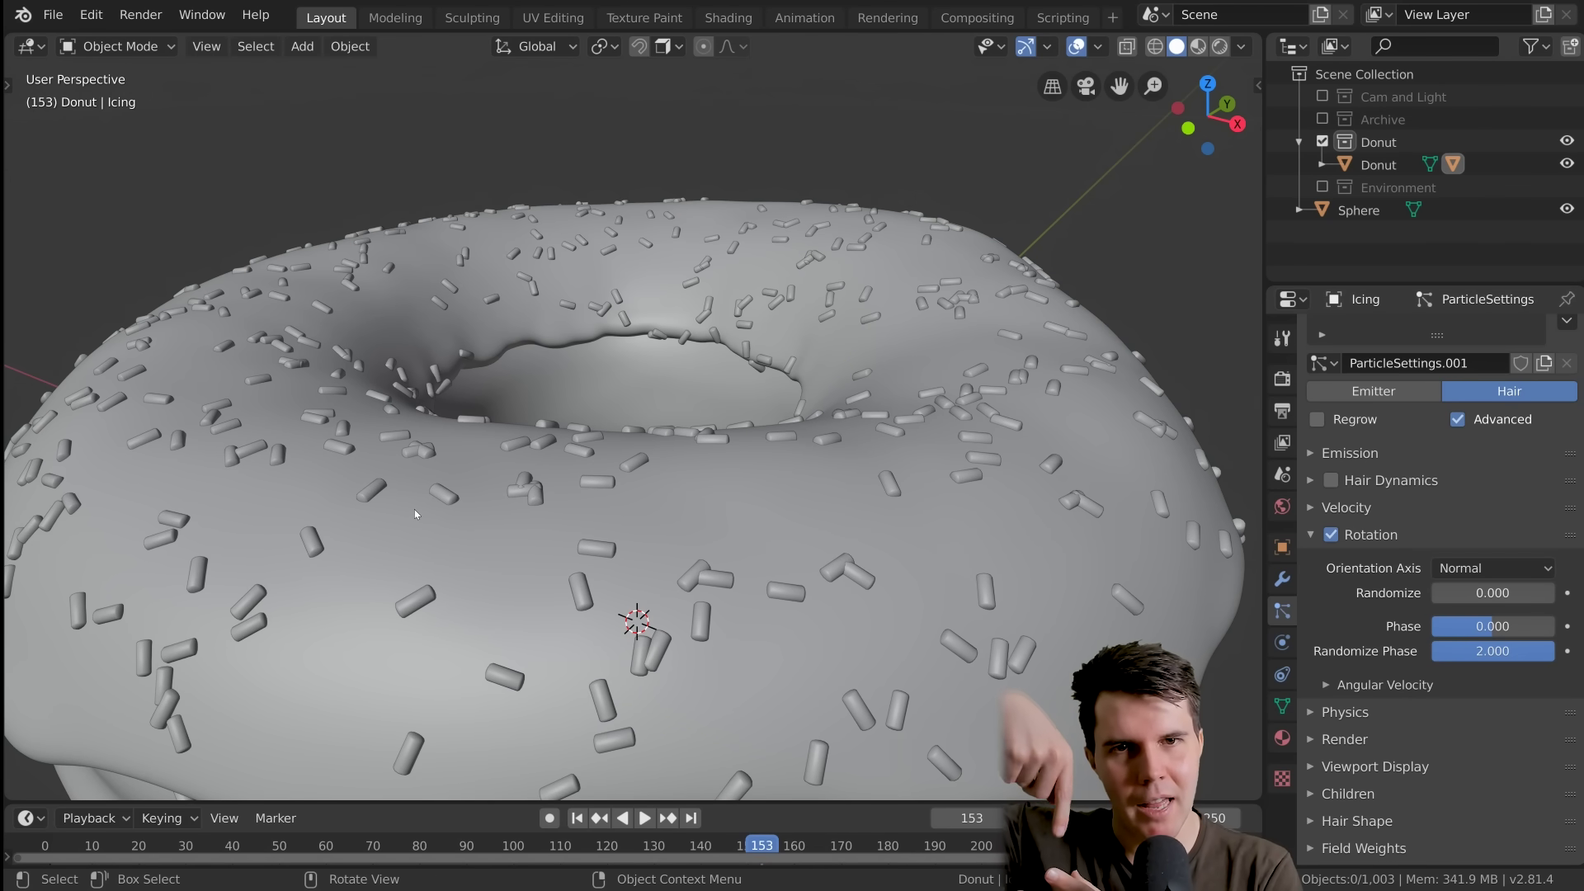
scroll(850, 540, down, 4)
mouse_move(761, 521)
middle_down()
mouse_move(850, 540)
mouse_move(761, 545)
middle_up()
scroll(761, 545, up, 3)
middle_drag(761, 545, 743, 510)
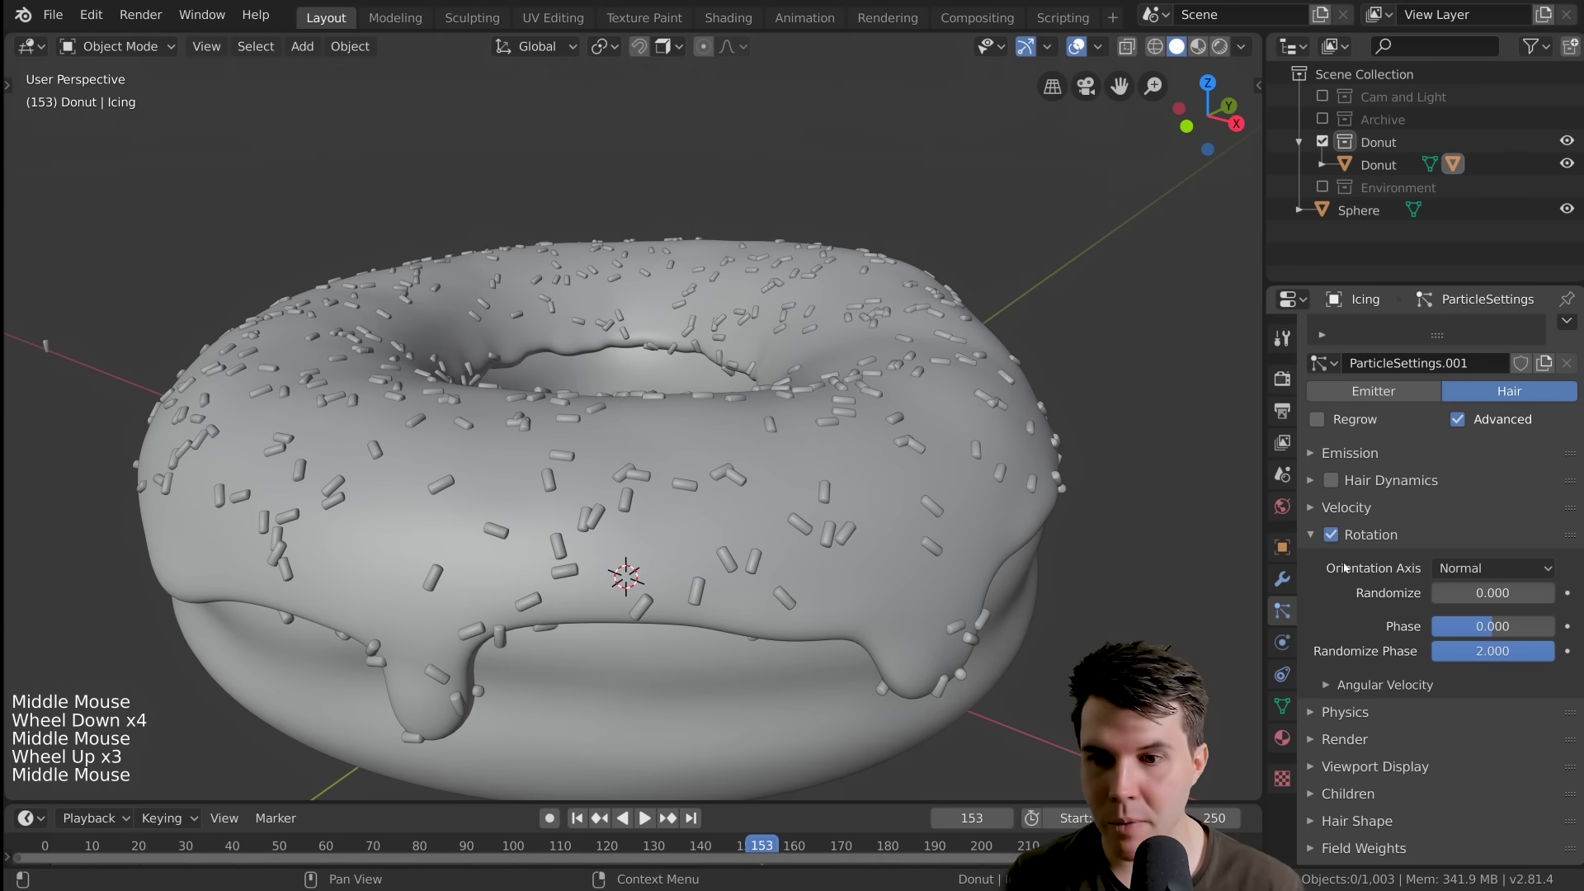
Try rotation Randomize values of 0.296 and 0.243 and inspect how the sprinkles tilt on the icing
drag(1477, 594, 1508, 593)
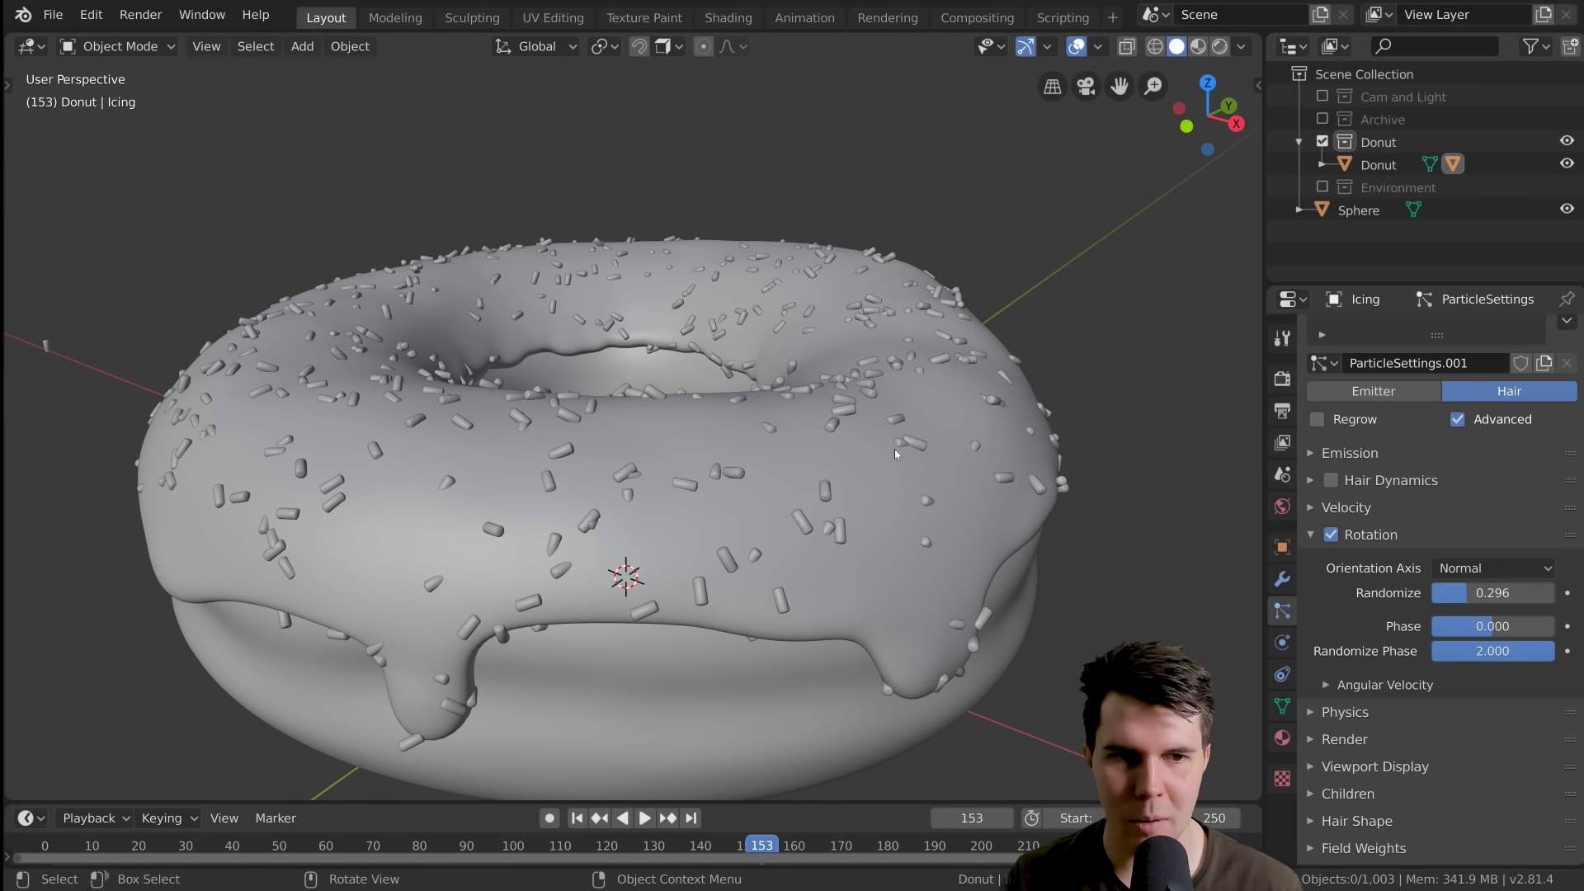
scroll(689, 421, up, 2)
middle_drag(675, 417, 661, 417)
drag(1477, 593, 1471, 593)
shift+middle_drag(736, 376, 842, 386)
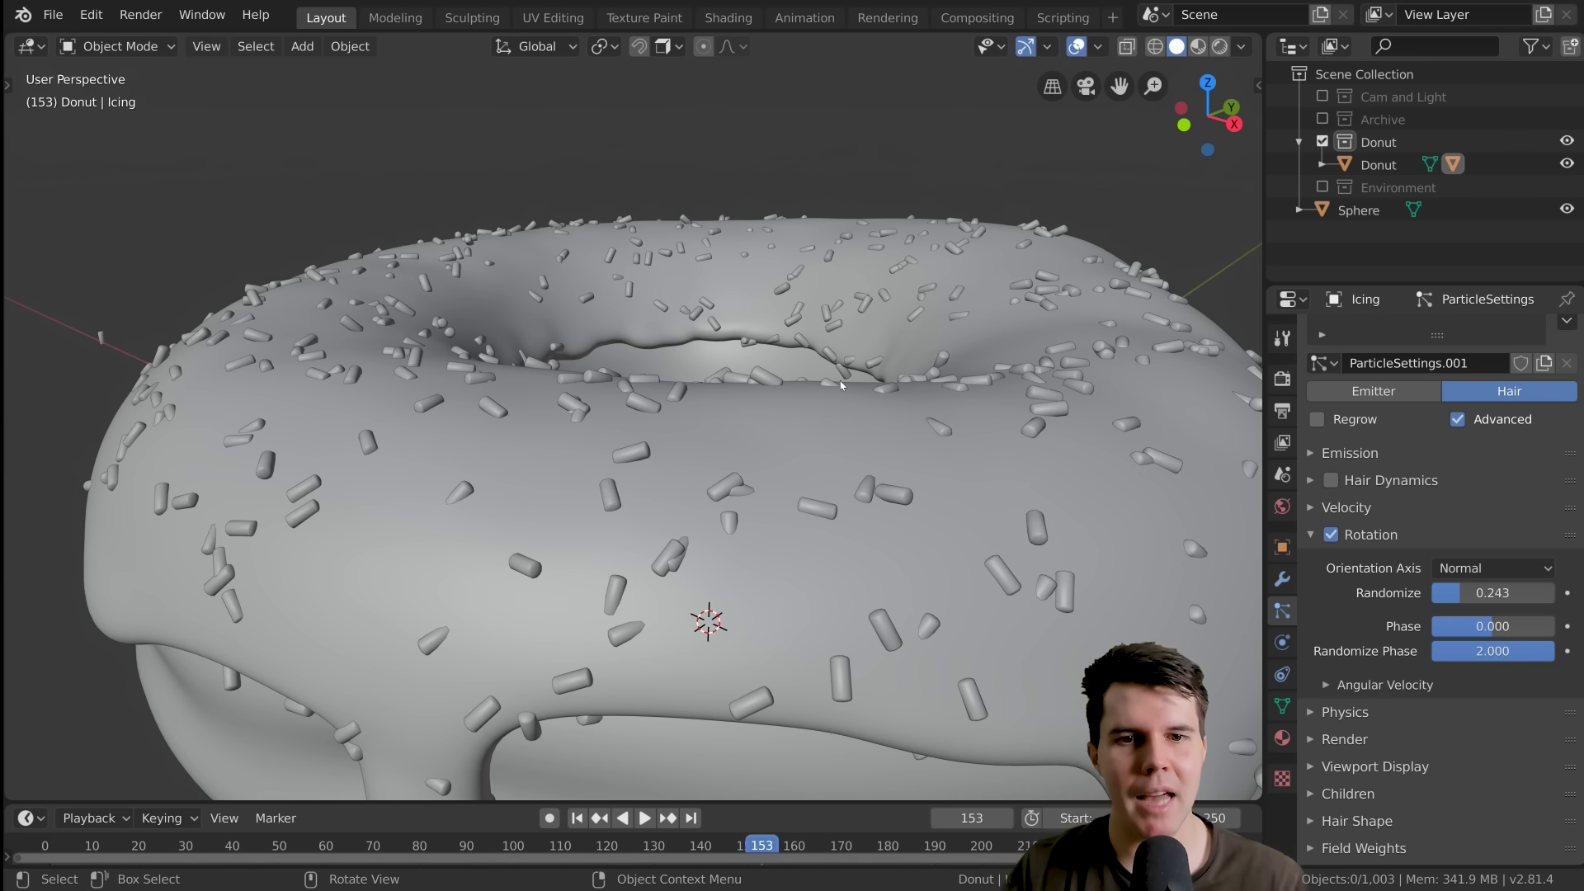
Set the sprinkles' rotation Randomize to 0.178 and check the result over the whole donut
scroll(261, 289, up, 2)
shift+middle_drag(273, 297, 561, 355)
mouse_move(1477, 593)
mouse_down()
mouse_move(1563, 593)
mouse_move(1453, 594)
mouse_up()
scroll(833, 408, down, 3)
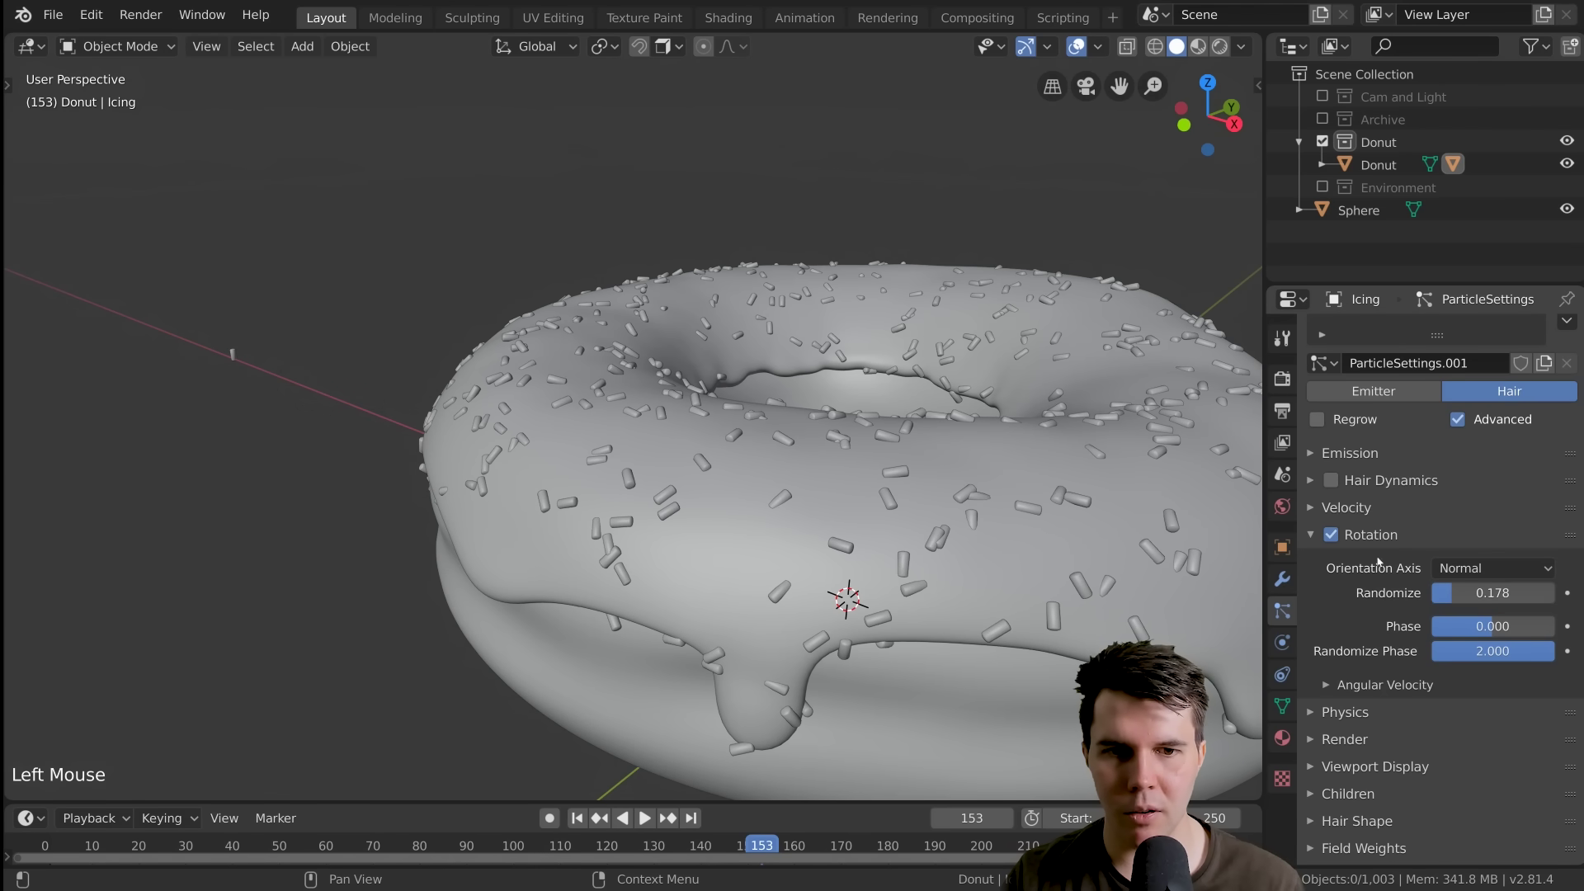
scroll(830, 417, up, 2)
scroll(830, 417, down, 3)
shift+middle_drag(830, 418, 822, 517)
scroll(1010, 528, down, 3)
scroll(822, 517, up, 1)
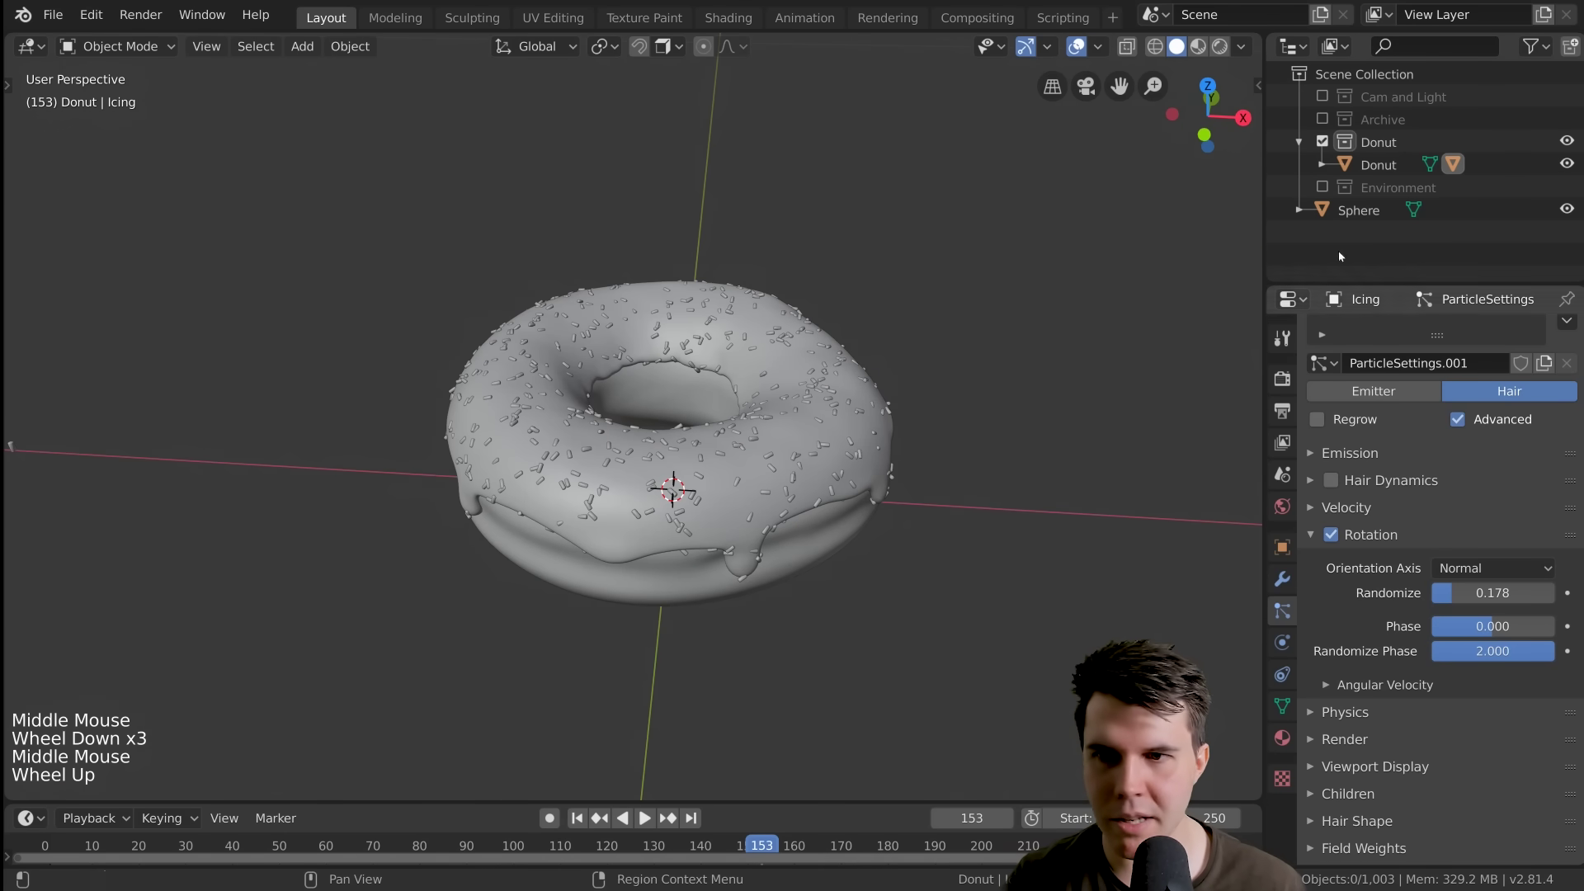
Expand the Donut object's hierarchy, hide the donut base and inspect the icing with its sprinkles alone
click(1324, 167)
scroll(777, 421, up, 1)
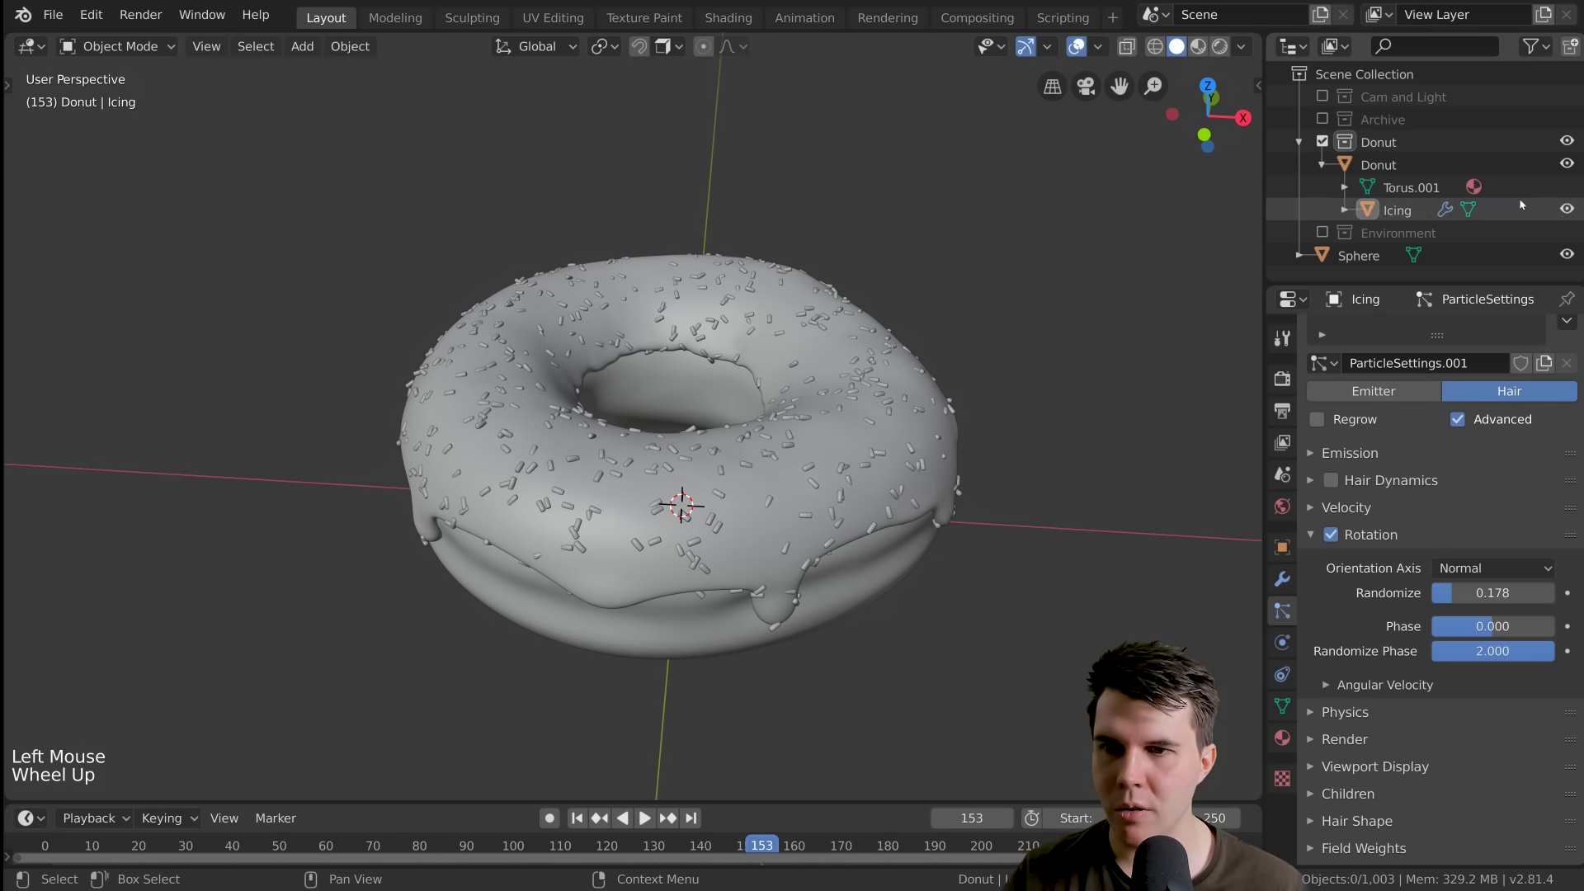
click(1567, 164)
middle_drag(767, 429, 692, 455)
scroll(696, 422, up, 3)
scroll(639, 354, up, 2)
scroll(640, 353, down, 1)
double_click(1023, 462)
scroll(956, 322, down, 1)
scroll(955, 322, down, 1)
key(Tab)
key(Tab)
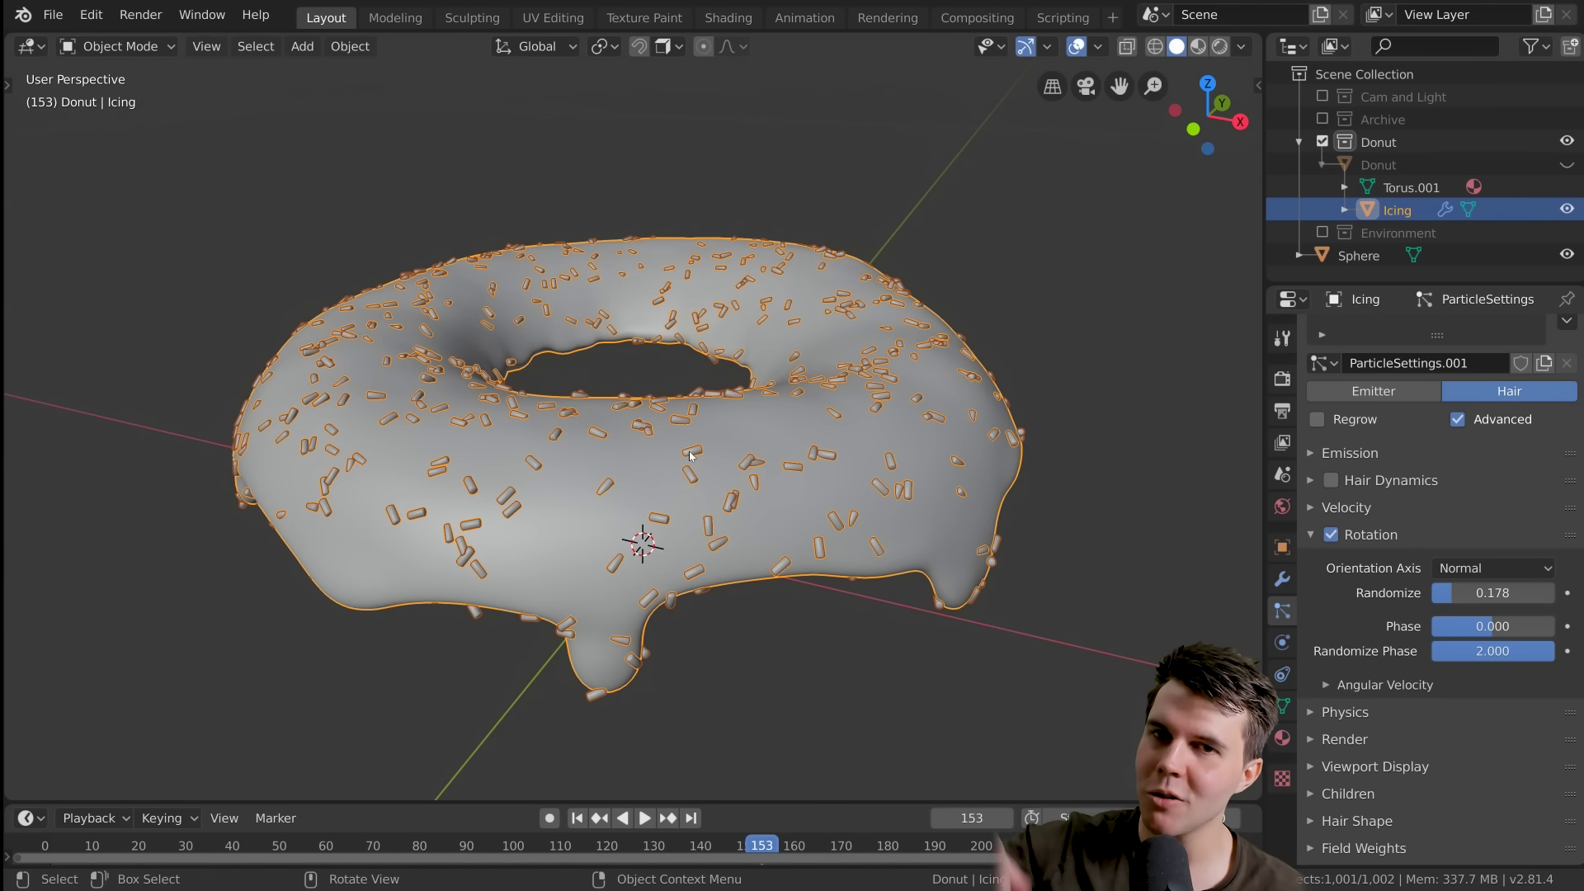
Show the donut base again and clear the selection
click(1566, 165)
middle_drag(841, 363, 851, 392)
key(alt+a)
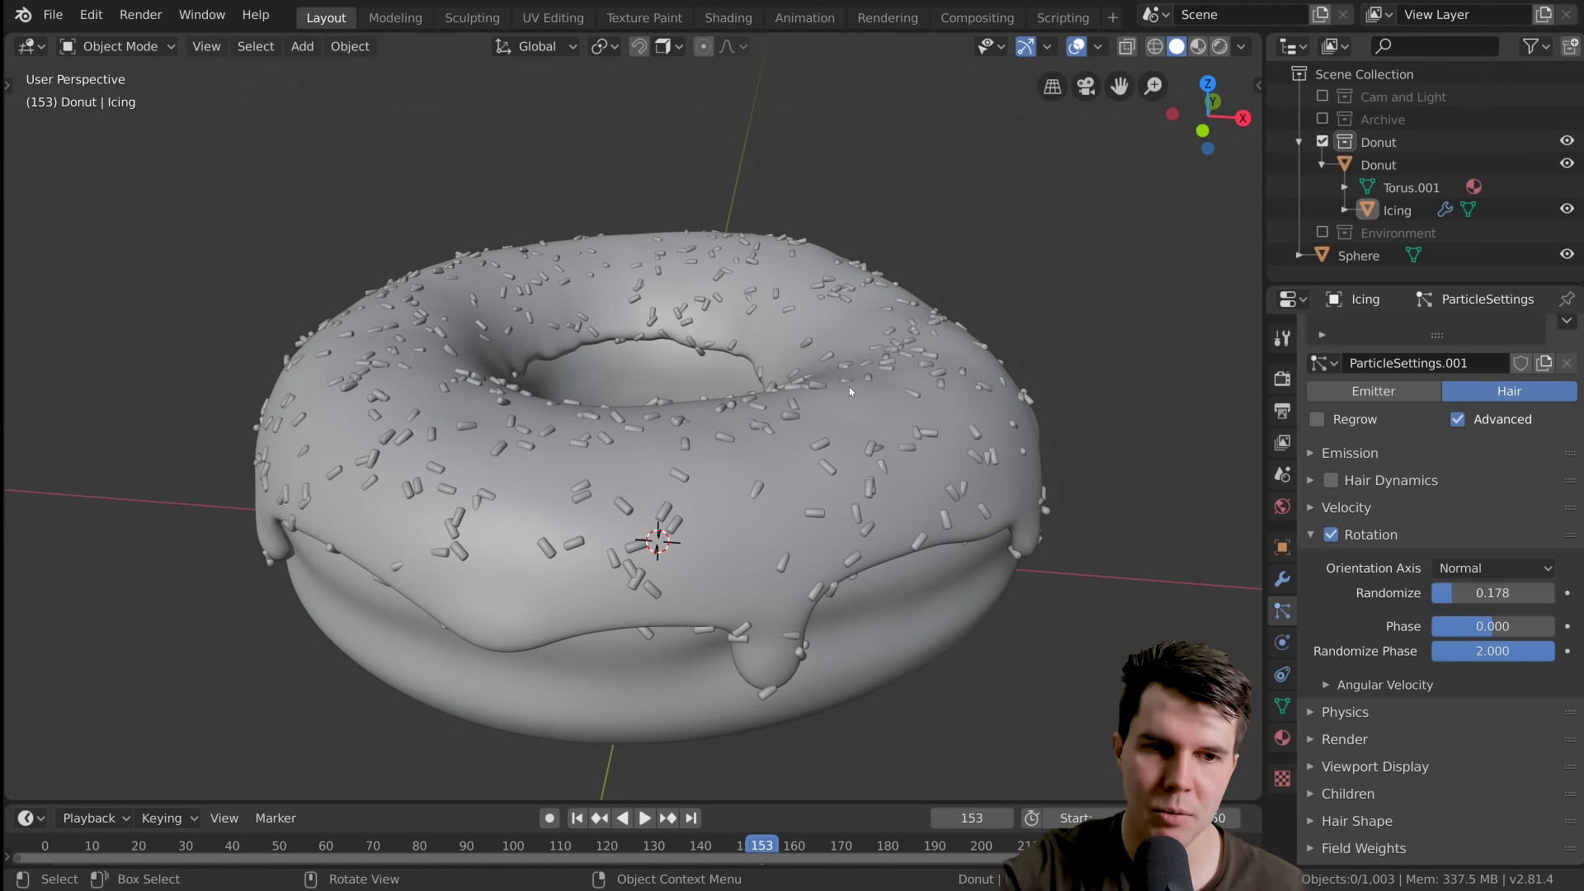
mouse_move(860, 389)
middle_down()
mouse_move(810, 377)
mouse_move(832, 385)
middle_up()
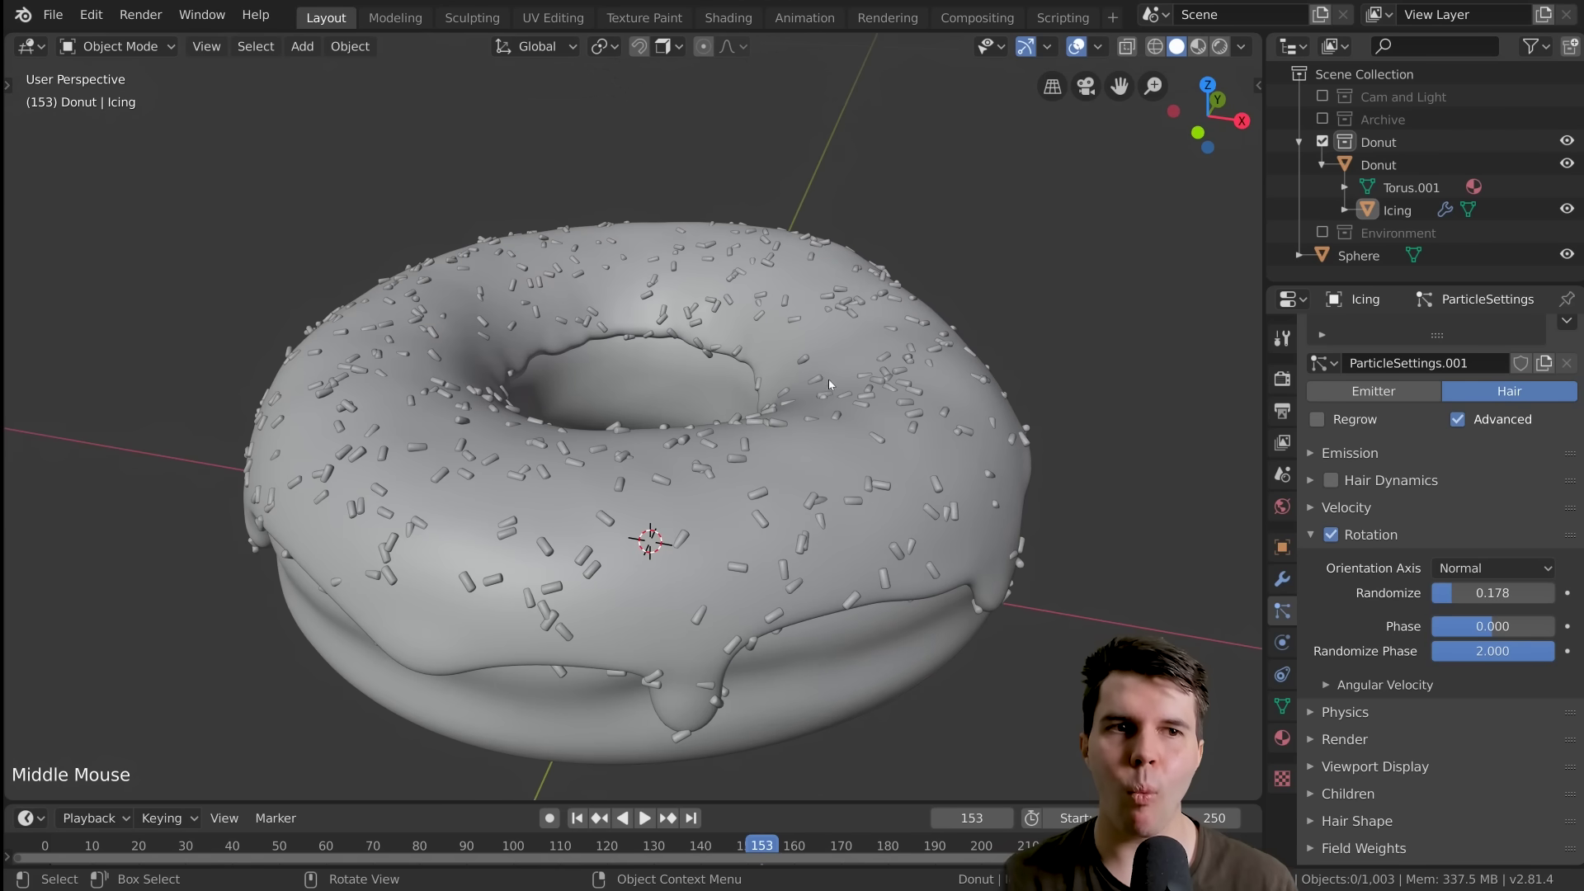
Select the icing and switch it to Weight Paint mode
click(918, 321)
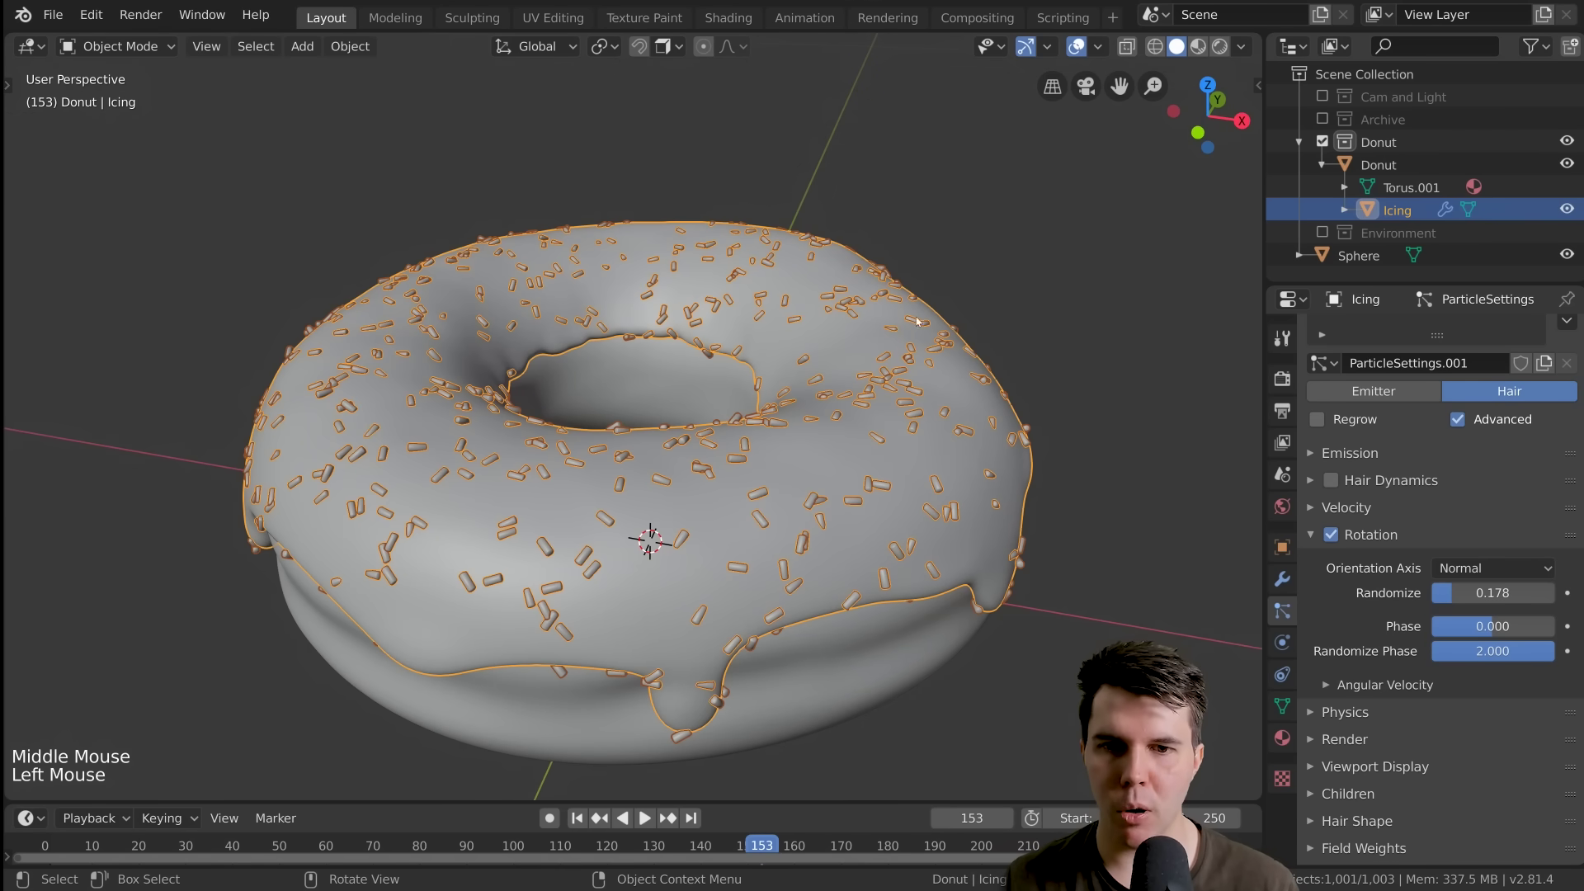
click(118, 46)
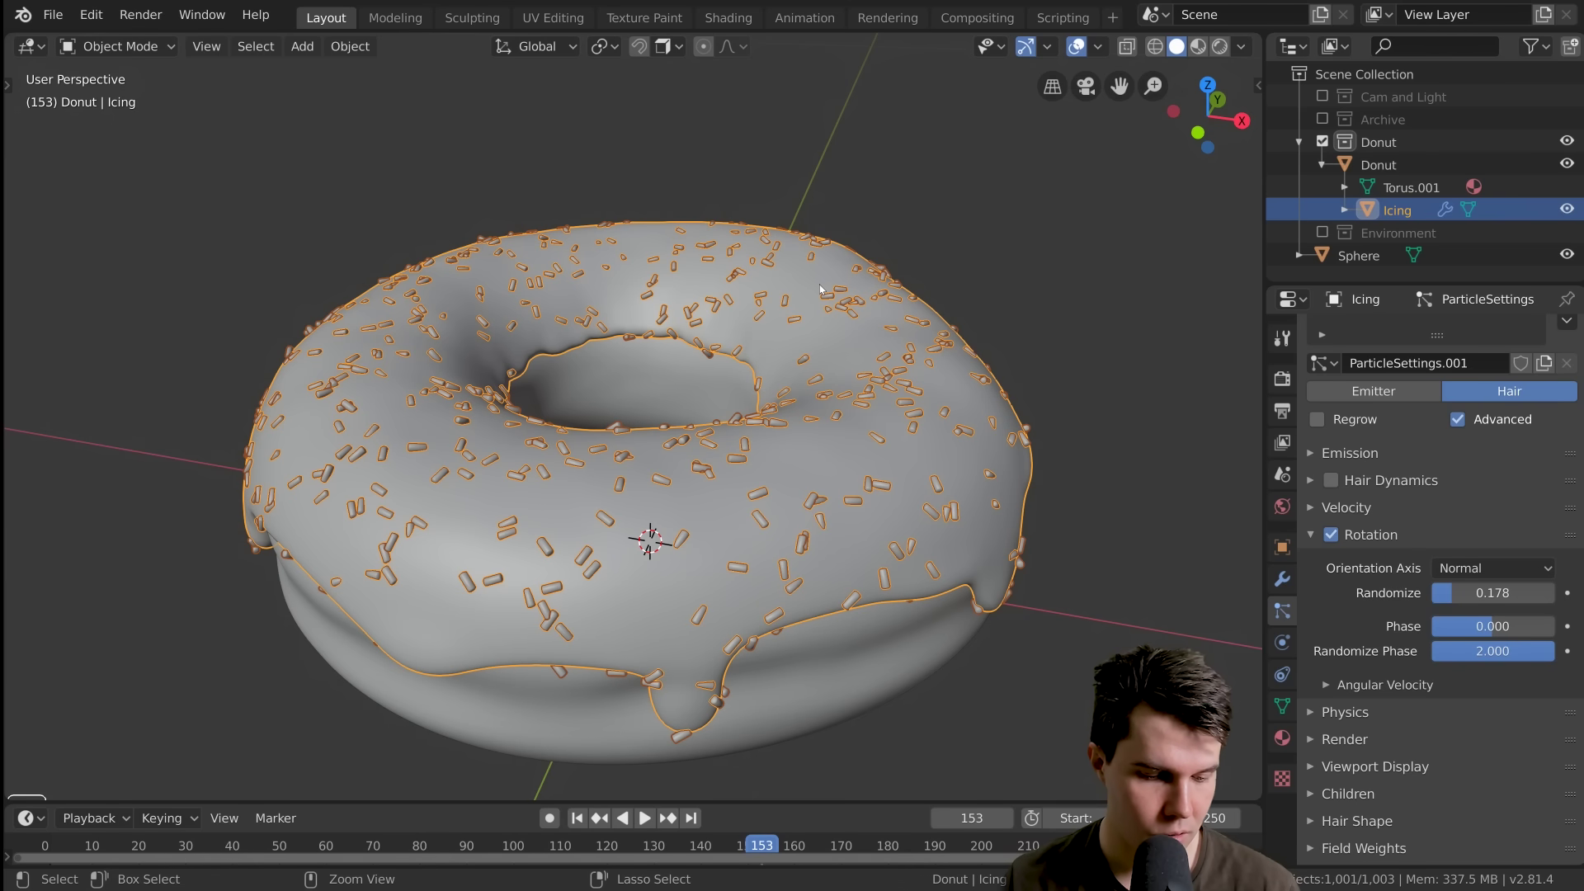
key(ctrl+Tab)
key(ctrl+Tab)
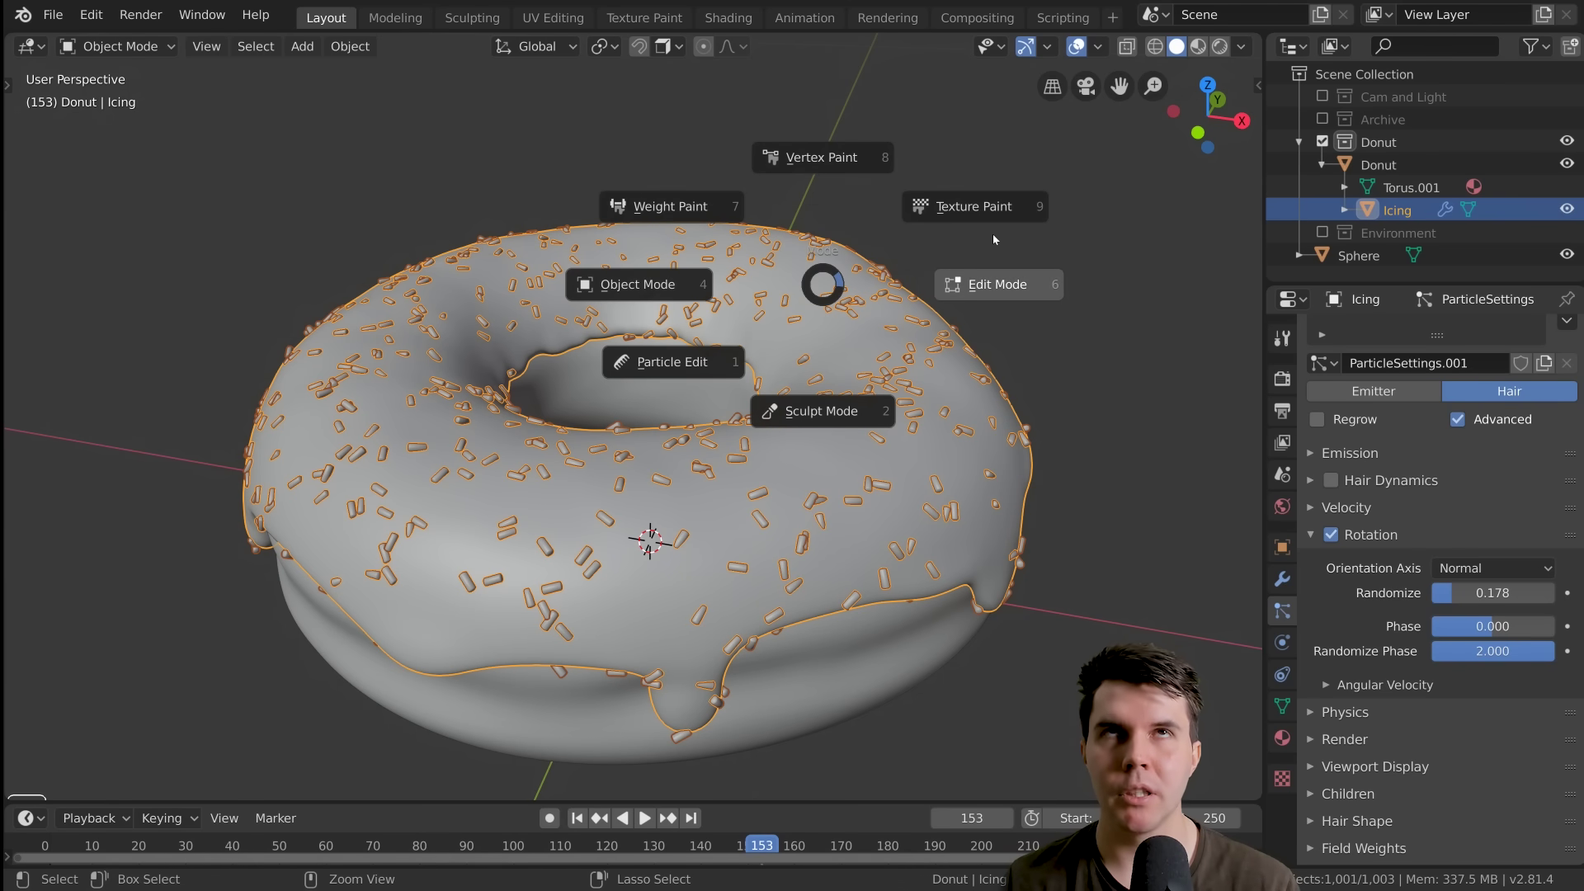
key(Escape)
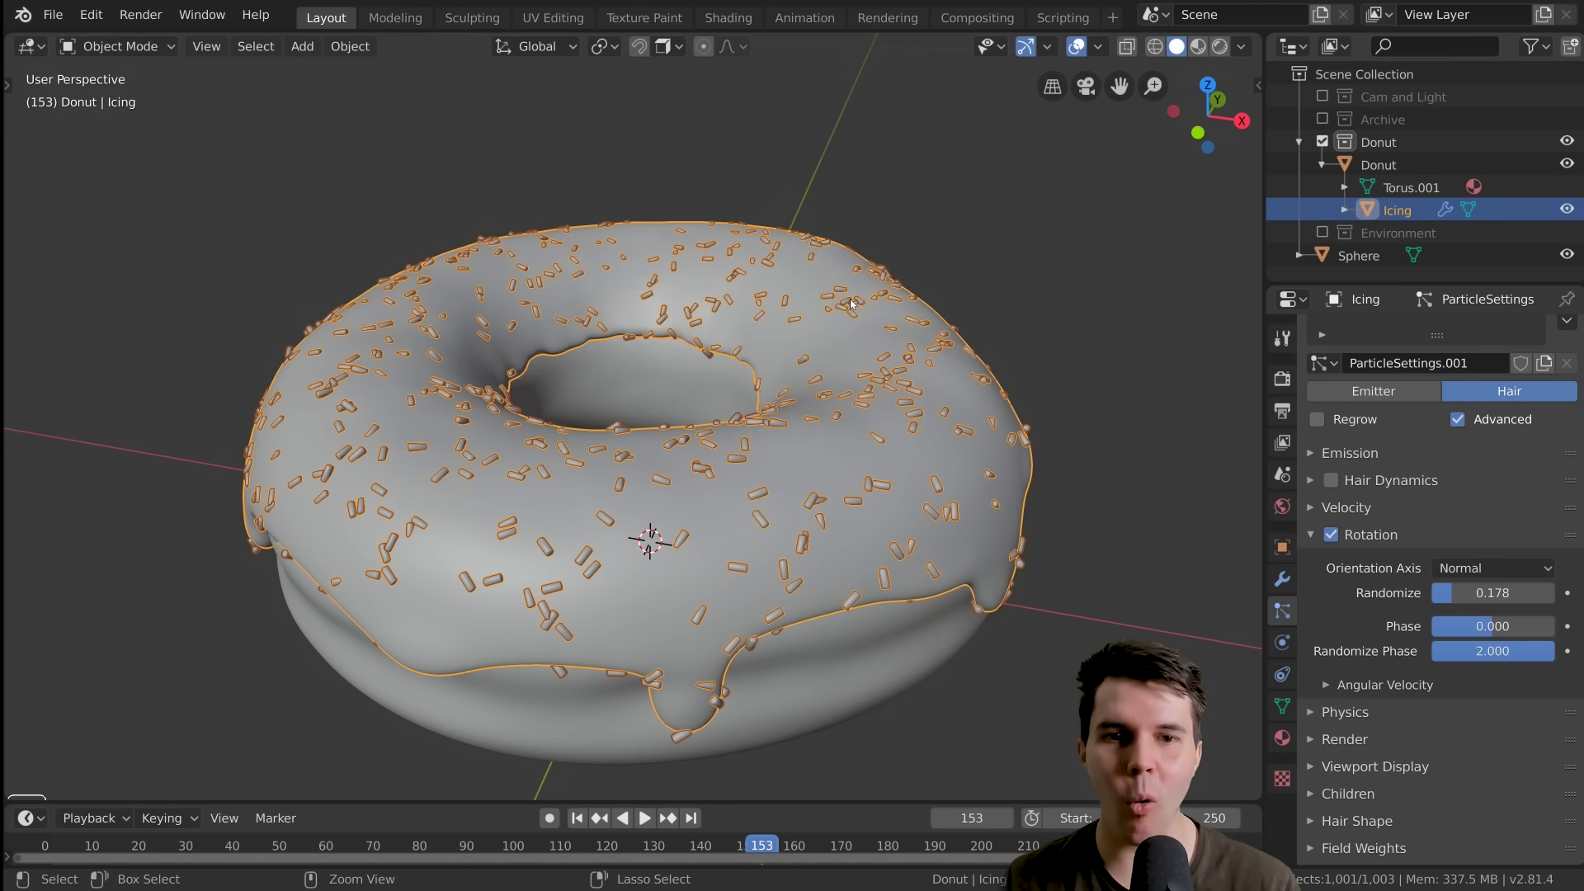
click(126, 45)
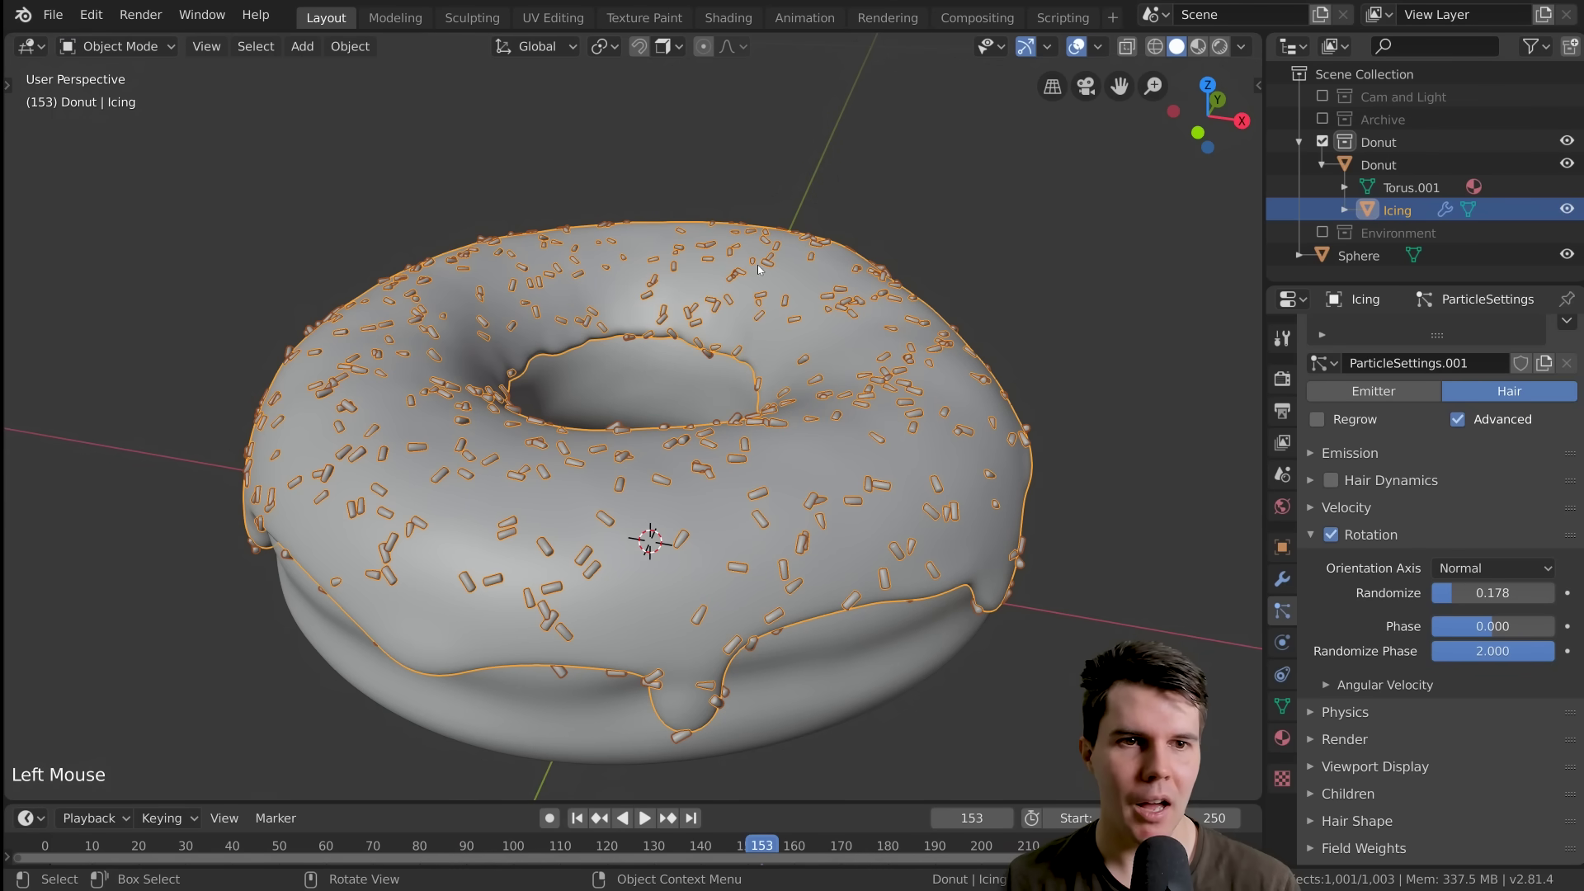
key(ctrl+Tab)
click(608, 191)
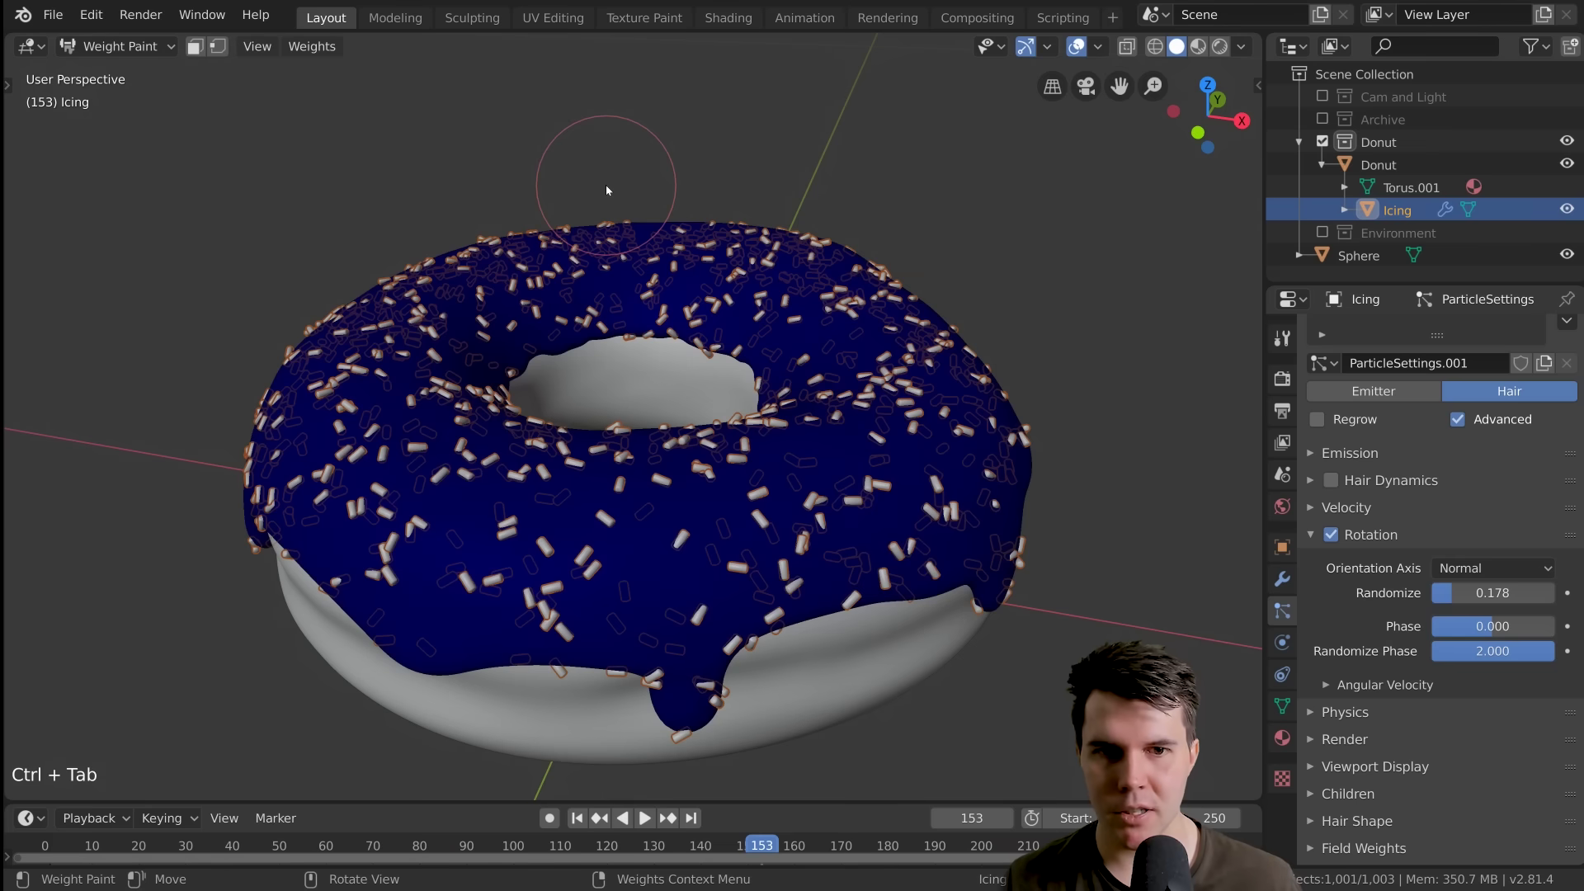
From the top view, paint a full-weight stroke across the icing's +Y side and a small separate patch beside it
middle_drag(608, 190, 825, 429)
scroll(864, 421, down, 2)
key(KP_7)
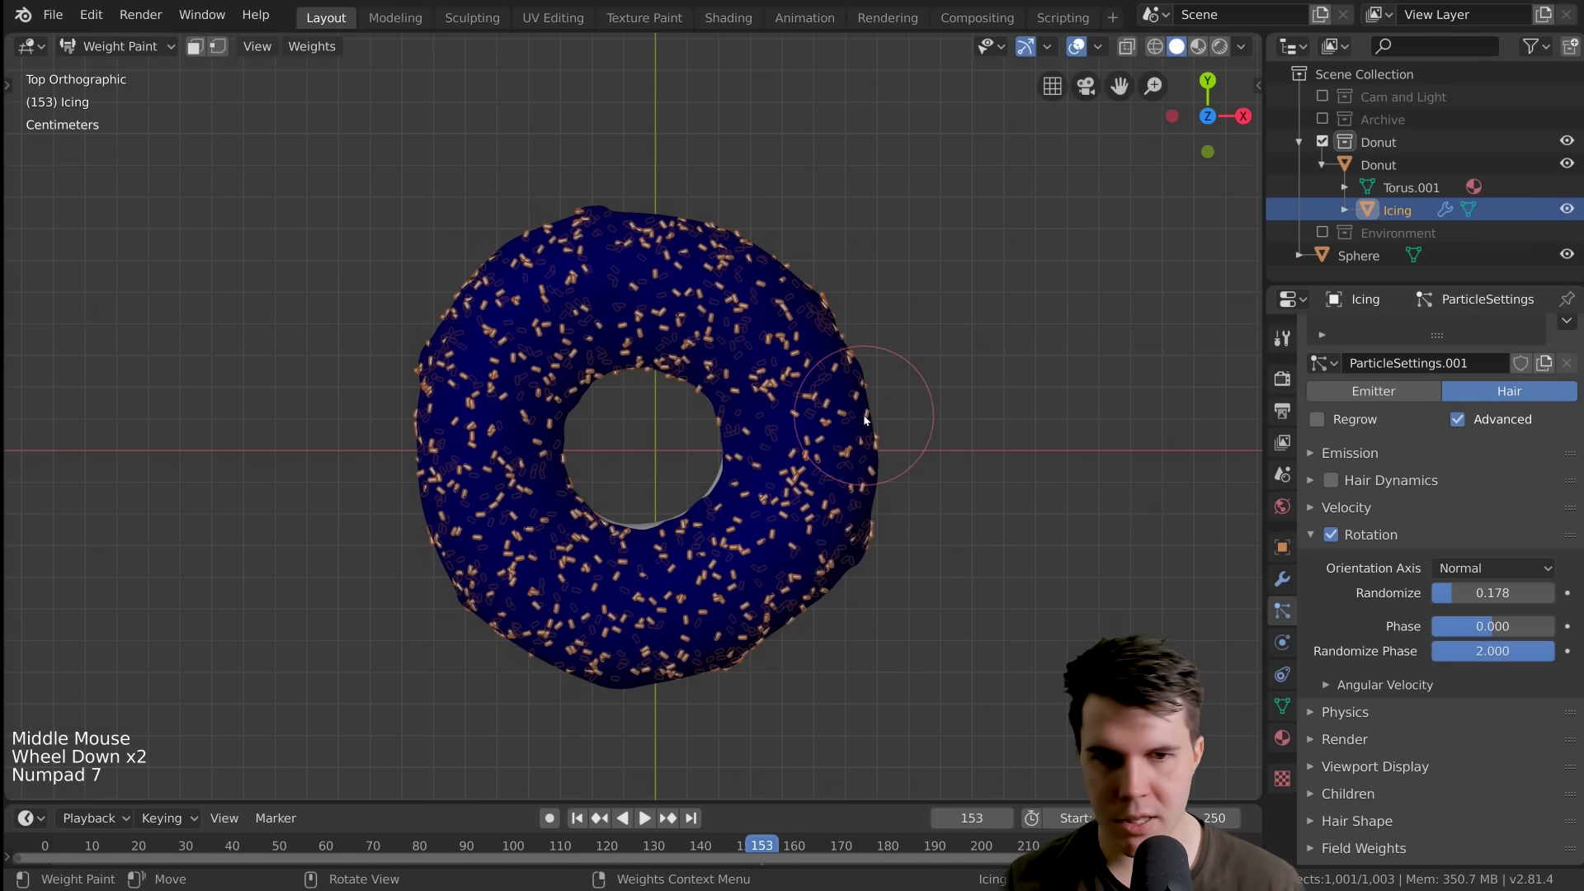
scroll(865, 421, up, 1)
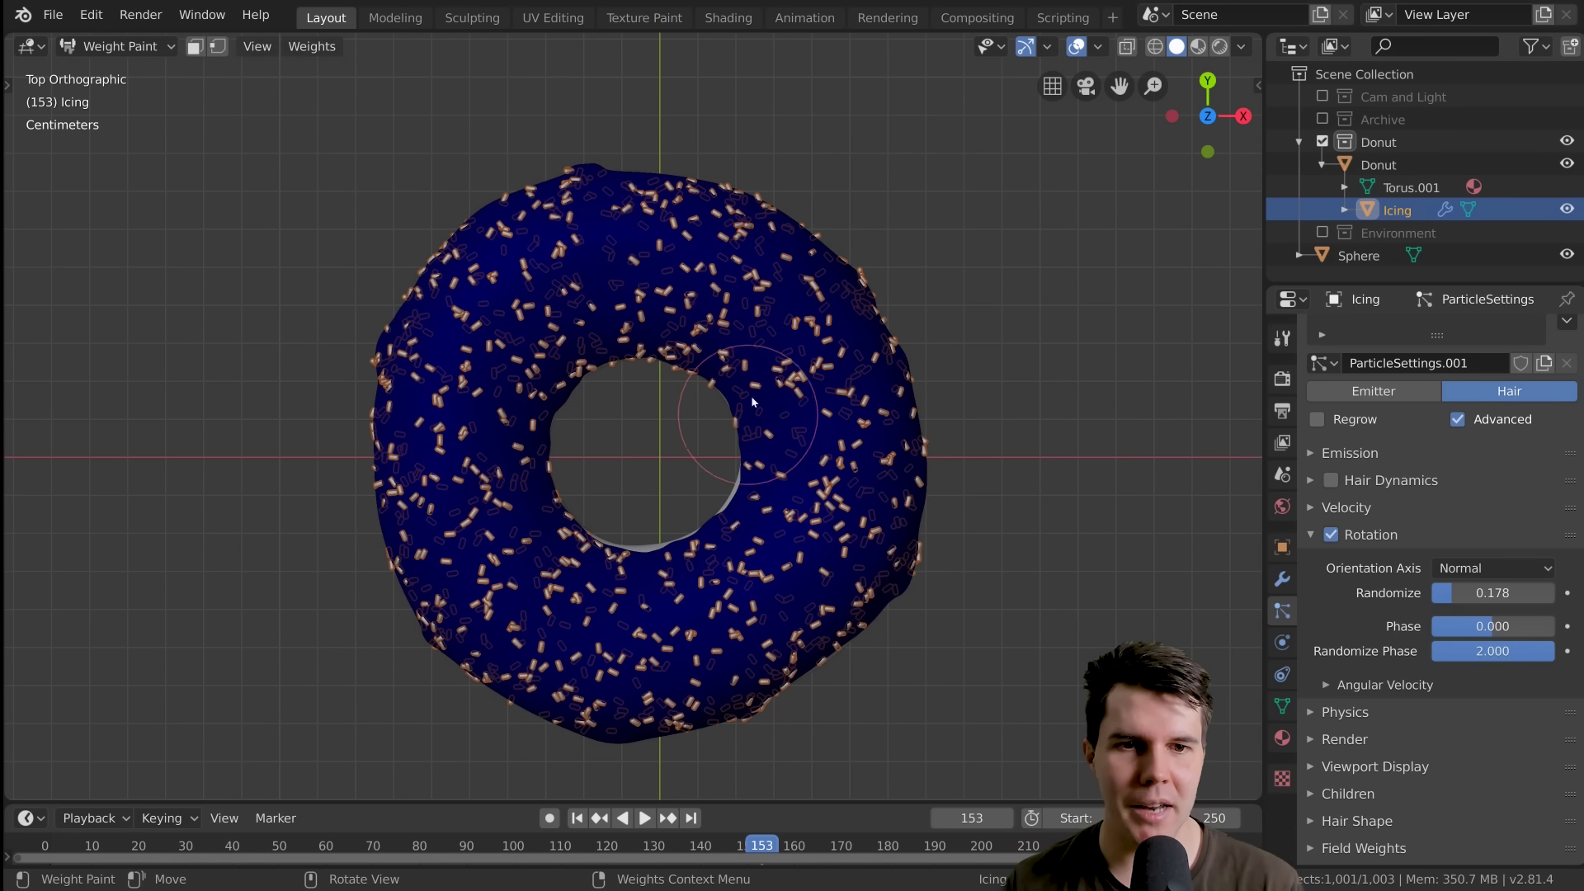
mouse_move(566, 265)
mouse_down()
mouse_move(694, 266)
mouse_move(743, 293)
mouse_up()
mouse_move(743, 293)
middle_down()
mouse_move(845, 404)
mouse_move(785, 305)
middle_up()
scroll(784, 347, up, 2)
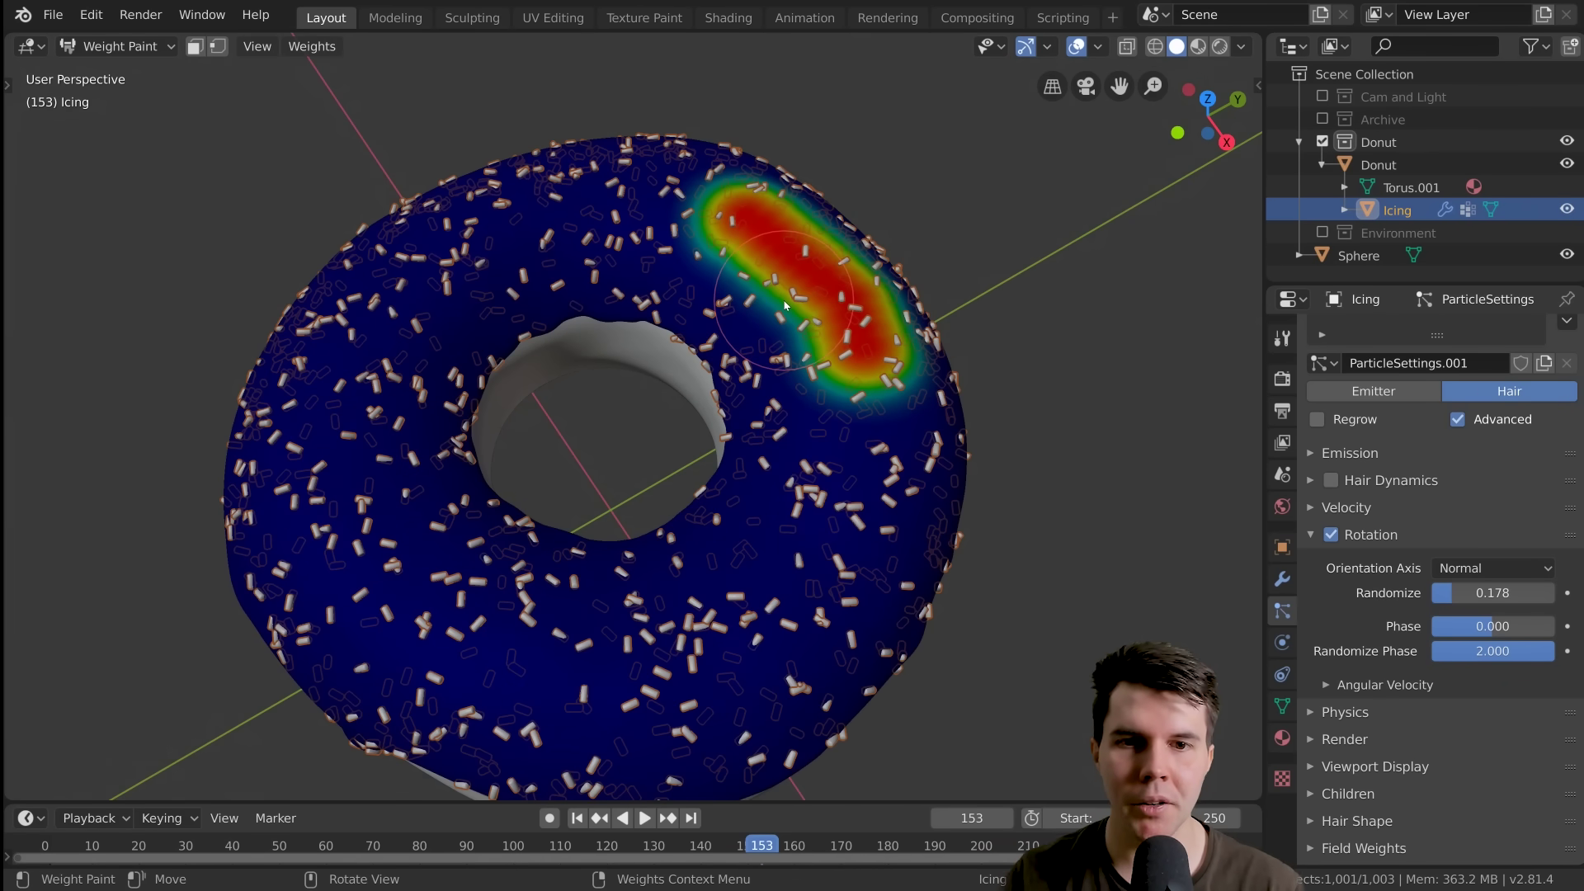
scroll(744, 311, up, 1)
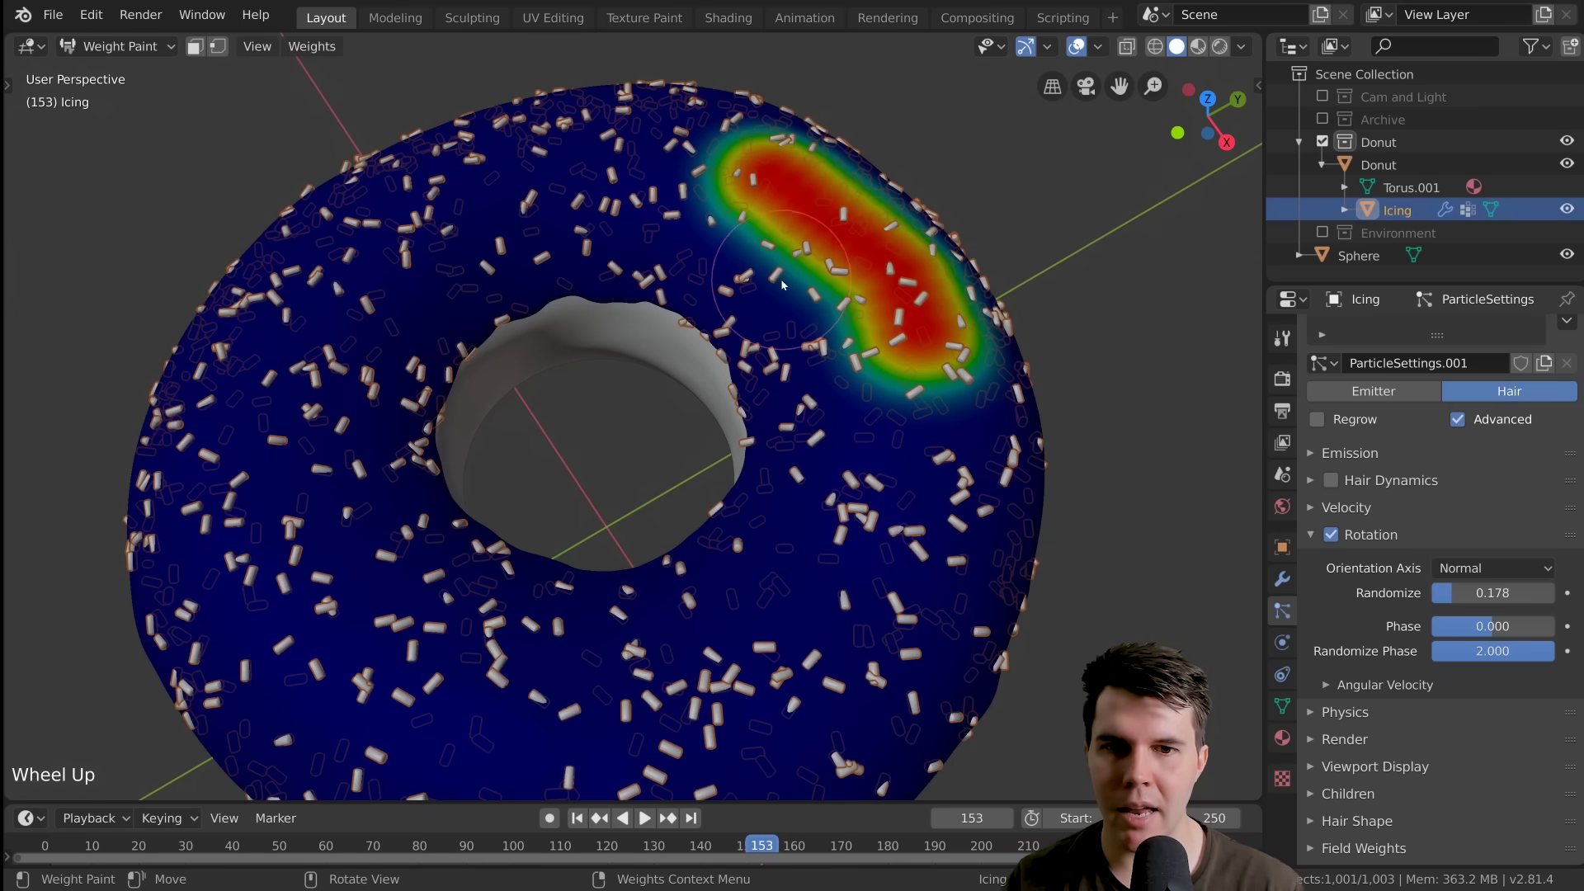
middle_drag(774, 281, 746, 224)
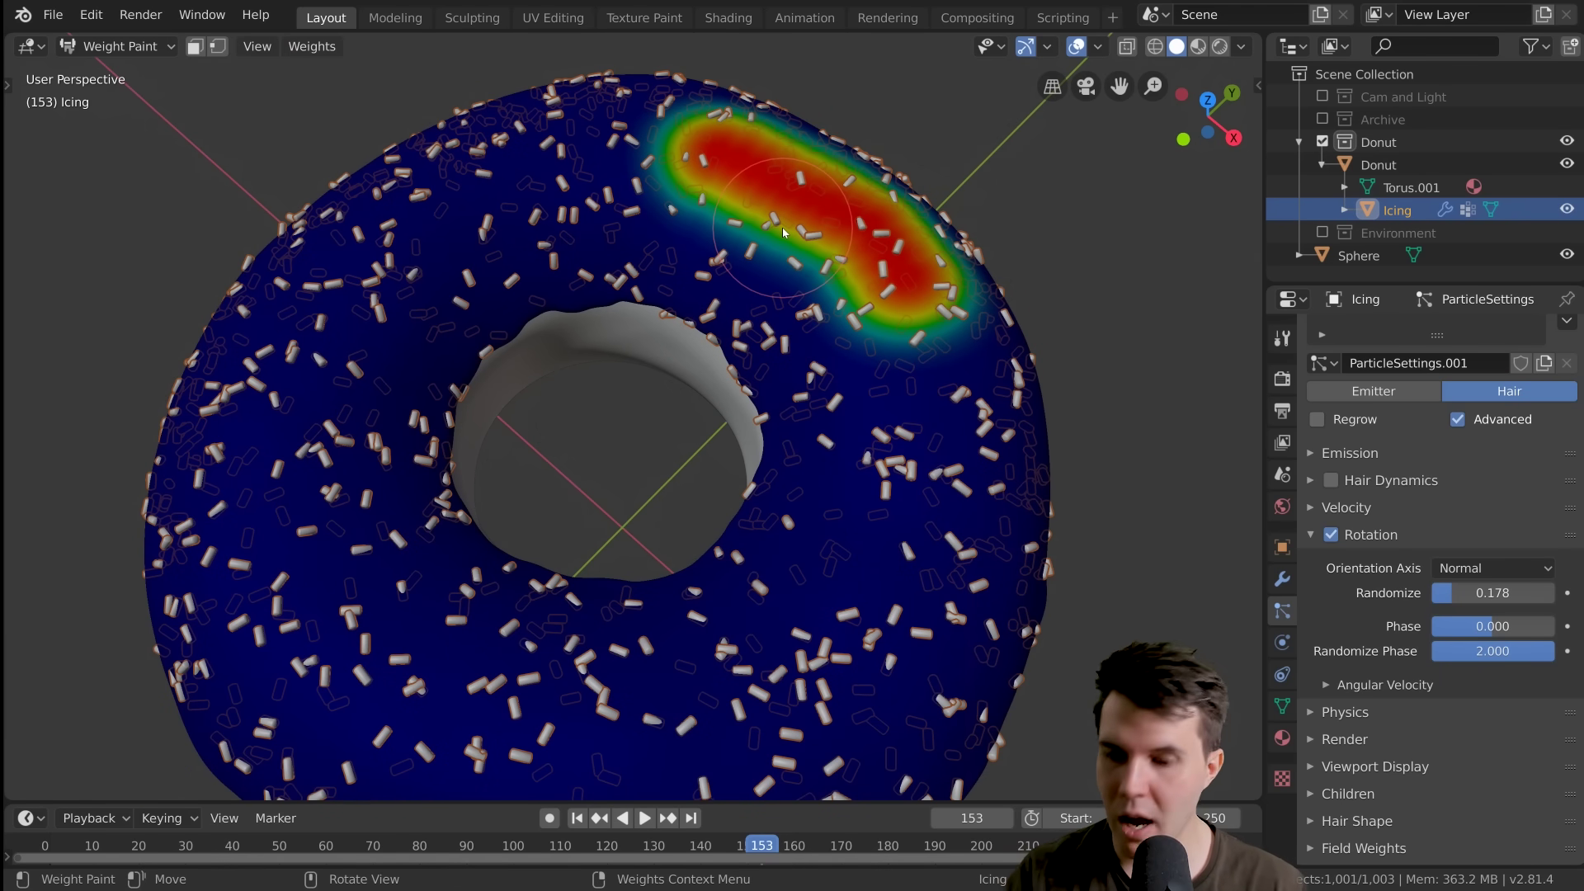
key(KP_7)
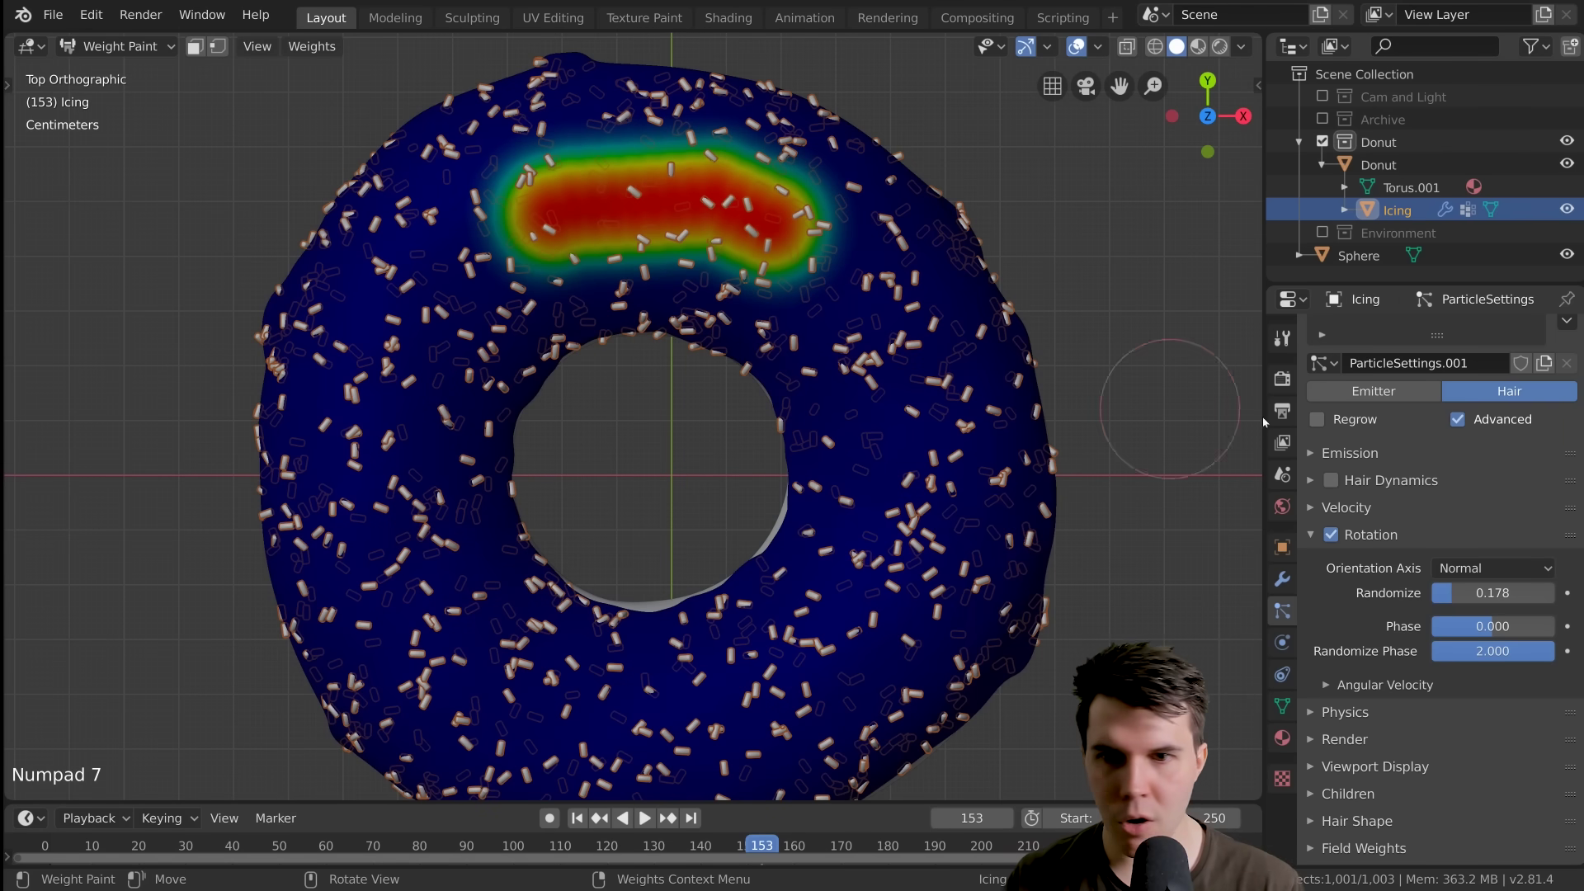
drag(858, 347, 867, 291)
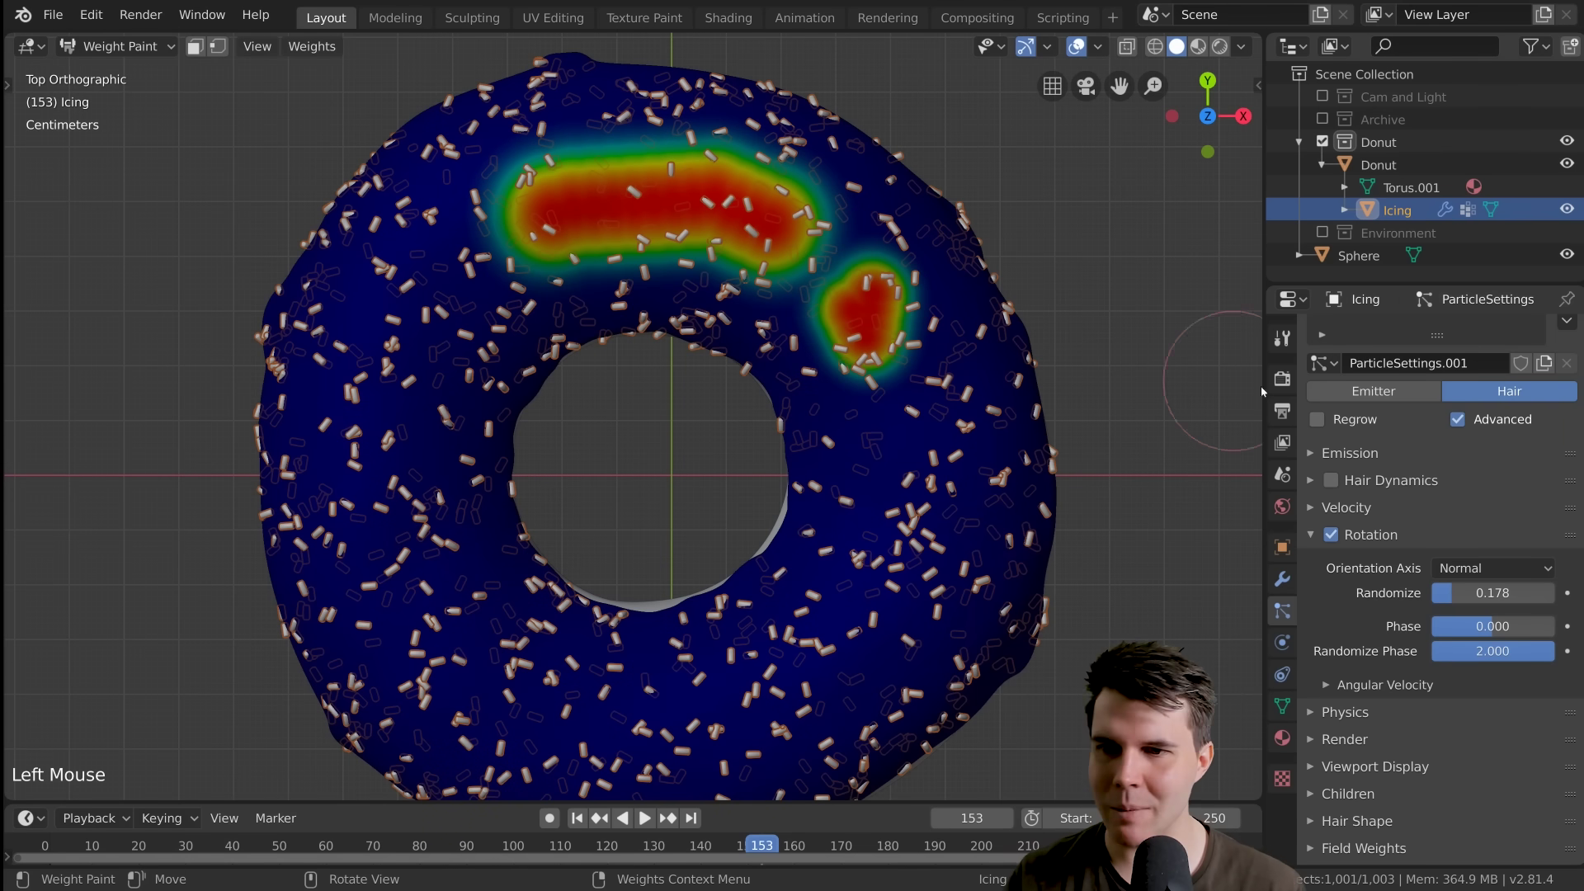
Hide the sprinkle particle system in the viewport and extend the larger painted weight area toward the icing's -X side
scroll(1439, 513, up, 7)
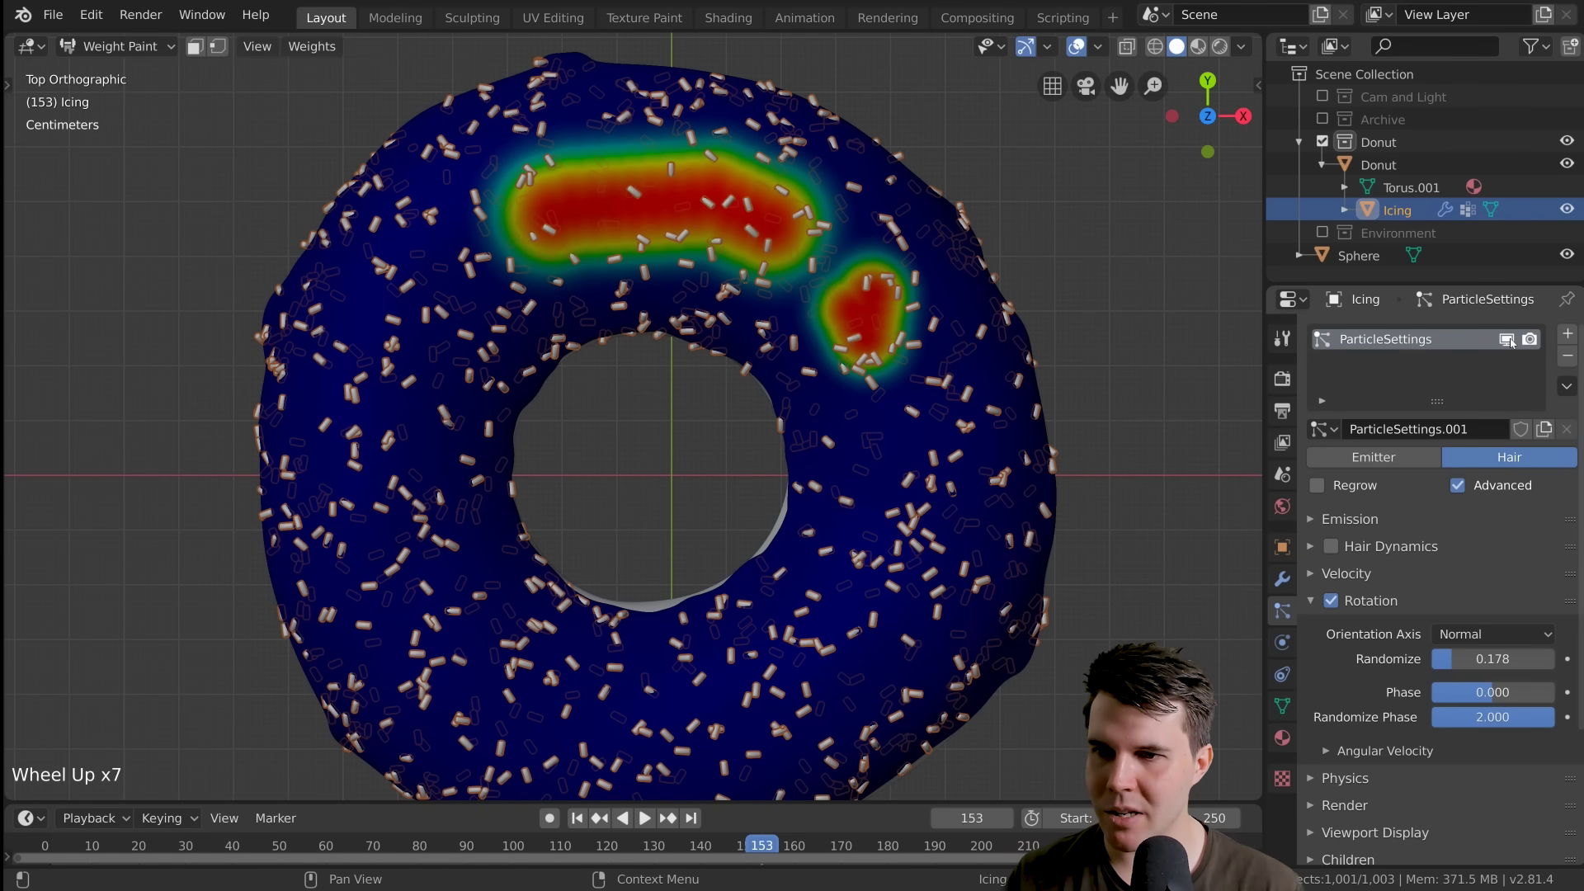
click(1508, 340)
click(1508, 341)
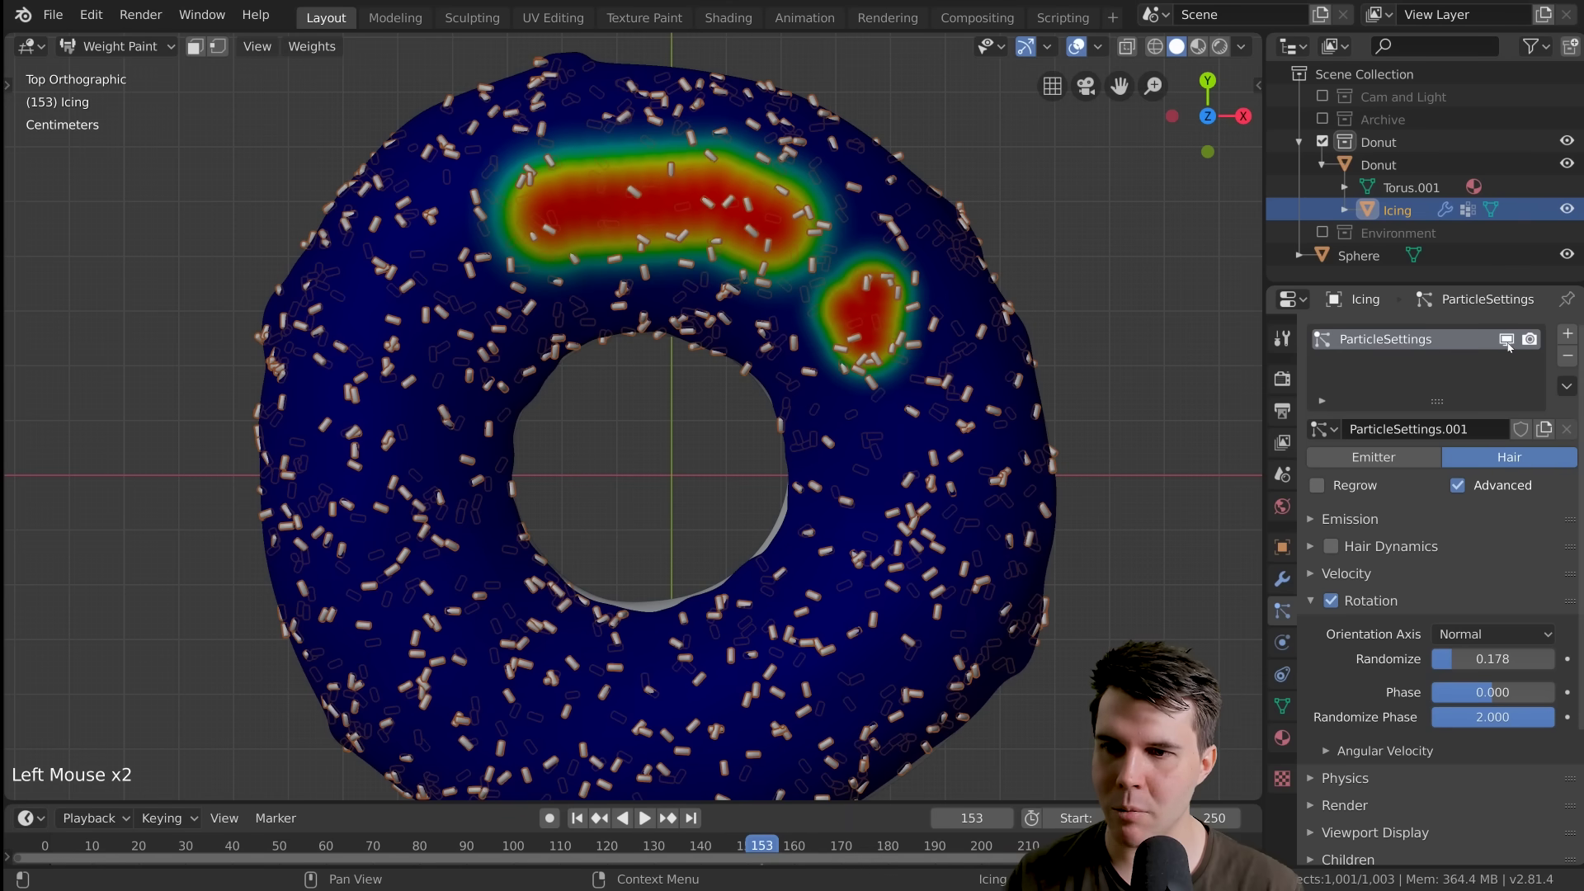
click(1508, 340)
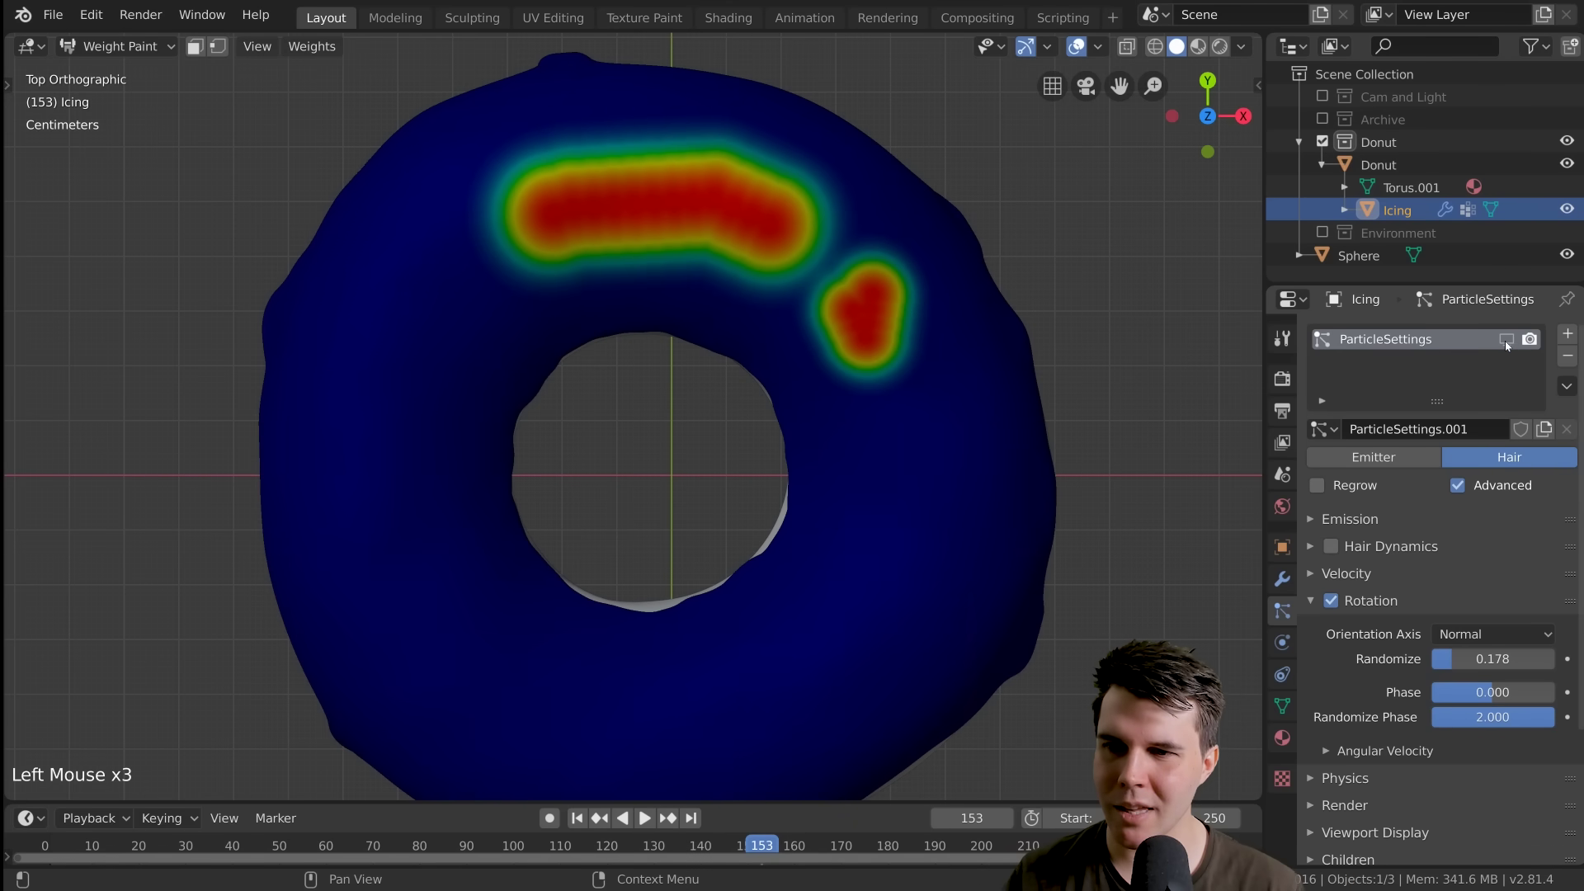
mouse_move(606, 251)
mouse_down()
mouse_move(525, 257)
mouse_move(538, 271)
mouse_up()
scroll(785, 311, down, 2)
scroll(870, 364, up, 2)
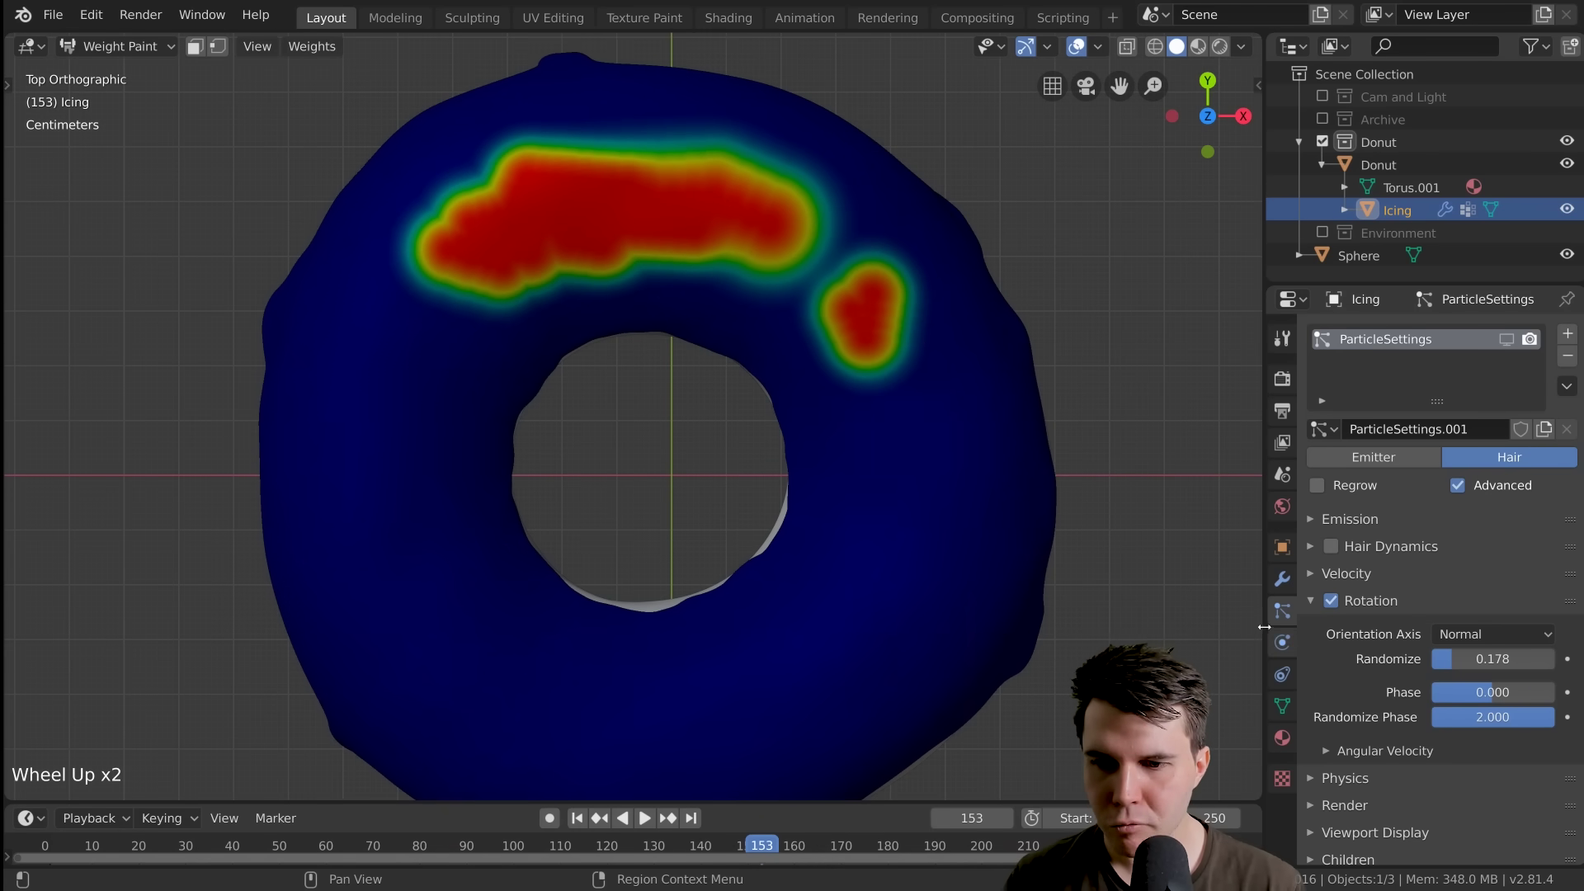
Enlarge the weight paint brush radius to 271 px
key(f)
click(874, 307)
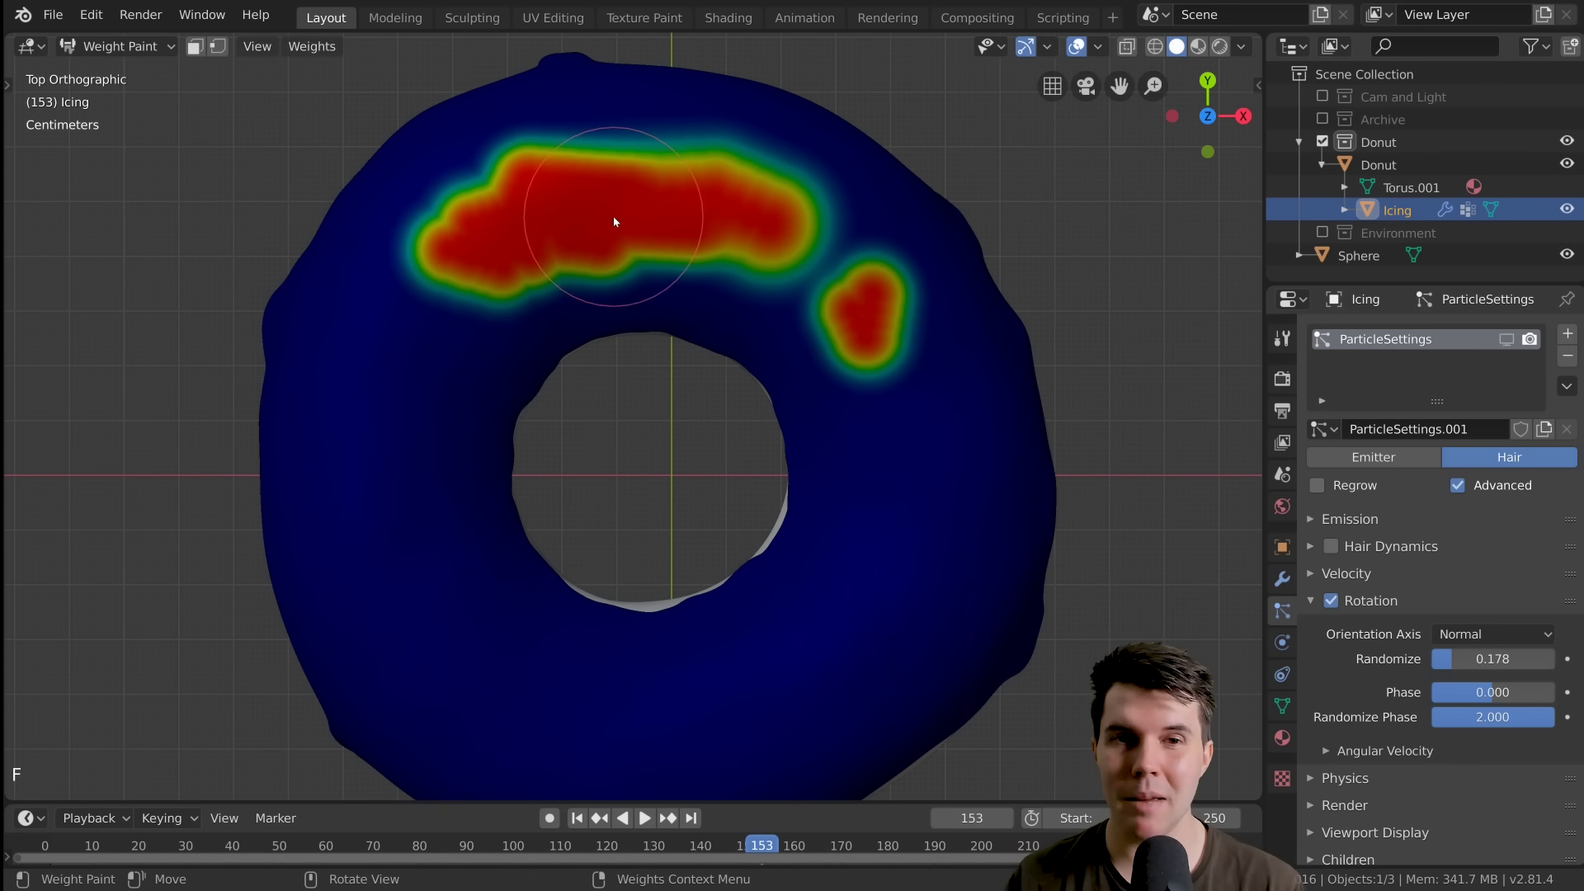
key(f)
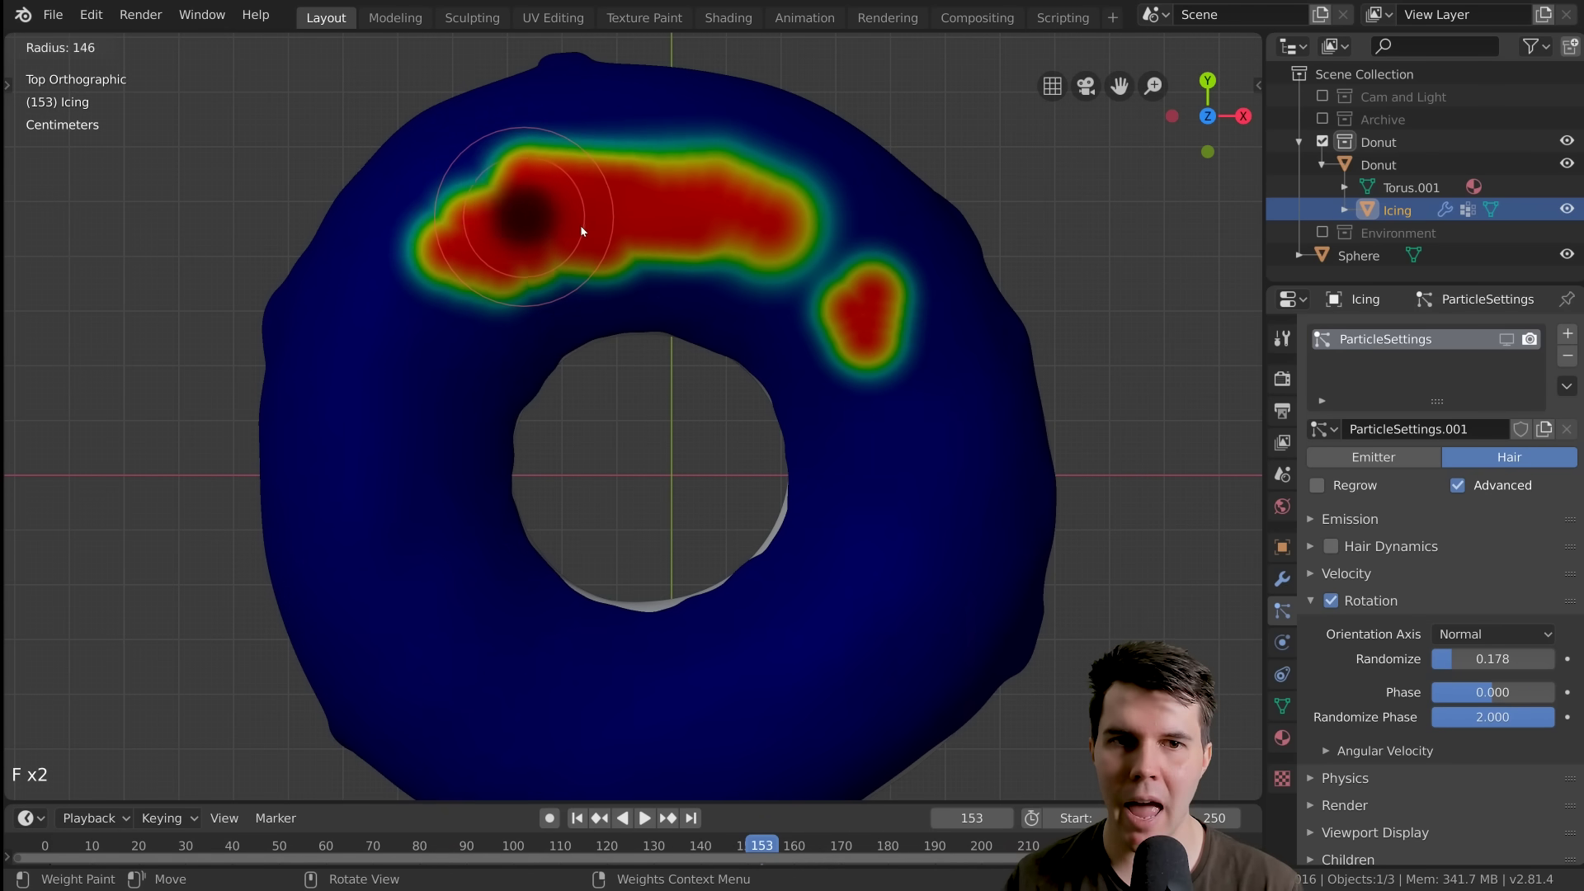
click(447, 137)
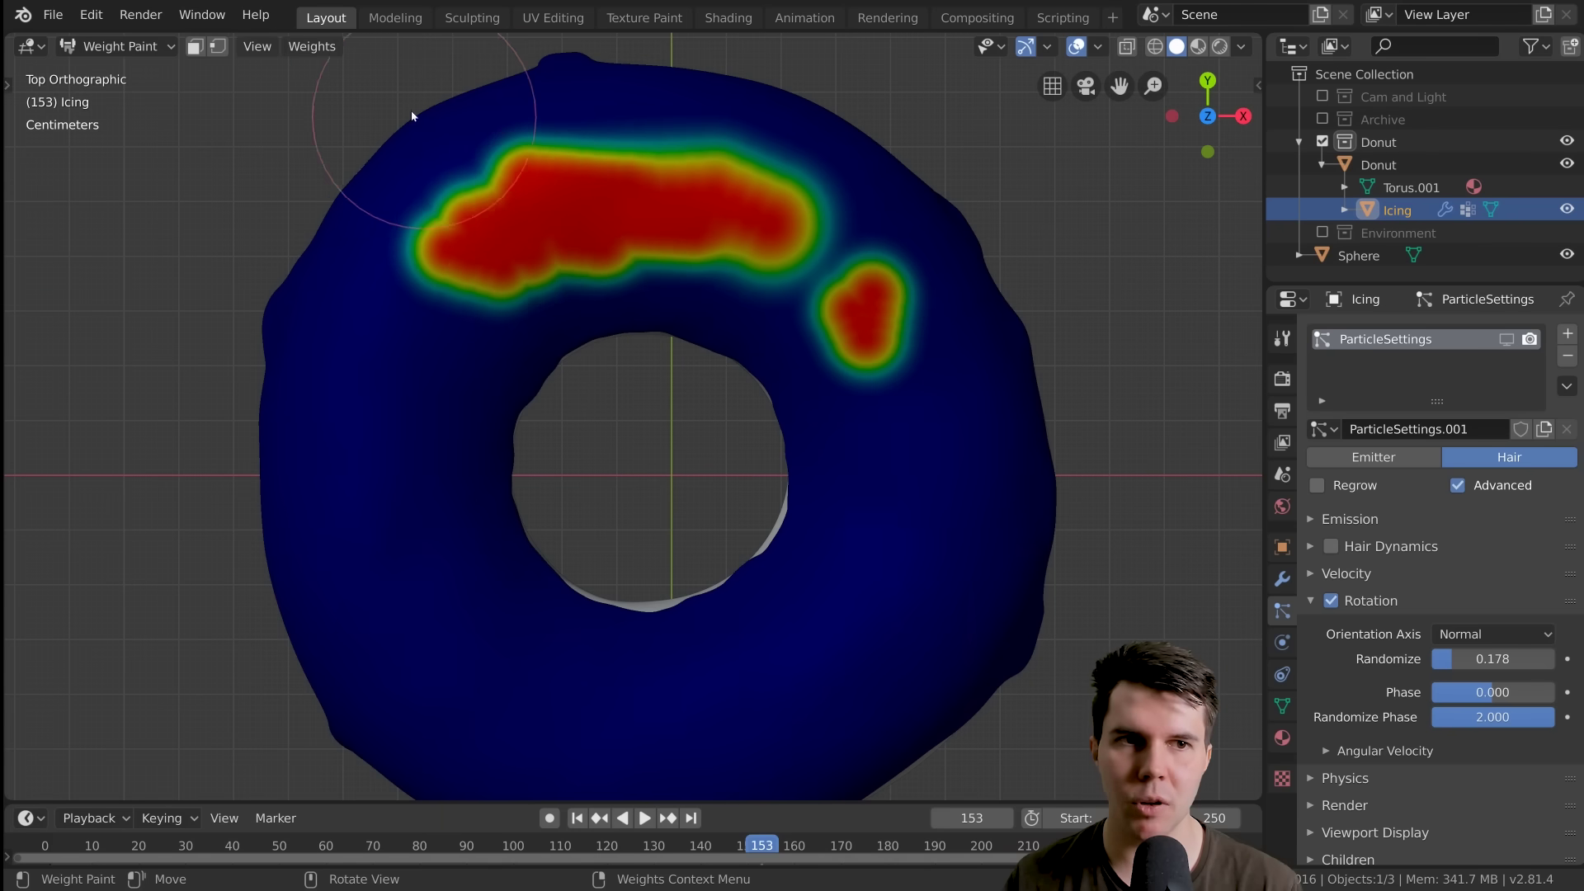
Show the brush tool settings in the 3D viewport's header
right_click(279, 46)
mouse_move(378, 82)
click(495, 110)
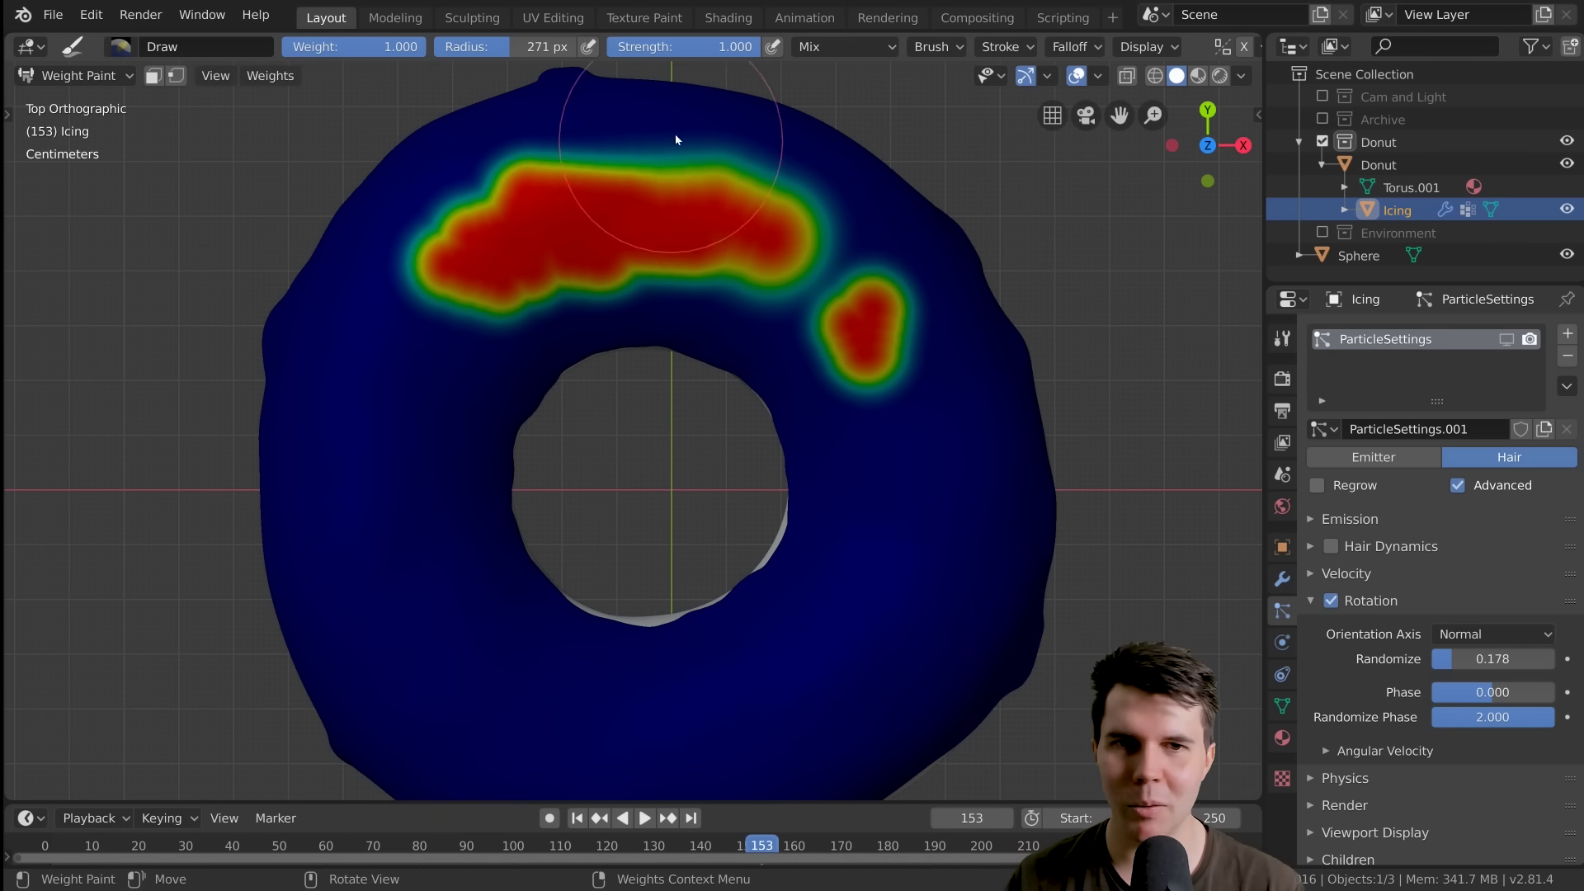
Try a brush strength of 0.348 on the small weight patch, and restore the strength to 1.000
click(649, 50)
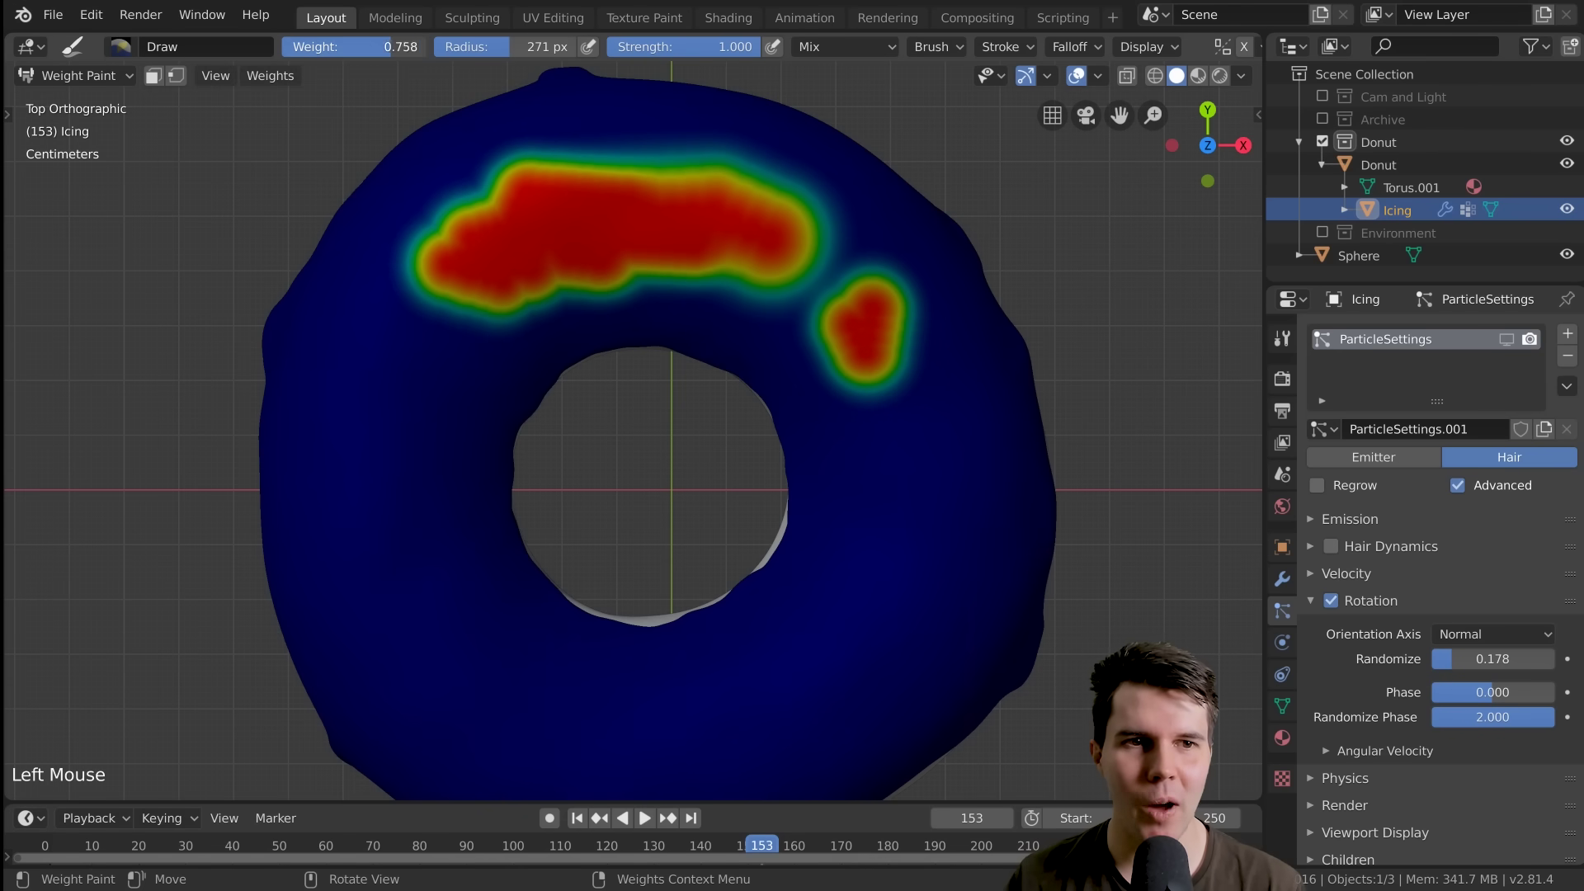
drag(684, 50, 644, 50)
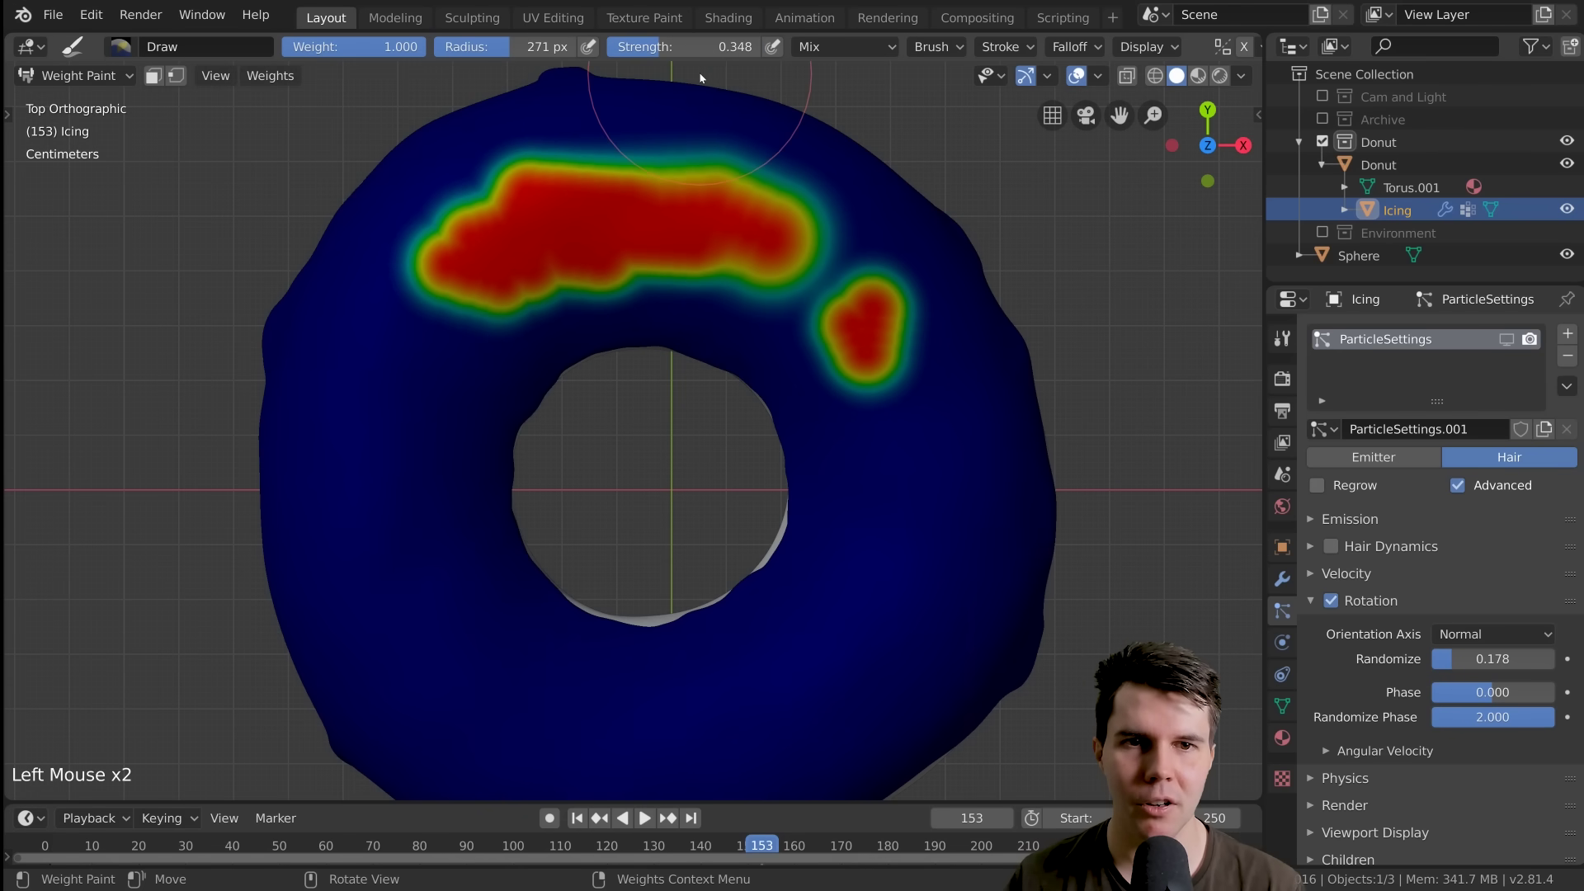
mouse_move(867, 342)
mouse_down()
mouse_move(909, 371)
mouse_move(912, 396)
mouse_up()
drag(660, 46, 767, 47)
Paint full weight all the way around the upper surface of the icing ring
scroll(780, 405, down, 2)
shift+middle_drag(907, 536, 855, 336)
shift+scroll(855, 337, up, 1)
scroll(855, 337, up, 1)
mouse_move(766, 132)
mouse_down()
mouse_move(804, 276)
mouse_move(686, 464)
mouse_move(353, 413)
mouse_move(352, 130)
mouse_up()
mouse_move(404, 190)
shift+middle_down()
mouse_move(440, 226)
mouse_move(441, 285)
shift+middle_up()
mouse_move(441, 285)
mouse_down()
mouse_move(385, 345)
mouse_move(531, 573)
mouse_move(842, 460)
mouse_move(708, 184)
mouse_move(614, 161)
mouse_up()
shift+middle_drag(614, 160, 637, 267)
mouse_move(419, 285)
mouse_down()
mouse_move(471, 255)
mouse_move(710, 269)
mouse_move(791, 351)
mouse_up()
Try to erase weight along the icing's outer side with the brush strength at 0.000
scroll(828, 458, down, 3)
mouse_move(830, 462)
middle_down()
mouse_move(845, 281)
mouse_move(785, 343)
mouse_move(658, 416)
middle_up()
scroll(845, 282, up, 2)
scroll(555, 474, up, 2)
middle_drag(555, 474, 652, 504)
drag(685, 48, 528, 47)
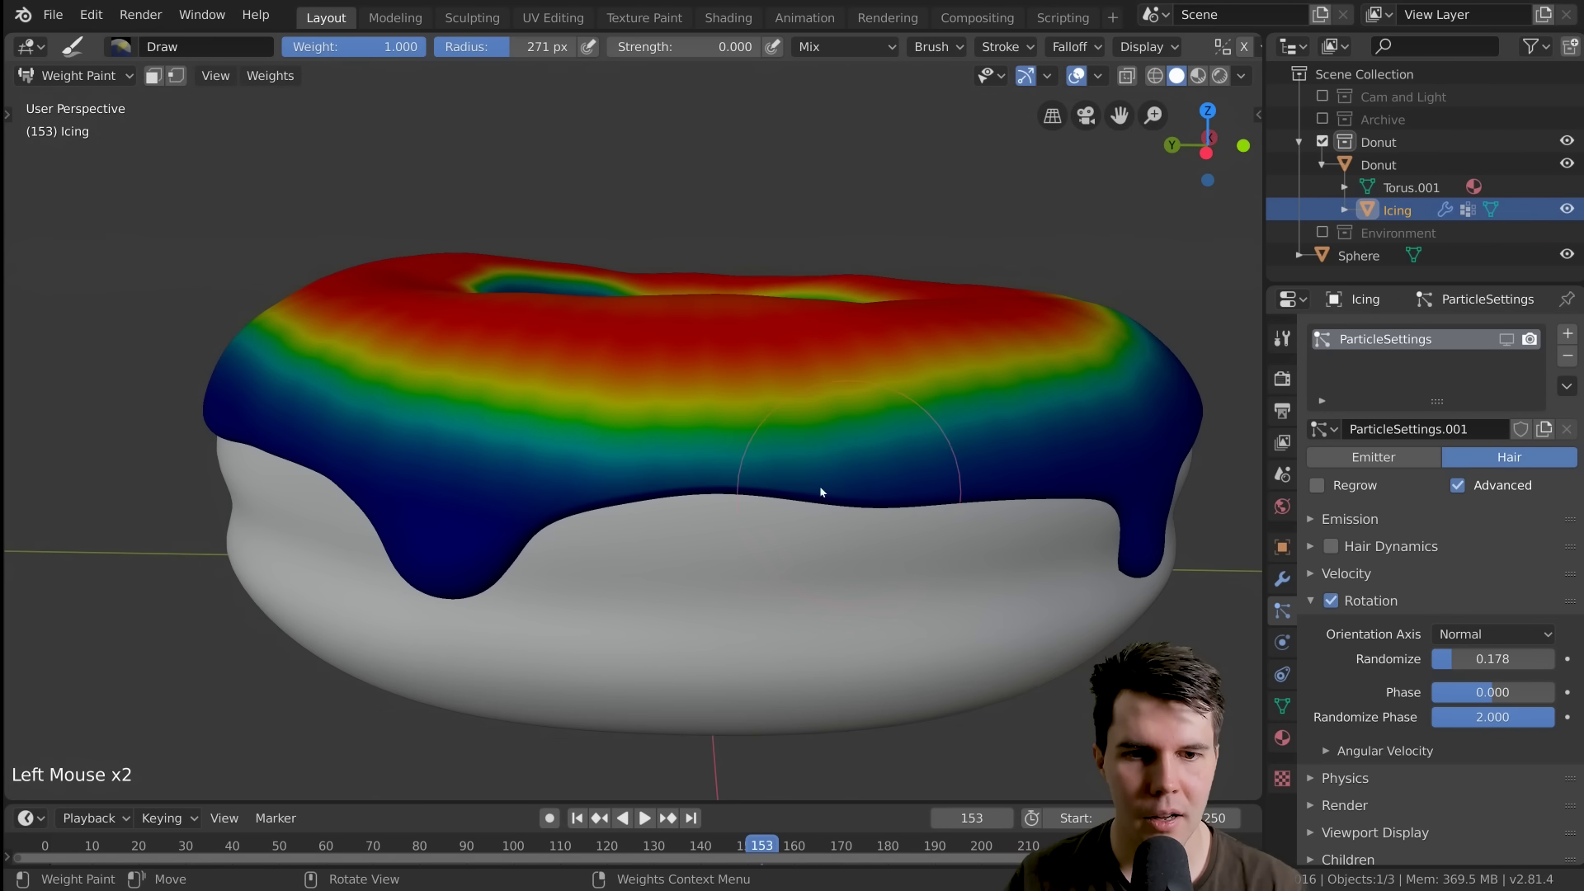
mouse_move(673, 528)
middle_down()
mouse_move(732, 624)
mouse_move(775, 454)
middle_up()
middle_drag(775, 454, 747, 536)
drag(618, 507, 675, 512)
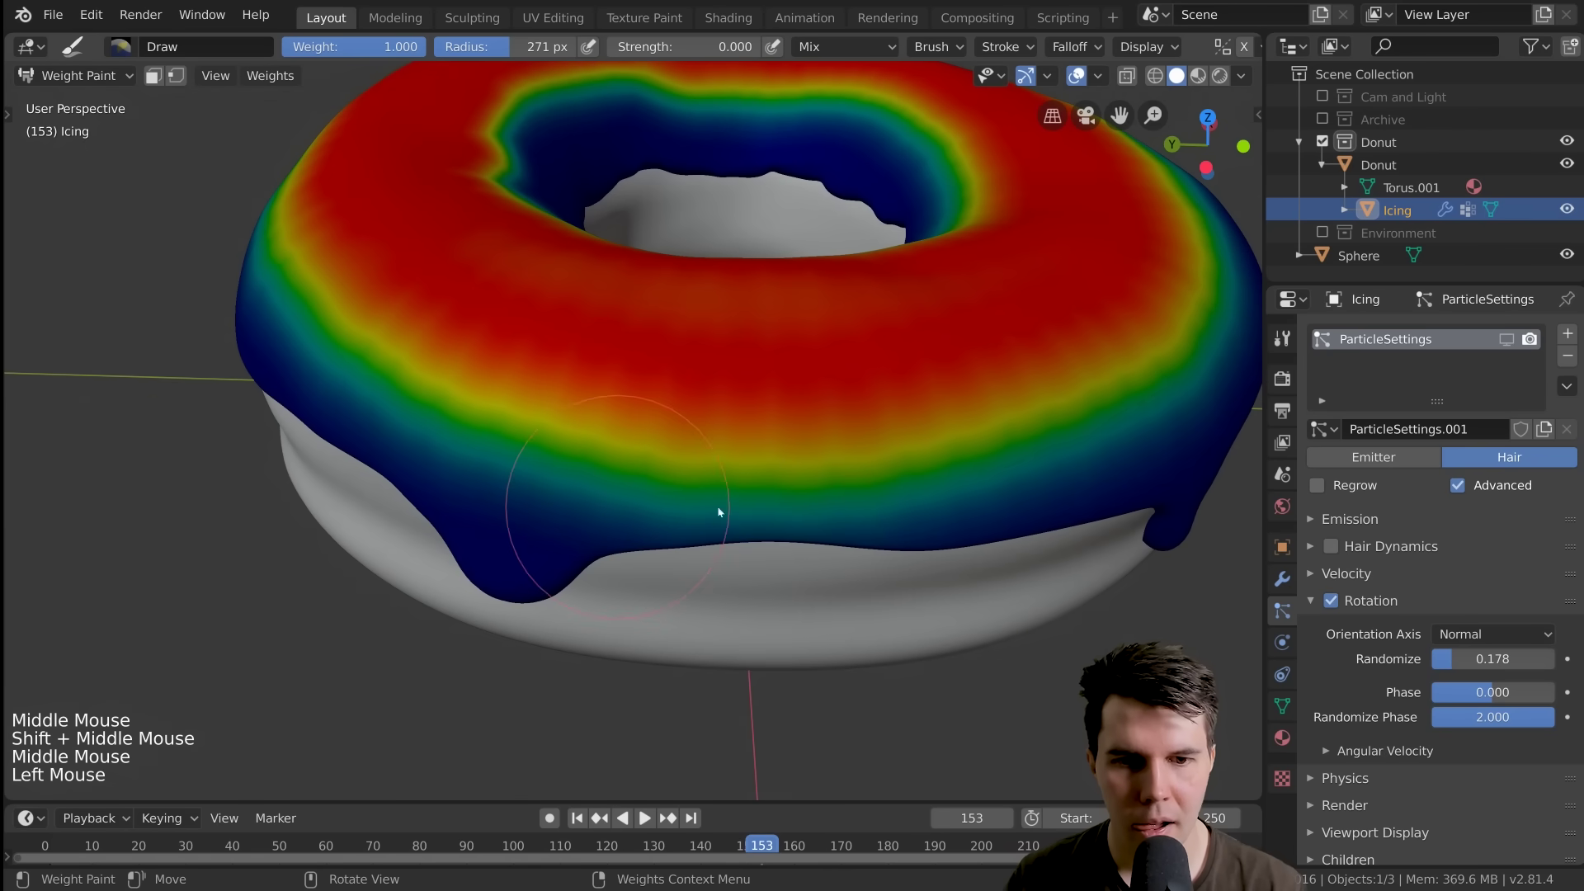
middle_drag(631, 500, 845, 375)
click(750, 388)
middle_drag(750, 388, 630, 311)
click(630, 312)
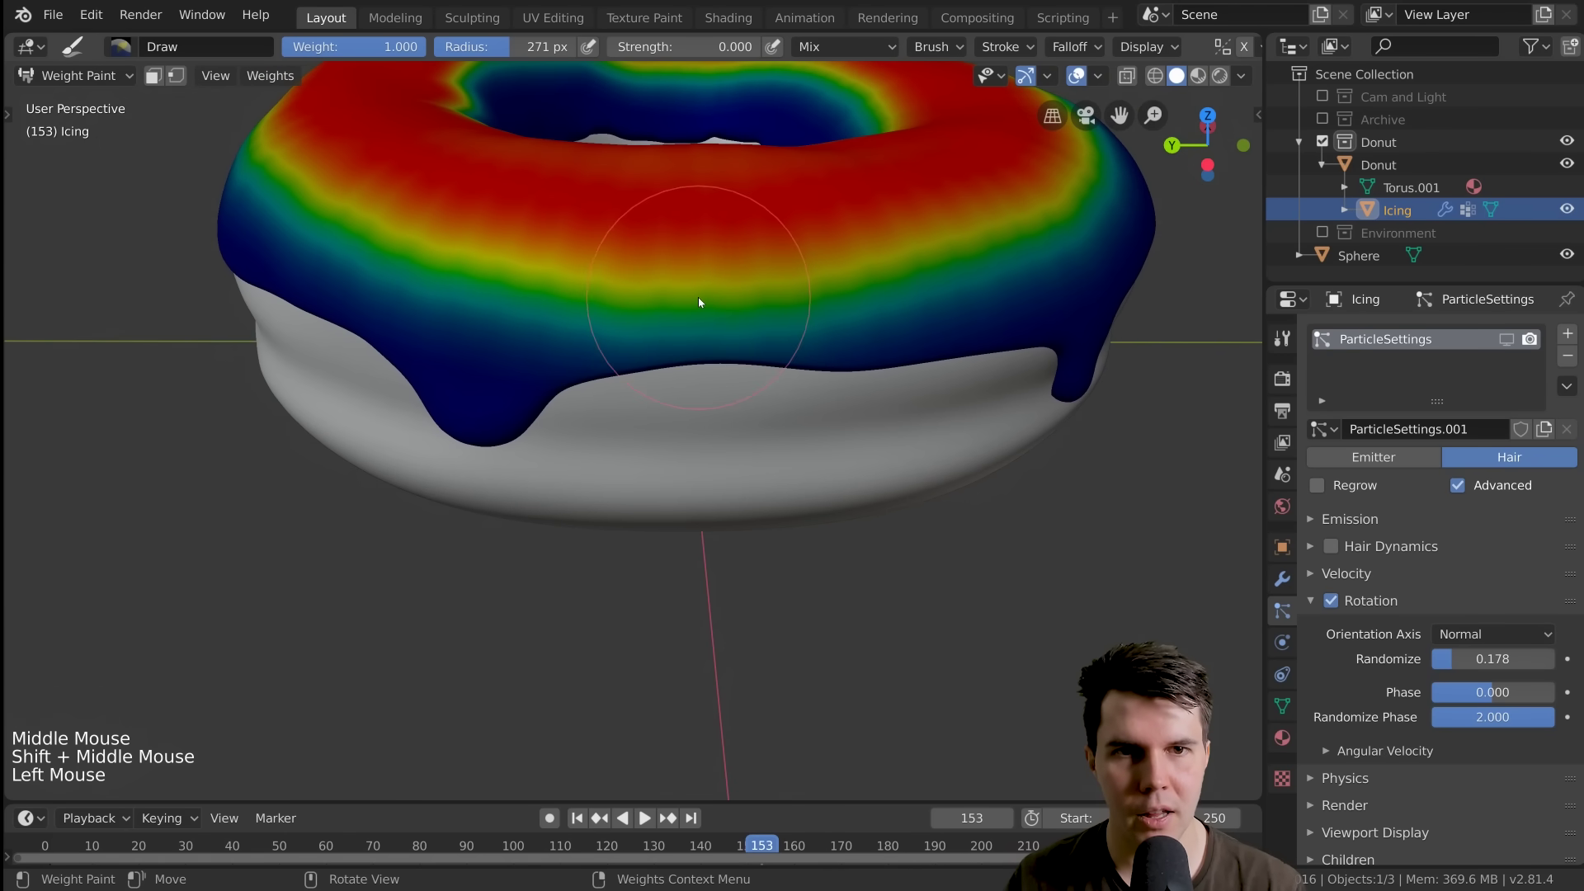
Set the brush weight to 0.000 and strength to 1.000, and erase weight from the icing's outer side near the drips
drag(405, 49, 264, 49)
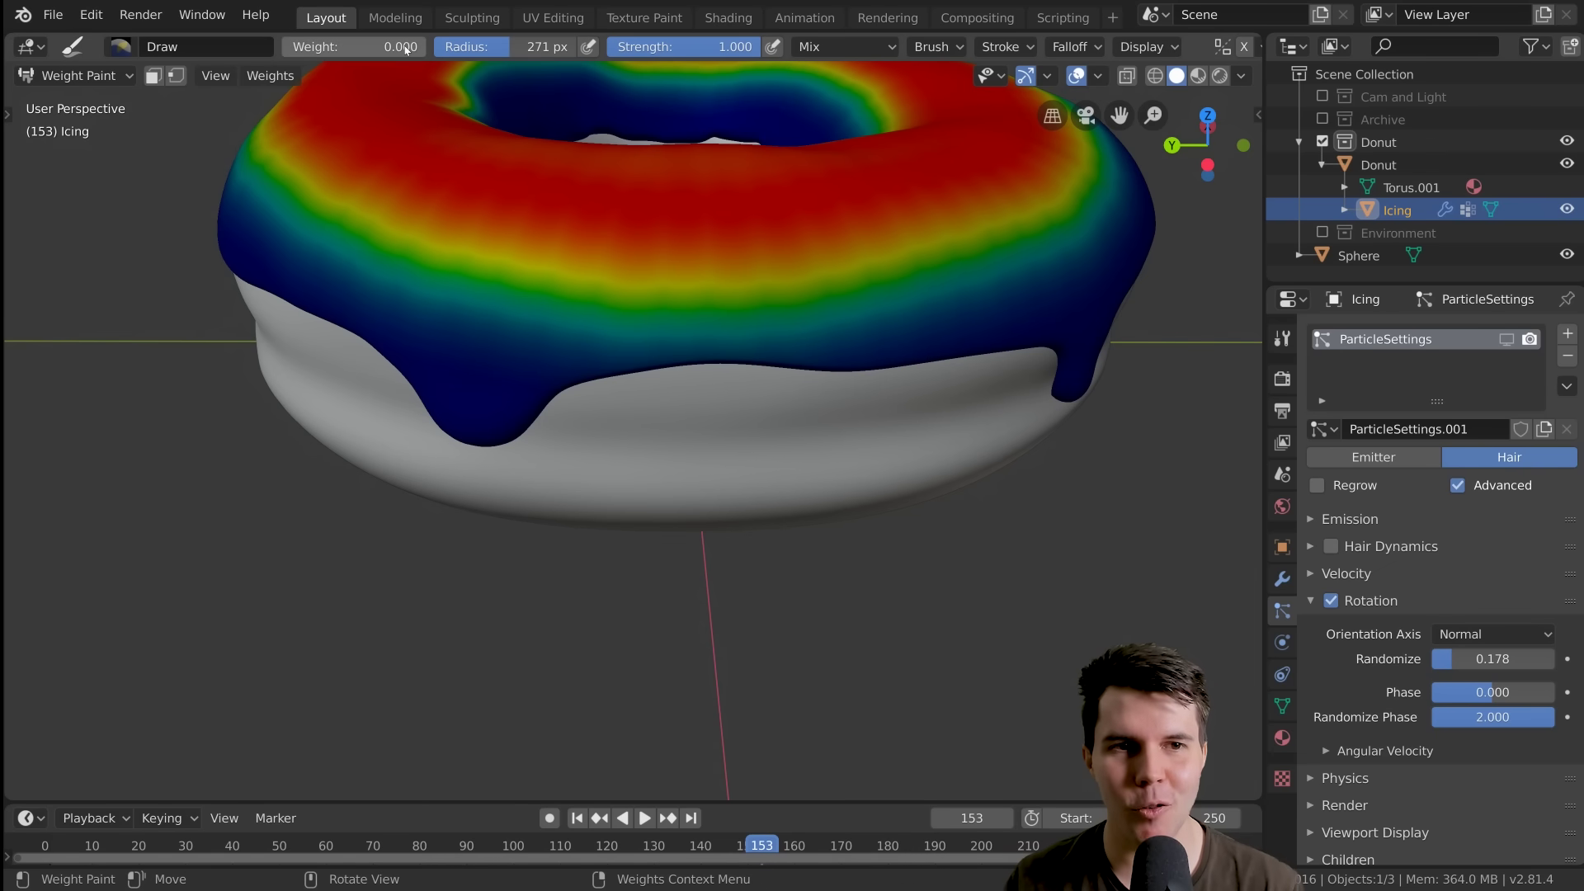
middle_drag(771, 336, 537, 372)
mouse_move(537, 372)
mouse_down()
mouse_move(753, 379)
mouse_move(909, 428)
mouse_up()
middle_drag(909, 429, 564, 401)
drag(565, 401, 817, 439)
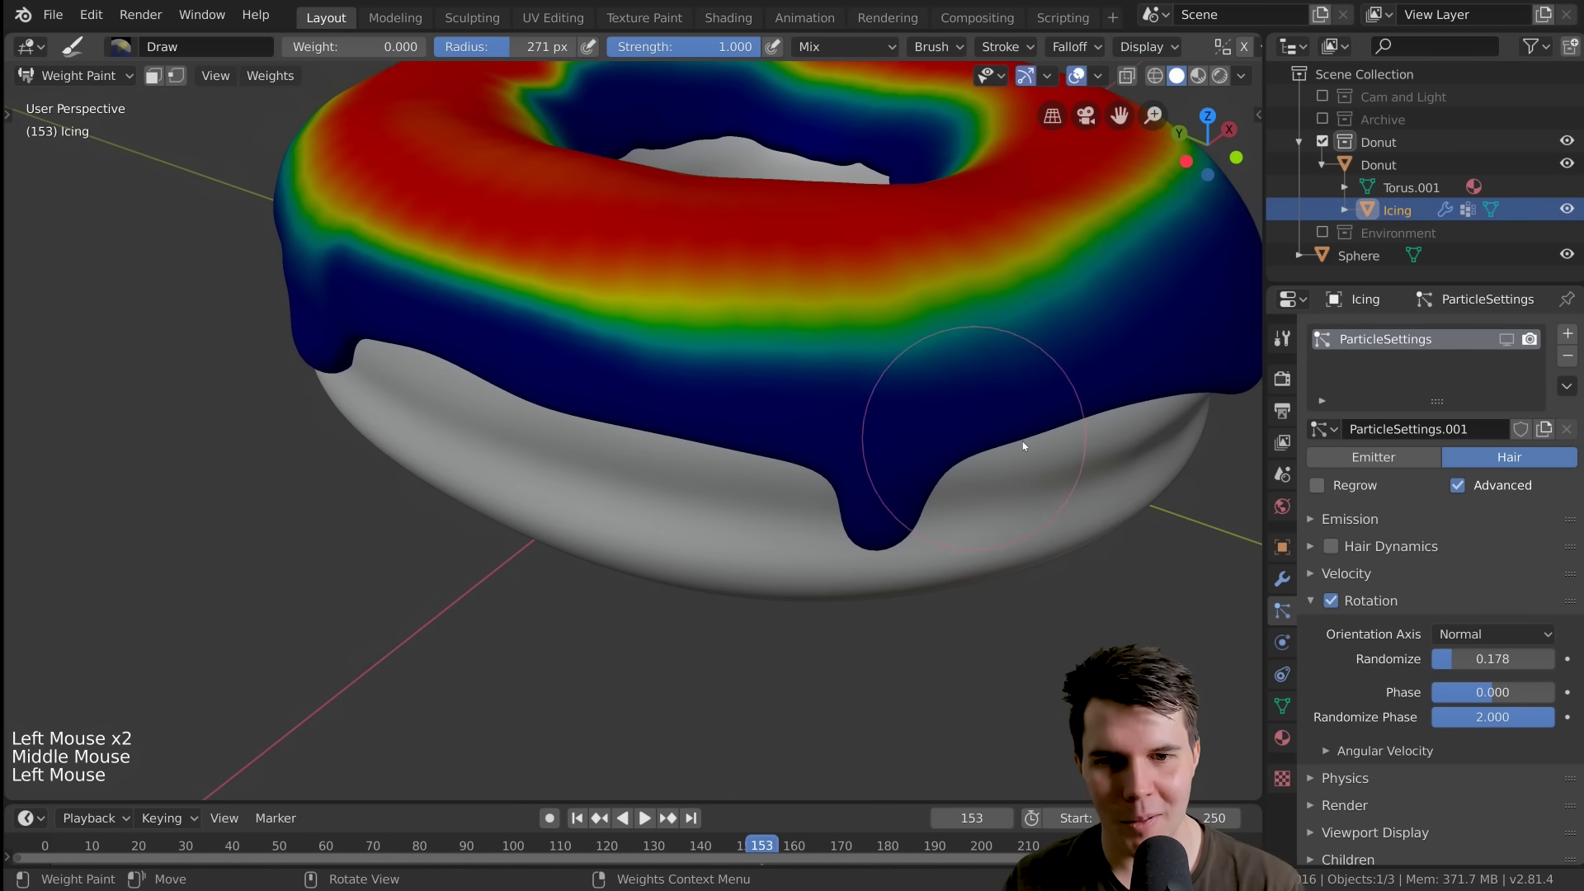
Erase the stray weight around the rest of the icing's outer side with the zero-weight brush
middle_drag(817, 439, 955, 453)
scroll(878, 484, down, 3)
middle_drag(877, 485, 702, 520)
drag(702, 520, 969, 530)
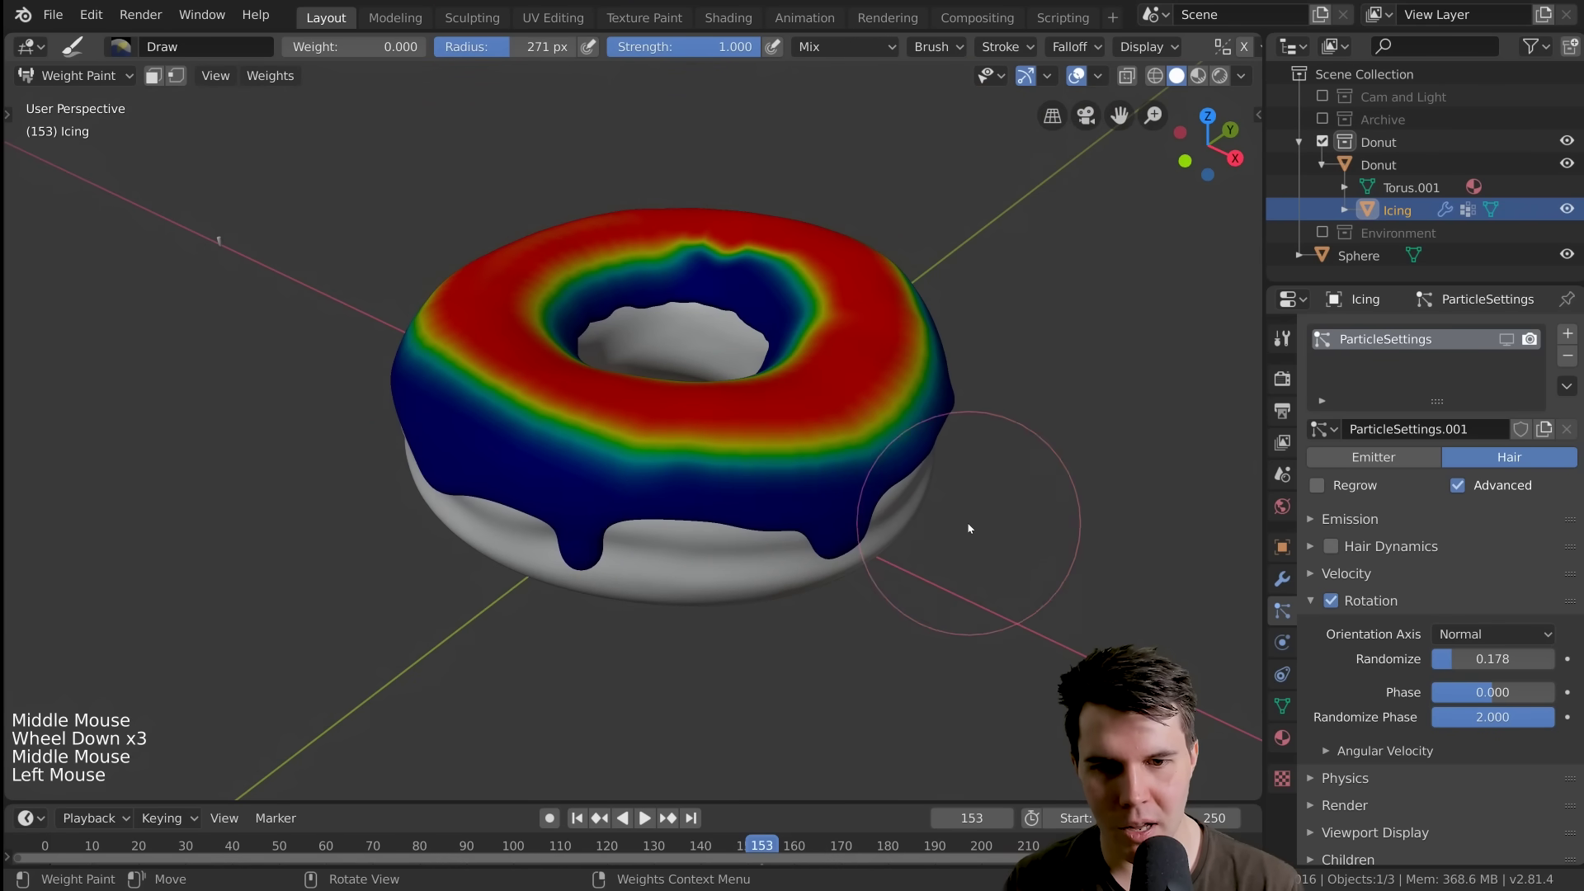
middle_drag(969, 531, 577, 528)
drag(578, 528, 487, 495)
mouse_move(487, 495)
middle_down()
mouse_move(755, 501)
mouse_move(659, 454)
mouse_move(700, 383)
mouse_move(746, 400)
mouse_move(595, 405)
middle_up()
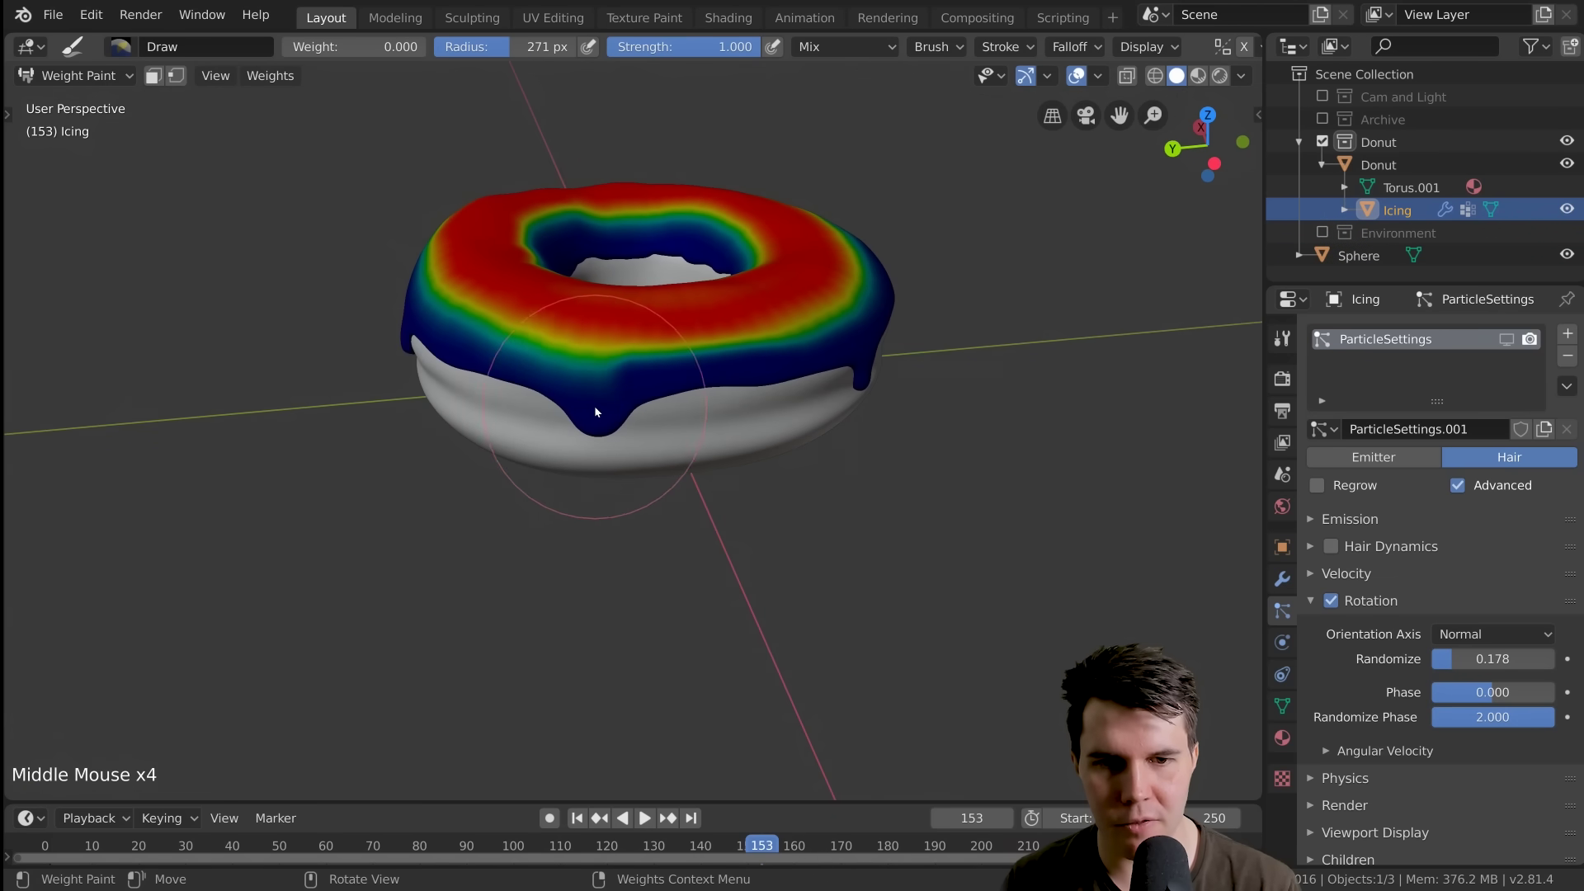
drag(594, 405, 503, 396)
middle_drag(492, 404, 554, 403)
Set the brush weight to 1.000 and radius to 203 px, and dab weight onto the icing's outer edge on the -Y side
middle_drag(495, 300, 908, 479)
scroll(648, 378, up, 1)
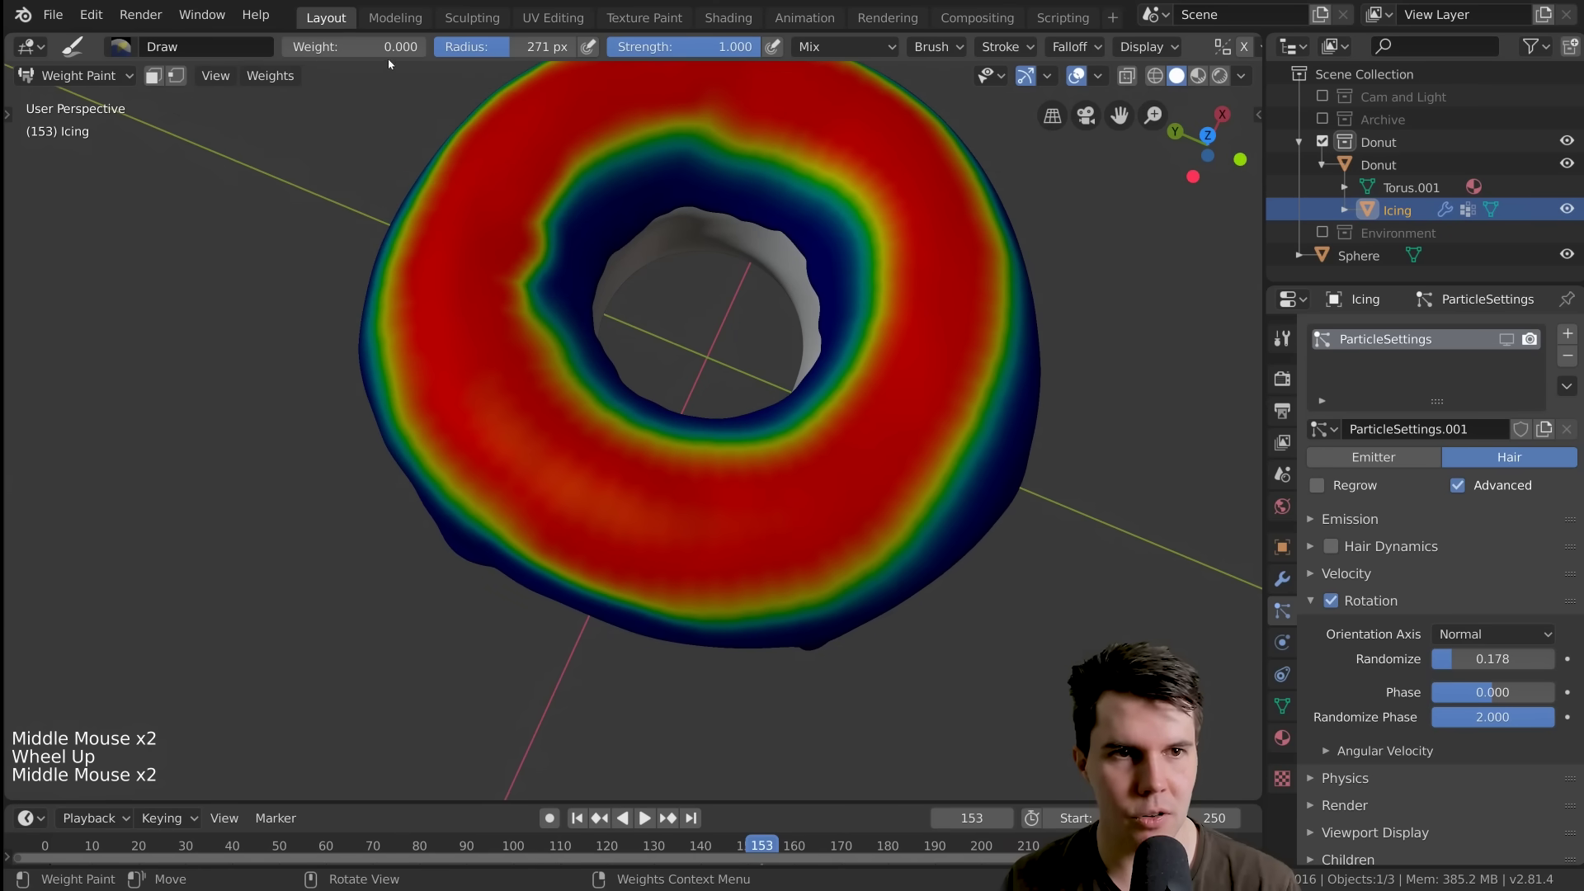
drag(355, 46, 427, 46)
scroll(1032, 375, down, 1)
mouse_move(1032, 375)
shift+middle_down()
mouse_move(753, 417)
mouse_move(666, 412)
mouse_move(750, 276)
mouse_move(771, 329)
mouse_move(657, 322)
mouse_move(768, 385)
mouse_move(658, 485)
mouse_move(751, 495)
shift+middle_up()
key(f)
click(637, 414)
click(569, 462)
click(639, 445)
click(691, 420)
click(711, 381)
Dab full weight closer to the hole's rim, from the -X side around the -Y side to the +X side
scroll(768, 385, up, 1)
click(601, 396)
click(569, 372)
click(536, 347)
click(502, 324)
click(450, 327)
click(388, 329)
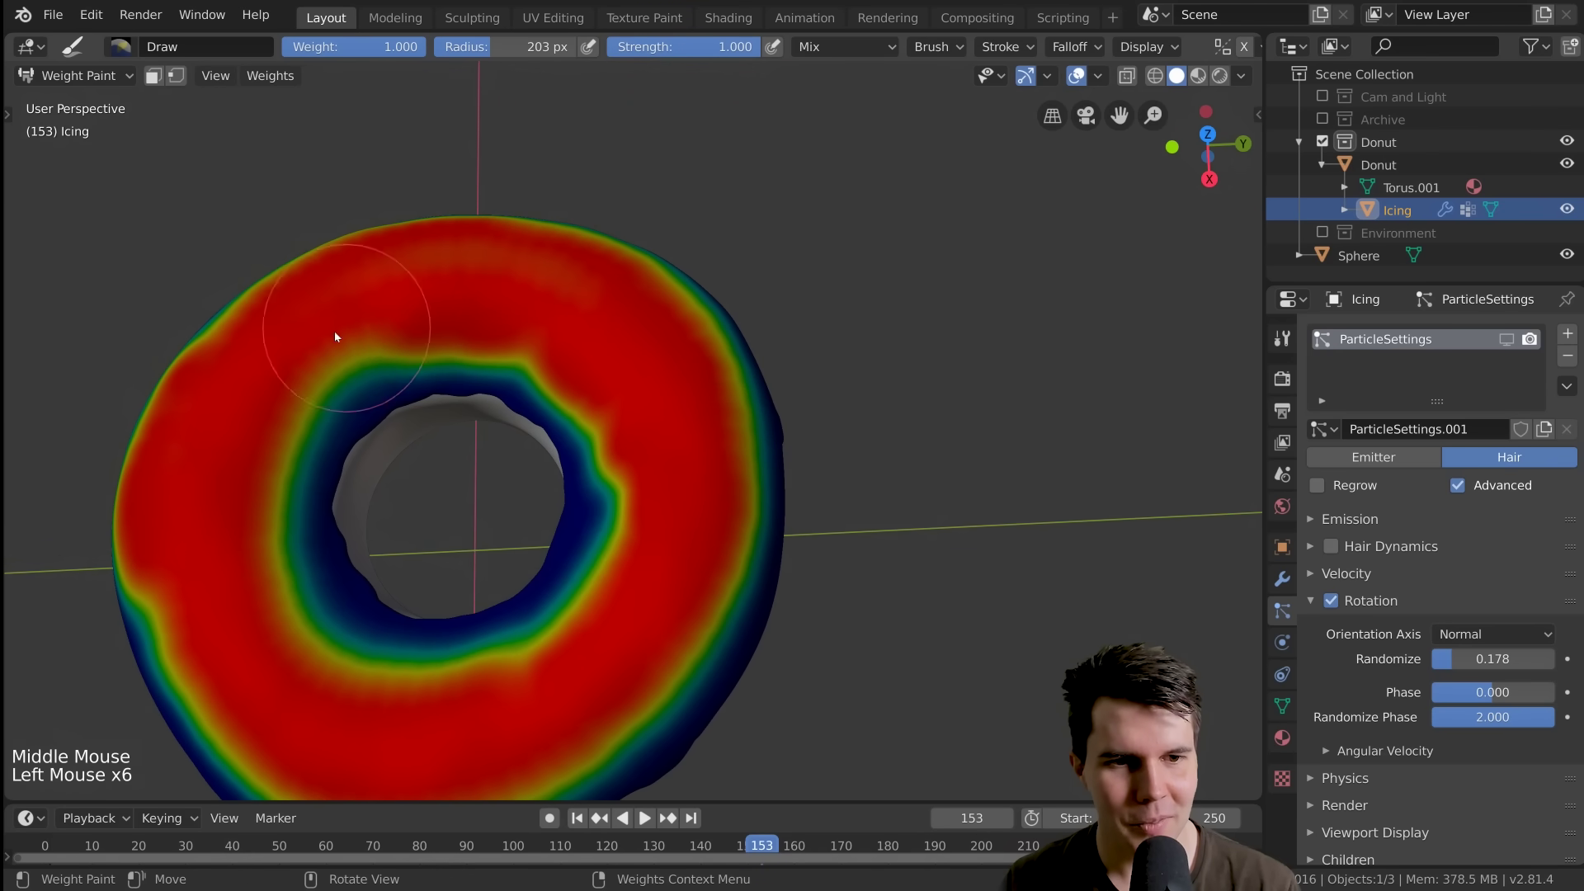
click(326, 354)
click(290, 404)
click(266, 441)
click(255, 504)
click(265, 541)
click(276, 581)
click(318, 631)
click(368, 671)
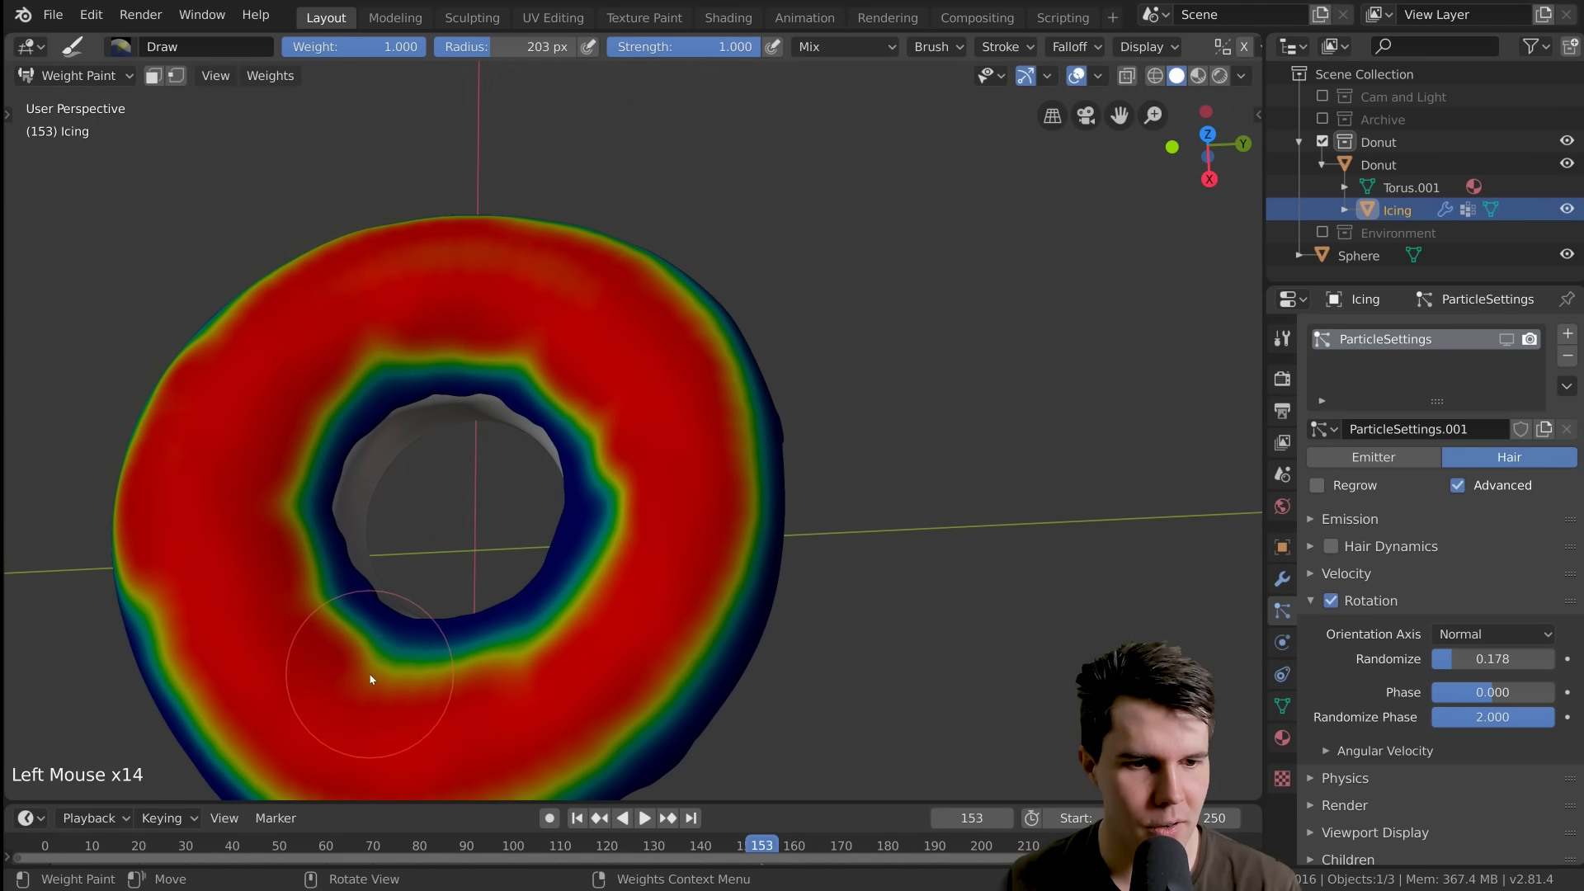
click(438, 683)
click(509, 683)
Reduce the brush radius to 144 px and dab full weight into the unpainted notch between the hole's +X and +Y sides
scroll(771, 555, down, 2)
mouse_move(509, 682)
middle_down()
mouse_move(771, 556)
mouse_move(835, 473)
mouse_move(806, 466)
middle_up()
scroll(835, 473, up, 1)
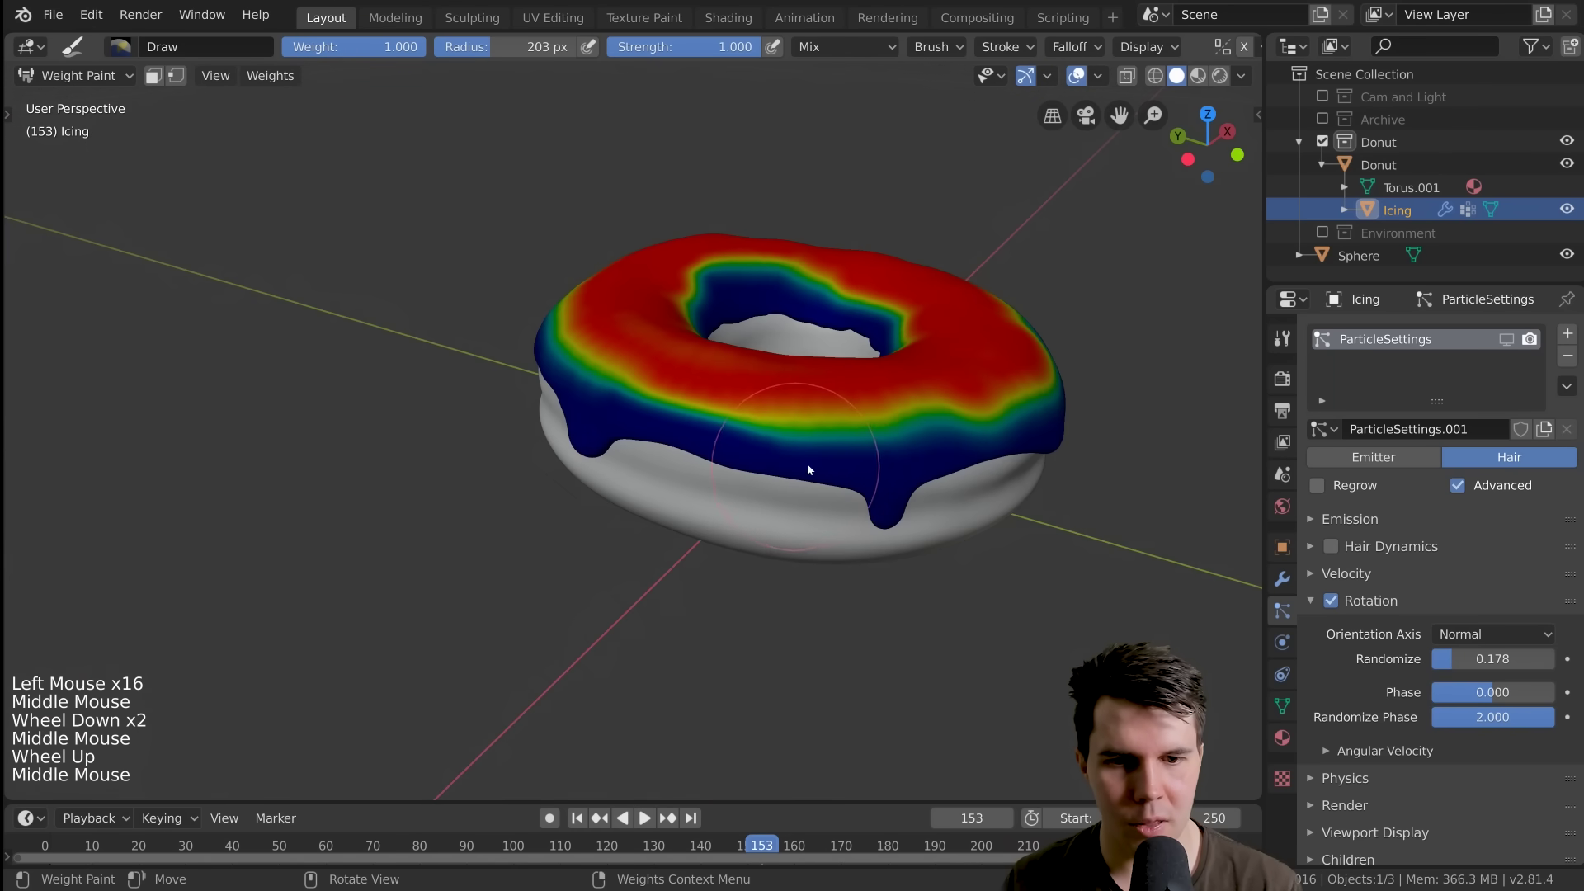
middle_drag(891, 405, 852, 405)
key(f)
mouse_move(746, 405)
middle_down()
mouse_move(501, 379)
mouse_move(627, 523)
mouse_move(540, 502)
mouse_move(636, 255)
middle_up()
scroll(640, 385, up, 1)
scroll(502, 379, up, 2)
scroll(627, 524, down, 1)
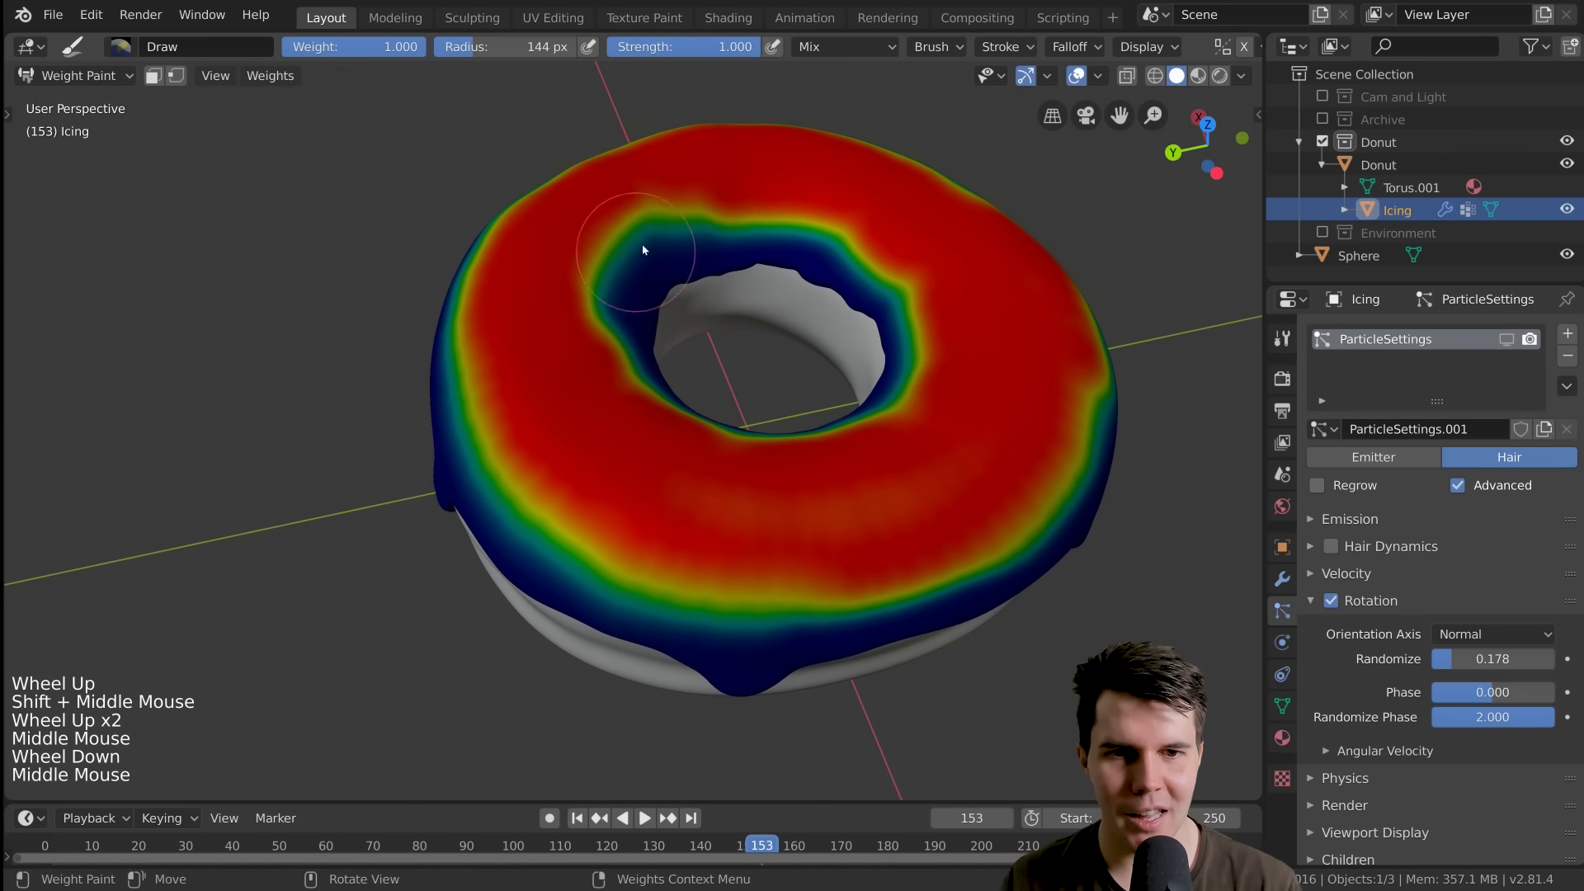
click(654, 198)
click(639, 215)
click(621, 233)
click(602, 249)
middle_drag(568, 305, 748, 287)
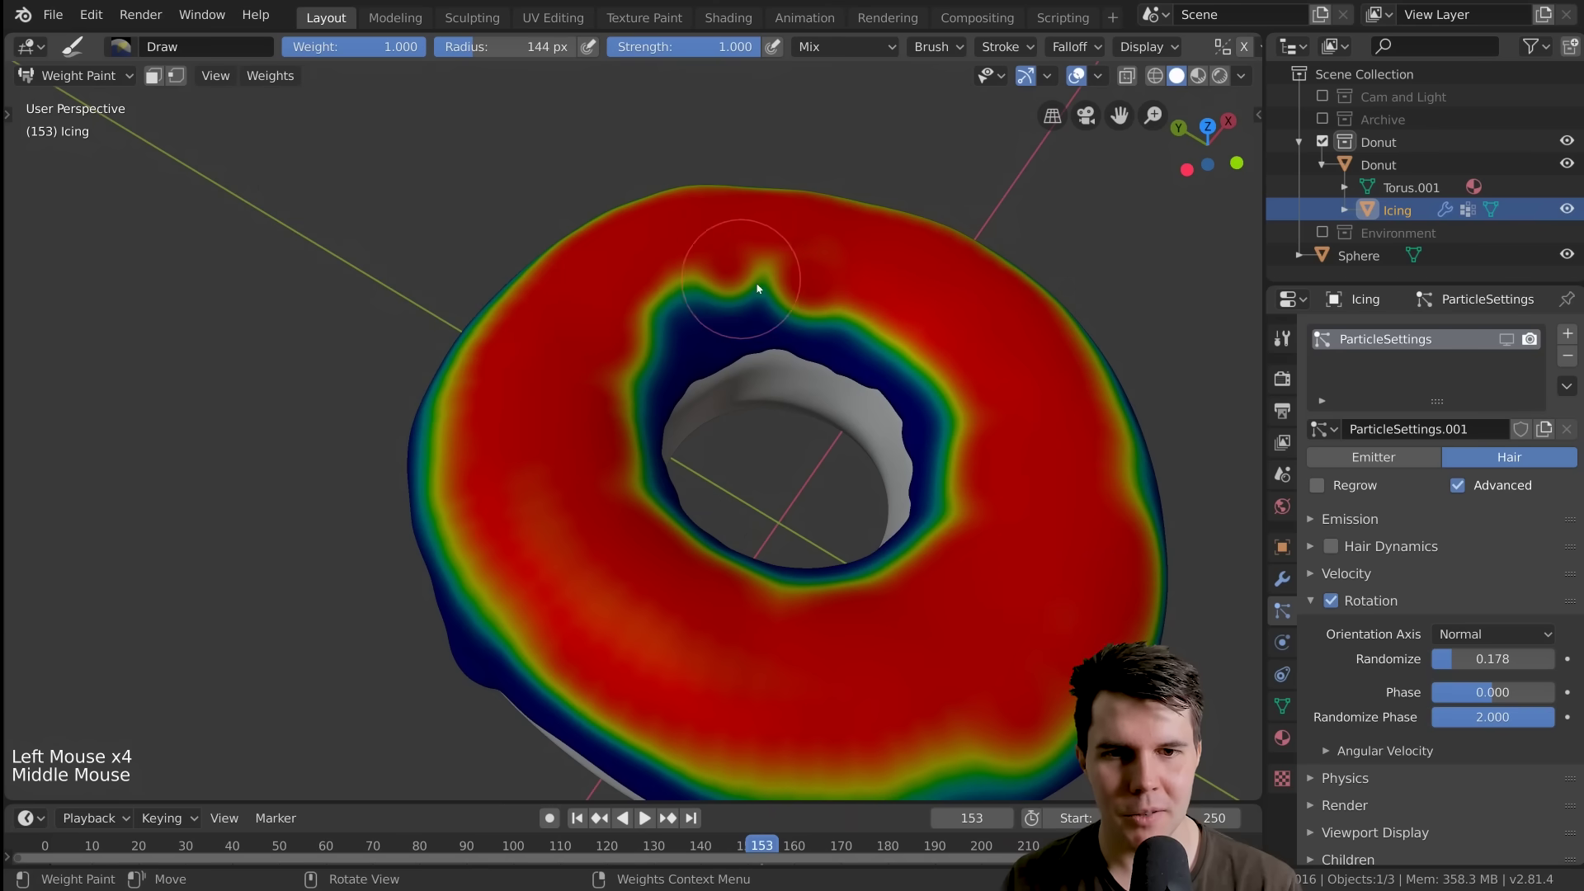
click(669, 296)
click(671, 332)
Continue with small full-weight dabs along the remaining uneven stretch of the hole's rim
middle_drag(670, 330, 584, 320)
mouse_move(710, 332)
middle_down()
mouse_move(657, 339)
mouse_move(684, 353)
middle_up()
click(684, 354)
click(709, 363)
click(754, 372)
click(768, 379)
click(784, 388)
click(798, 393)
mouse_move(799, 393)
middle_down()
mouse_move(601, 382)
mouse_move(596, 354)
mouse_move(761, 363)
mouse_move(844, 342)
mouse_move(814, 382)
mouse_move(635, 363)
mouse_move(725, 389)
mouse_move(636, 428)
mouse_move(930, 364)
mouse_move(730, 438)
mouse_move(672, 388)
mouse_move(1001, 354)
mouse_move(542, 353)
mouse_move(627, 363)
middle_up()
click(596, 354)
click(560, 341)
Dab full weight irregularly along the icing's outer edge on the +X side to break up the border
scroll(635, 362, up, 1)
scroll(725, 388, down, 3)
middle_drag(627, 363, 731, 368)
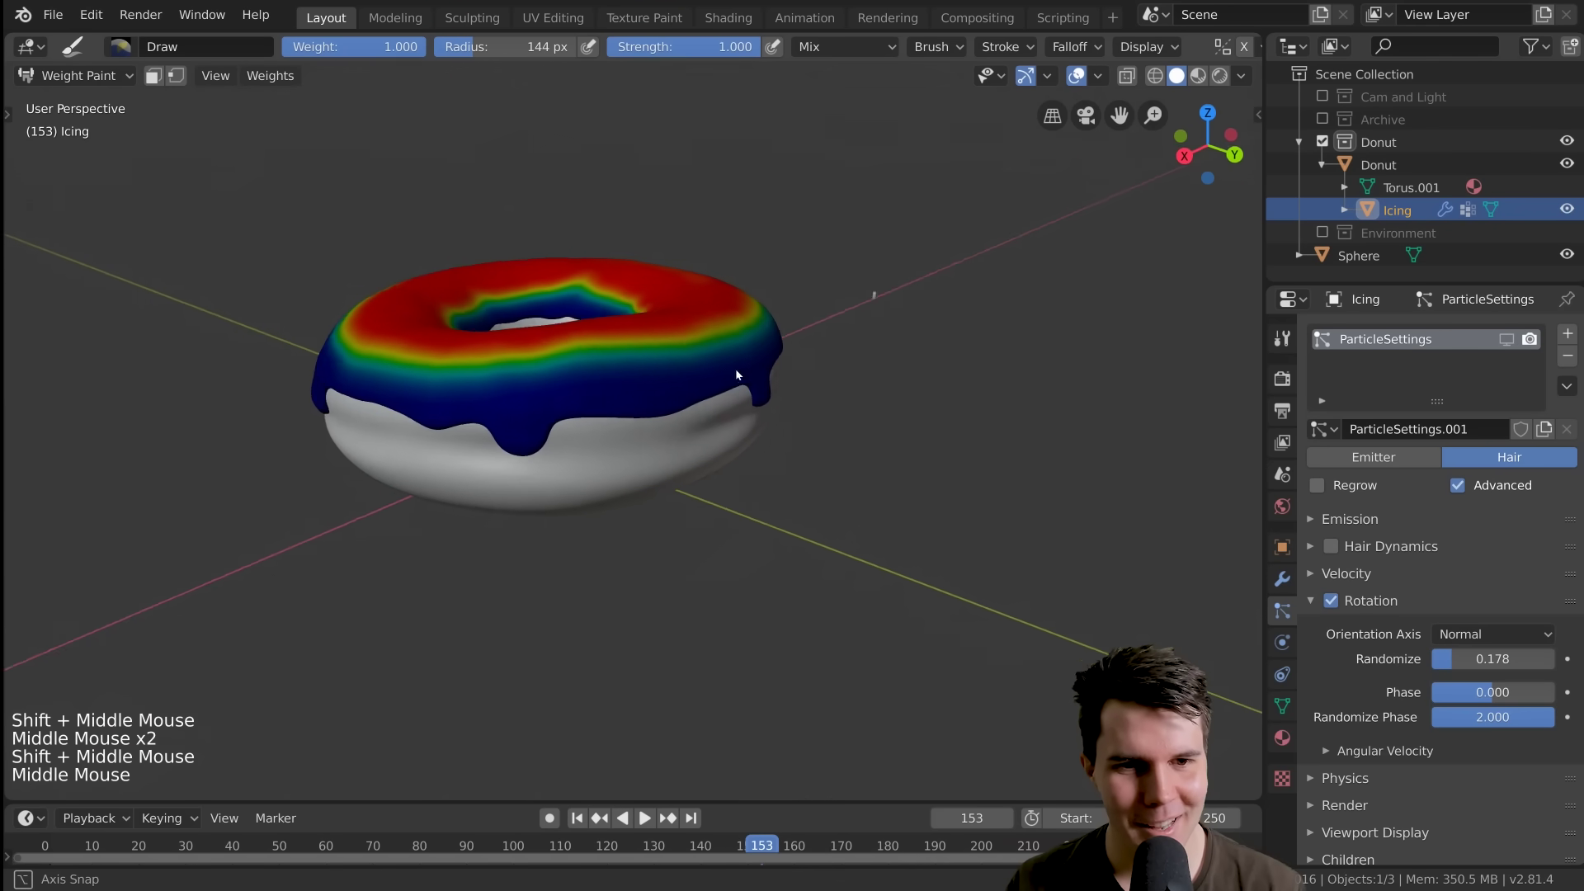
scroll(676, 366, up, 2)
middle_drag(623, 365, 398, 89)
click(566, 399)
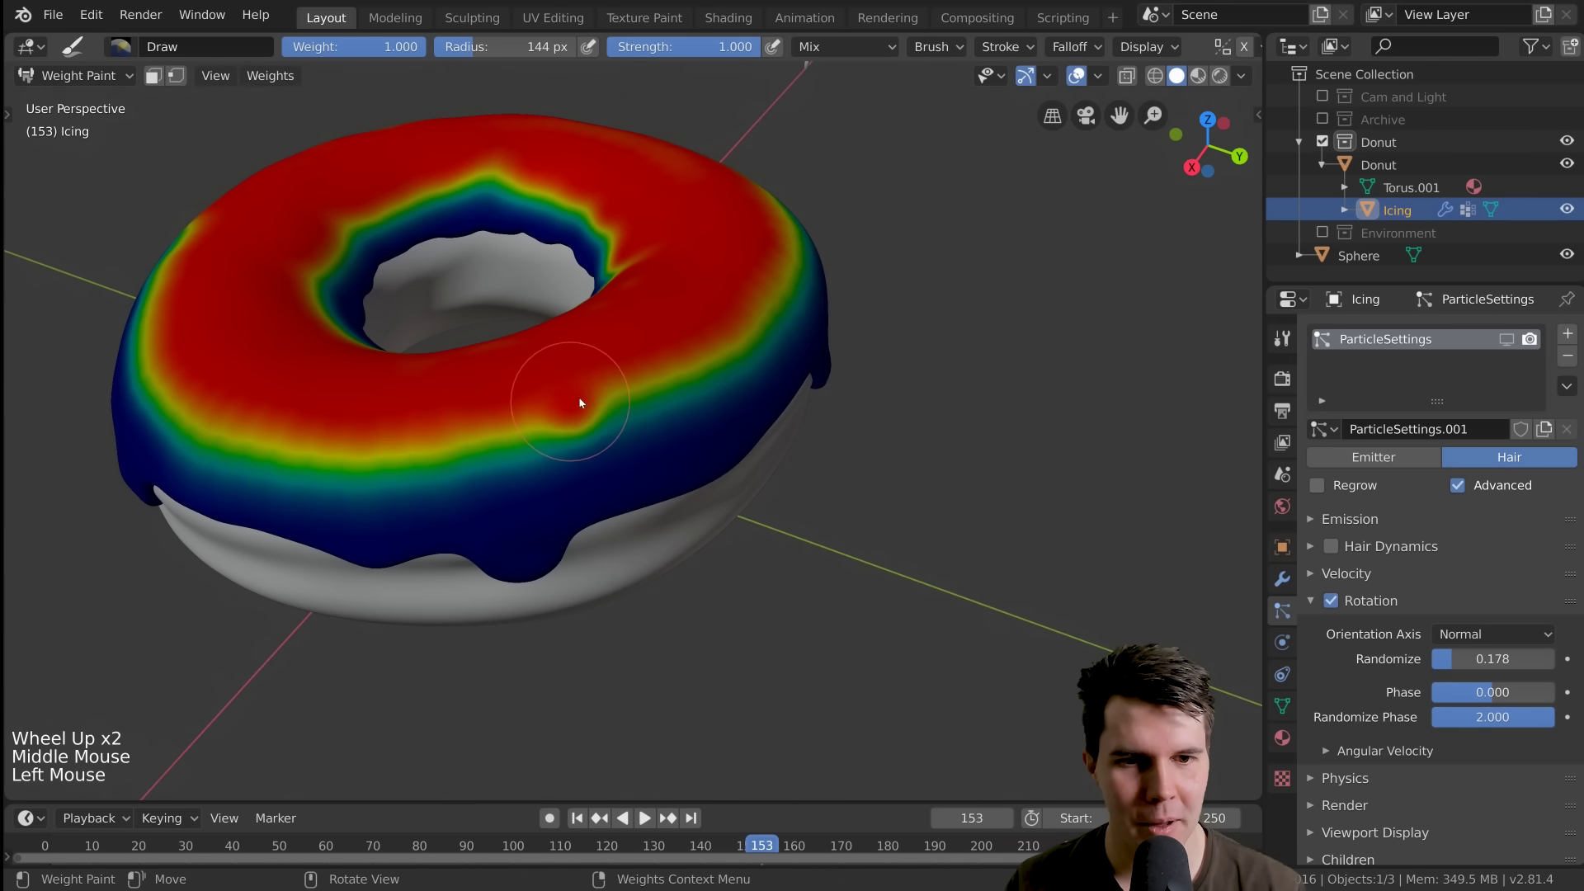
click(615, 404)
click(660, 384)
click(708, 359)
click(441, 439)
click(389, 456)
click(338, 479)
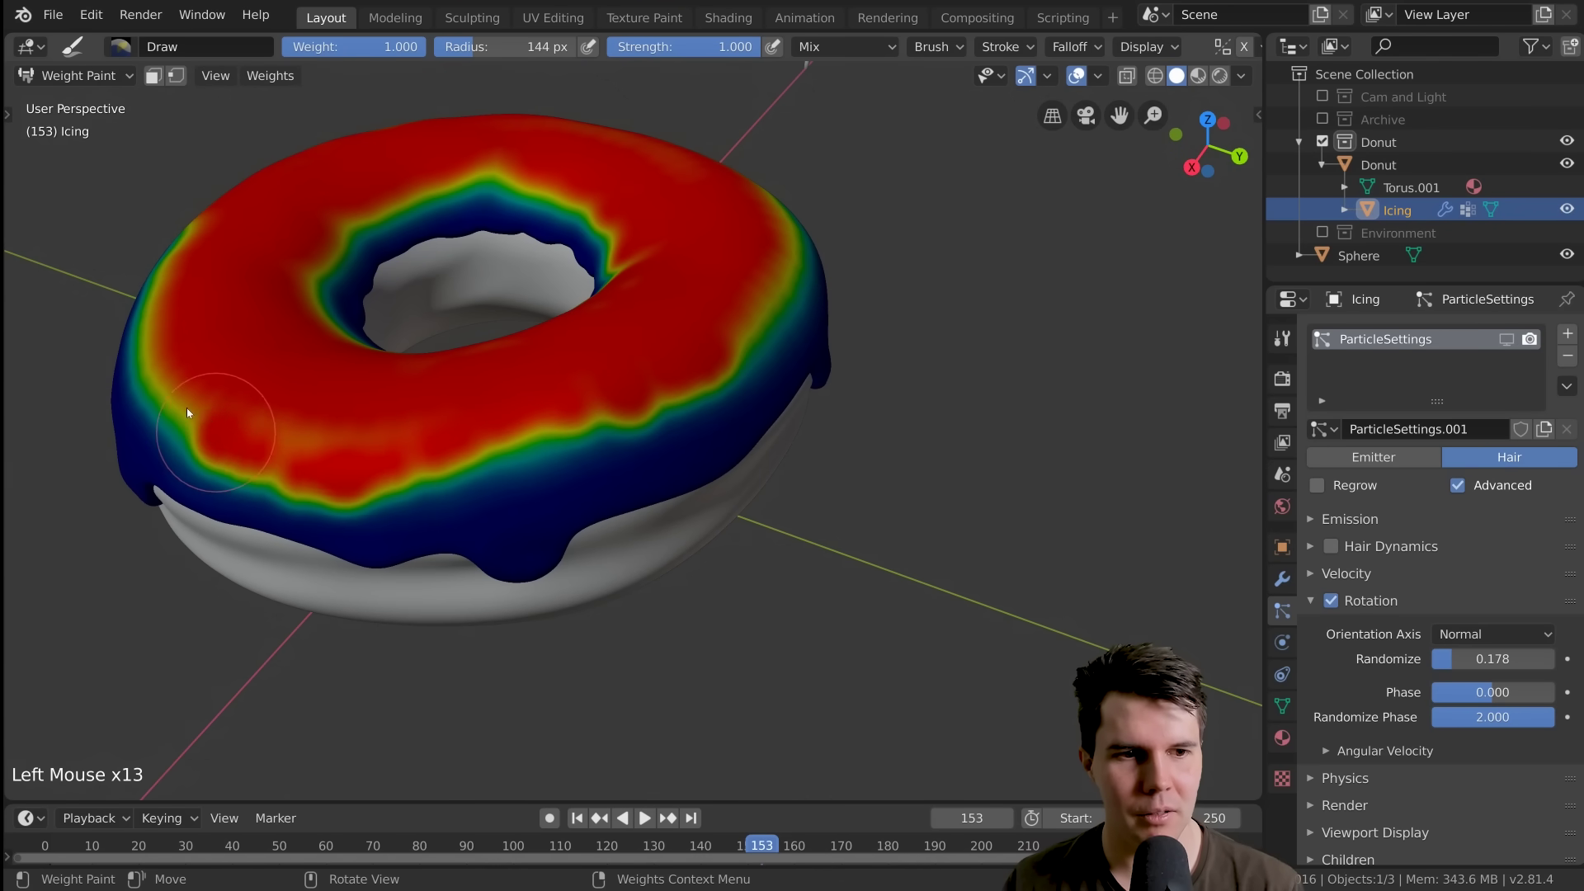
click(186, 407)
Return the icing to Object Mode and show the sprinkle particle system in the viewport
middle_drag(426, 363, 636, 343)
scroll(805, 313, down, 3)
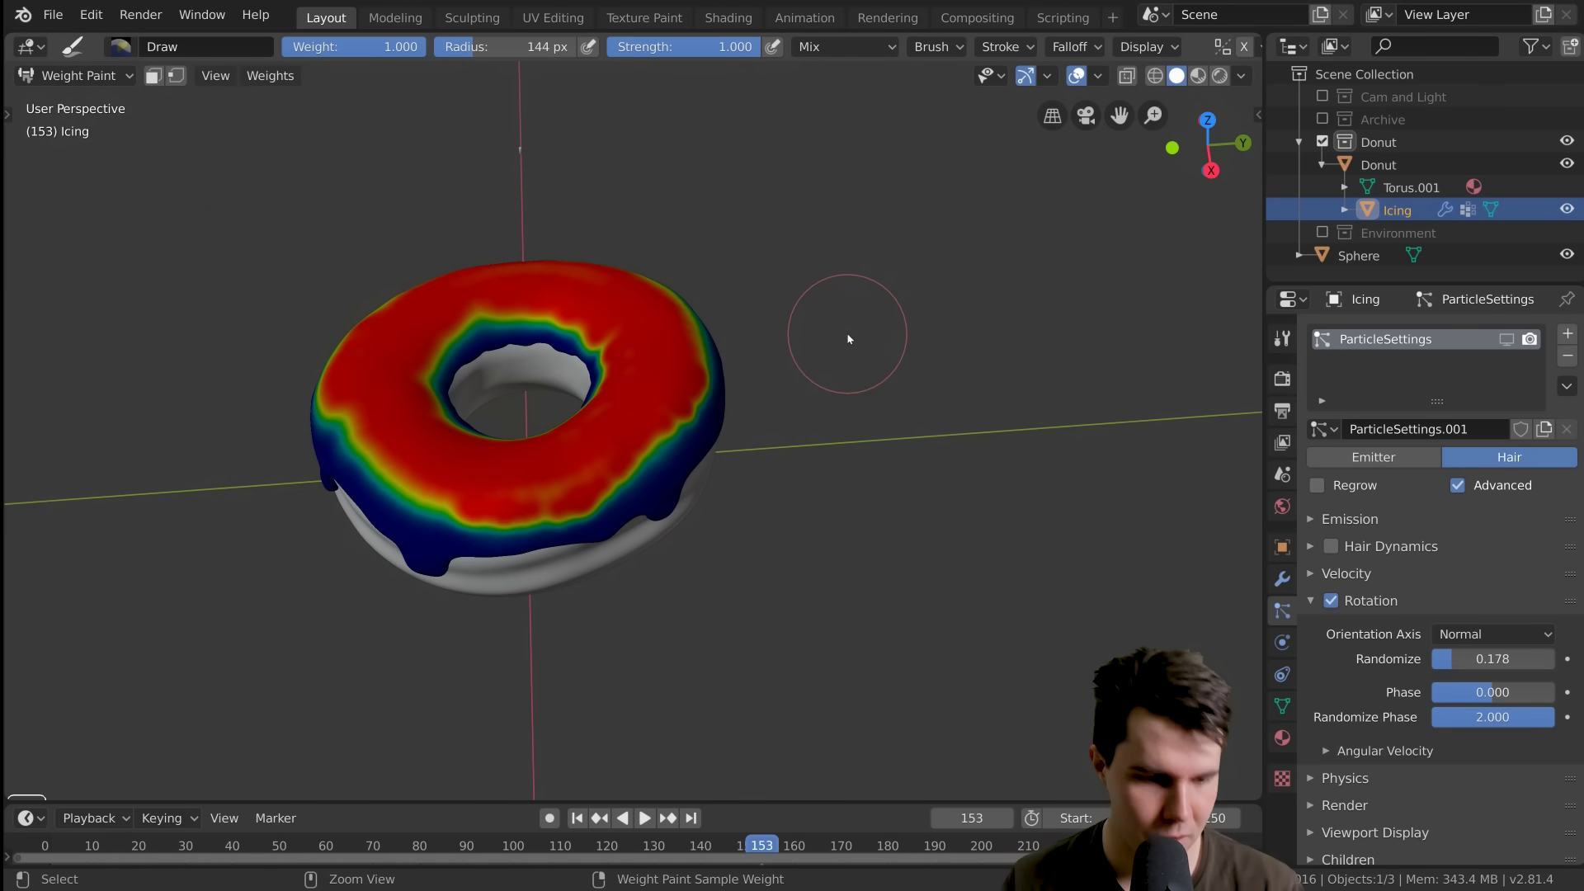
key(ctrl+Tab)
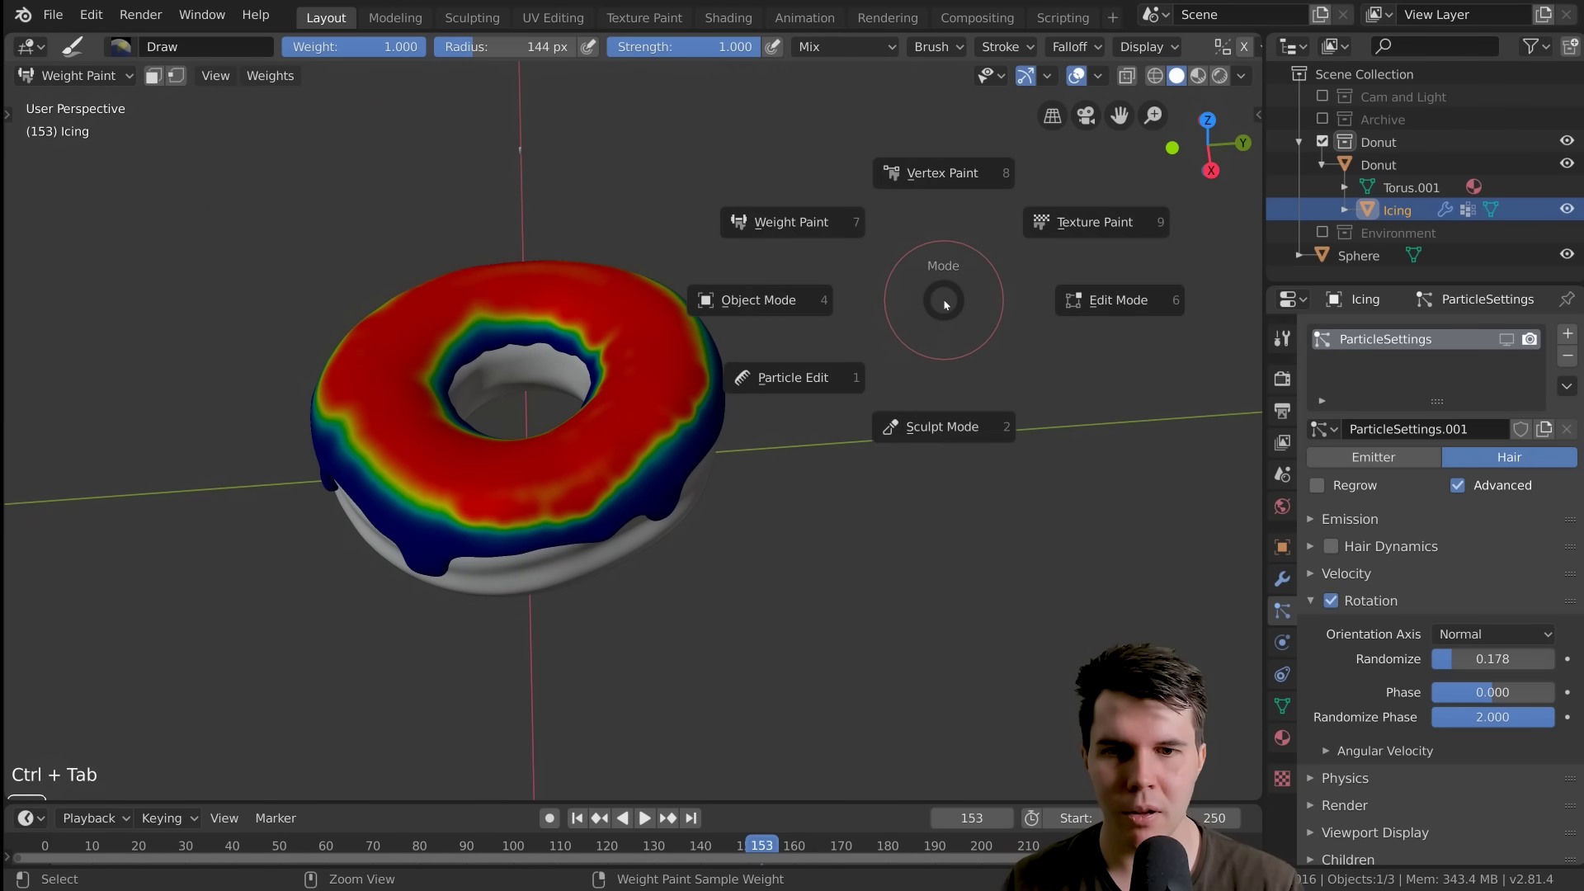
click(748, 300)
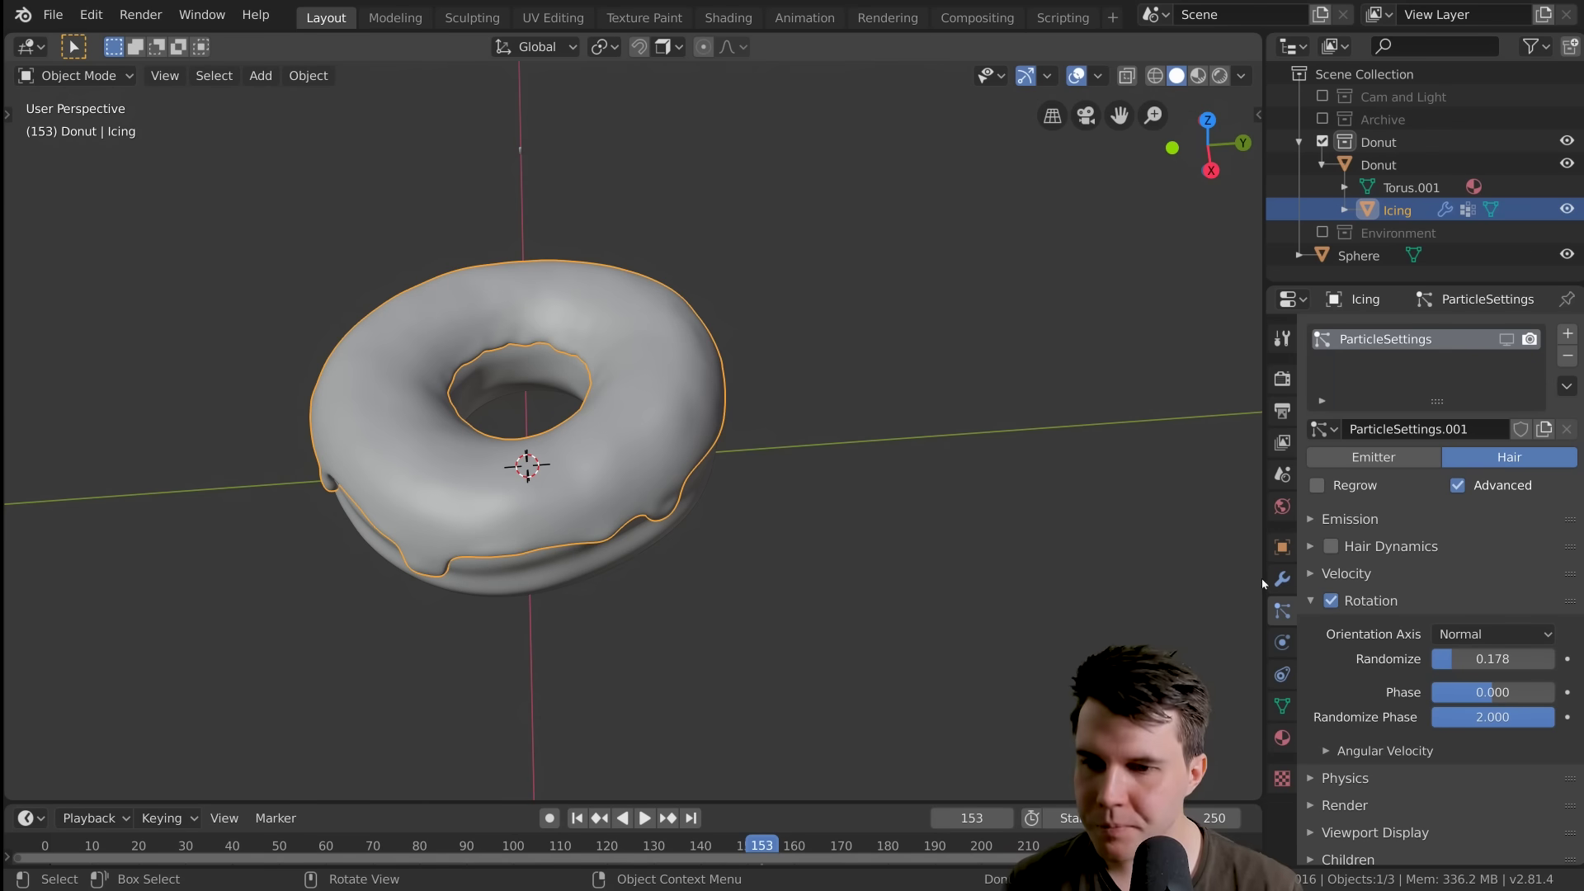
scroll(795, 477, up, 1)
click(1507, 339)
shift+middle_drag(842, 437, 878, 413)
scroll(878, 407, up, 1)
scroll(877, 407, up, 1)
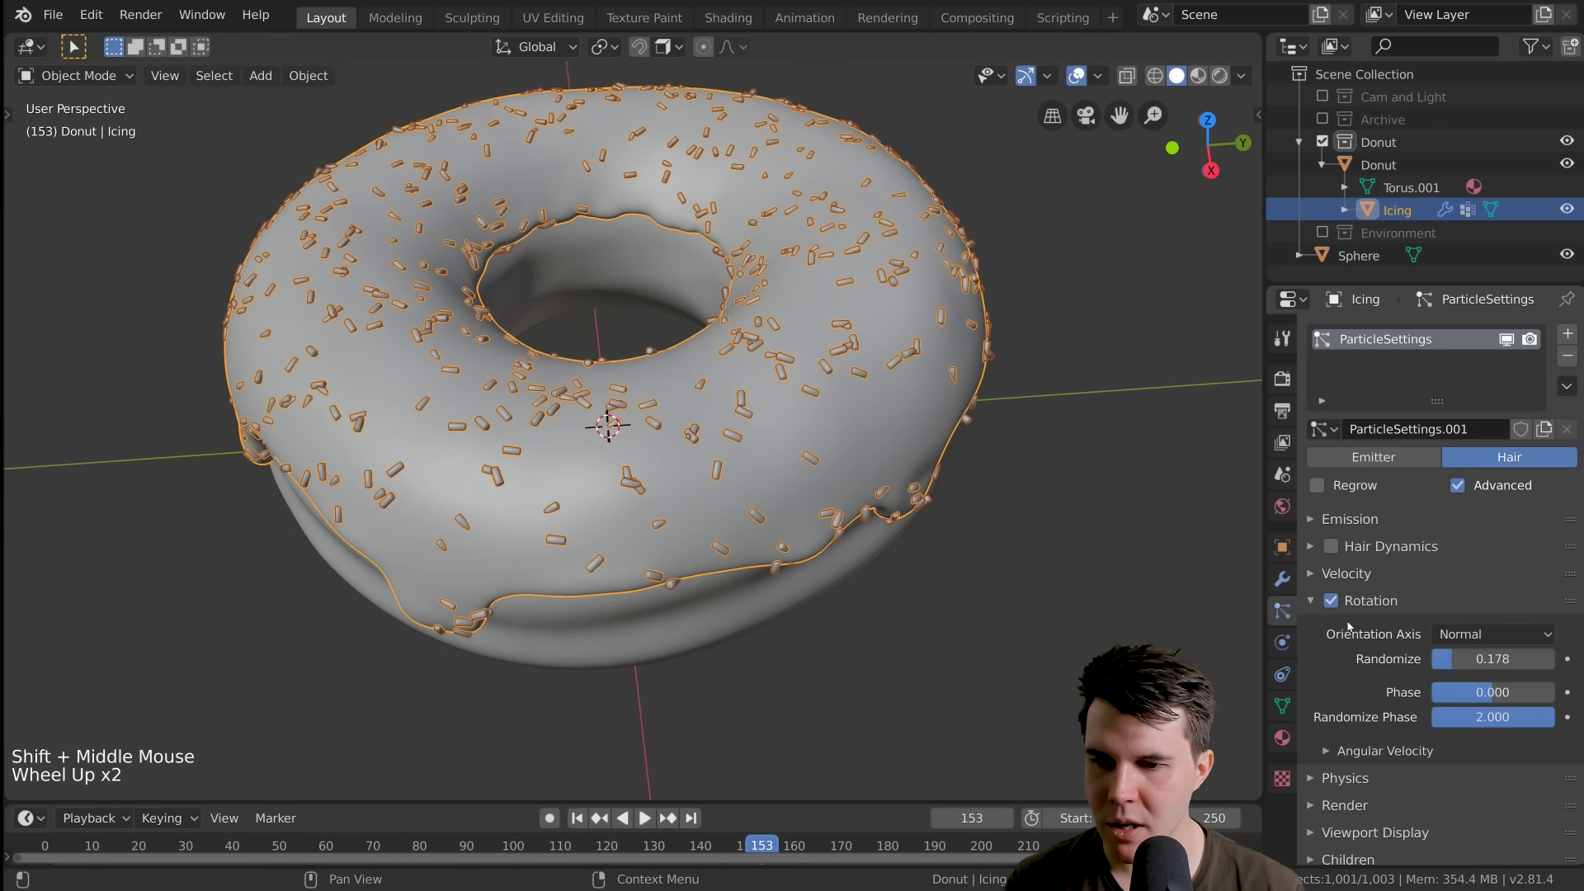
Assign the vertex group "Group" to the particle density and check that group in the icing's mesh data
scroll(1350, 627, down, 5)
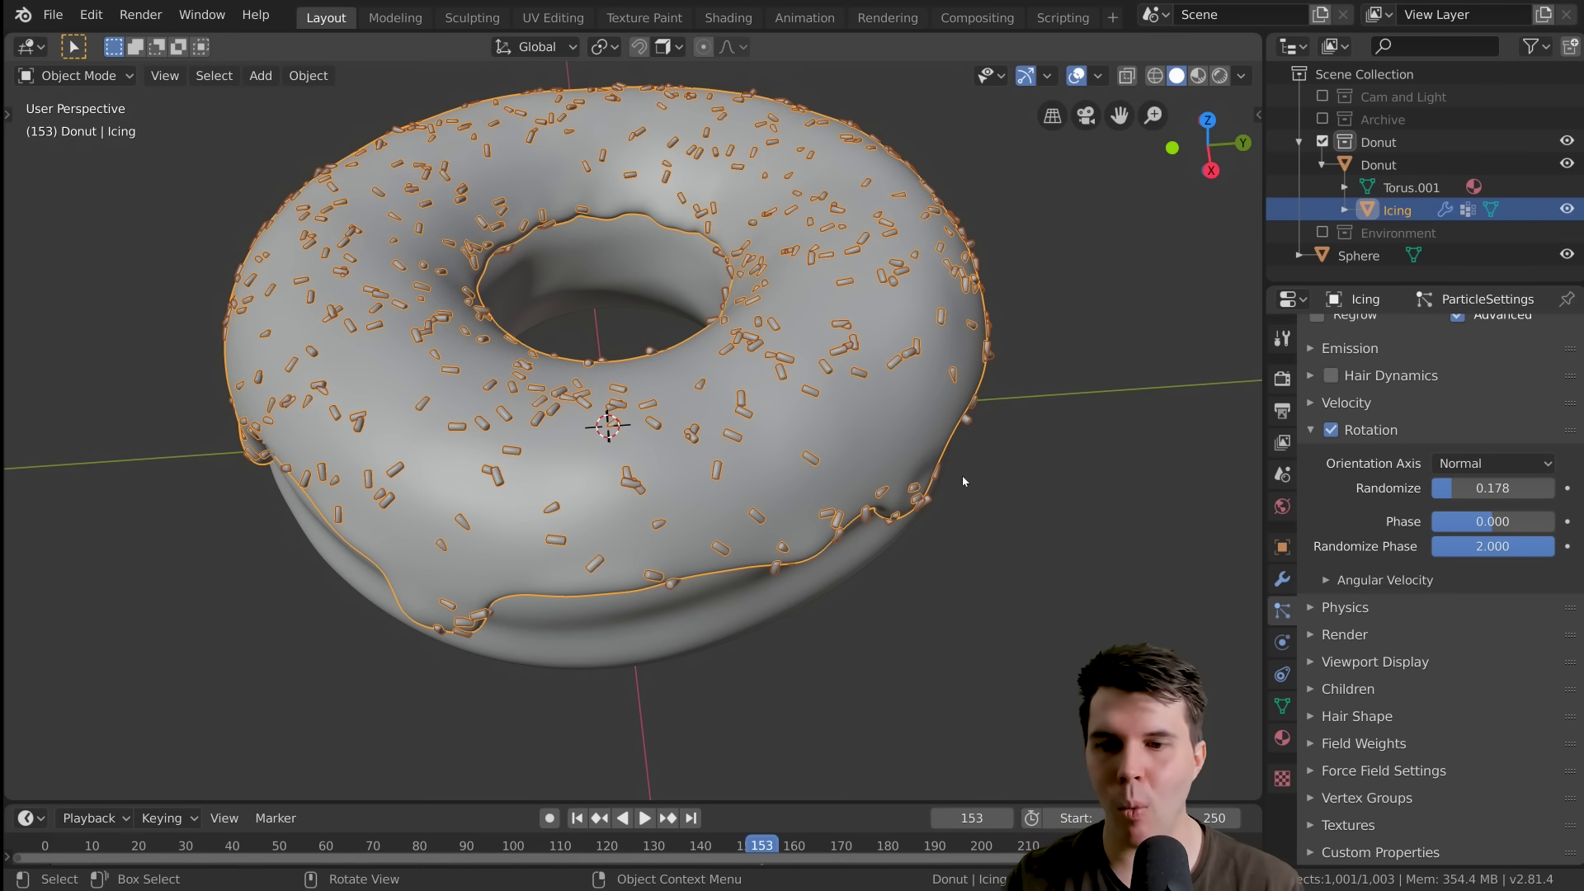
click(1361, 799)
scroll(1360, 768, down, 17)
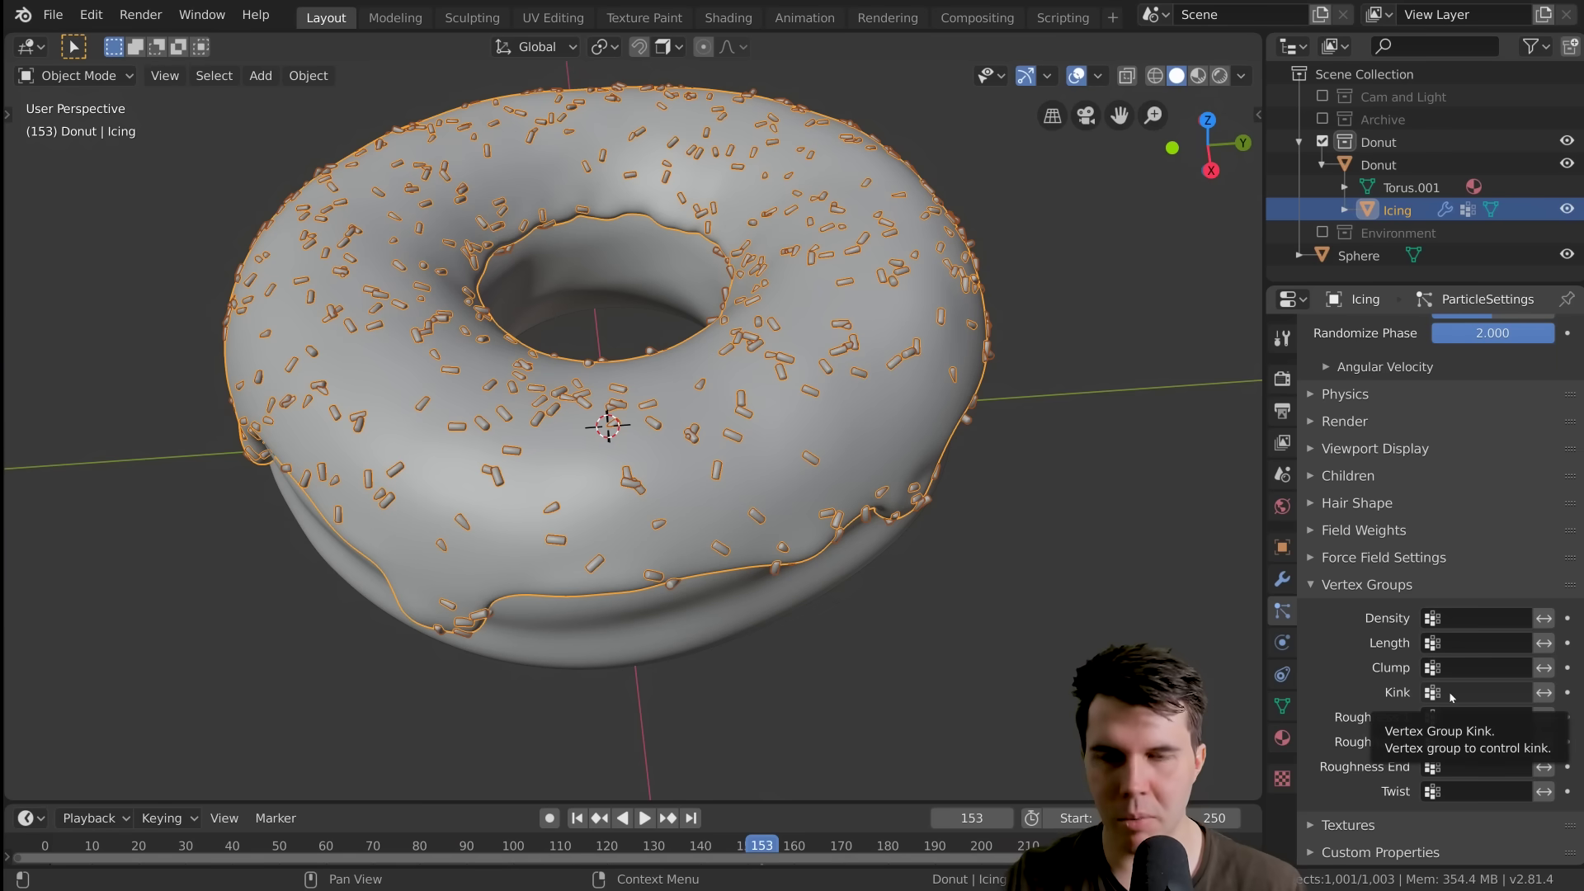
click(1478, 619)
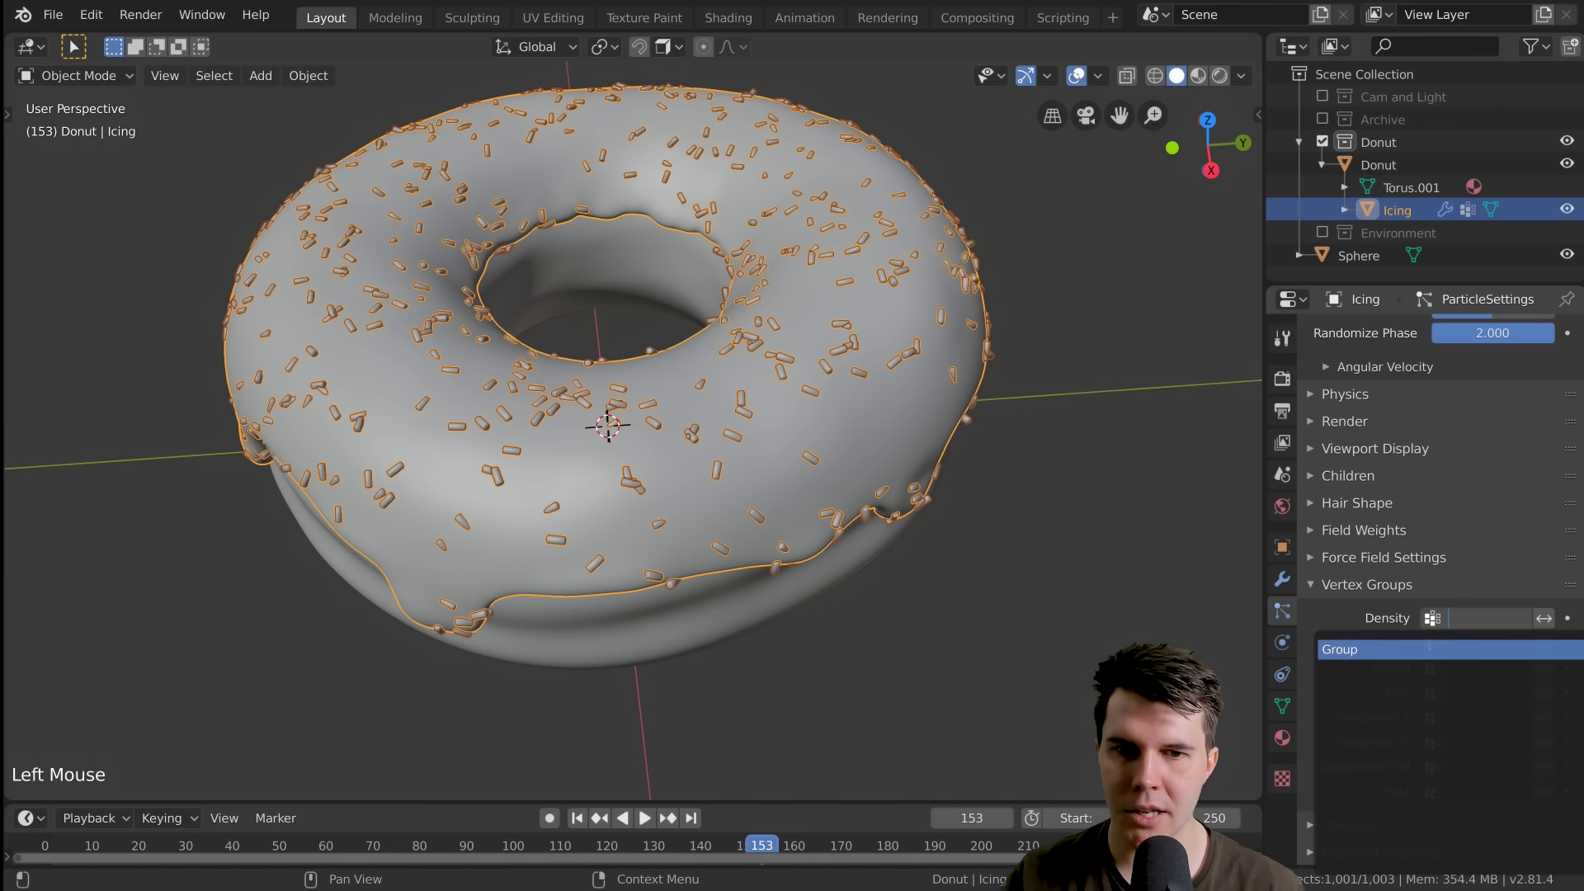
click(1430, 649)
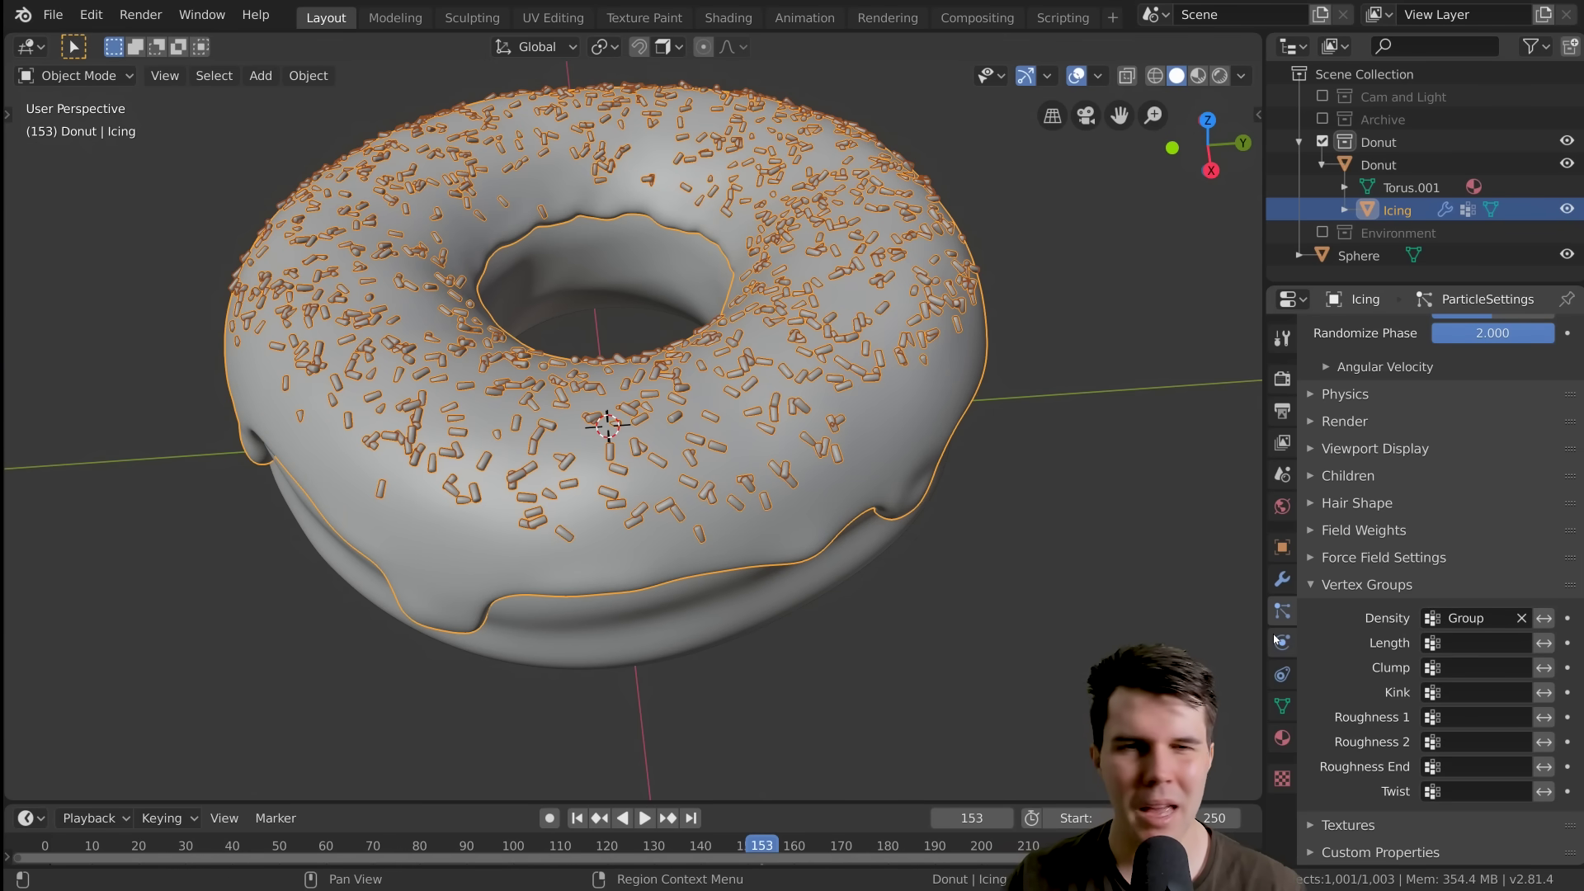
click(1284, 706)
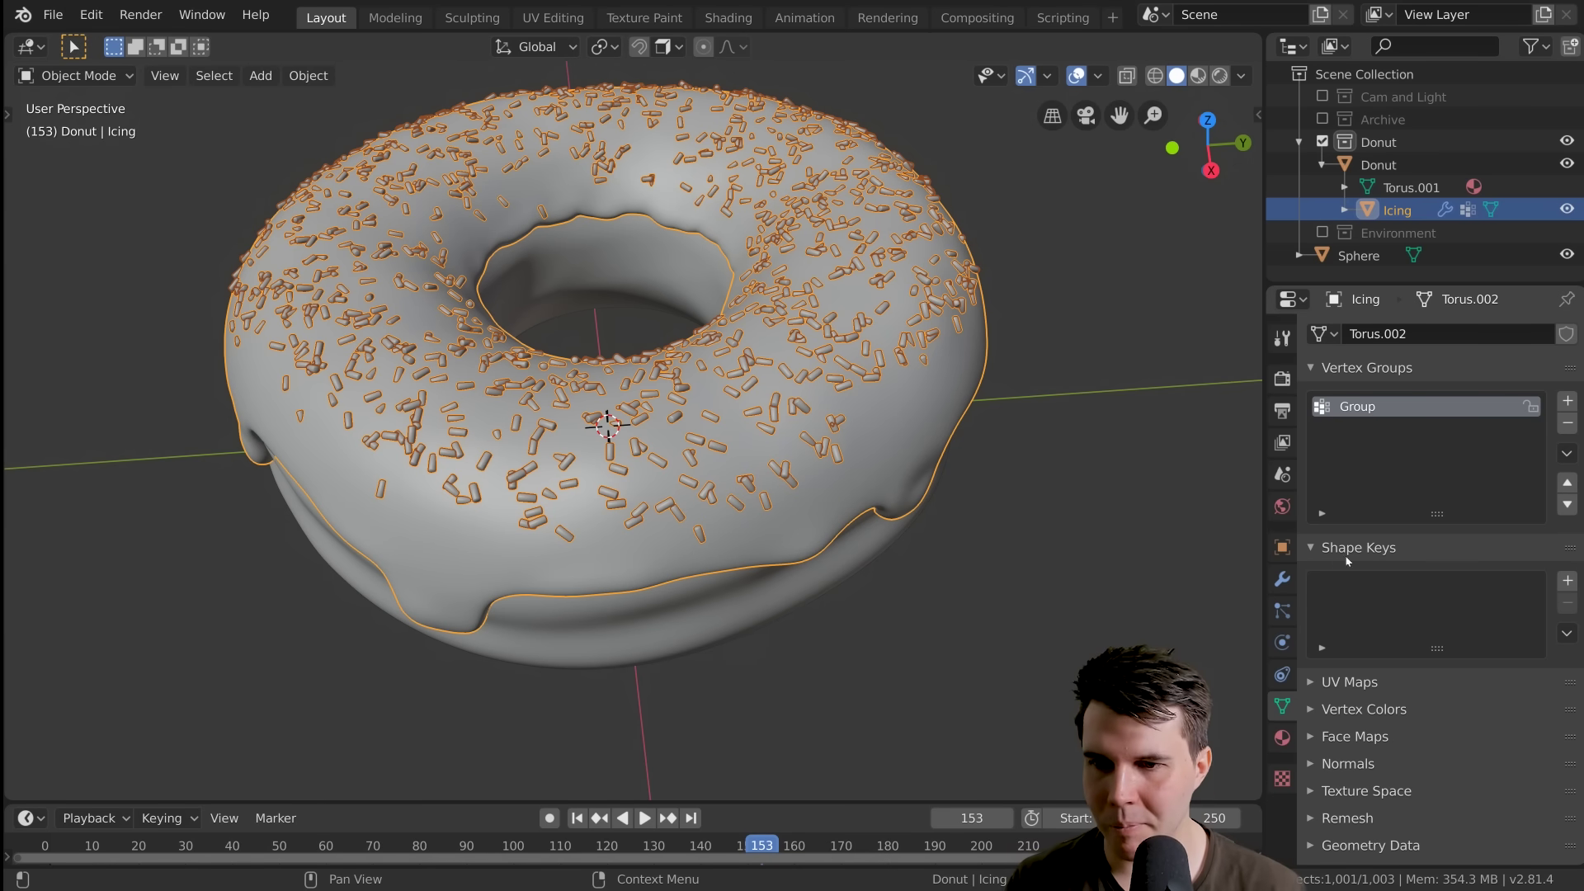
click(1284, 611)
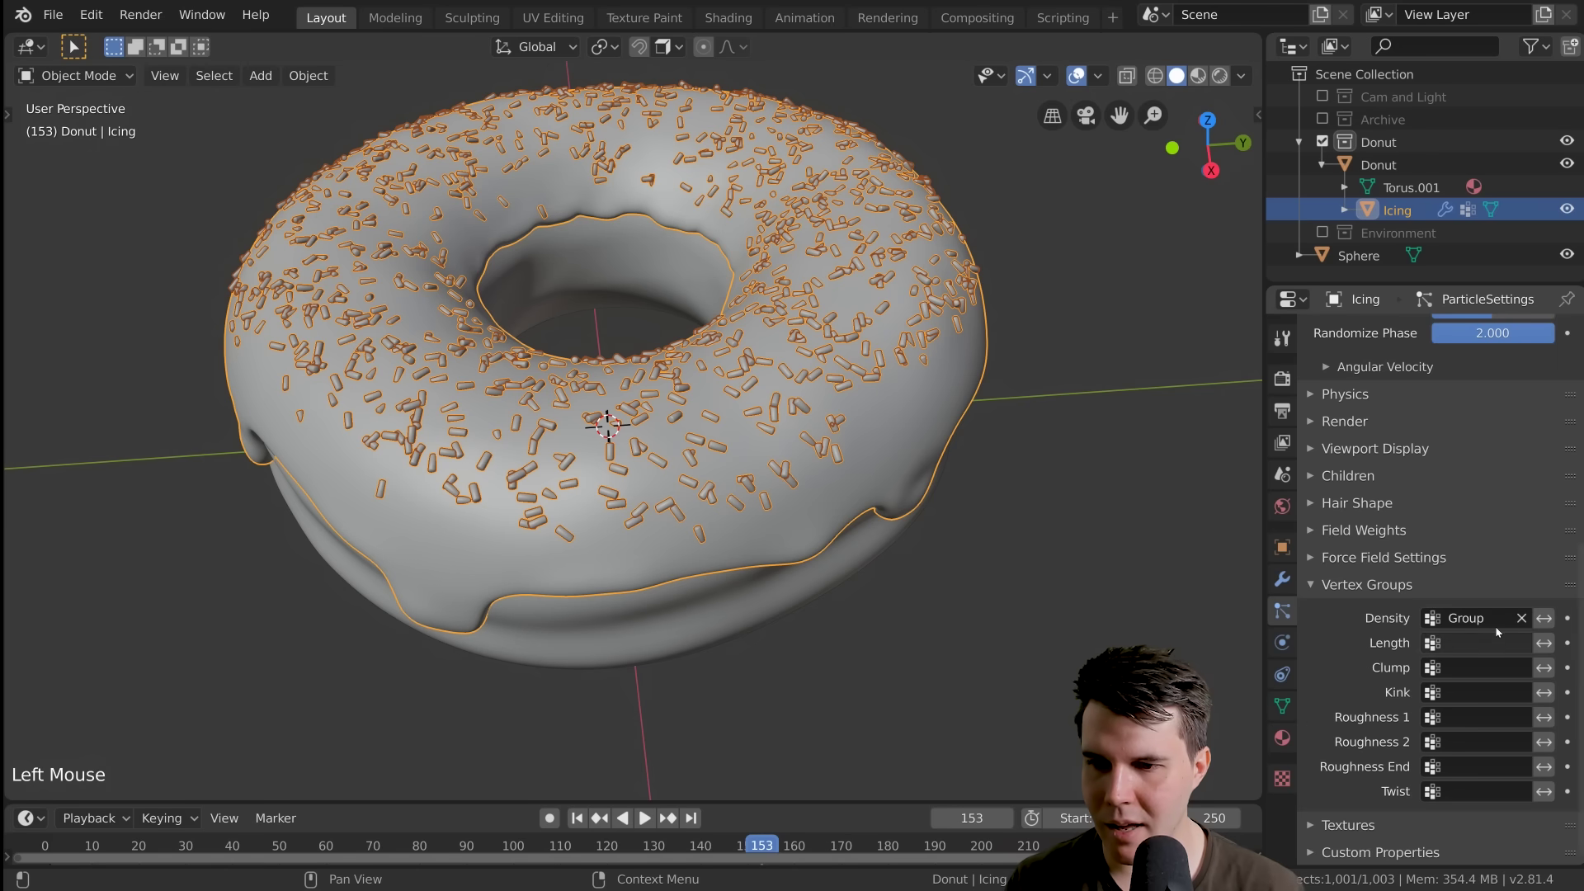
Collapse the particle vertex group settings, deselect everything and examine the sprinkle distribution from several angles
click(1373, 582)
scroll(1423, 600, up, 9)
middle_drag(908, 536, 692, 387)
scroll(784, 512, down, 4)
key(alt+a)
scroll(891, 529, up, 2)
scroll(831, 372, down, 2)
scroll(780, 428, up, 1)
scroll(780, 423, up, 1)
middle_drag(780, 423, 718, 462)
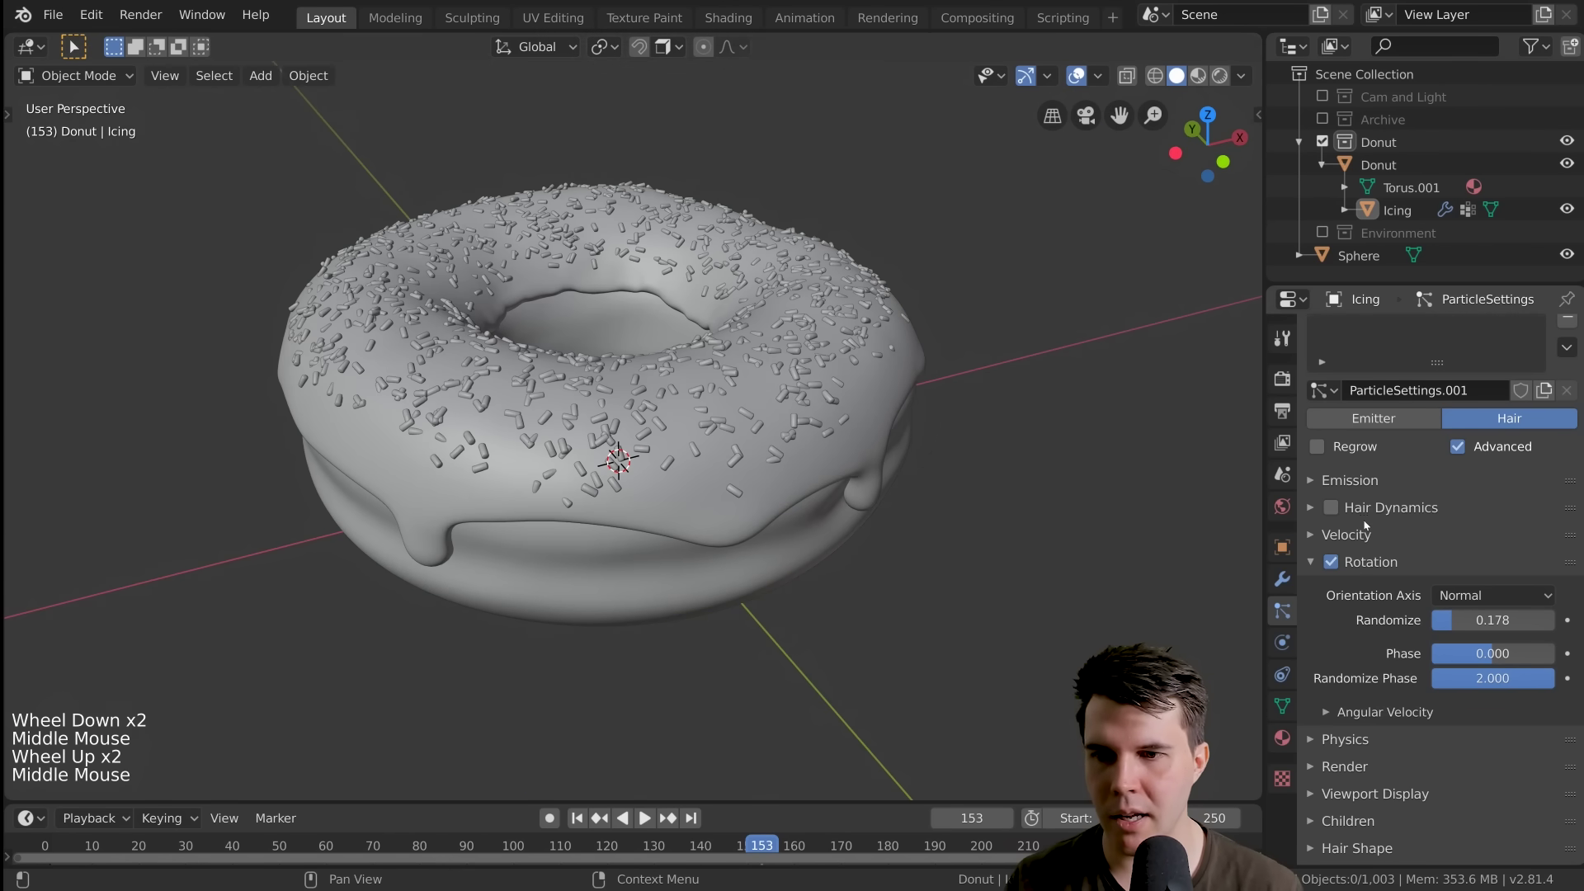
Set the sprinkle particle system's emission number to 786 and deselect the icing
scroll(1519, 512, up, 1)
click(1518, 497)
drag(1518, 530, 1430, 530)
middle_drag(914, 503, 729, 487)
scroll(645, 492, up, 1)
key(alt+a)
Examine the sprinkle density and placement on the donut from near and far
scroll(644, 486, down, 3)
scroll(729, 487, down, 2)
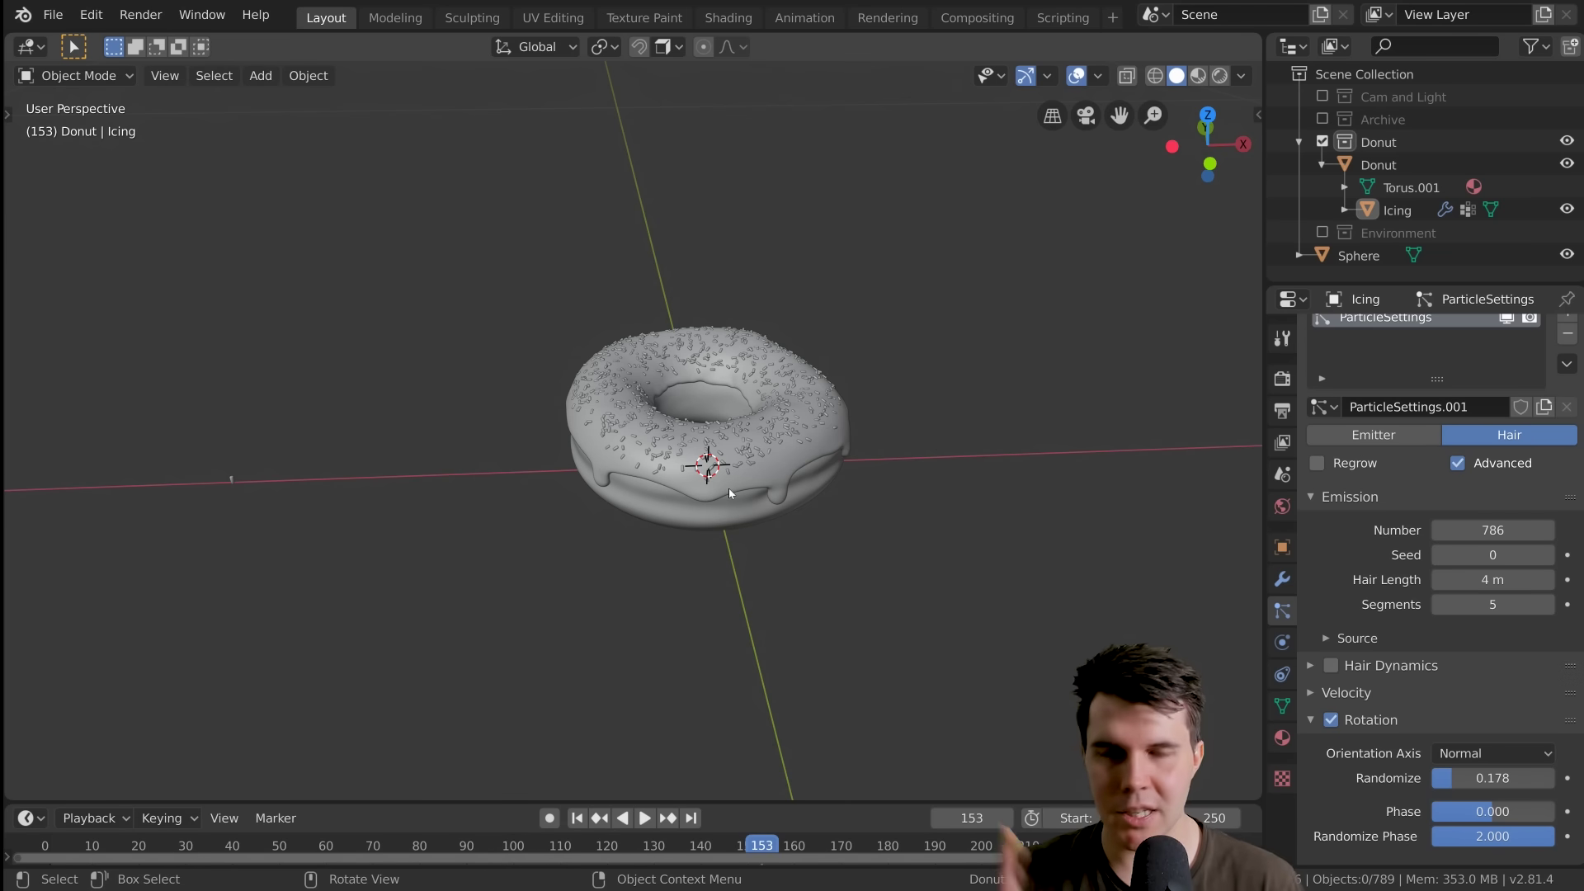
scroll(729, 488, up, 2)
middle_drag(729, 487, 671, 453)
scroll(688, 487, up, 1)
scroll(672, 453, up, 1)
scroll(572, 461, up, 1)
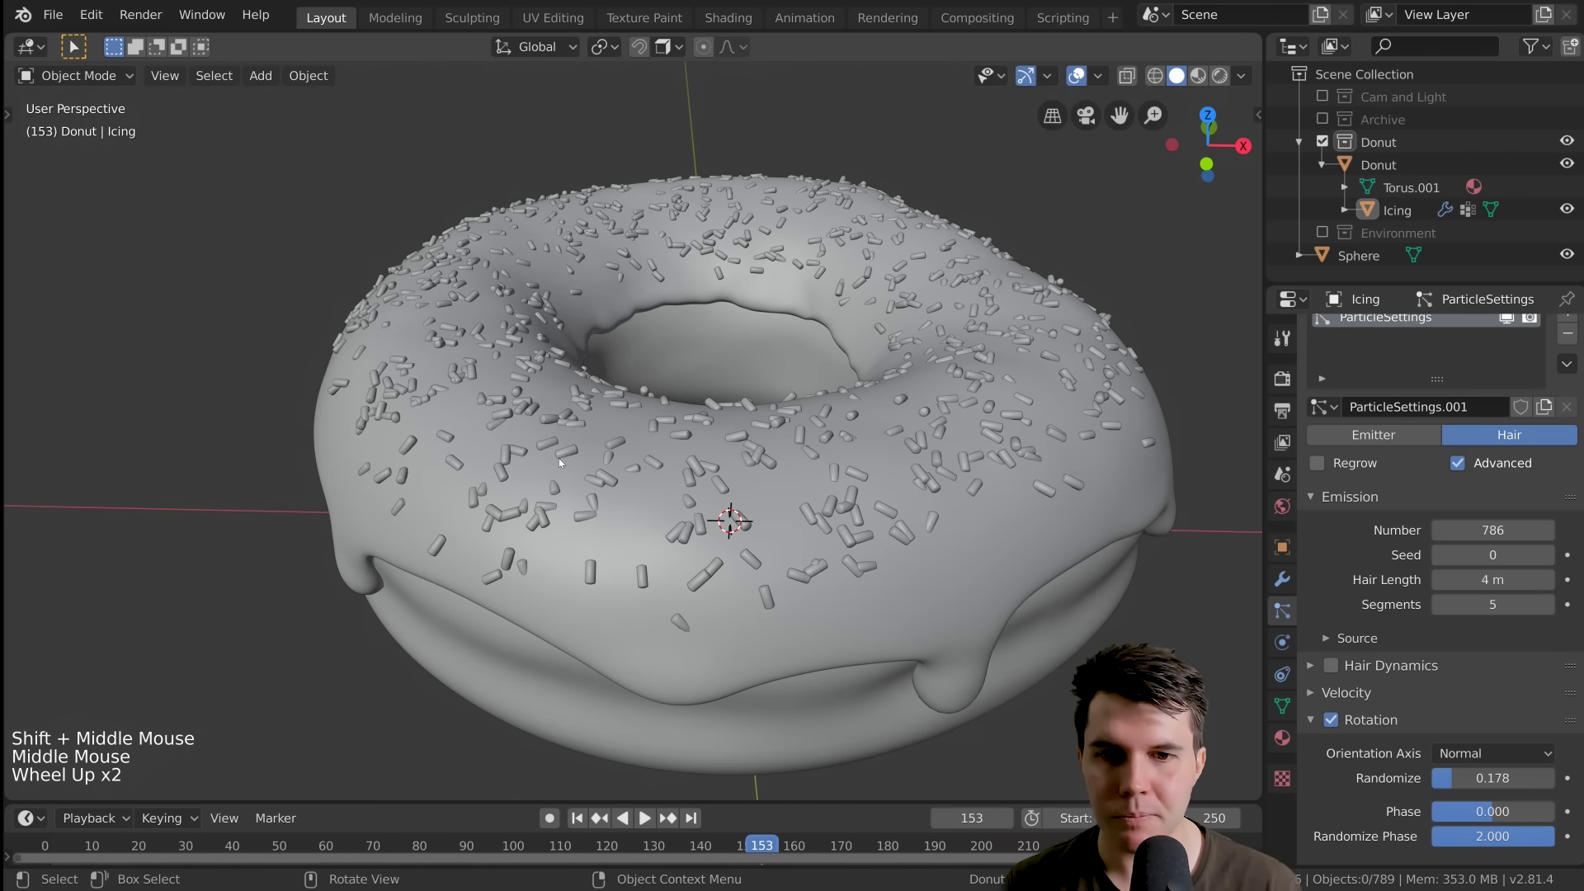
scroll(553, 457, down, 3)
scroll(553, 458, down, 1)
shift+middle_drag(552, 457, 531, 383)
scroll(889, 400, up, 2)
shift+middle_drag(889, 399, 802, 444)
scroll(798, 403, up, 1)
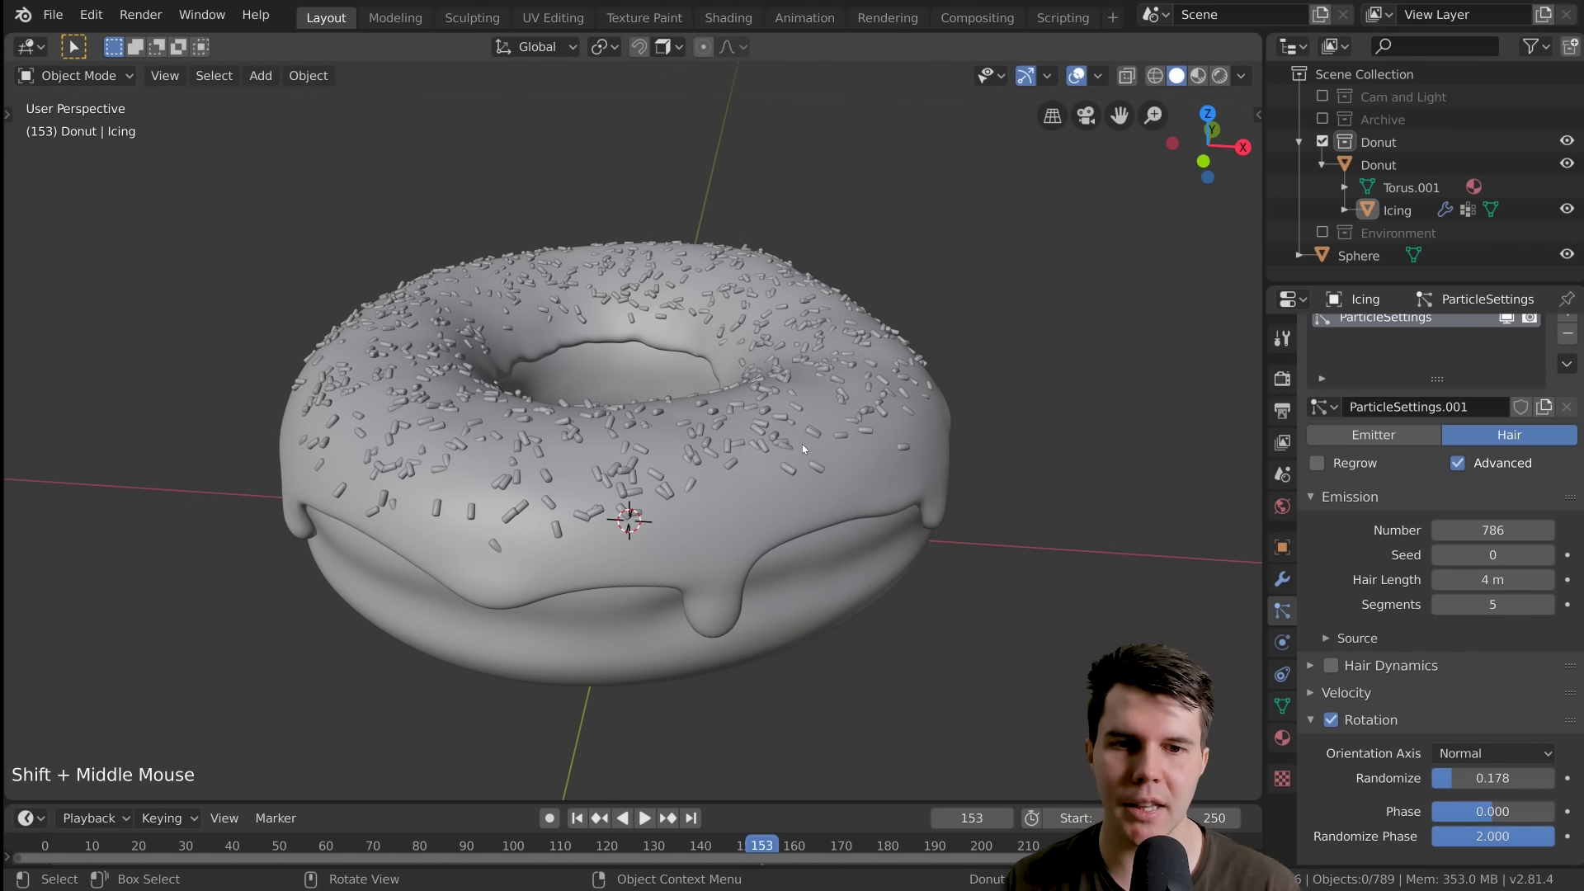